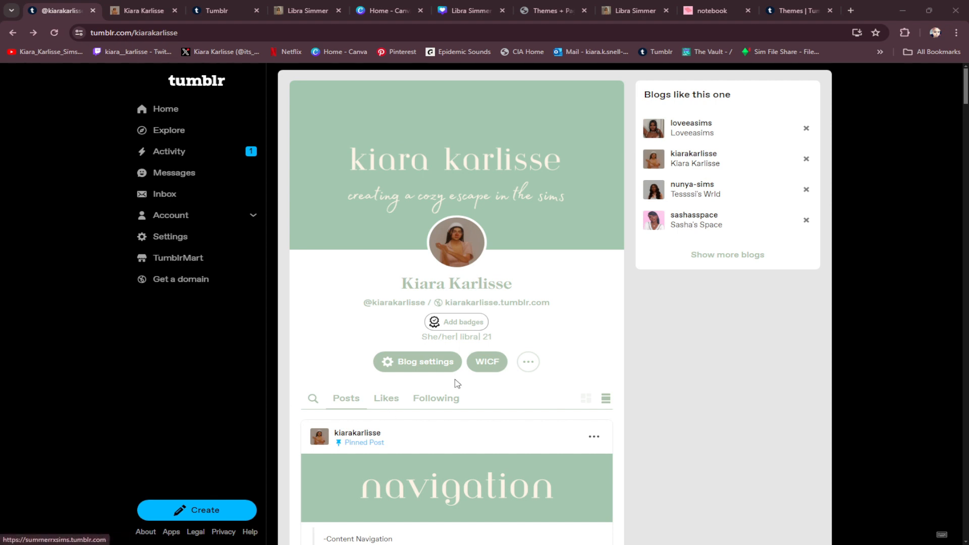
# Look over the main blog's Tumblr profile page and its custom-themed website to compare the two layouts
pyautogui.scroll(-8, 454, 386)
pyautogui.scroll(-8, 537, 391)
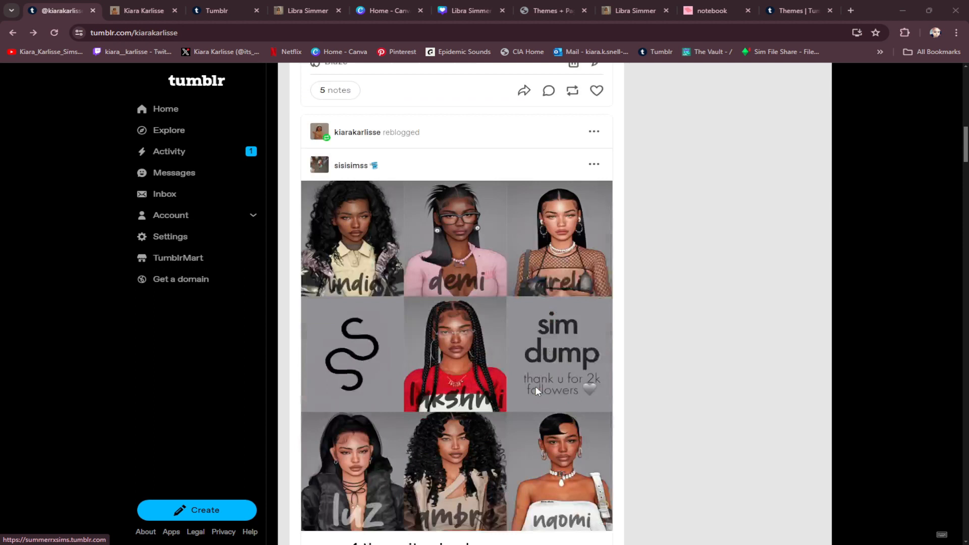
pyautogui.scroll(12, 539, 395)
pyautogui.scroll(4, 540, 397)
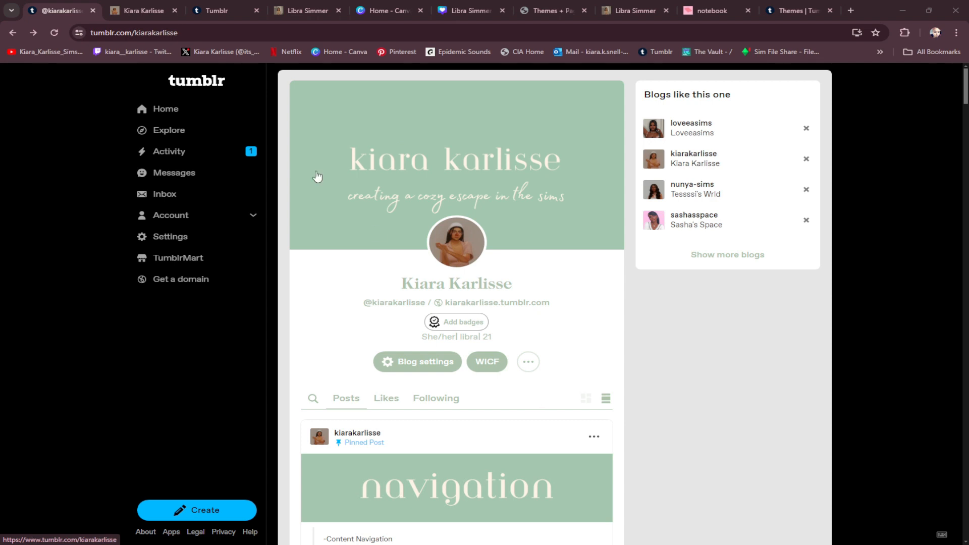
pyautogui.click(119, 13)
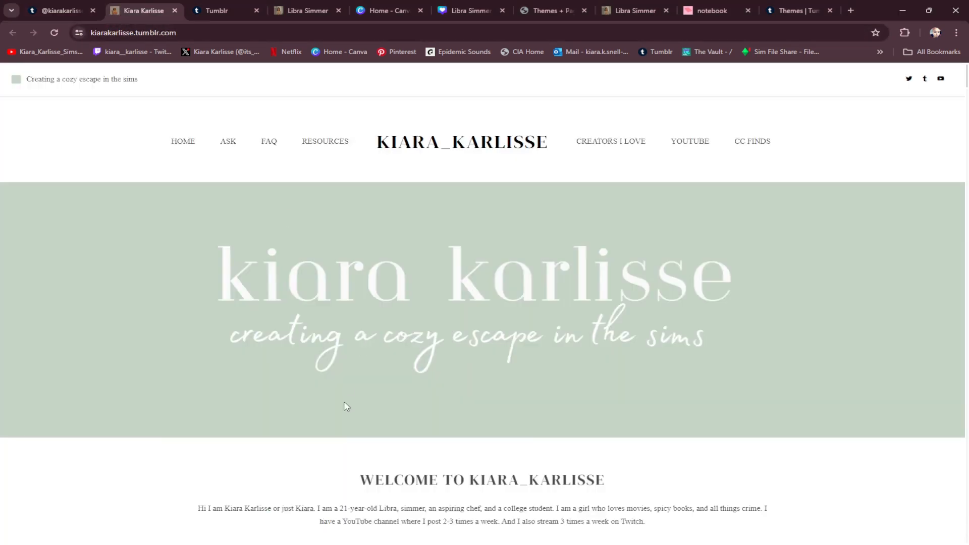
pyautogui.scroll(-15, 344, 410)
pyautogui.scroll(-8, 185, 410)
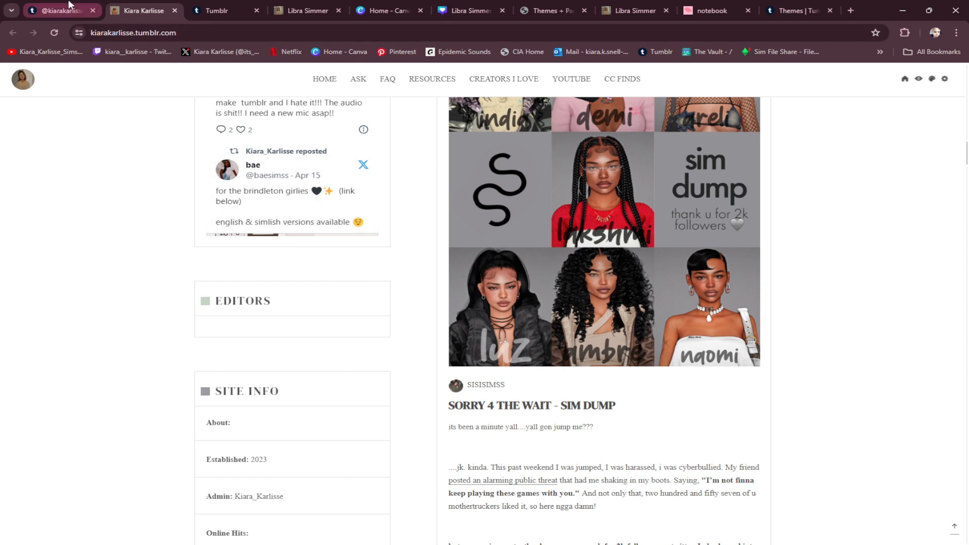
pyautogui.click(76, 9)
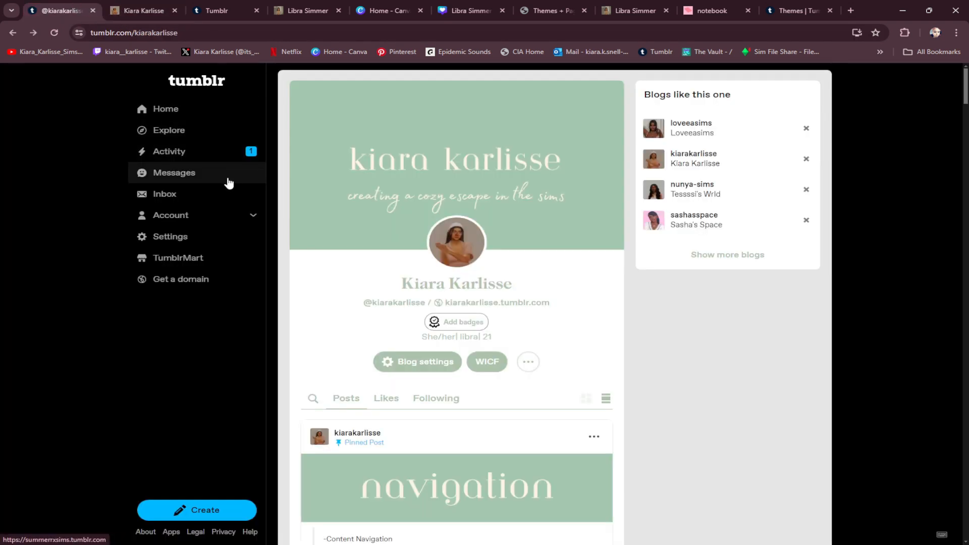
# Open the settings of the librasimmer17 blog and start editing its appearance
pyautogui.click(196, 11)
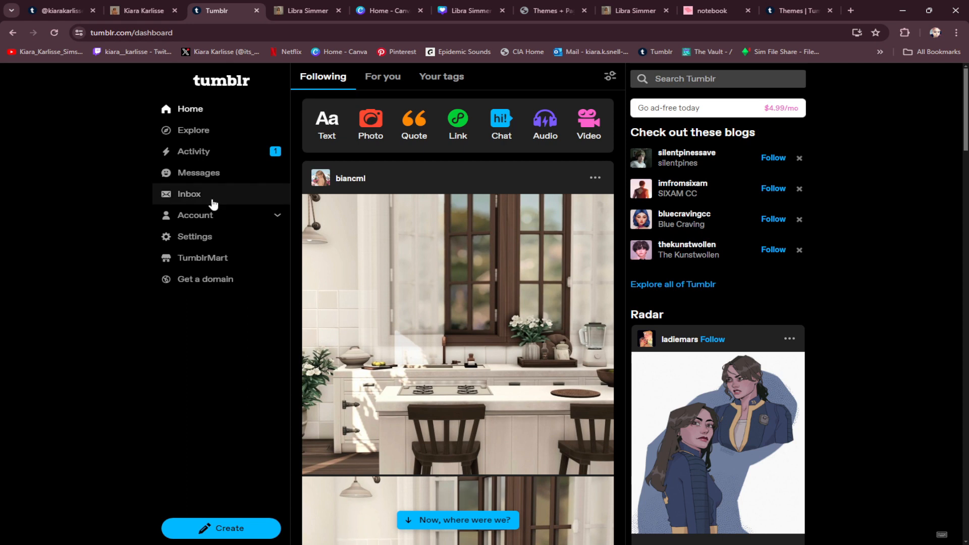
pyautogui.click(214, 216)
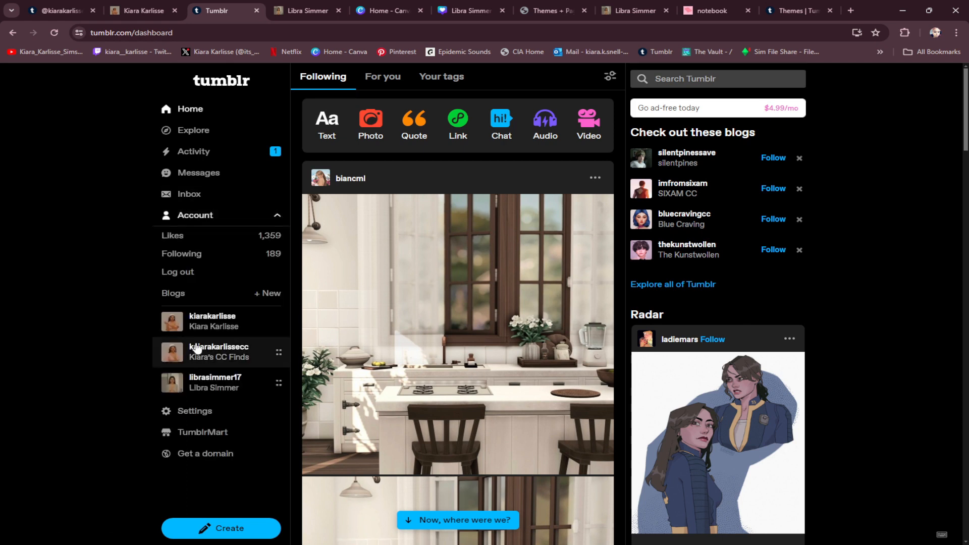
pyautogui.click(202, 389)
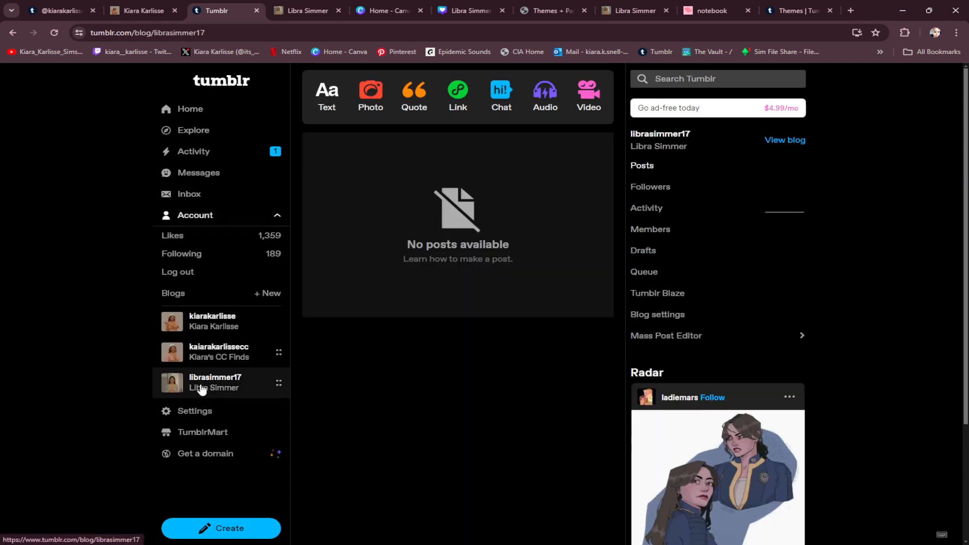
pyautogui.click(770, 141)
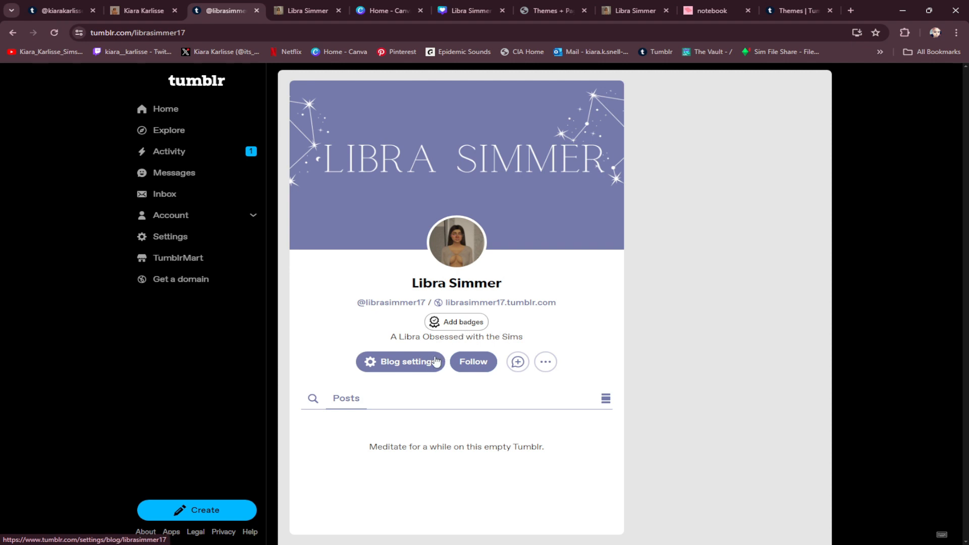
pyautogui.click(419, 367)
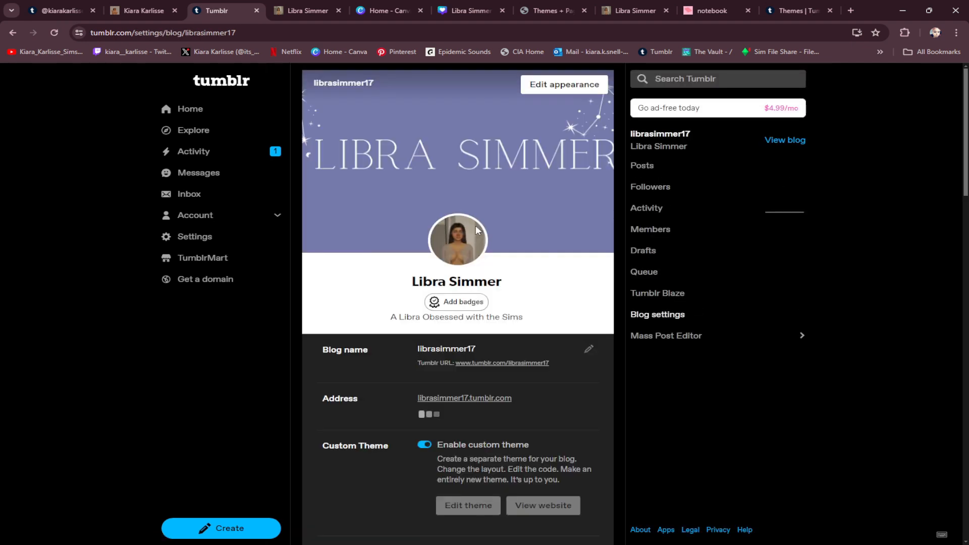
pyautogui.click(545, 88)
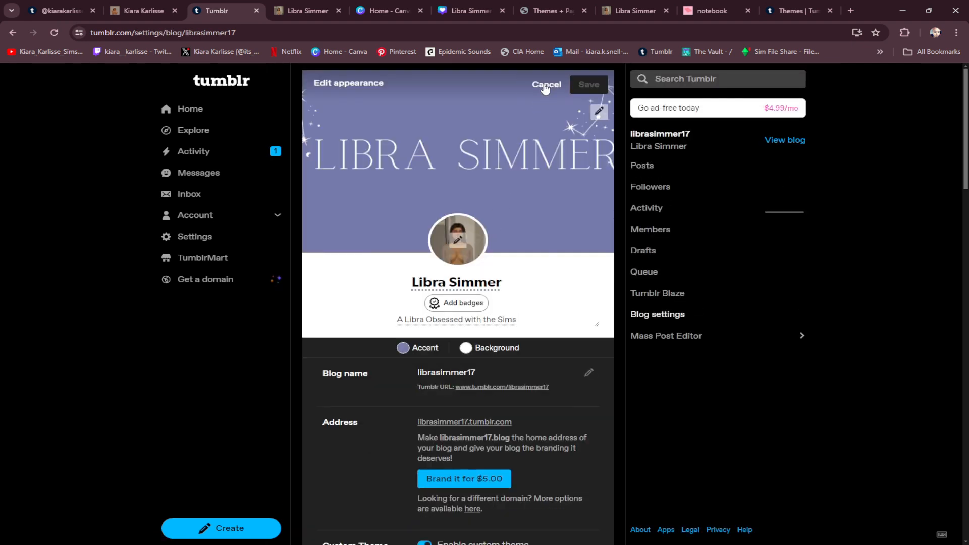
pyautogui.click(458, 233)
pyautogui.click(491, 260)
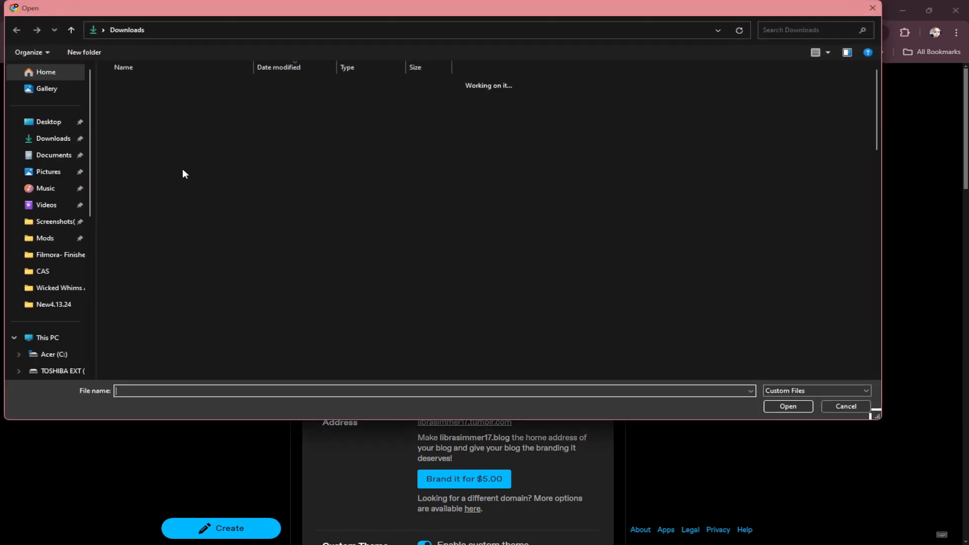
pyautogui.click(30, 226)
pyautogui.scroll(-10, 368, 228)
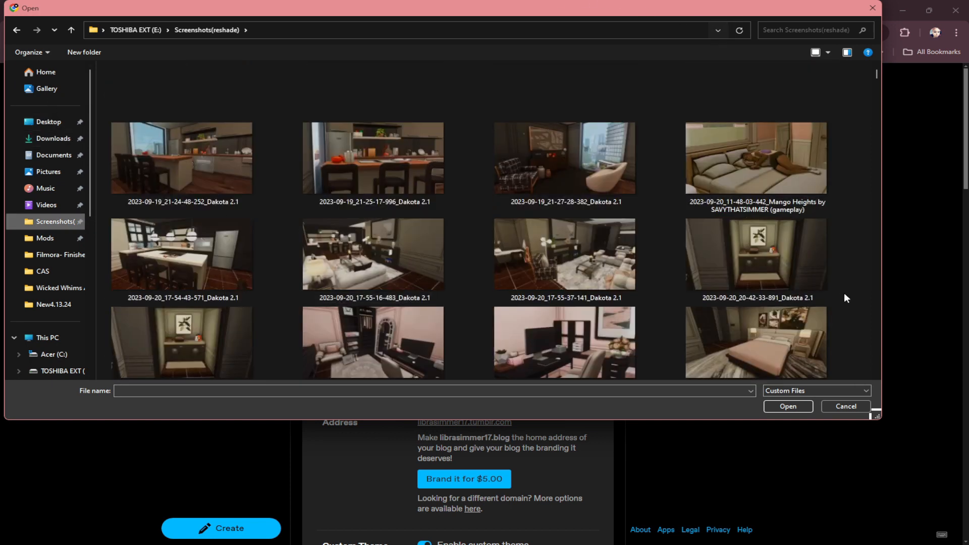
pyautogui.click(845, 407)
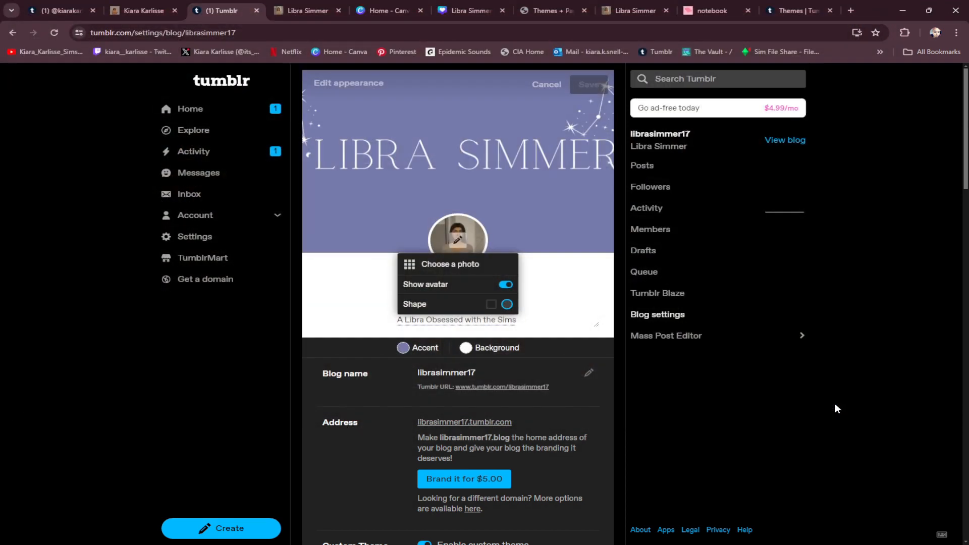
pyautogui.click(535, 315)
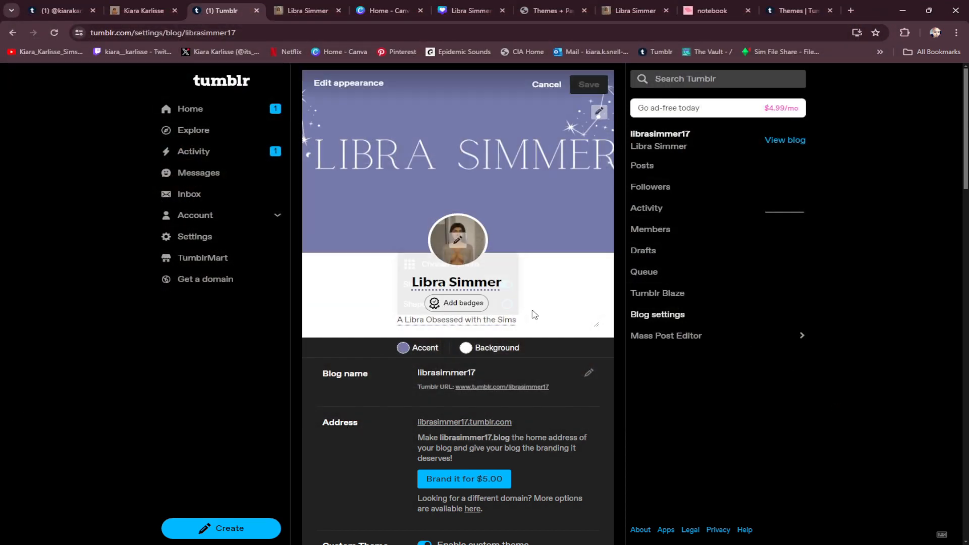
pyautogui.click(599, 112)
pyautogui.click(560, 262)
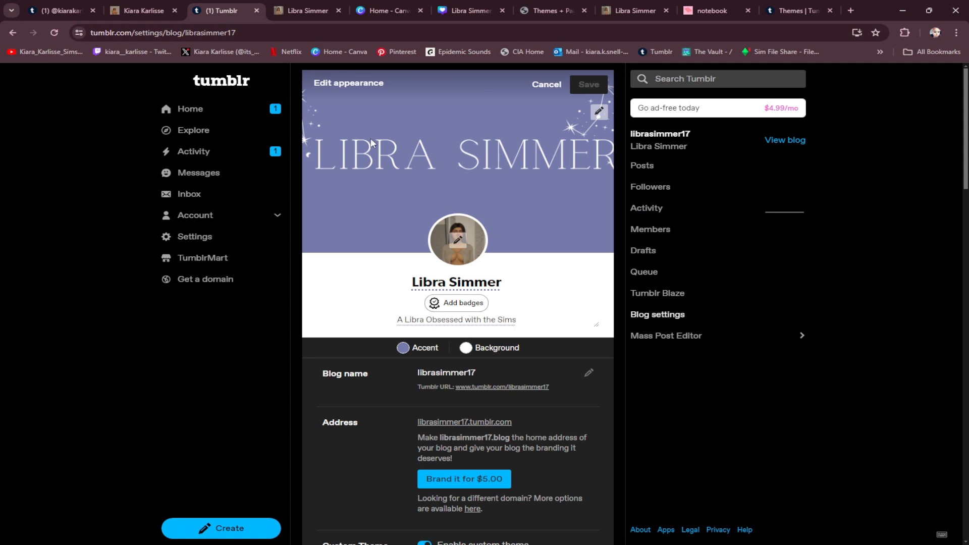
# Switch to Canva and open the Libra Simmer Tumblr banner from the recent designs
pyautogui.click(379, 11)
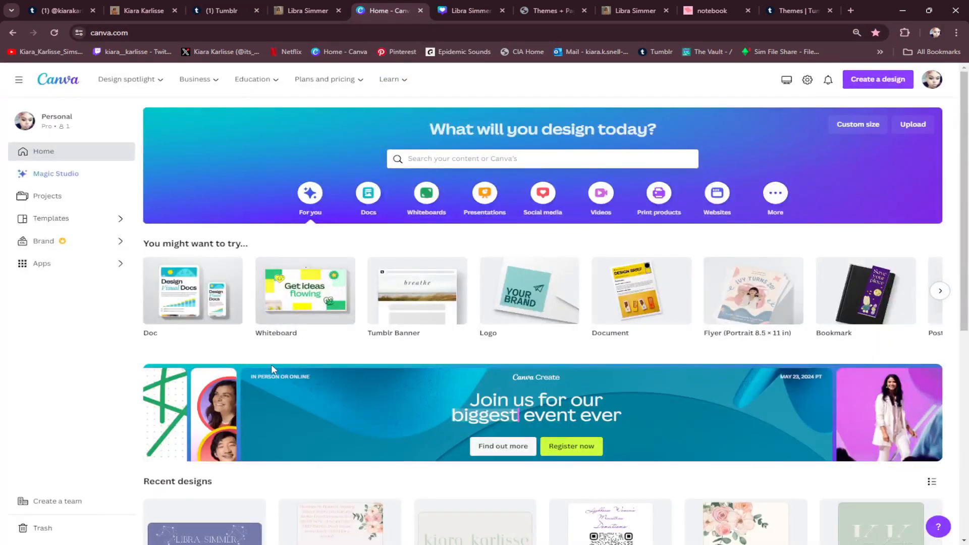
pyautogui.scroll(-4, 271, 365)
pyautogui.click(191, 349)
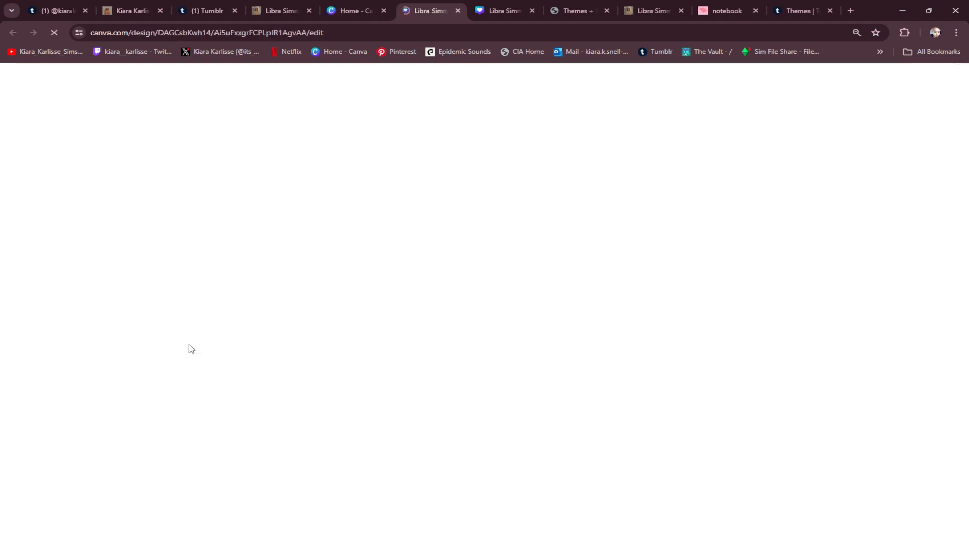
pyautogui.click(352, 13)
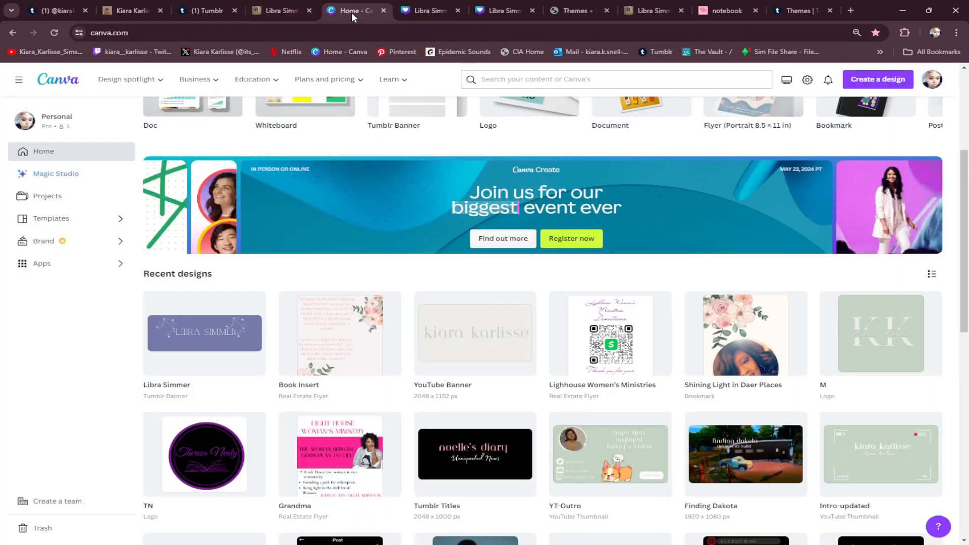
pyautogui.click(880, 79)
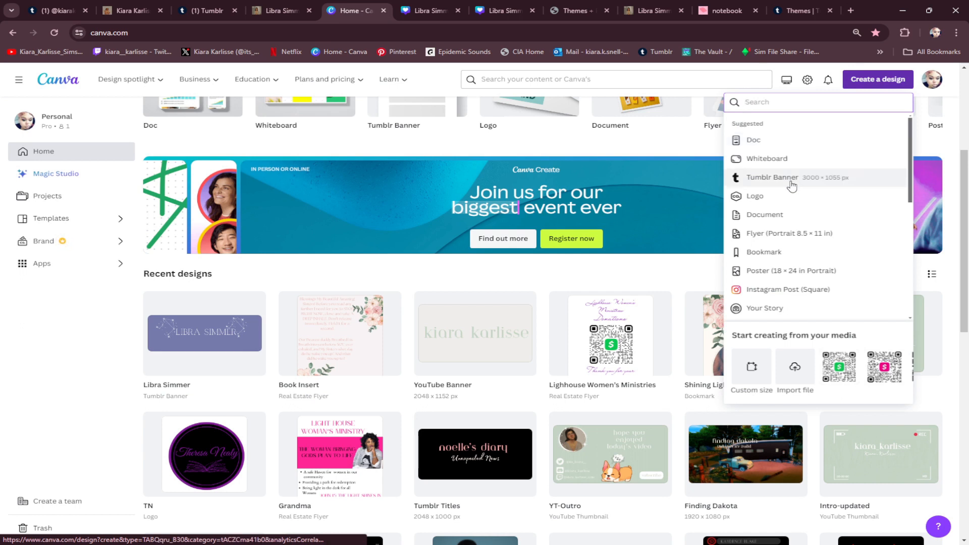
pyautogui.click(430, 10)
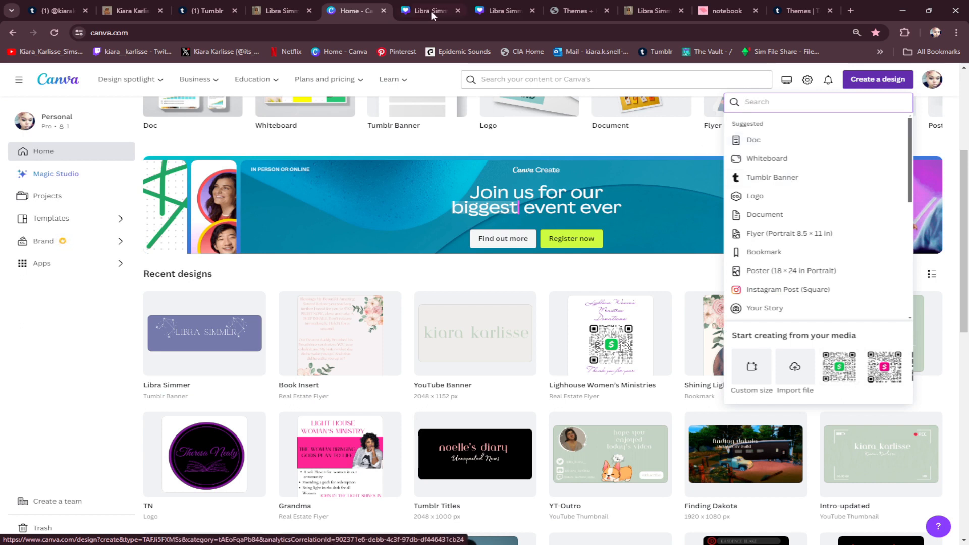
# Shrink the LIBRA SIMMER title on page 1, reposition both constellations around it, and rotate the one at the title's start
pyautogui.click(450, 238)
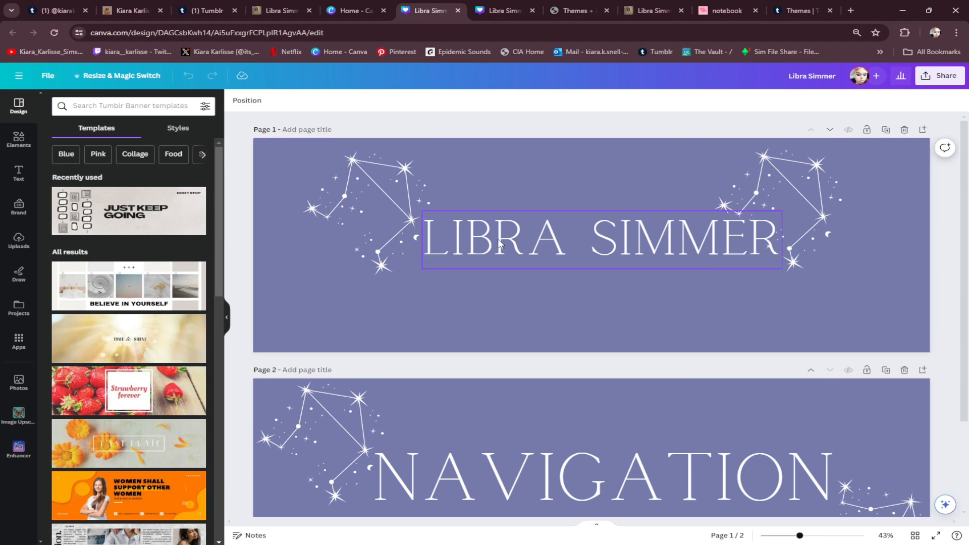
pyautogui.moveTo(422, 269); pyautogui.dragTo(482, 259)
pyautogui.moveTo(626, 236); pyautogui.dragTo(572, 241)
pyautogui.moveTo(788, 183); pyautogui.dragTo(739, 189)
pyautogui.moveTo(381, 201); pyautogui.dragTo(404, 196)
pyautogui.moveTo(441, 278); pyautogui.dragTo(380, 135)
pyautogui.moveTo(360, 227); pyautogui.dragTo(372, 282)
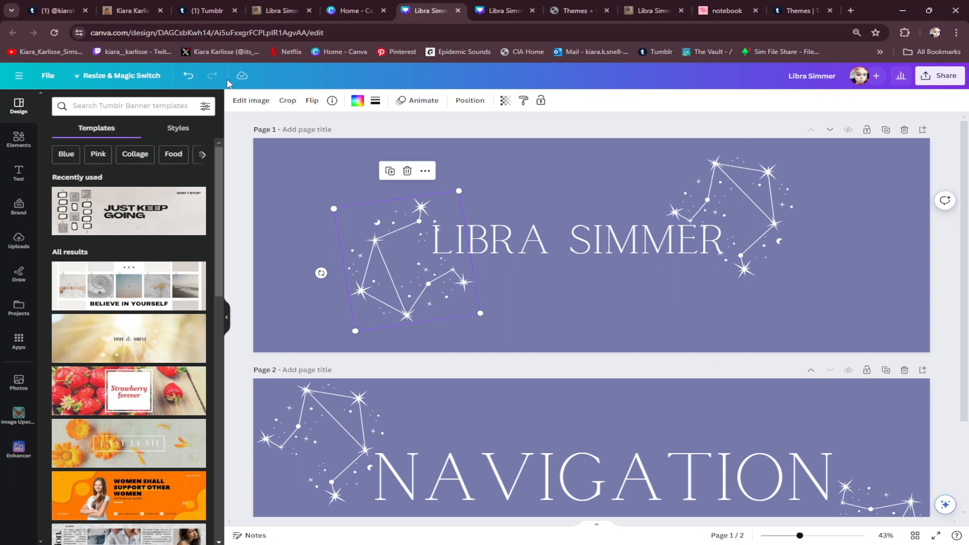
# Examine the available design elements, the background colour options for page 1, and both banner pages
pyautogui.click(18, 138)
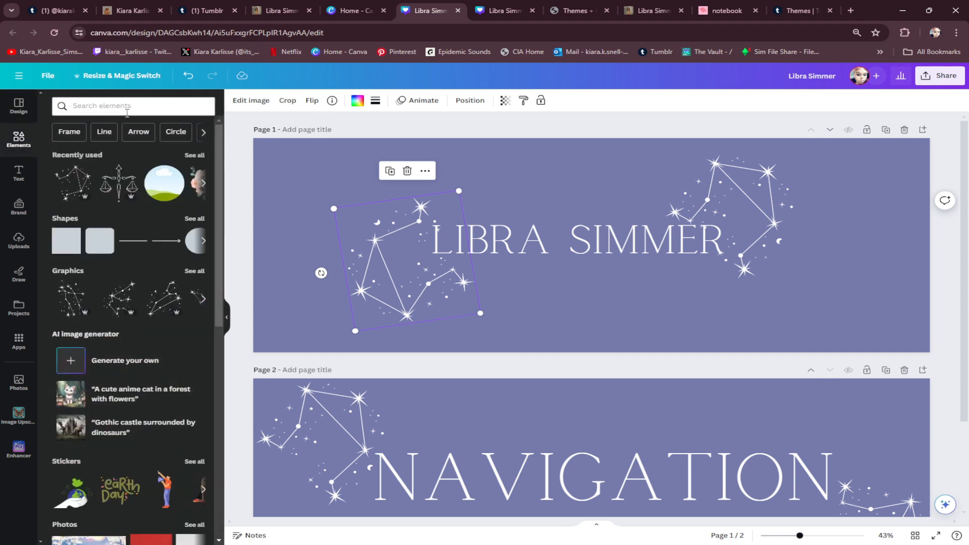
pyautogui.click(124, 107)
pyautogui.click(219, 145)
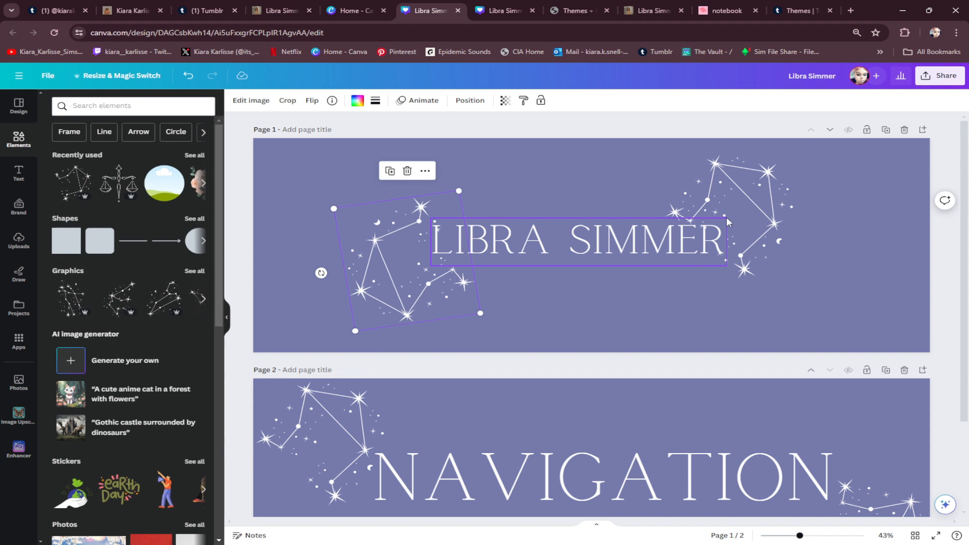
pyautogui.click(347, 172)
pyautogui.click(236, 100)
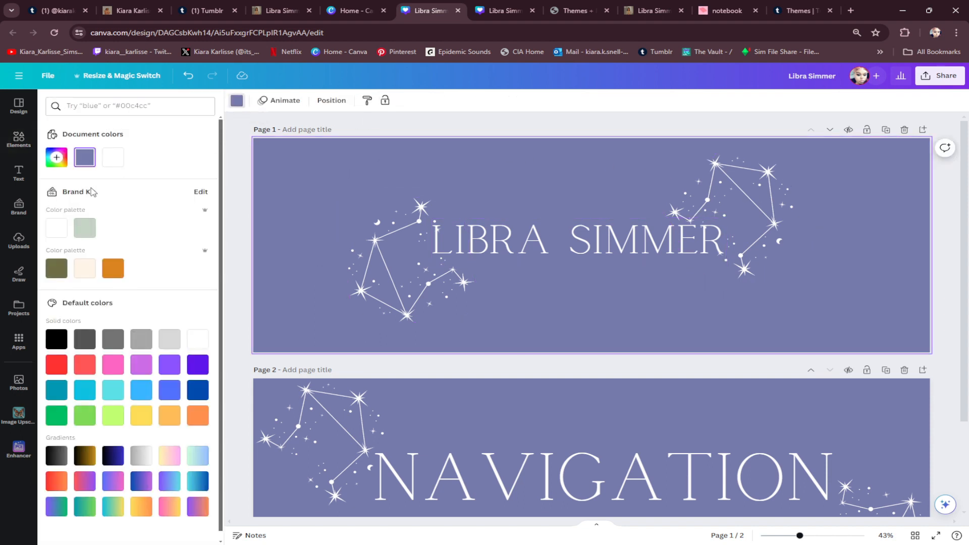
pyautogui.click(61, 167)
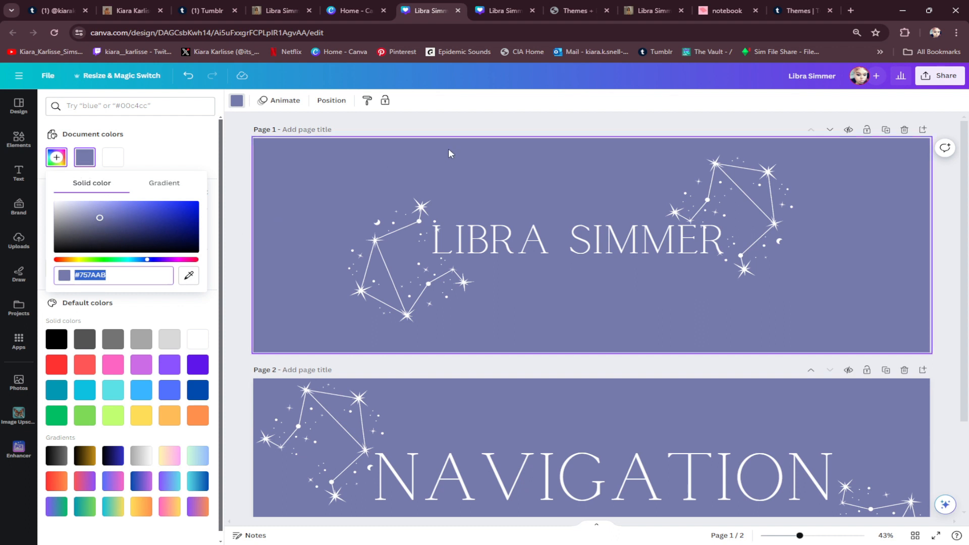
pyautogui.press('Escape')
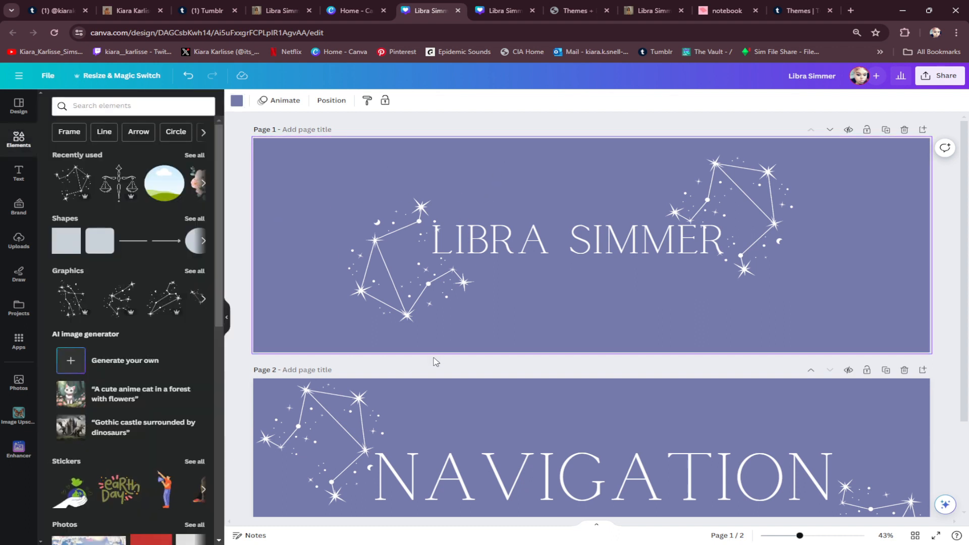
pyautogui.scroll(-3, 435, 362)
pyautogui.scroll(3, 436, 355)
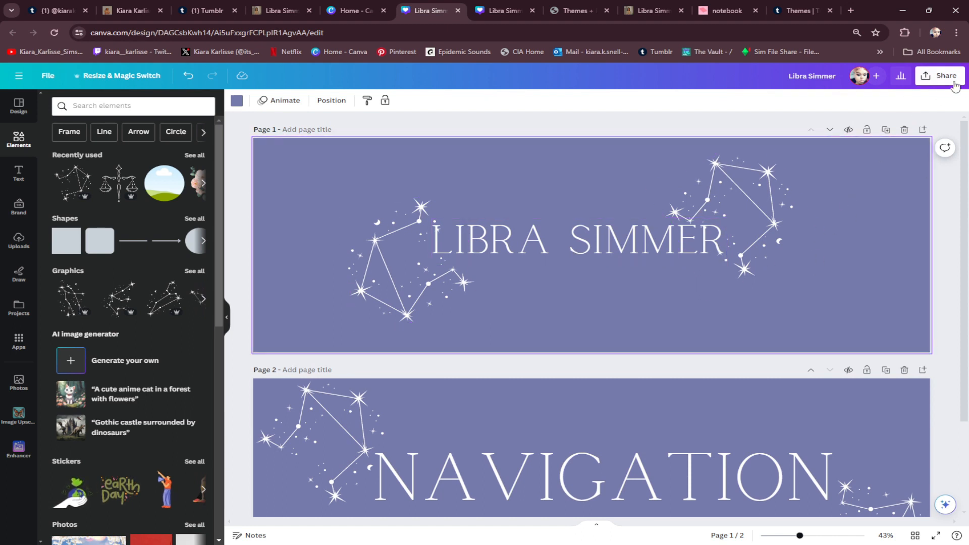
# Download only page 1 of the banner design as a PNG at 3,000 × 1,055 px
pyautogui.click(940, 76)
pyautogui.click(942, 318)
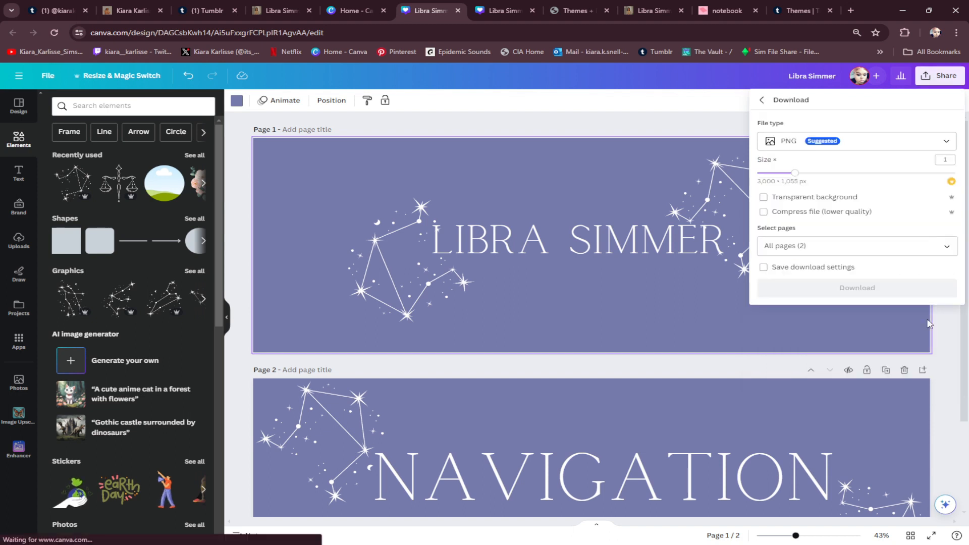
pyautogui.click(946, 246)
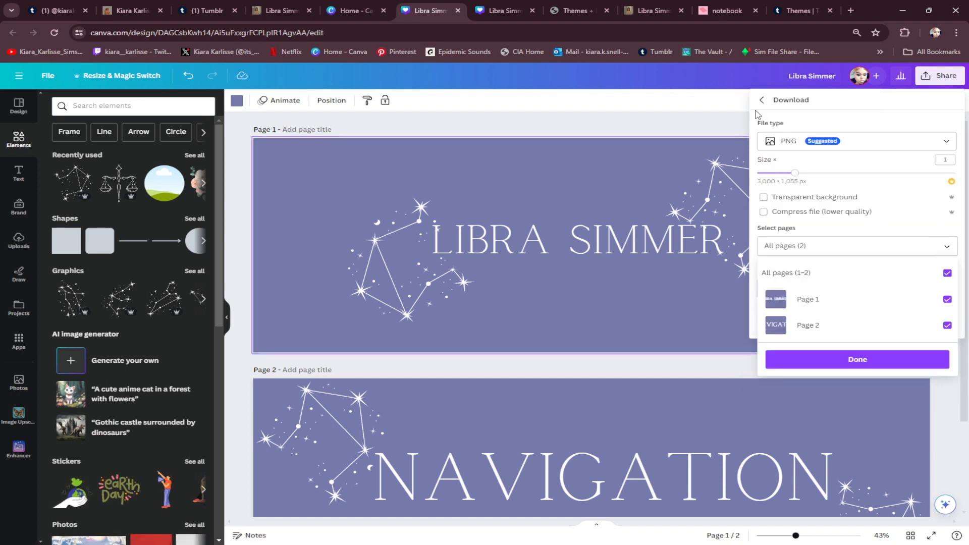
pyautogui.click(911, 271)
pyautogui.click(931, 300)
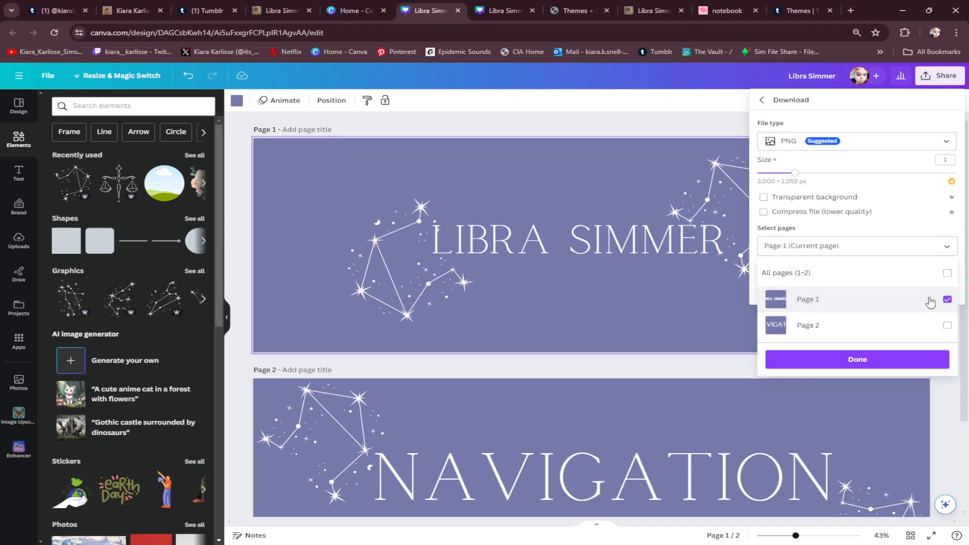
pyautogui.click(918, 361)
pyautogui.click(915, 285)
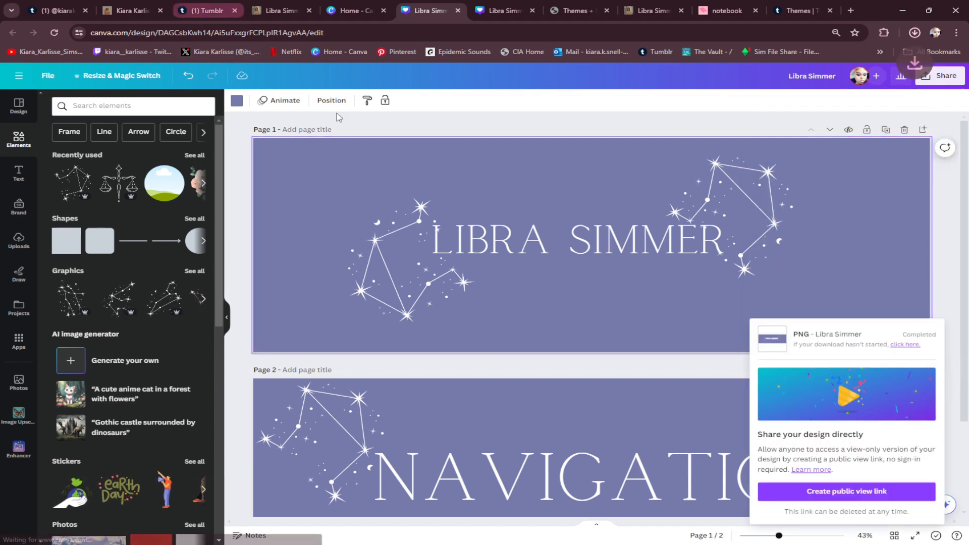
# Switch to Tumblr and replace the blog's header image with the downloaded Libra Simmer (2) file, accepting its default position
pyautogui.click(193, 7)
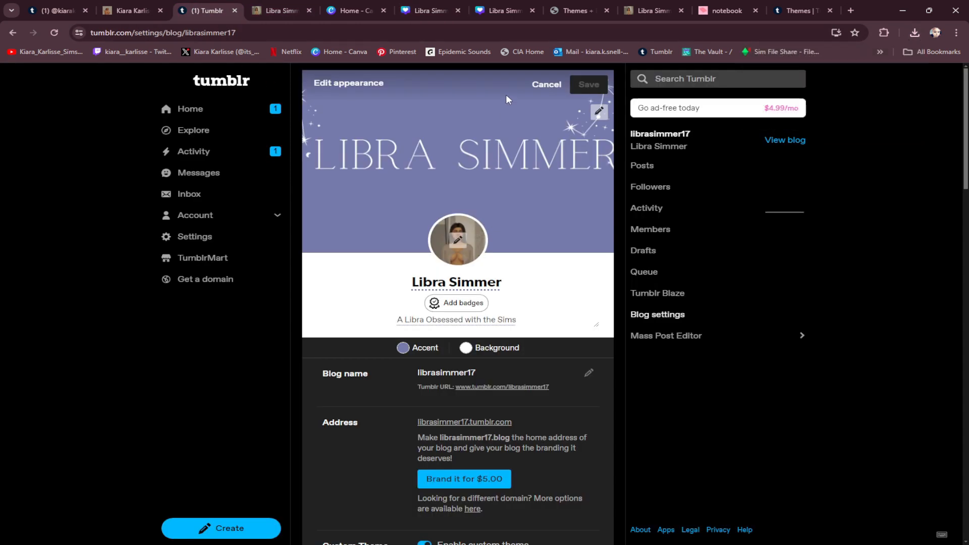
pyautogui.click(599, 113)
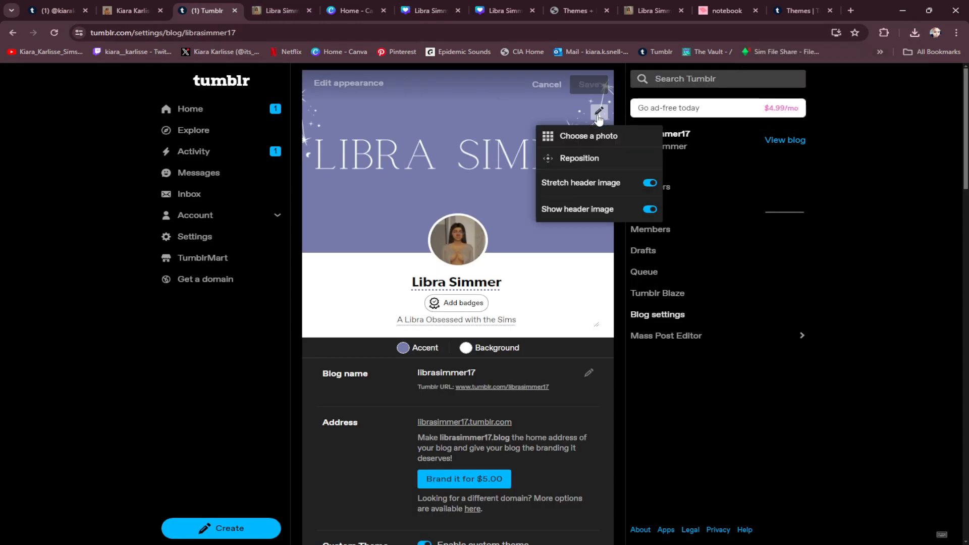
pyautogui.click(599, 134)
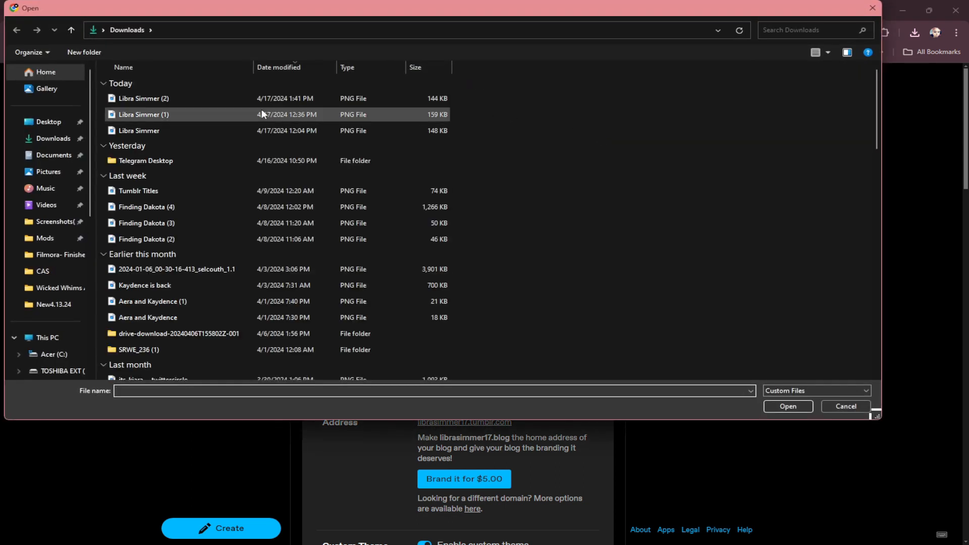
pyautogui.click(241, 98)
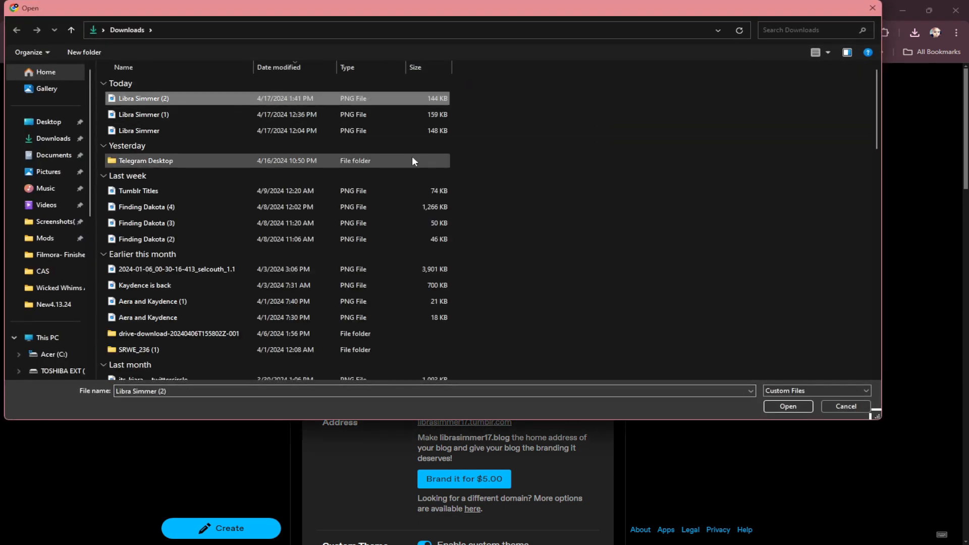
pyautogui.click(777, 410)
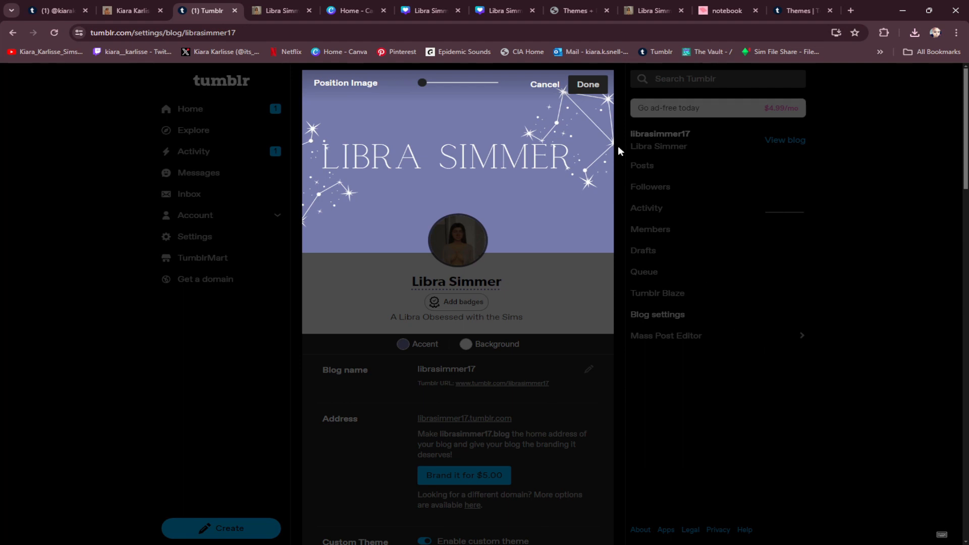
pyautogui.click(584, 90)
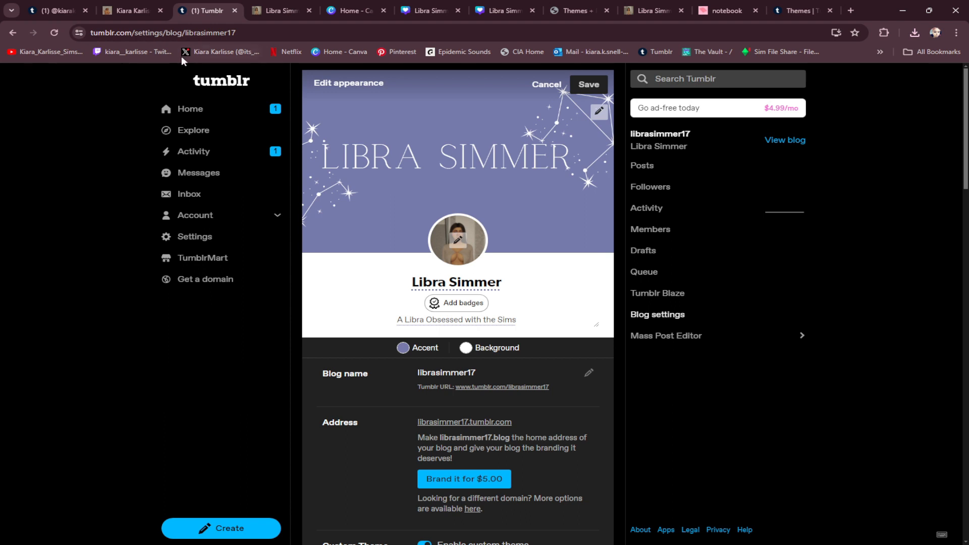
# Examine the visibility, font and colour options for the blog title
pyautogui.click(430, 285)
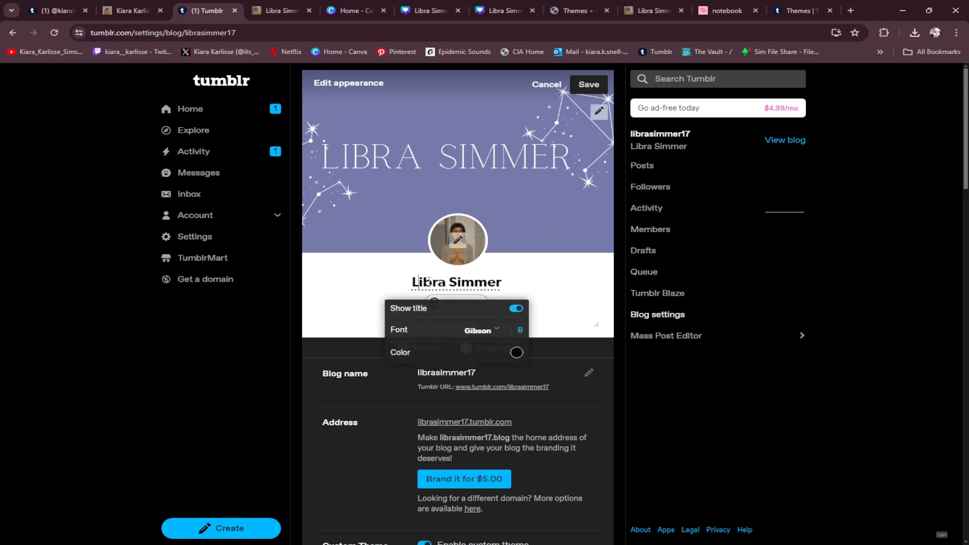
pyautogui.click(500, 281)
pyautogui.scroll(-1, 527, 259)
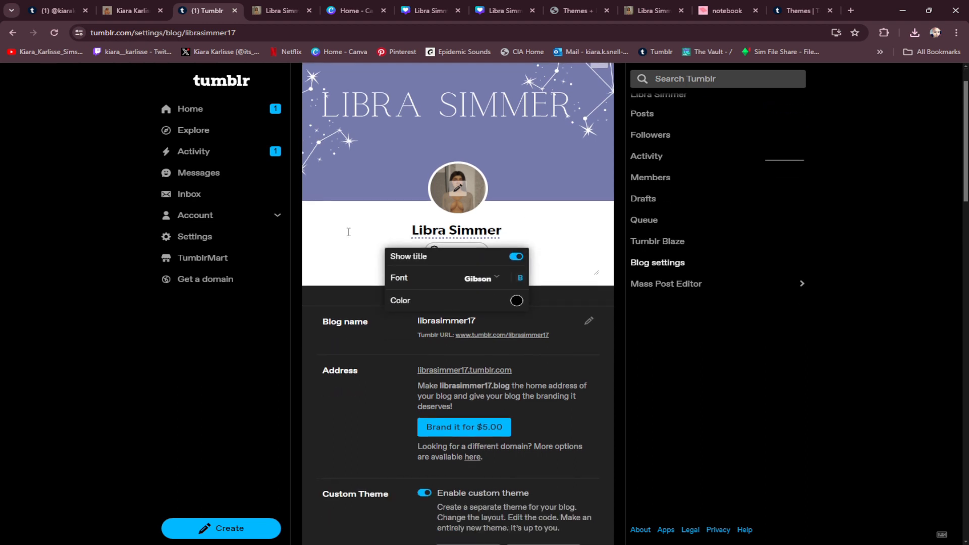
pyautogui.click(354, 255)
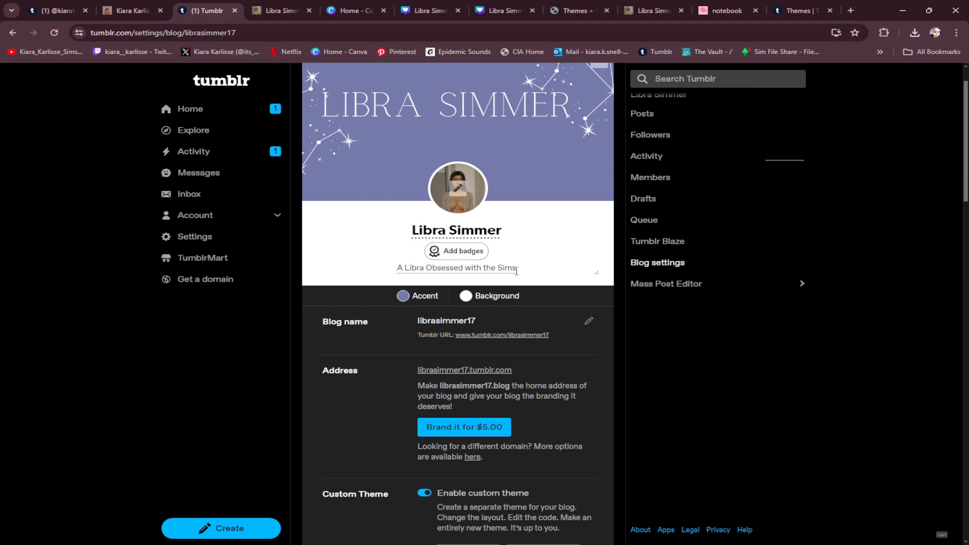
# Inspect the blog's accent colour, then switch to Canva and look up the hex code of page 1's background colour
pyautogui.click(424, 301)
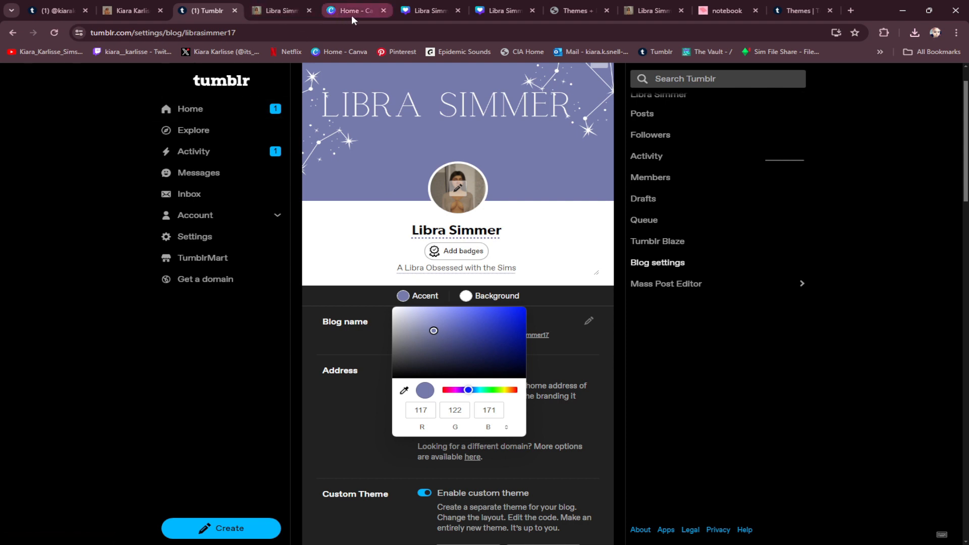
pyautogui.click(419, 17)
pyautogui.click(322, 144)
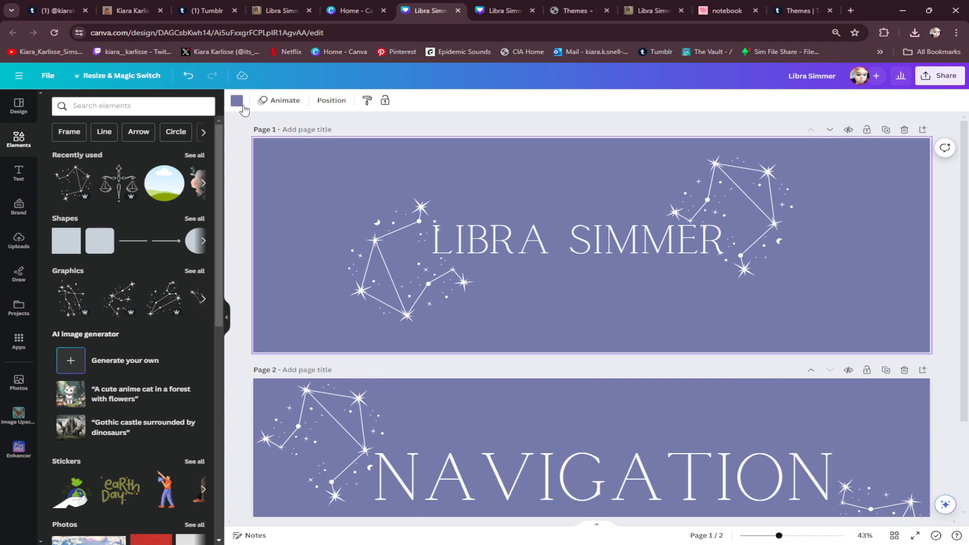
pyautogui.click(239, 104)
pyautogui.click(84, 157)
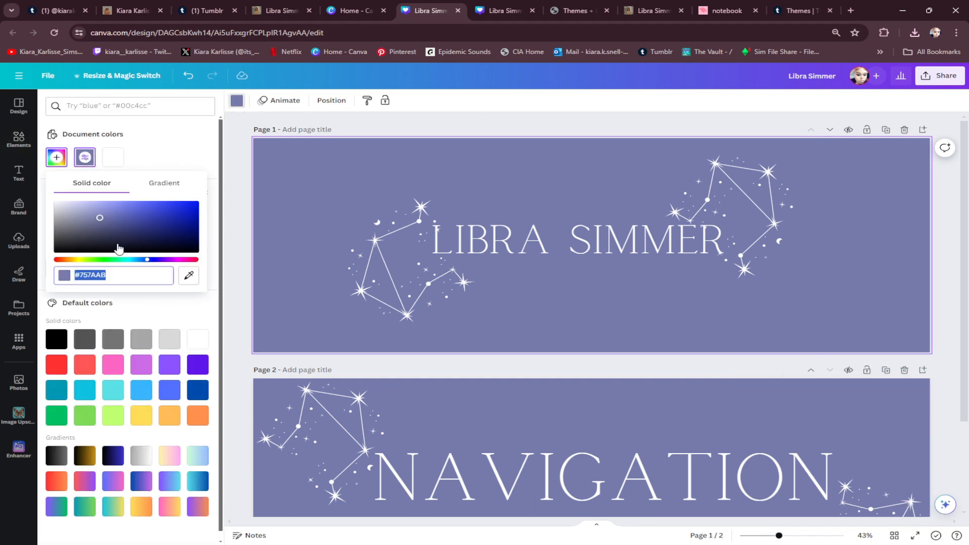
pyautogui.rightClick(84, 276)
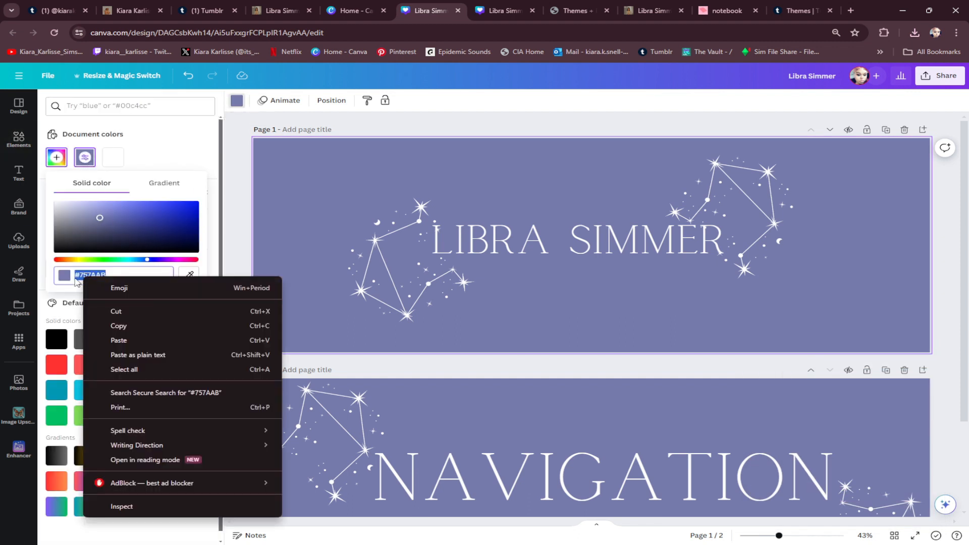
pyautogui.click(127, 271)
pyautogui.click(126, 273)
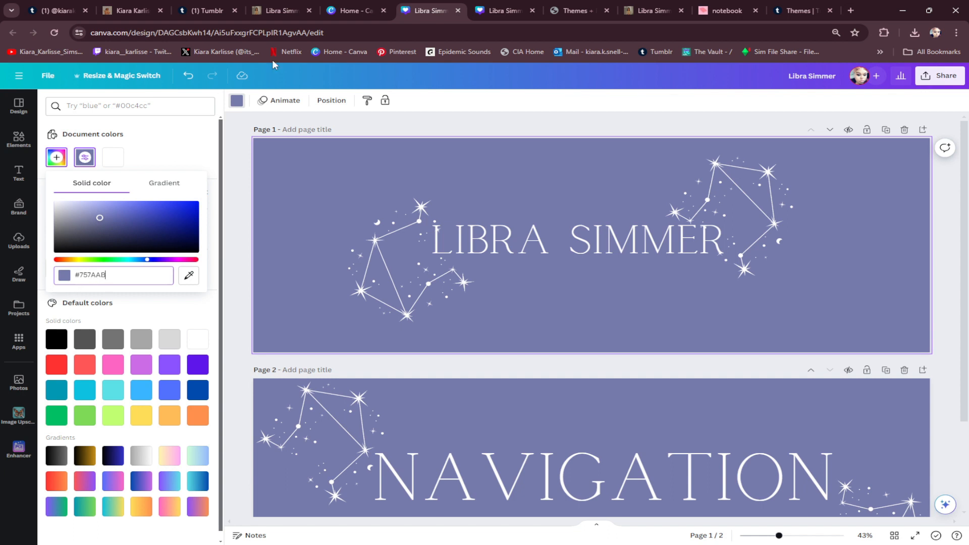
# Switch back to Tumblr, display the accent colour in HEX format, and save the blog's appearance changes
pyautogui.click(218, 11)
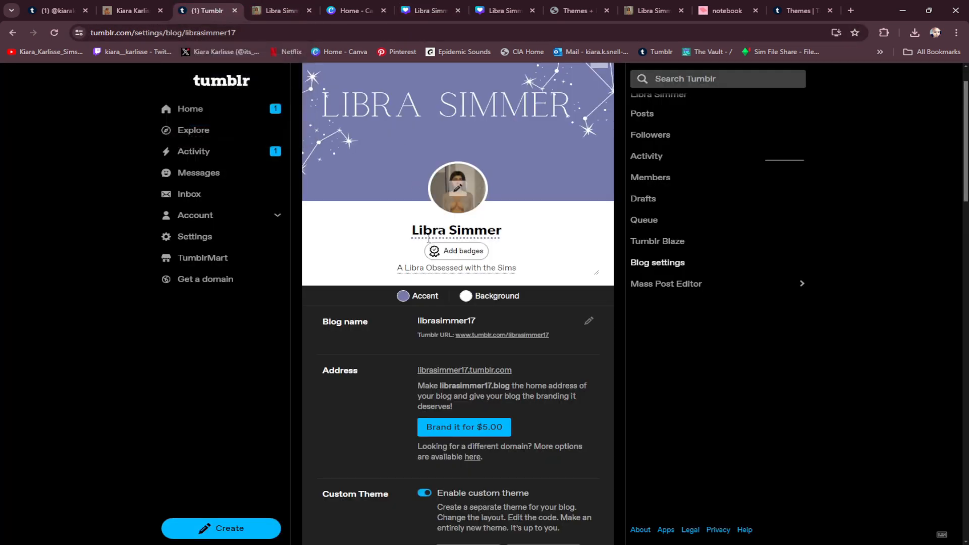
pyautogui.click(403, 296)
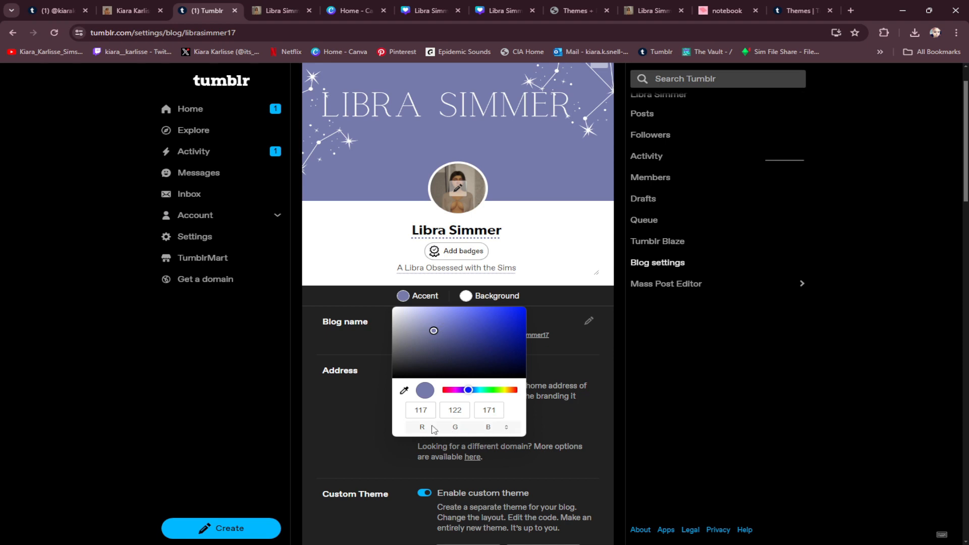
pyautogui.click(506, 428)
pyautogui.click(508, 430)
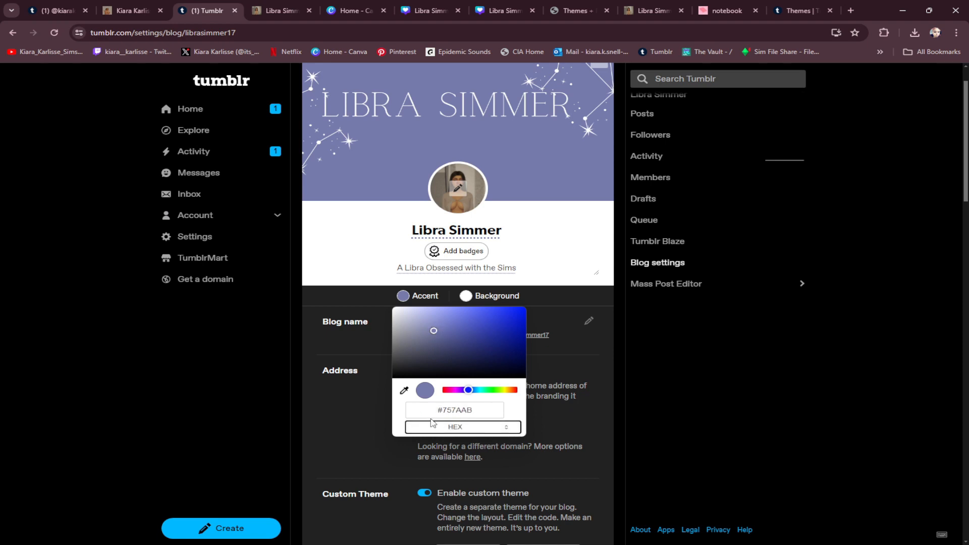
pyautogui.click(336, 407)
pyautogui.scroll(1, 401, 350)
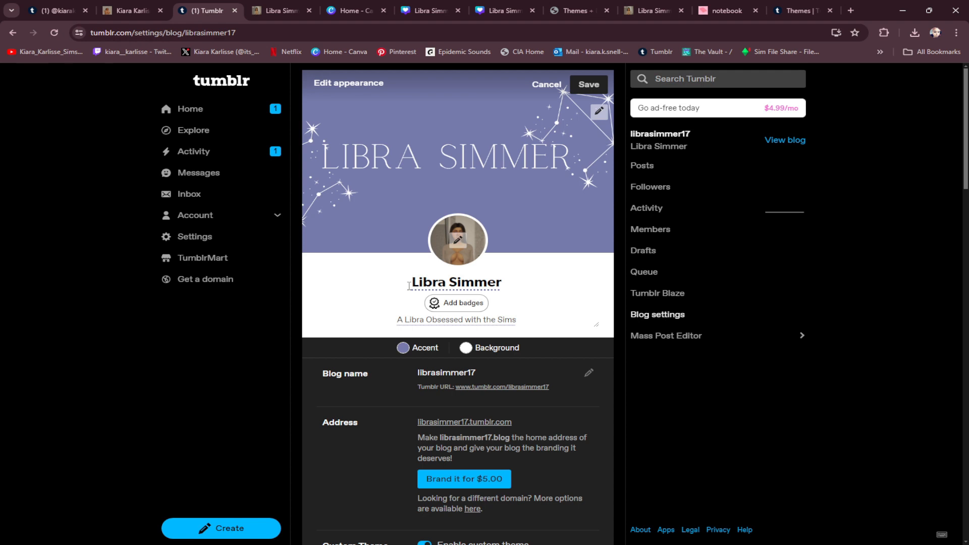
pyautogui.click(593, 87)
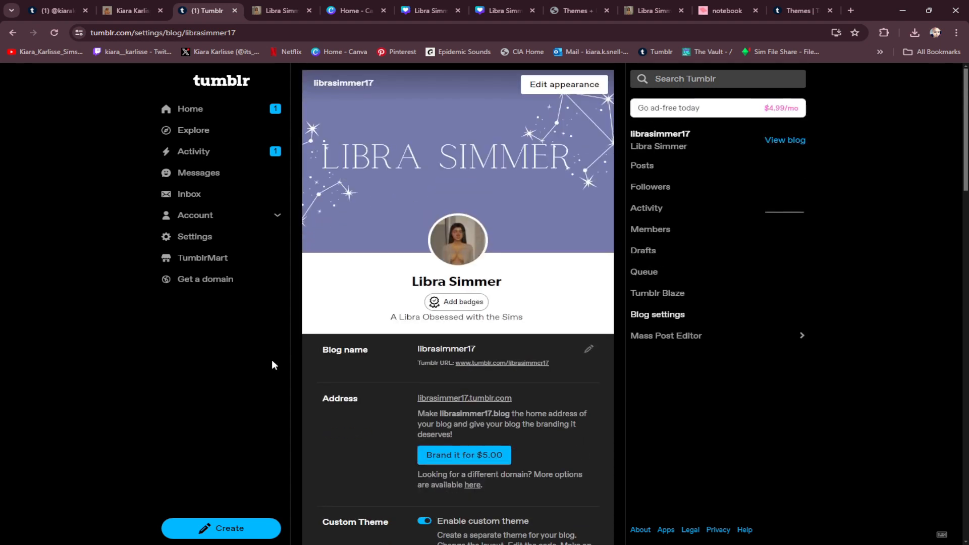
# Open the Libra Simmer blog from the account's blogs and start a new post
pyautogui.click(202, 216)
pyautogui.click(207, 386)
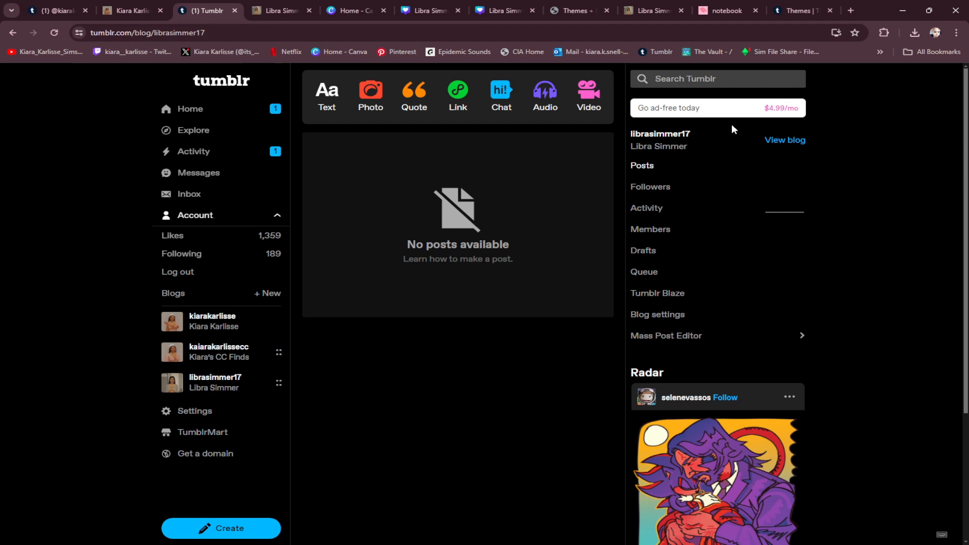
pyautogui.click(214, 534)
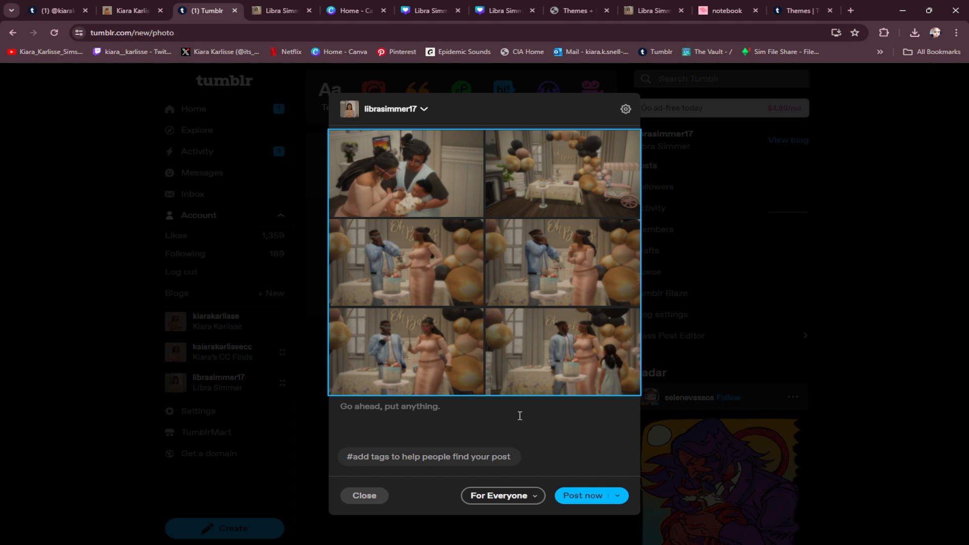
# Caption the photos with the couple's first names followed by "throw a gender reveal for their bundle of joy!!!"
pyautogui.click(408, 403)
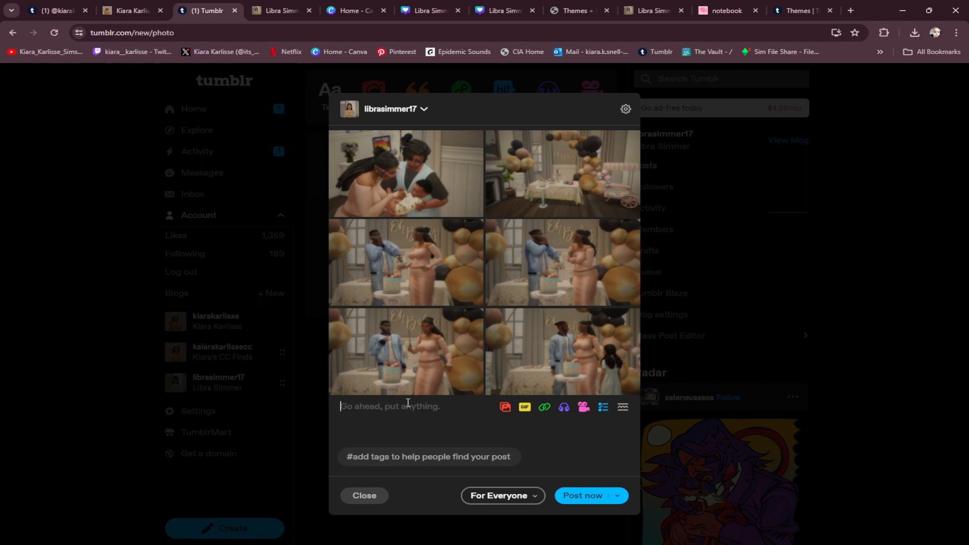
pyautogui.write('Ivy and ')
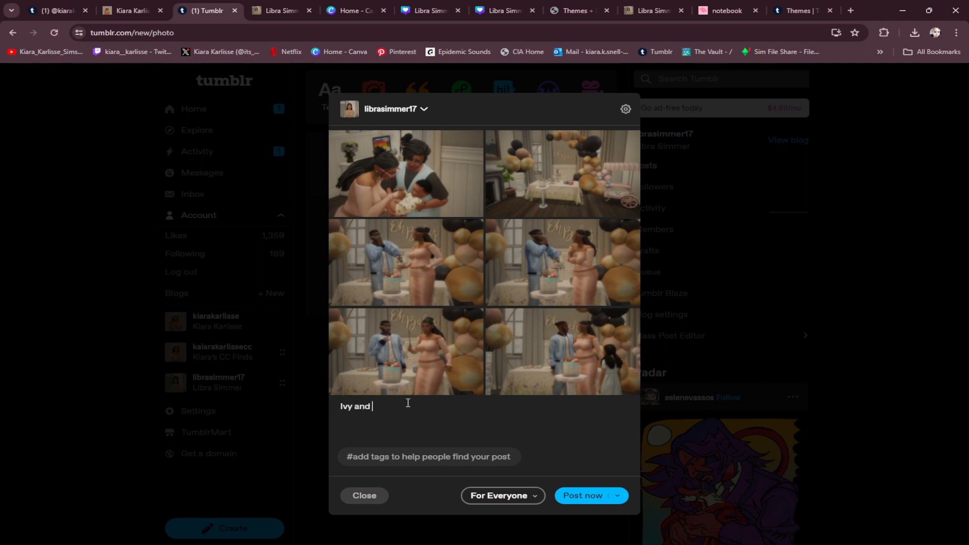
pyautogui.write('Dabare throw a gender reveal for the')
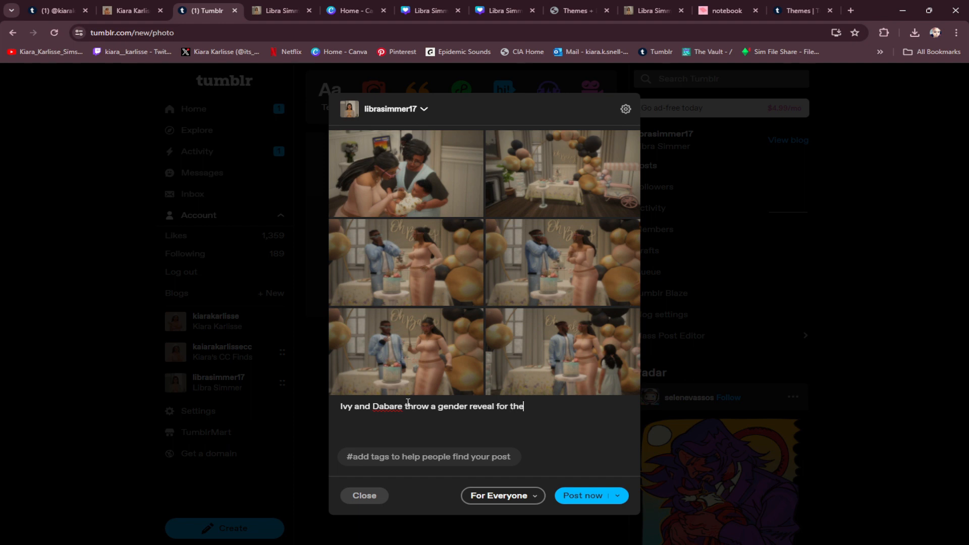
pyautogui.write('it  bundle of joy!!!')
# Format the whole caption as Indented and apply the small text style to it
pyautogui.moveTo(596, 407); pyautogui.dragTo(335, 419)
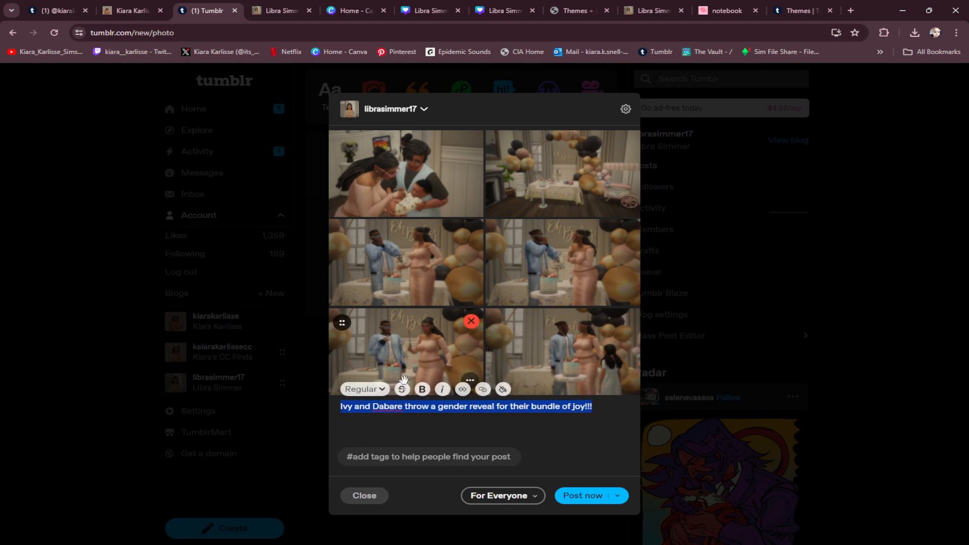
pyautogui.click(360, 393)
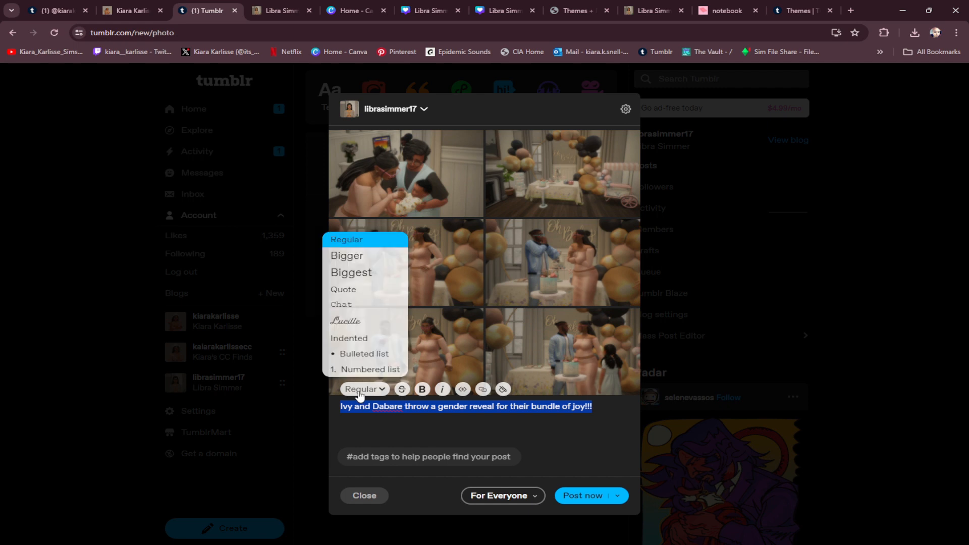
pyautogui.click(348, 338)
pyautogui.moveTo(602, 404); pyautogui.dragTo(342, 408)
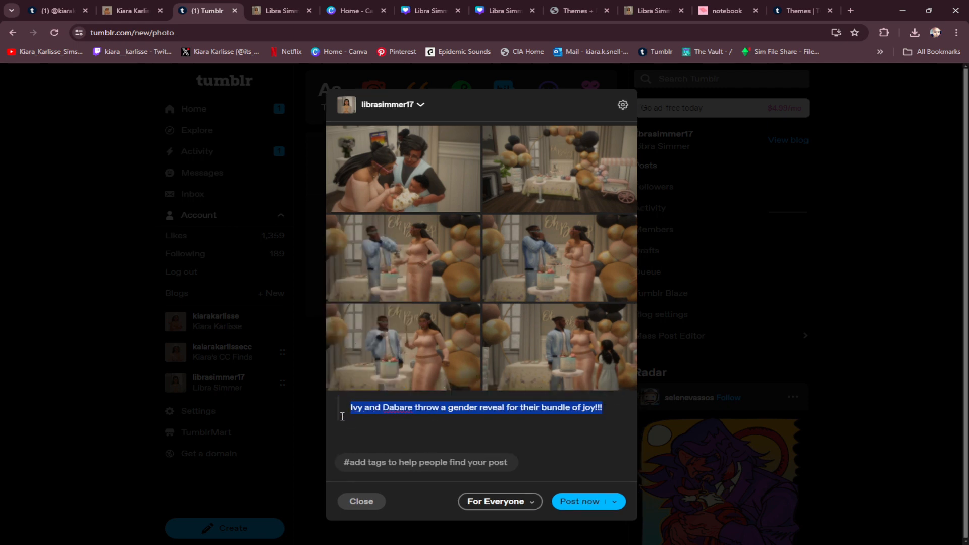
pyautogui.click(477, 390)
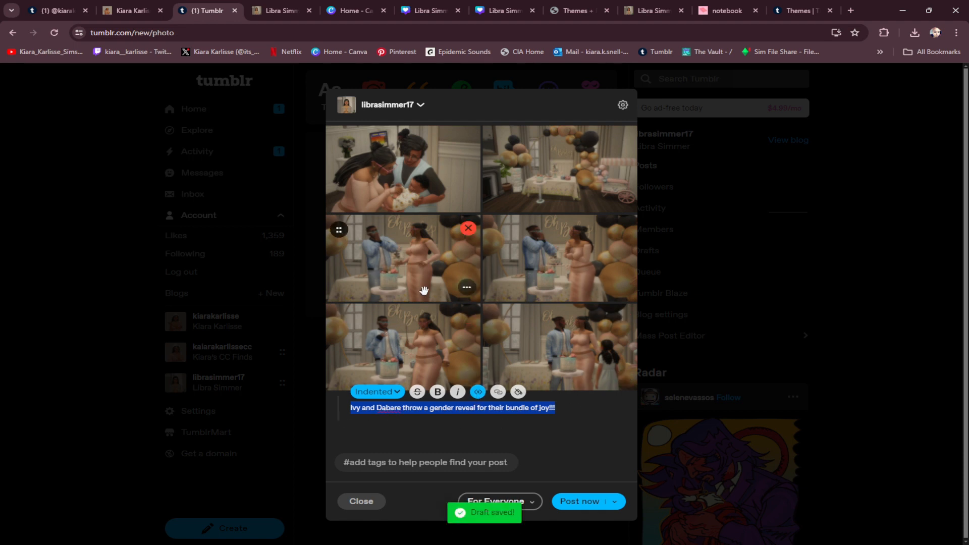
# Move the party-table photo above the baby photo so that each fills its own row
pyautogui.moveTo(541, 195); pyautogui.dragTo(466, 137)
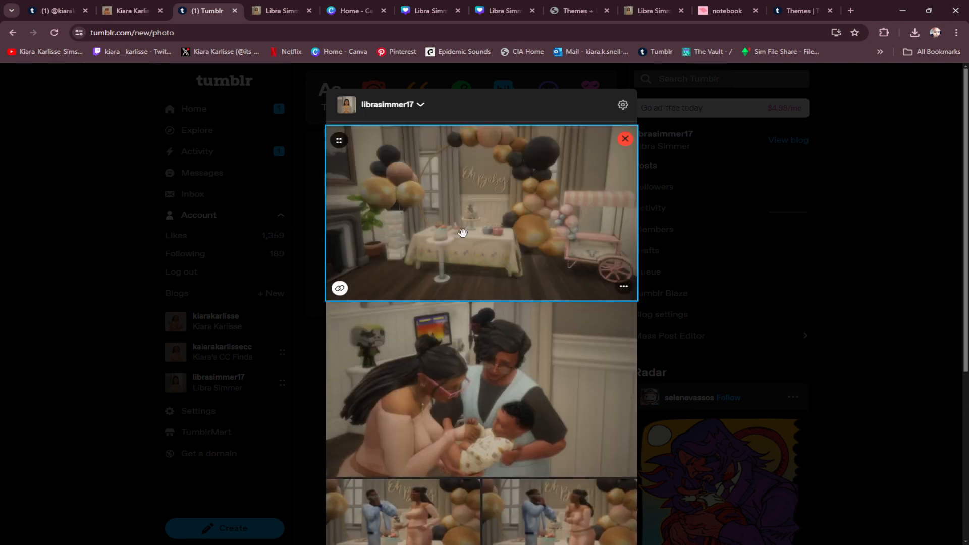
pyautogui.scroll(-5, 579, 249)
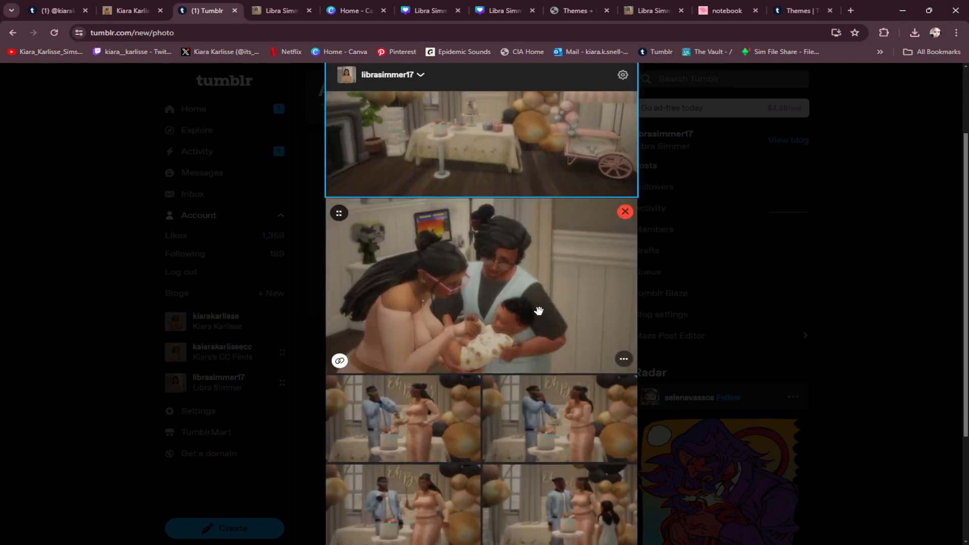
pyautogui.scroll(2, 483, 234)
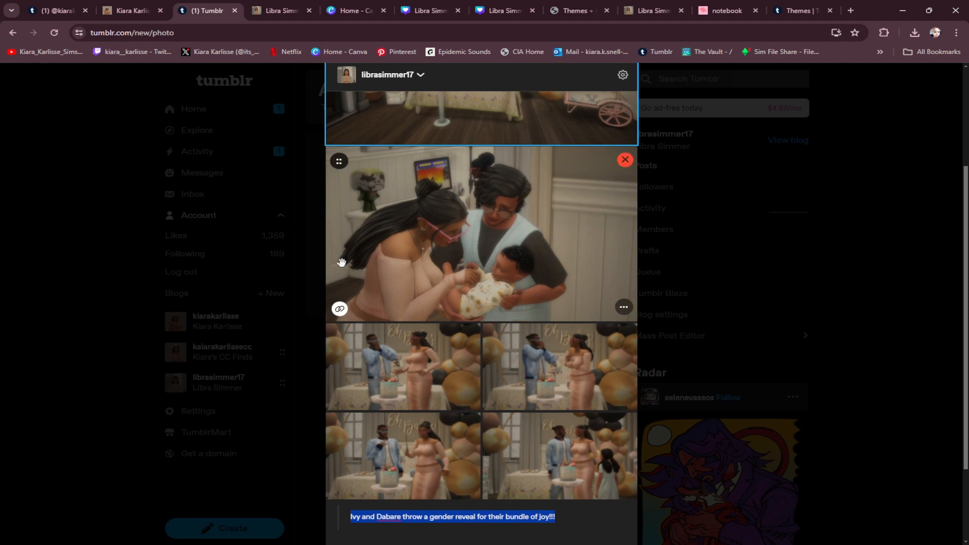
pyautogui.scroll(-2, 496, 337)
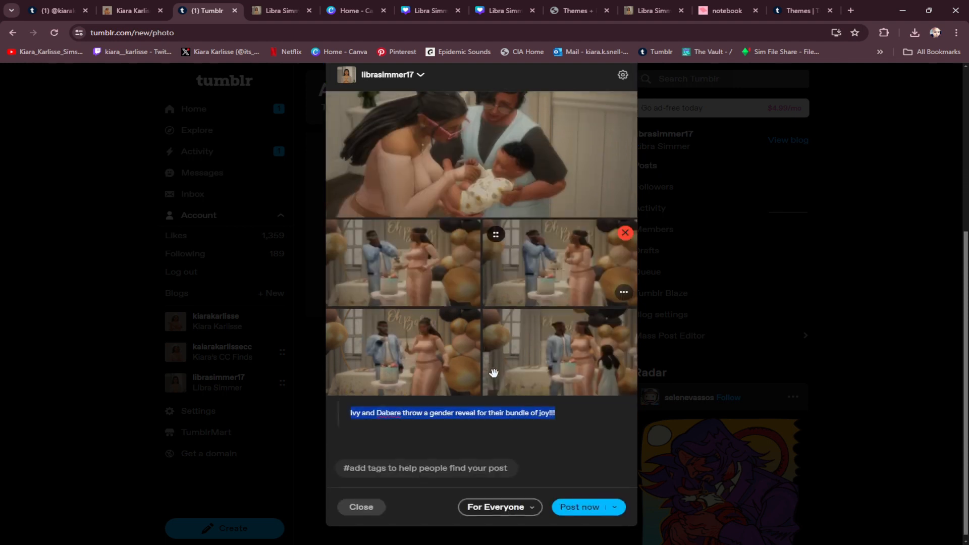
# Move the baby photo and the three photos showing only the couple below the caption
pyautogui.moveTo(454, 116); pyautogui.dragTo(448, 424)
pyautogui.moveTo(444, 205); pyautogui.dragTo(444, 263)
pyautogui.scroll(2, 497, 216)
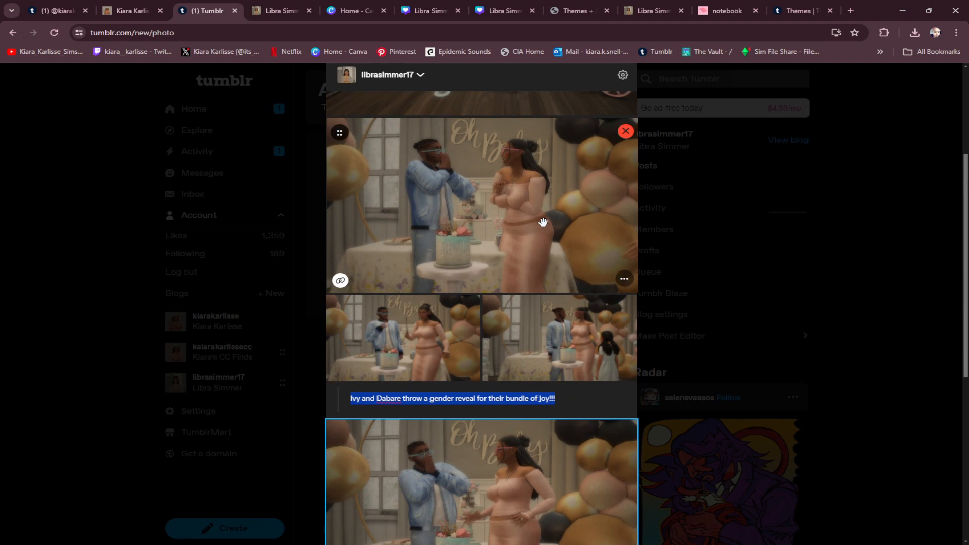
pyautogui.moveTo(496, 216); pyautogui.dragTo(558, 264)
pyautogui.scroll(5, 530, 228)
pyautogui.moveTo(422, 313); pyautogui.dragTo(414, 346)
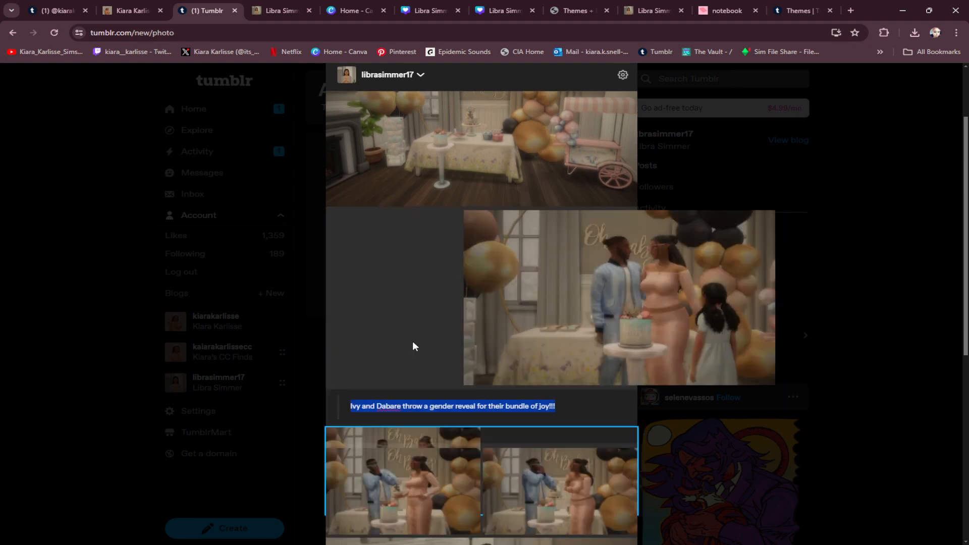
pyautogui.moveTo(520, 276); pyautogui.dragTo(567, 346)
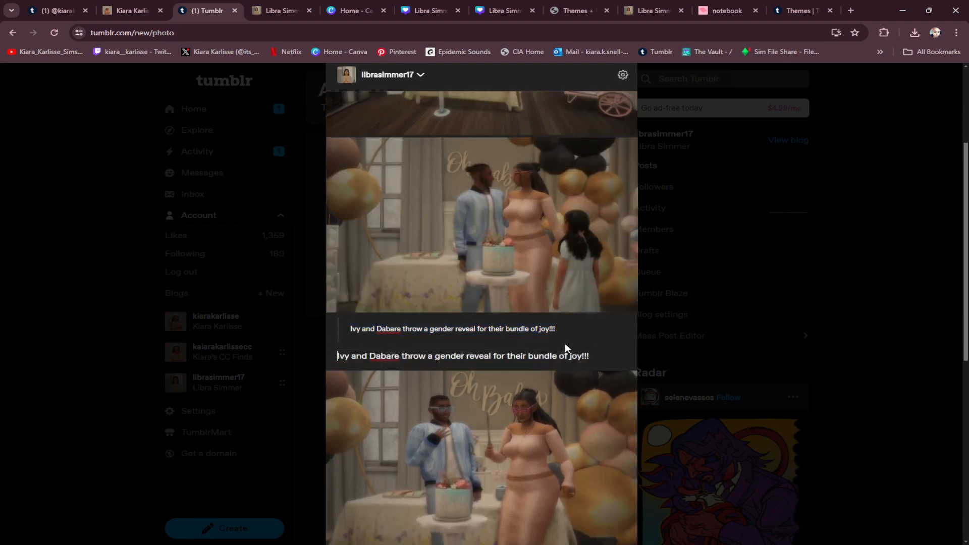
# Delete the duplicate unformatted caption line and move the photo of the couple with the girl below the indented caption
pyautogui.scroll(-4, 595, 506)
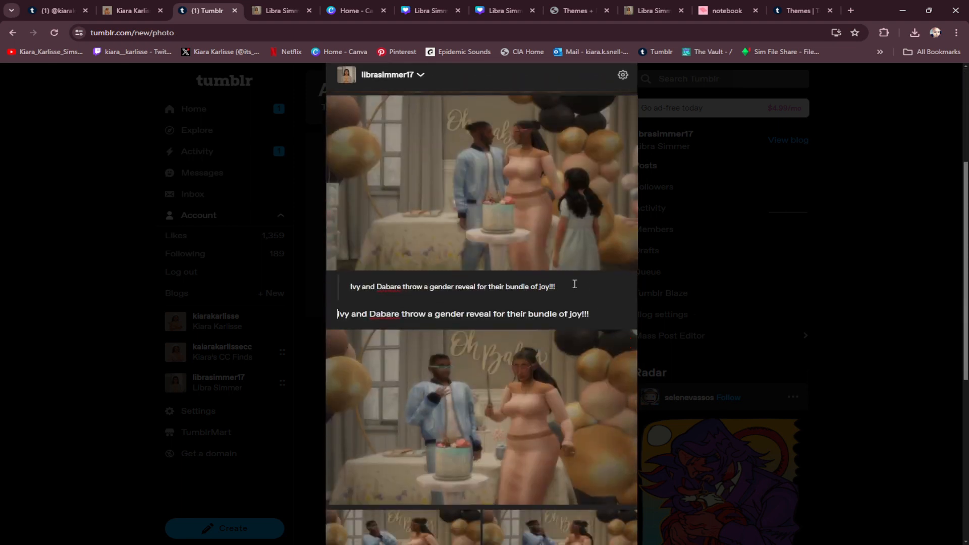
pyautogui.moveTo(591, 314); pyautogui.dragTo(338, 315)
pyautogui.click(594, 317)
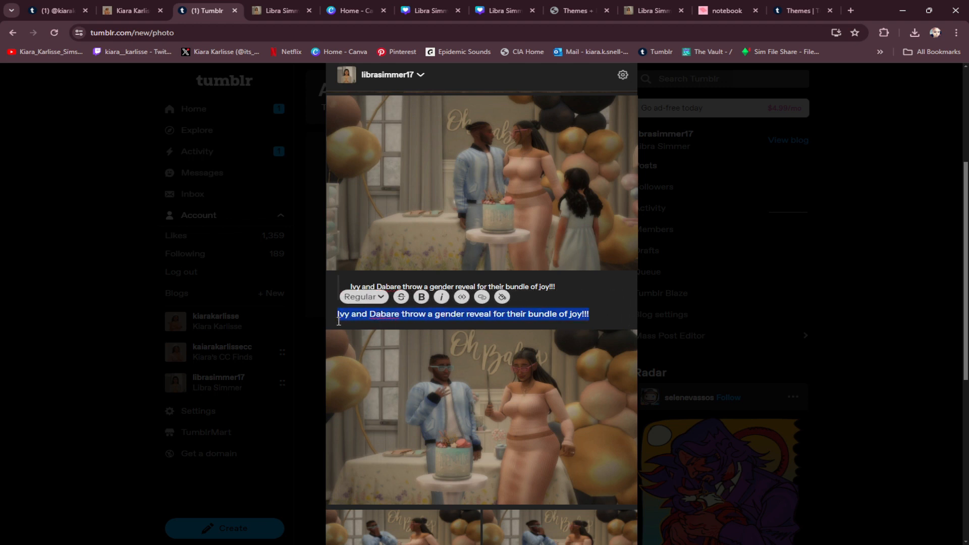
pyautogui.press('BackSpace')
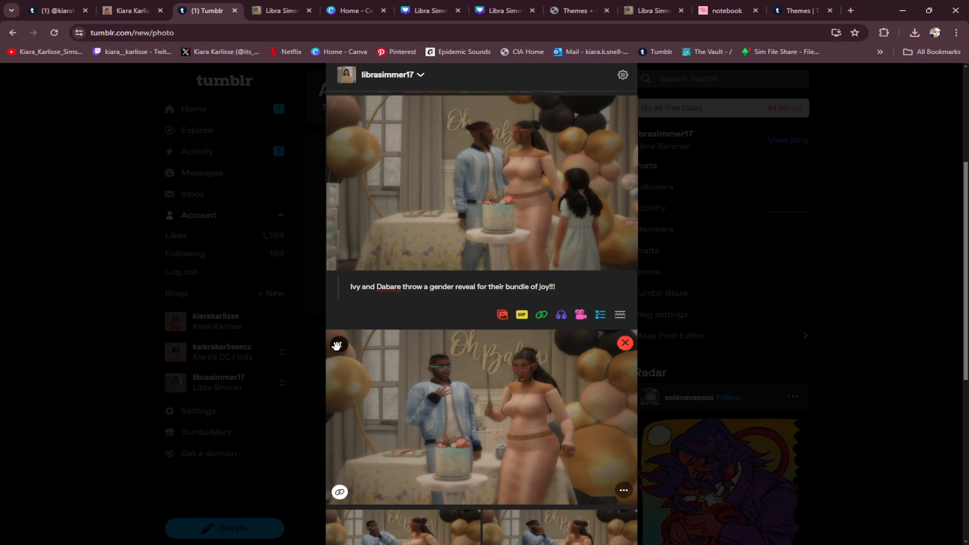
pyautogui.scroll(5, 403, 353)
pyautogui.moveTo(449, 363); pyautogui.dragTo(480, 399)
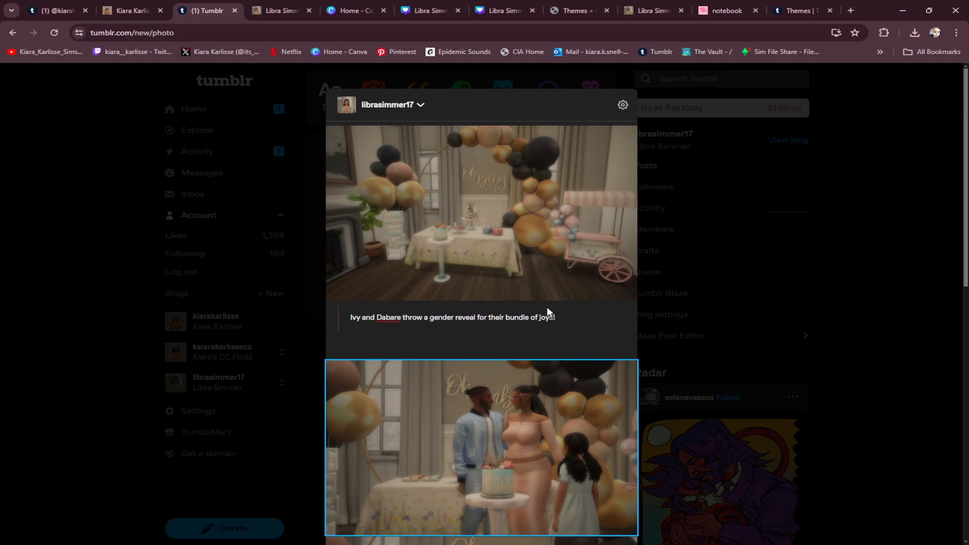
# Place the hand-on-chest couple photo and the first photo of the paired row beside the photo with the girl, in one row of three
pyautogui.scroll(-3, 567, 260)
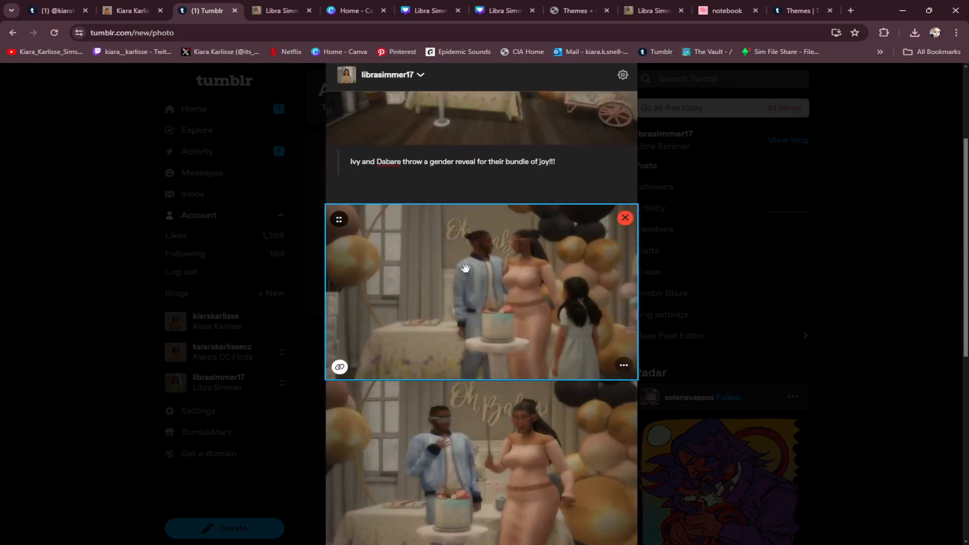
pyautogui.scroll(-3, 488, 243)
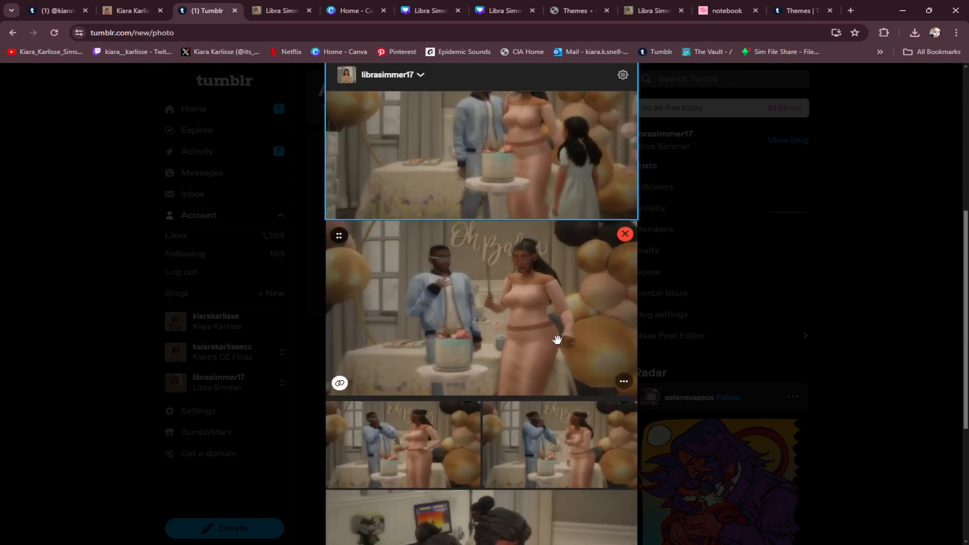
pyautogui.scroll(-1, 557, 339)
pyautogui.scroll(-3, 474, 287)
pyautogui.scroll(5, 495, 329)
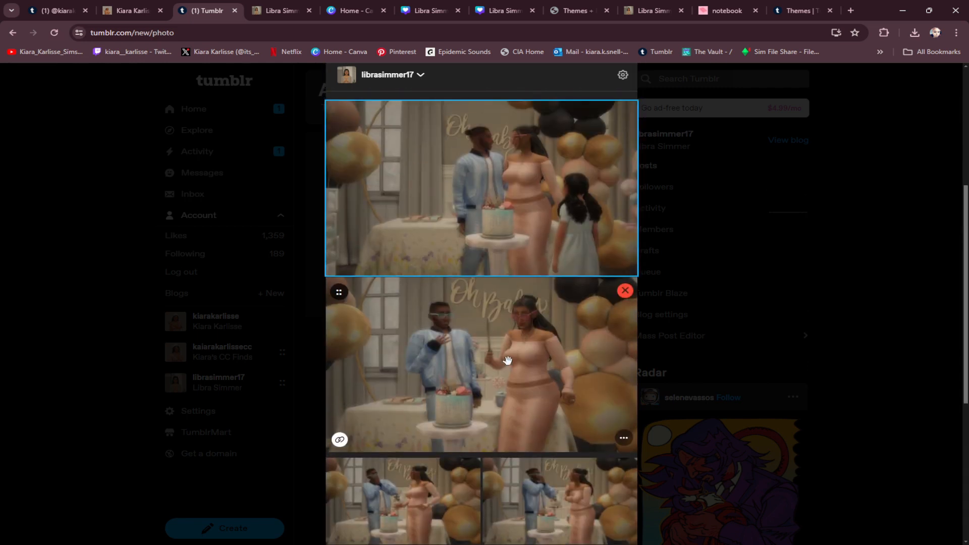
pyautogui.scroll(2, 508, 361)
pyautogui.moveTo(504, 391); pyautogui.dragTo(343, 404)
pyautogui.scroll(-4, 382, 324)
pyautogui.scroll(2, 382, 325)
pyautogui.moveTo(381, 324); pyautogui.dragTo(490, 323)
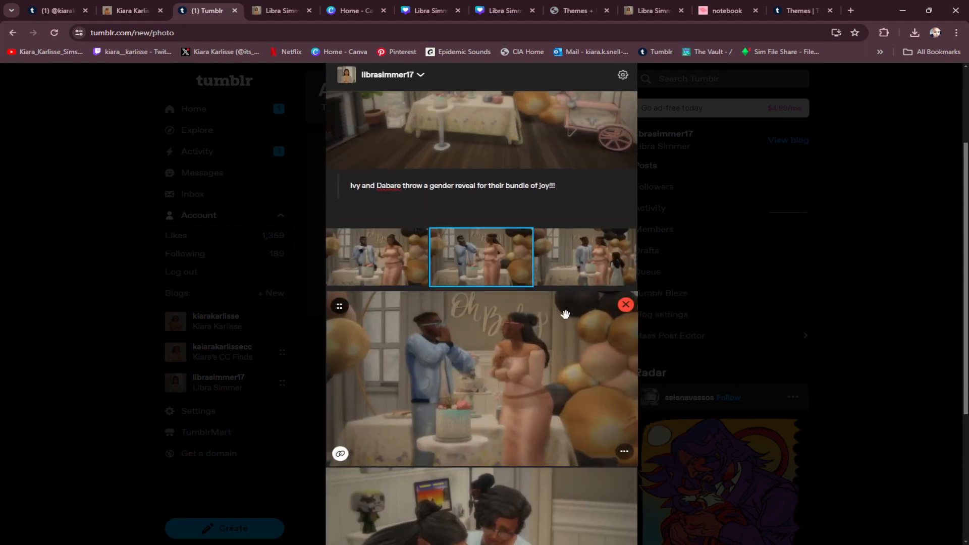
# Move the photo of the couple with the girl out of the three-photo row into its own row just above the baby photo
pyautogui.moveTo(591, 258); pyautogui.dragTo(588, 276)
pyautogui.scroll(-4, 477, 386)
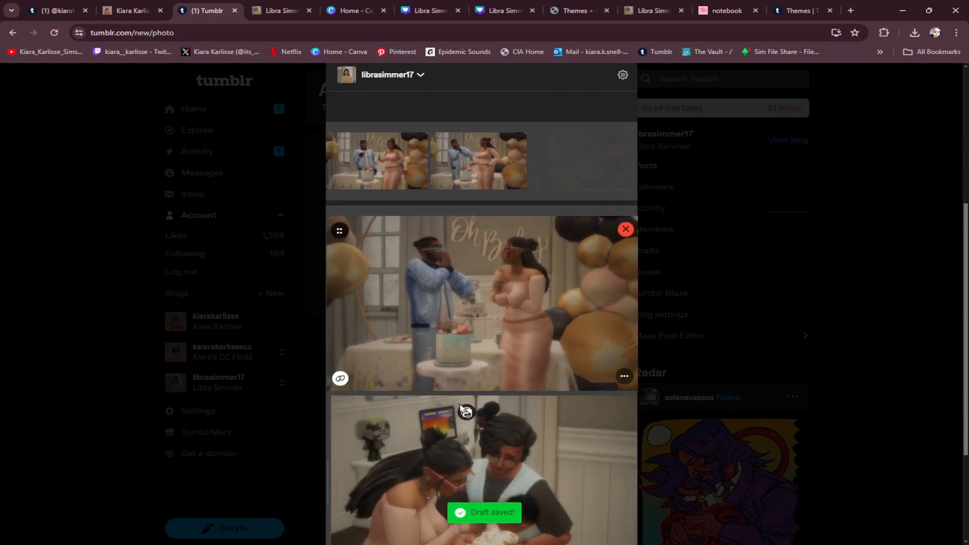
pyautogui.moveTo(471, 294); pyautogui.dragTo(472, 297)
pyautogui.scroll(3, 498, 332)
# Review the order and row layout of the photos throughout the post
pyautogui.scroll(4, 498, 332)
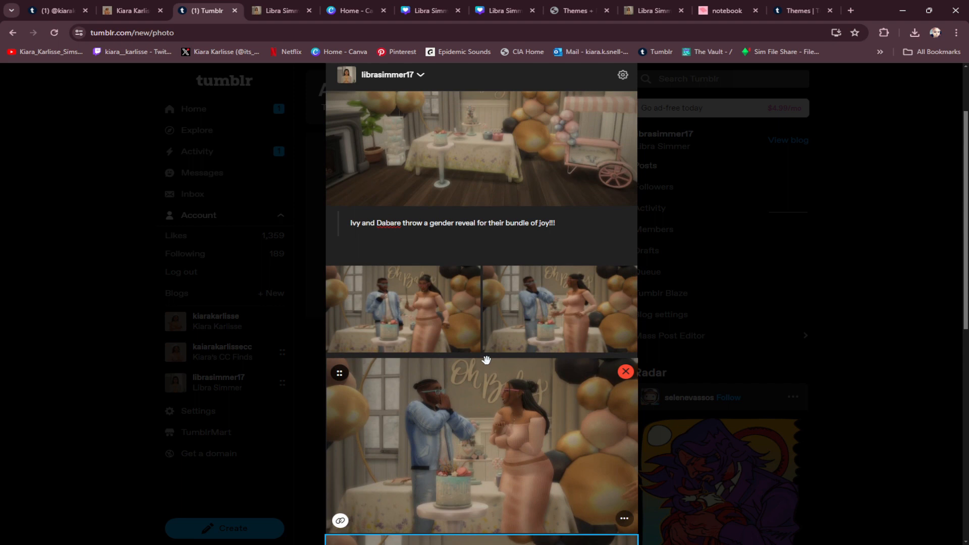
pyautogui.scroll(-1, 533, 400)
pyautogui.scroll(-1, 533, 401)
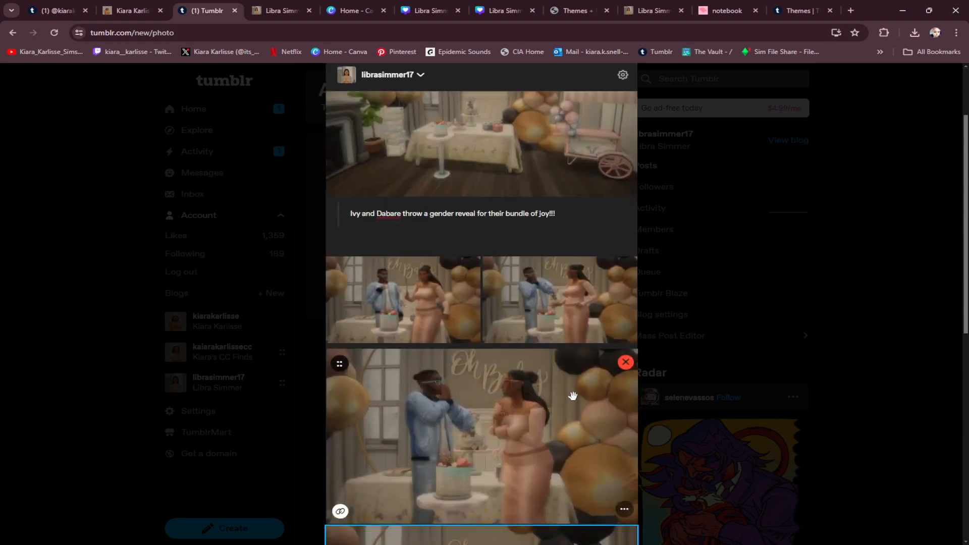
pyautogui.scroll(-3, 526, 371)
pyautogui.scroll(-5, 532, 371)
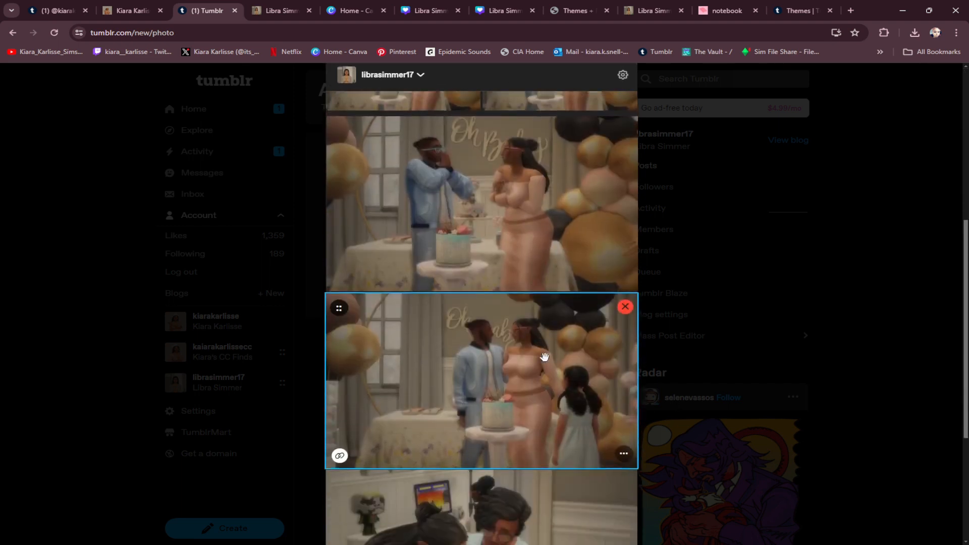
pyautogui.scroll(-1, 479, 348)
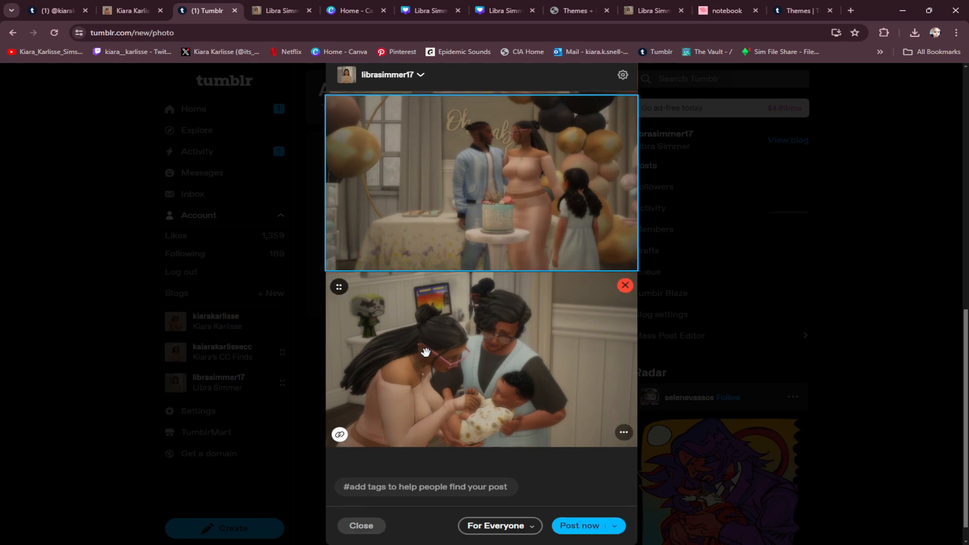
pyautogui.scroll(4, 463, 292)
pyautogui.scroll(3, 463, 291)
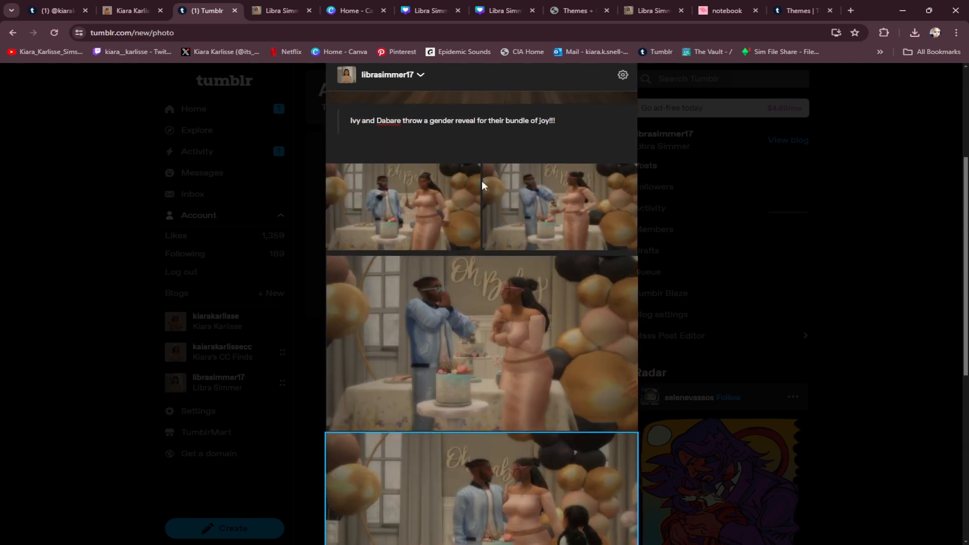
pyautogui.scroll(-6, 492, 204)
pyautogui.scroll(-1, 491, 204)
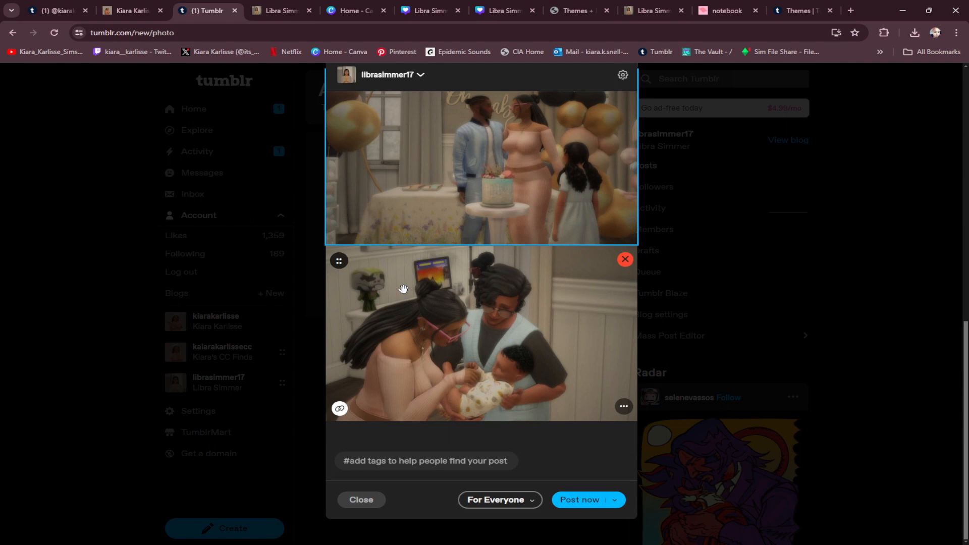
pyautogui.click(383, 433)
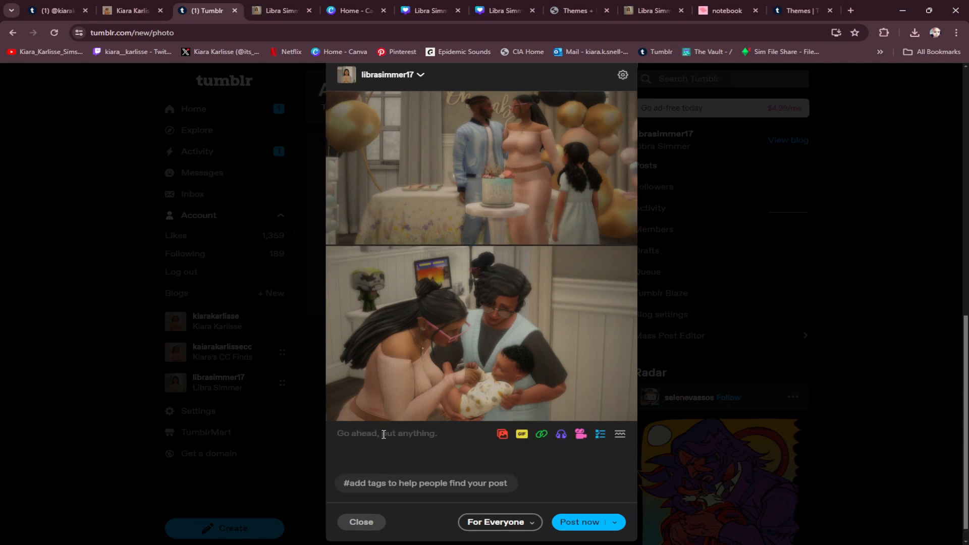
pyautogui.write('Je')
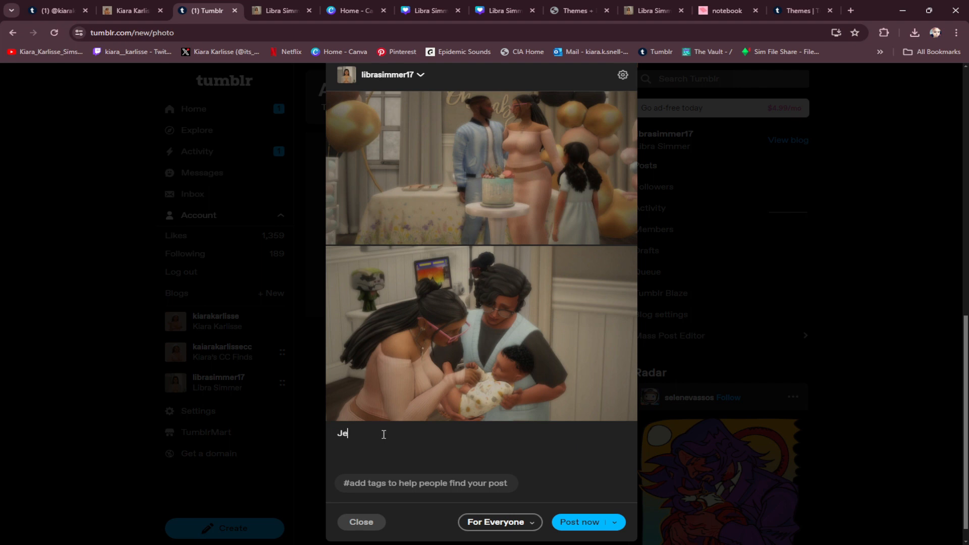
pyautogui.press('BackSpace')
pyautogui.press('BackSpace')
pyautogui.press('BackSpace')
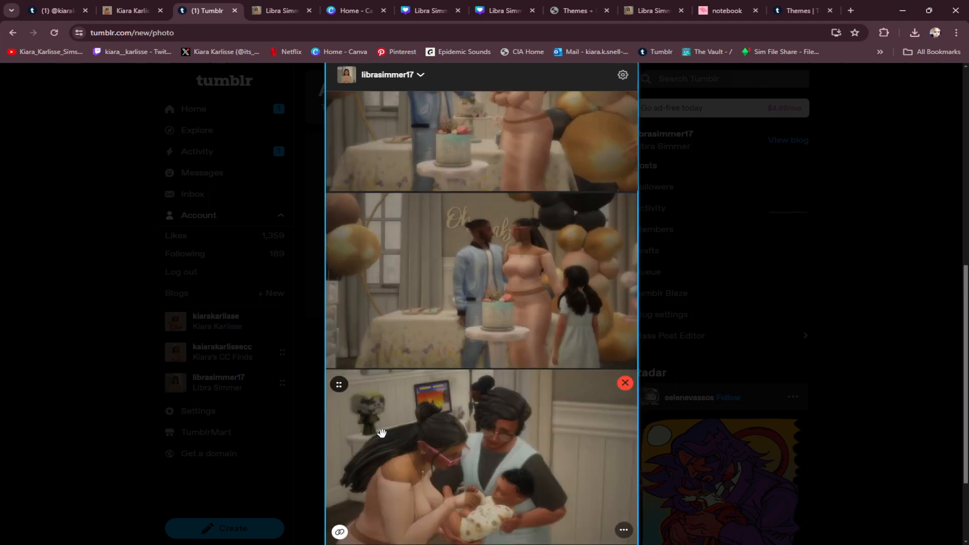
pyautogui.scroll(-3, 382, 432)
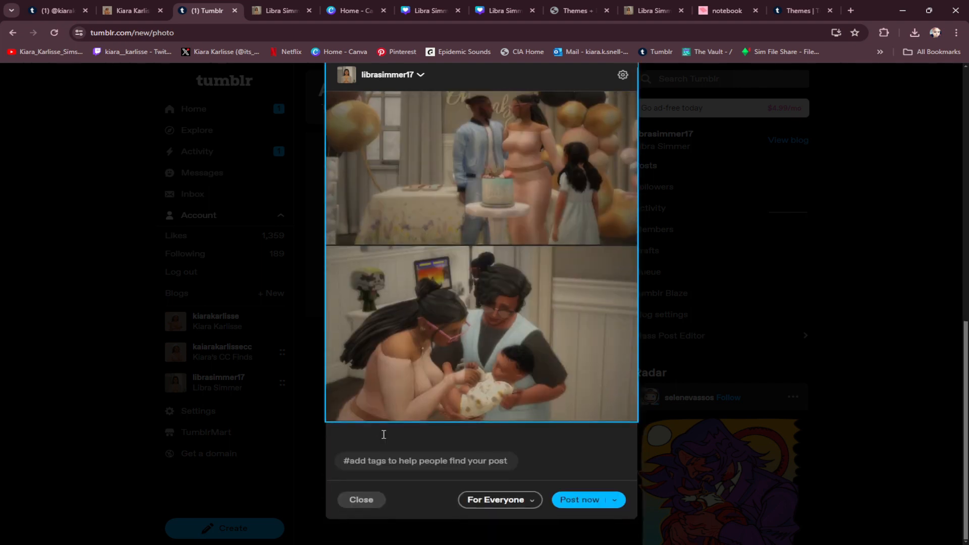
pyautogui.scroll(2, 283, 256)
pyautogui.scroll(-2, 418, 298)
# Write a caption under the baby photo: "First Visitor Milestone", the baby's first name and "meets his uncle for the first time"
pyautogui.click(372, 435)
pyautogui.write('F')
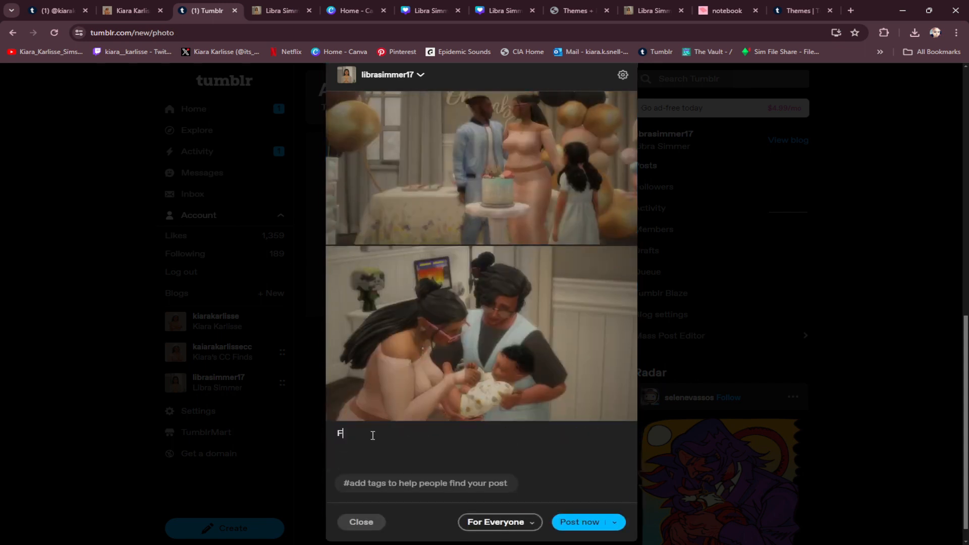
pyautogui.write('irst Vist')
pyautogui.write('i')
pyautogui.write('tor Mile')
pyautogui.write('stone')
pyautogui.write('_ Jesse me')
pyautogui.write('ets hi')
pyautogui.write('s uncle for t')
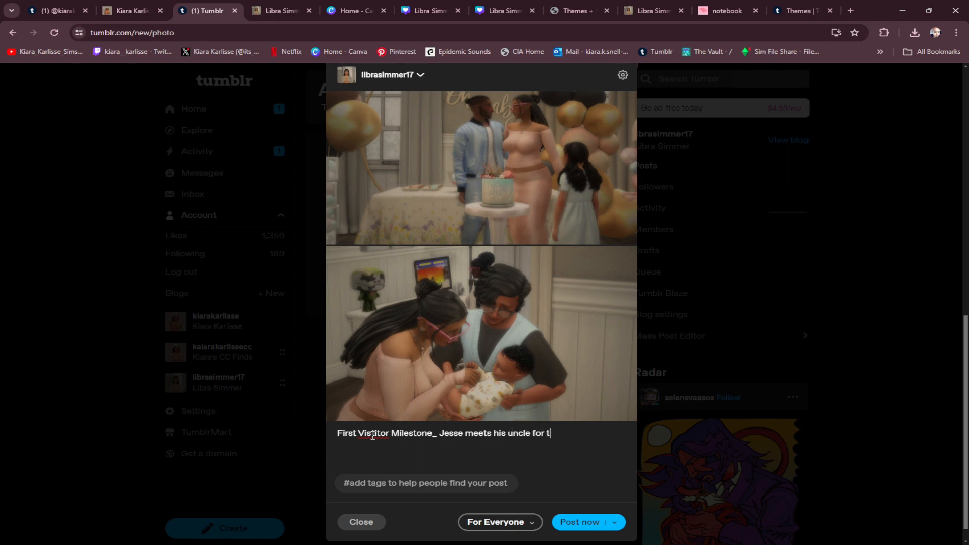
pyautogui.write('he firat time')
# Correct the spelling of "Visitor" and "first" in the baby photo's caption and replace the underscore after "Milestone" with a hyphen
pyautogui.rightClick(380, 434)
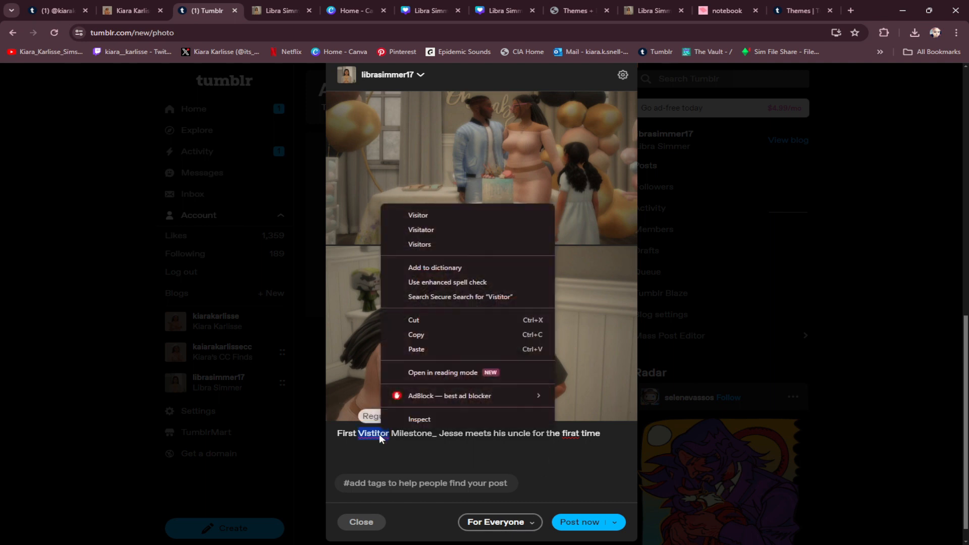
pyautogui.click(440, 217)
pyautogui.click(436, 437)
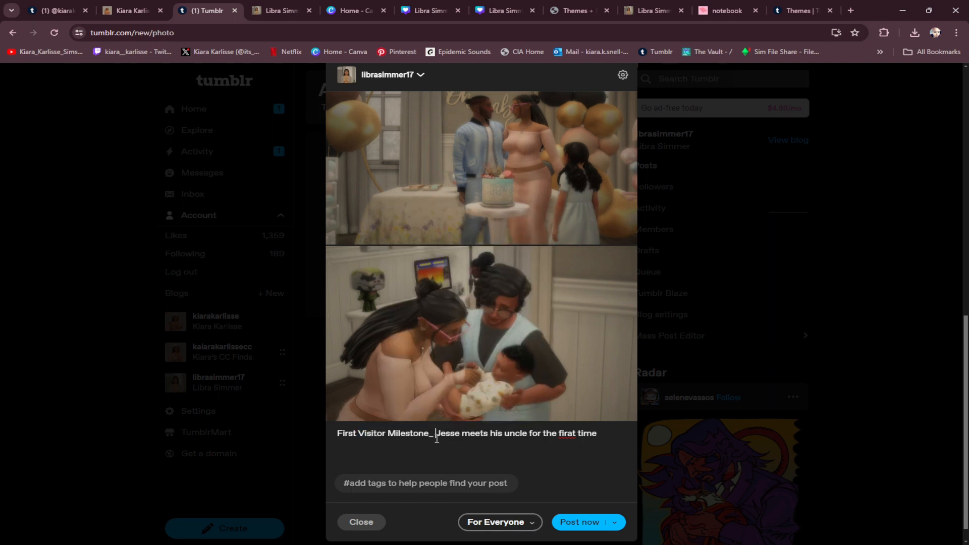
pyautogui.write('-')
pyautogui.press('BackSpace')
pyautogui.press('BackSpace')
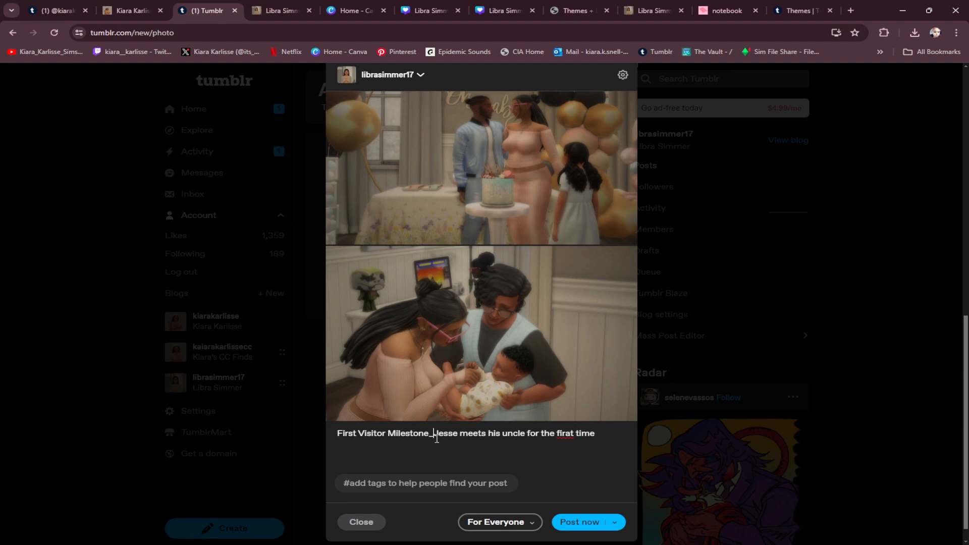
pyautogui.write('-')
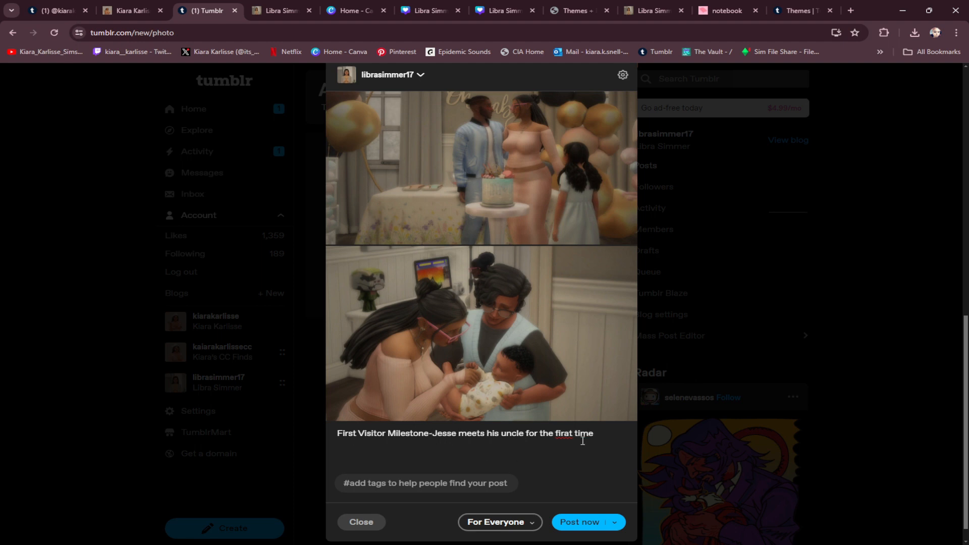
pyautogui.click(562, 437)
pyautogui.press('BackSpace')
pyautogui.write('s')
# Apply the small text style to the whole baby photo caption and format it as Indented
pyautogui.moveTo(598, 433); pyautogui.dragTo(337, 433)
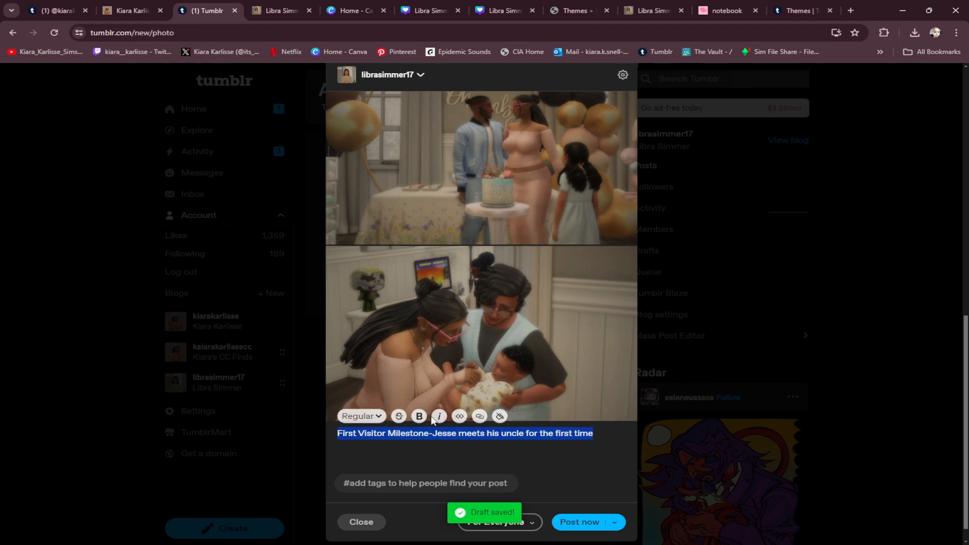
pyautogui.click(460, 418)
pyautogui.click(362, 417)
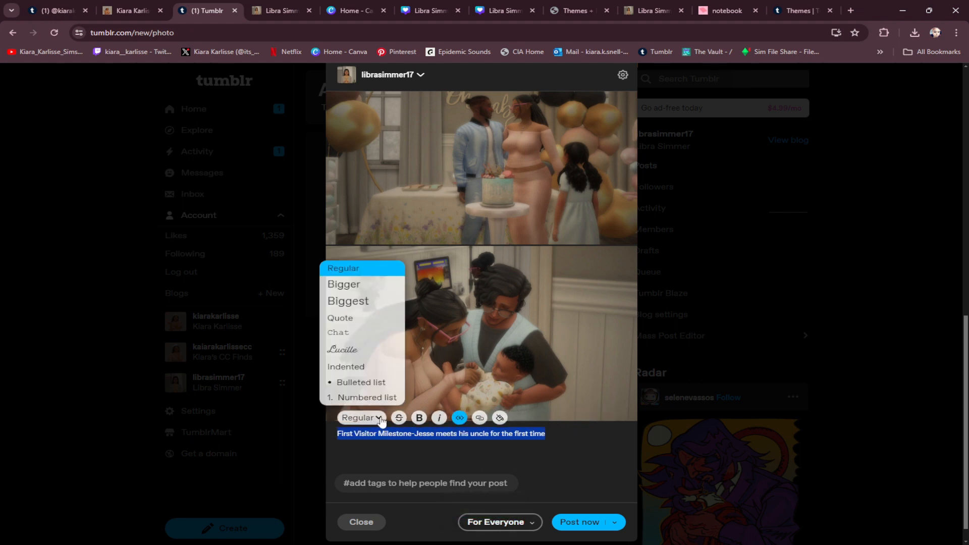
pyautogui.click(359, 367)
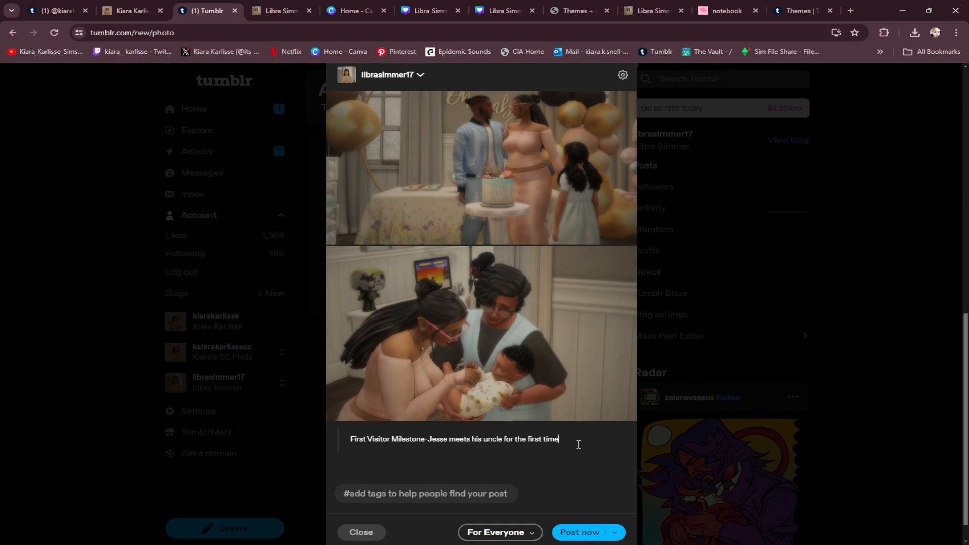
pyautogui.write('\\')
pyautogui.press('BackSpace')
pyautogui.press('Return')
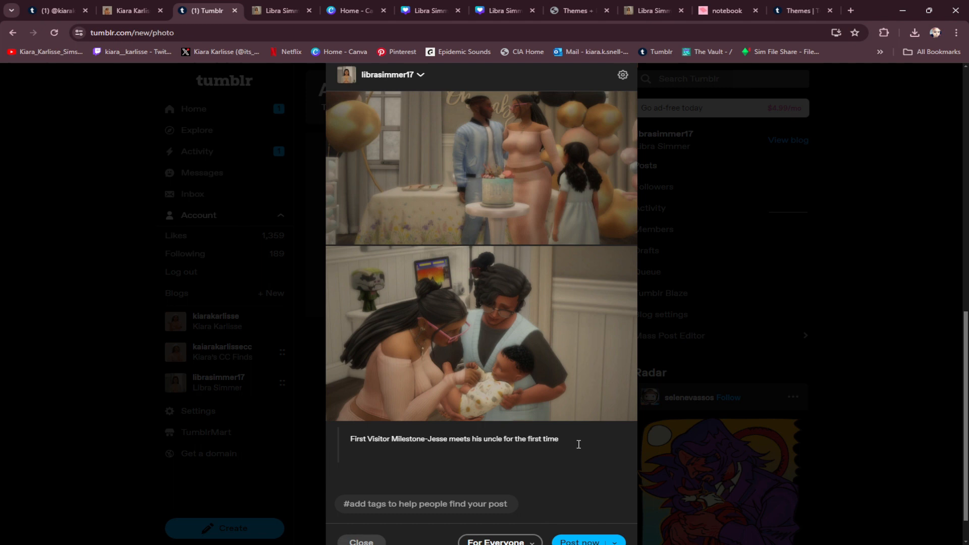
pyautogui.write('By:')
pyautogui.press('BackSpace')
pyautogui.press('BackSpace')
pyautogui.press('BackSpace')
pyautogui.press('BackSpace')
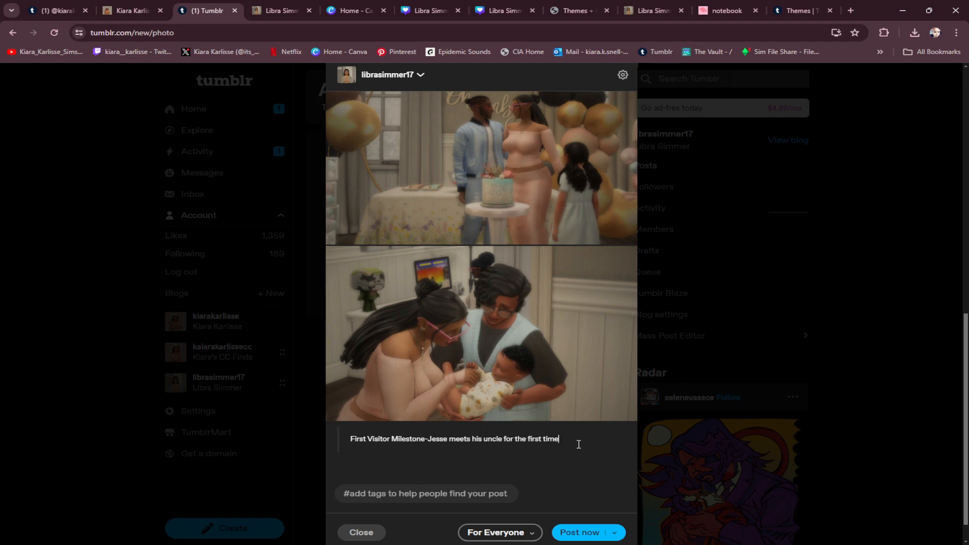
pyautogui.scroll(10, 525, 339)
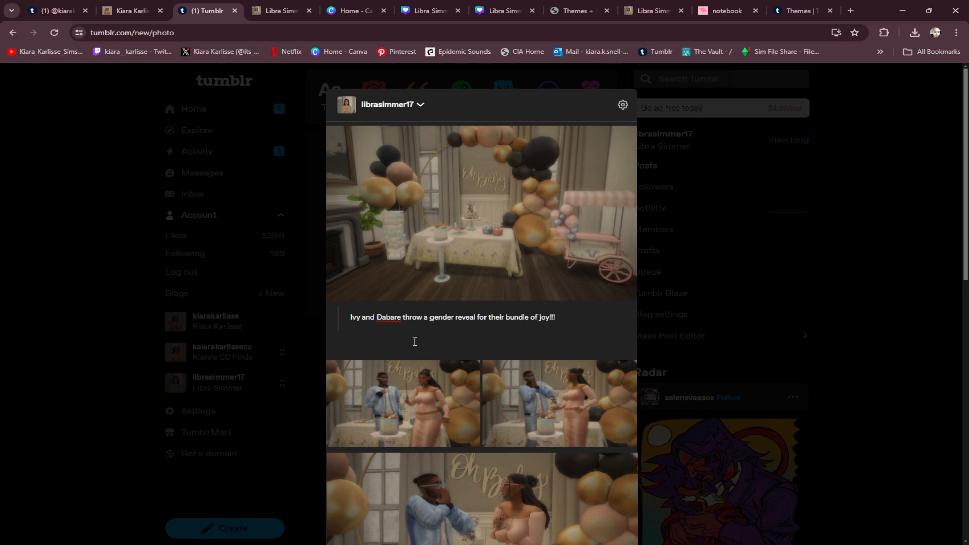
pyautogui.scroll(-4, 446, 414)
pyautogui.scroll(-7, 447, 414)
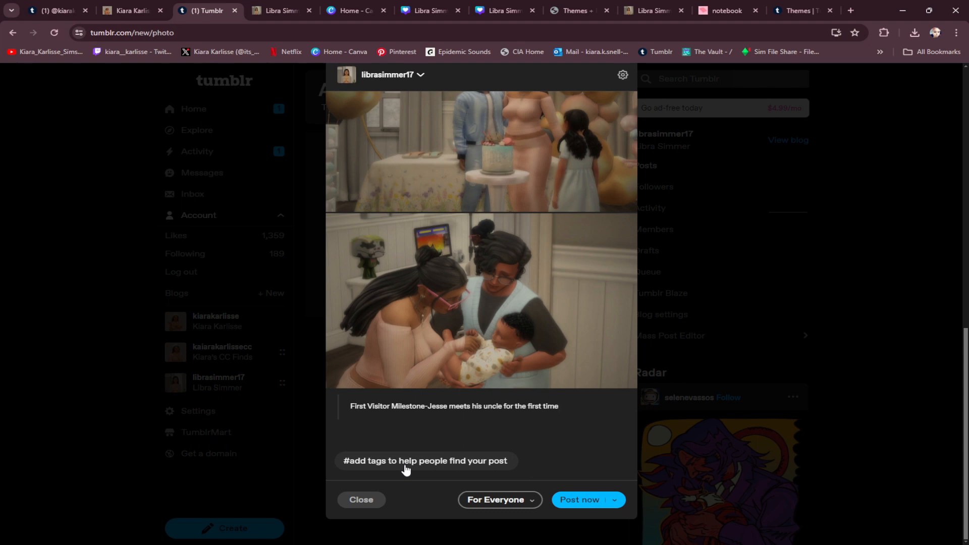
# Tag the photo post with the suggested tags sims 4 simblr, maxis mix, showusyoursims, sims 4 legacy and sims 4
pyautogui.click(404, 461)
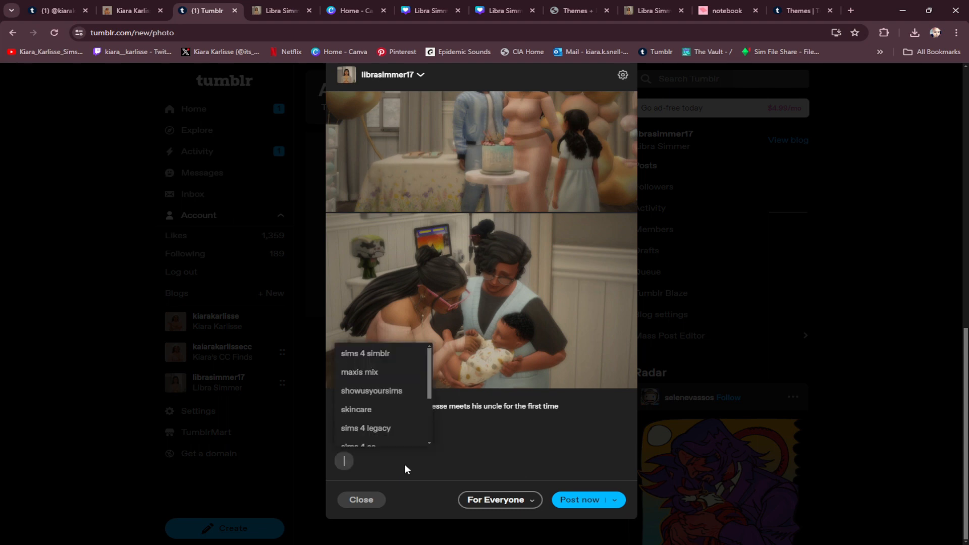
pyautogui.click(374, 354)
pyautogui.click(450, 354)
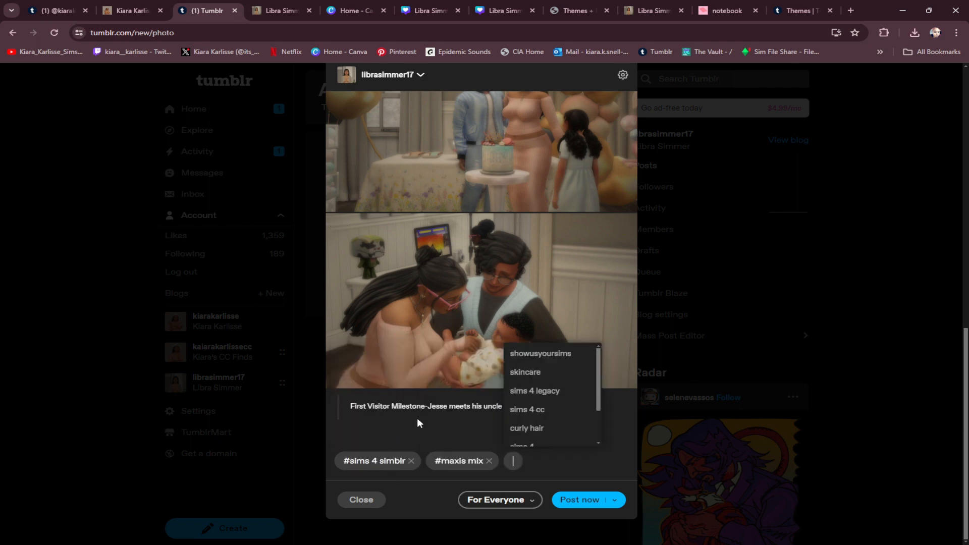
pyautogui.click(525, 354)
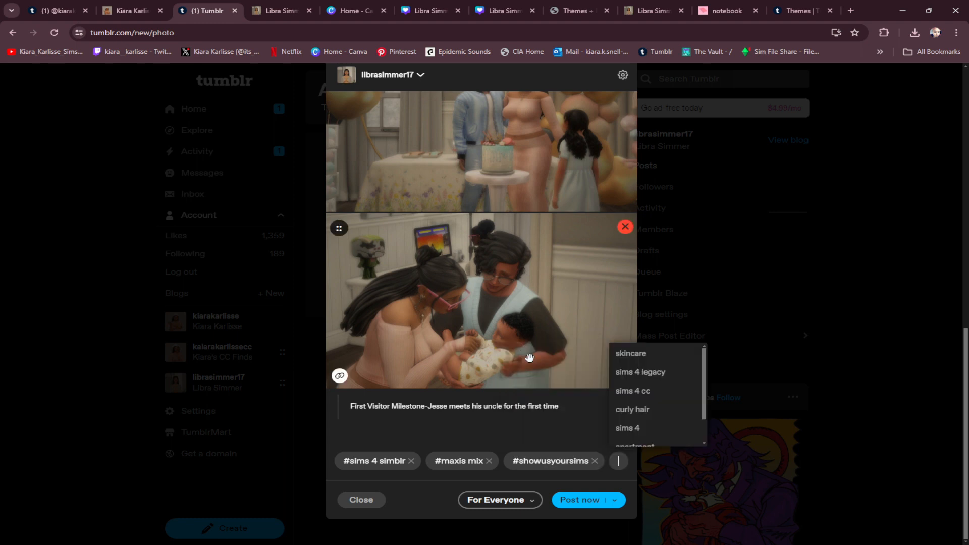
pyautogui.click(646, 372)
pyautogui.scroll(-1, 385, 462)
pyautogui.click(383, 447)
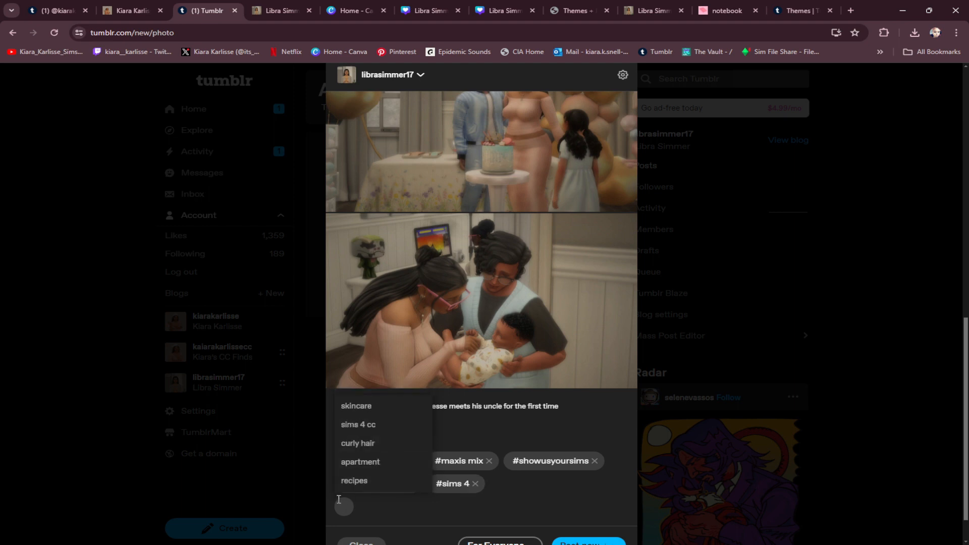
# Add the tags ts4 legacy, ts4 gameplay and sims 4 cc to the post
pyautogui.write('t')
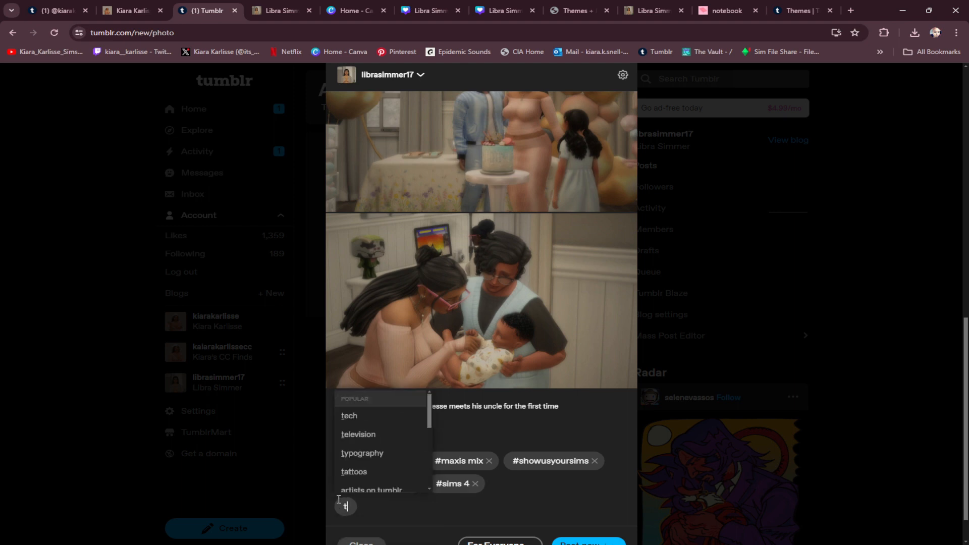
pyautogui.write('s4')
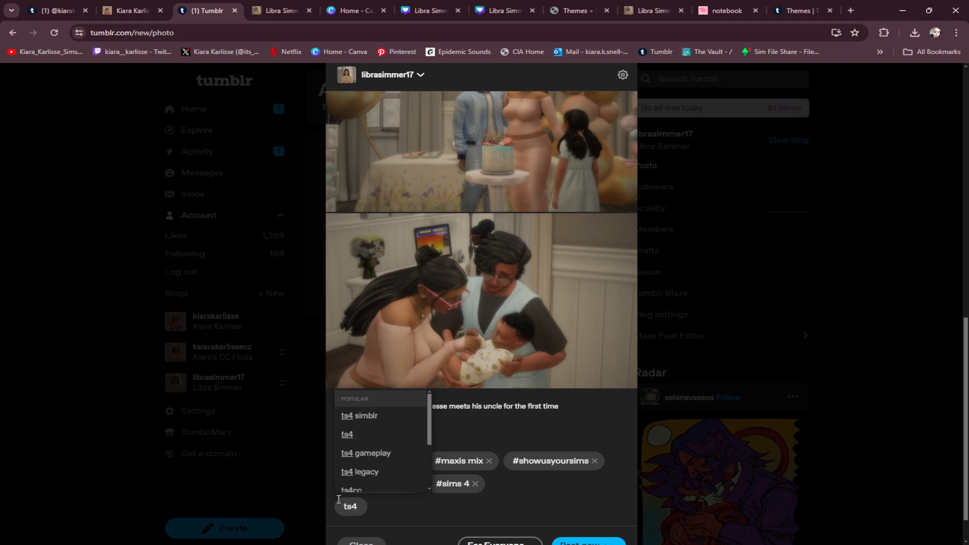
pyautogui.click(373, 473)
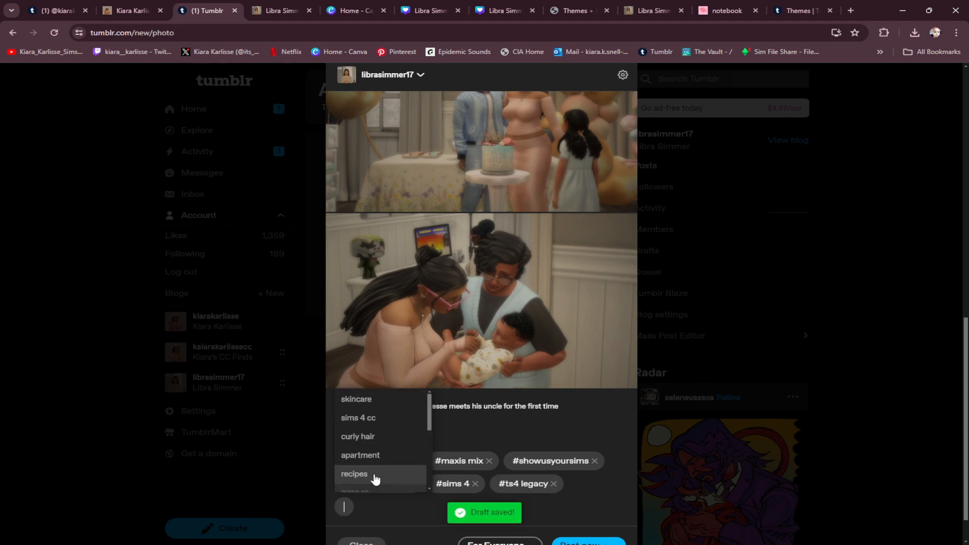
pyautogui.write('ts4')
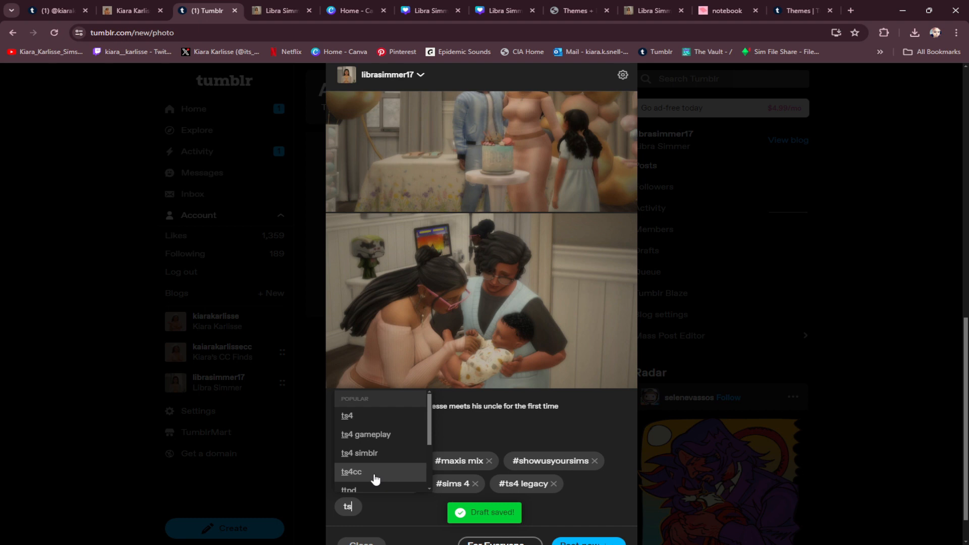
pyautogui.press('BackSpace')
pyautogui.press('BackSpace')
pyautogui.press('BackSpace')
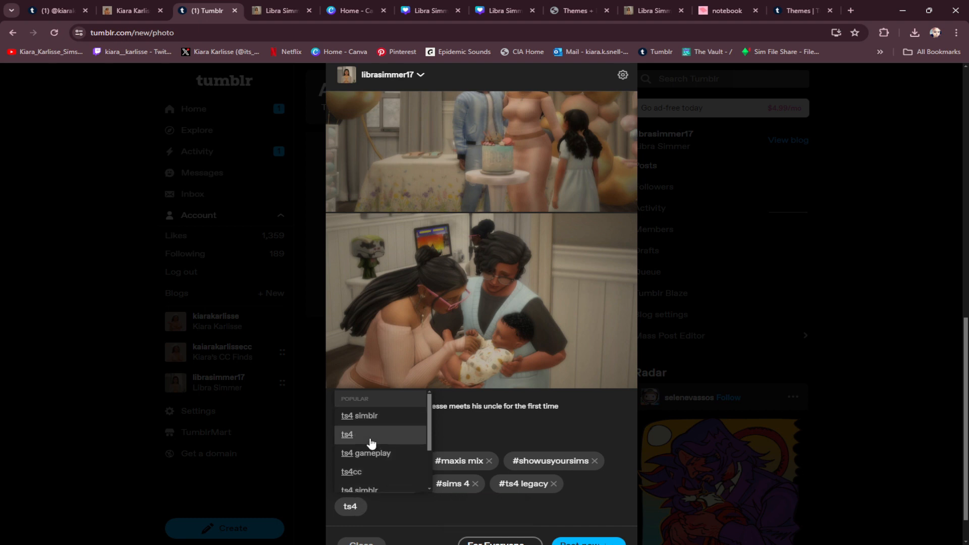
pyautogui.write('sims4cc')
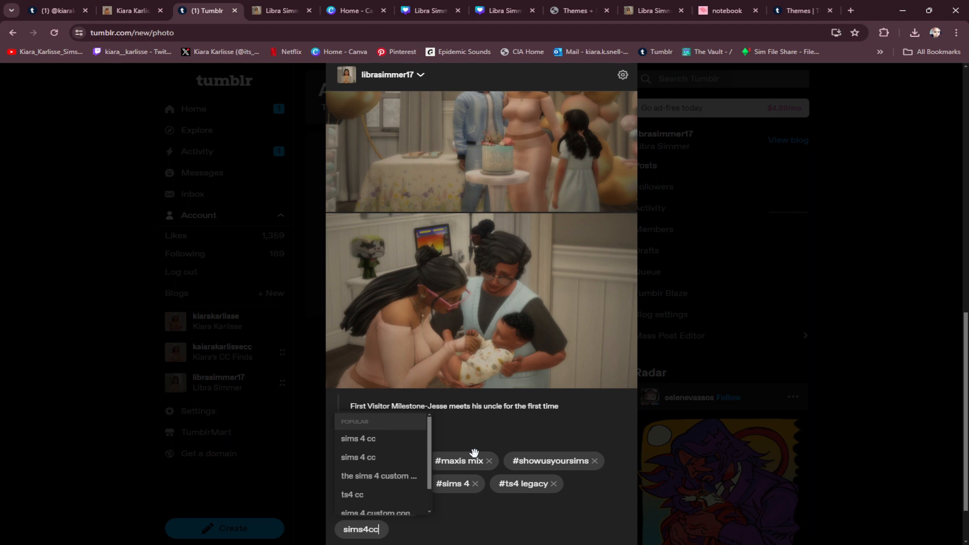
pyautogui.click(402, 446)
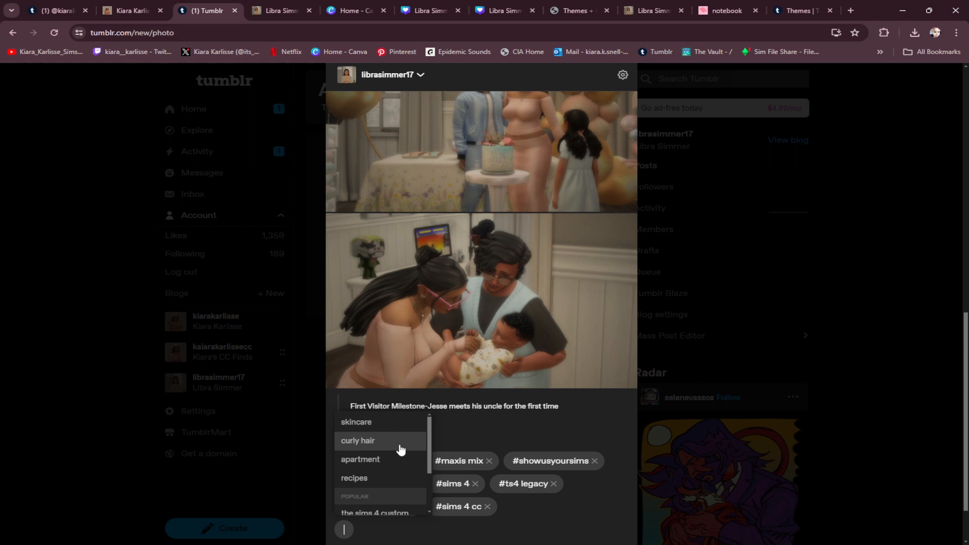
# Add the custom tags librasimmer and Speaknowlegacy to the post
pyautogui.write('libra')
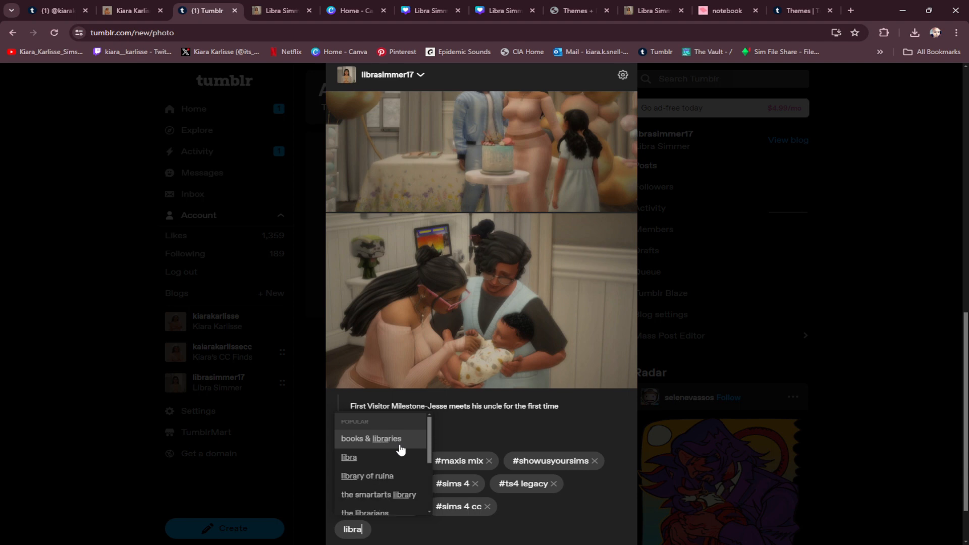
pyautogui.write('simmer')
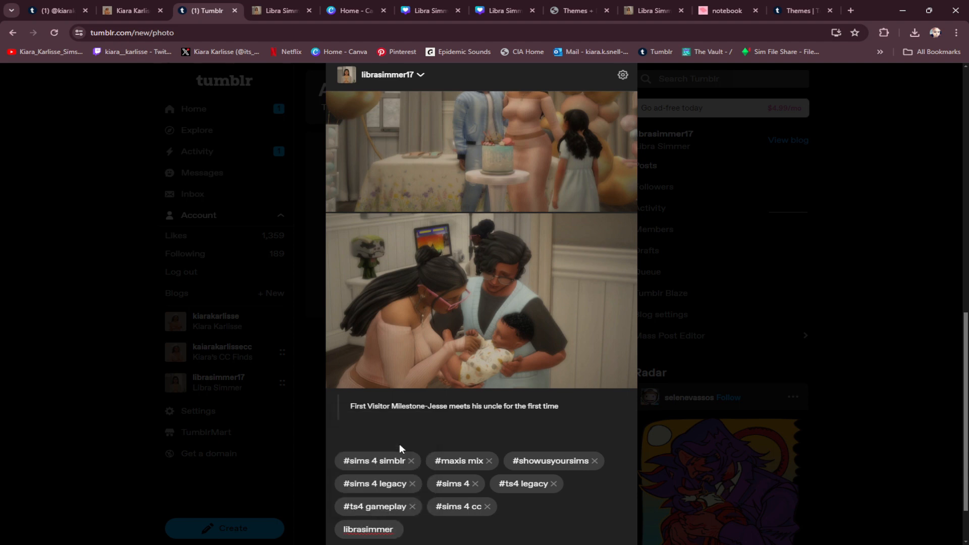
pyautogui.press('Return')
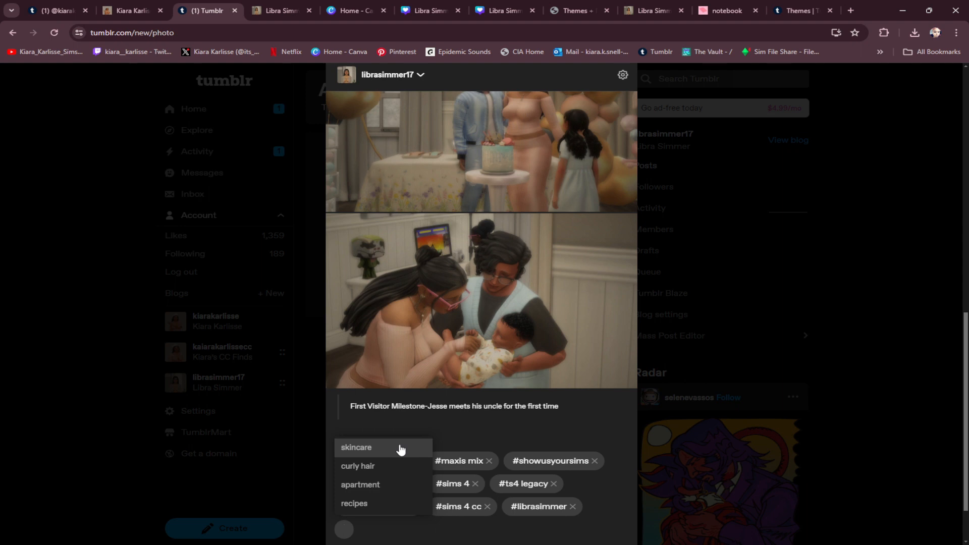
pyautogui.write('Spe')
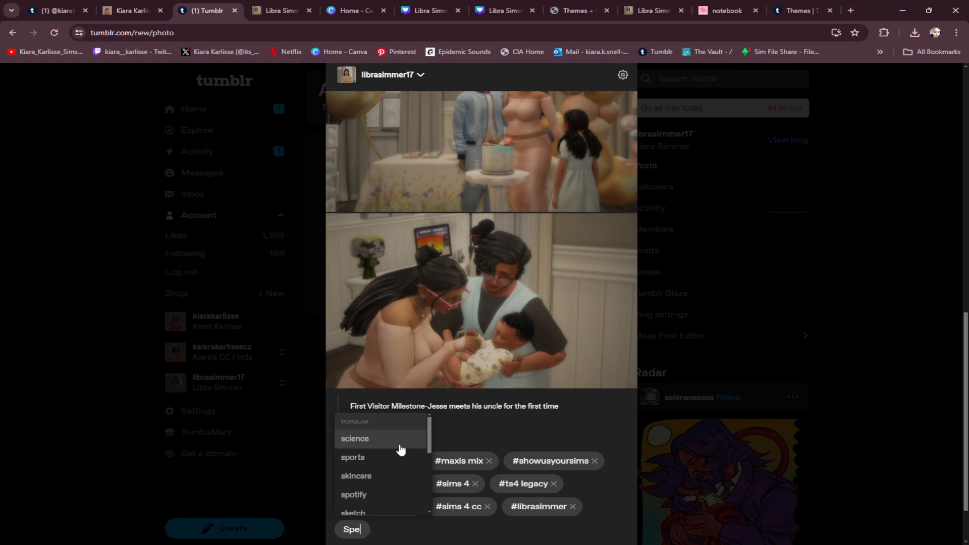
pyautogui.write('aknow')
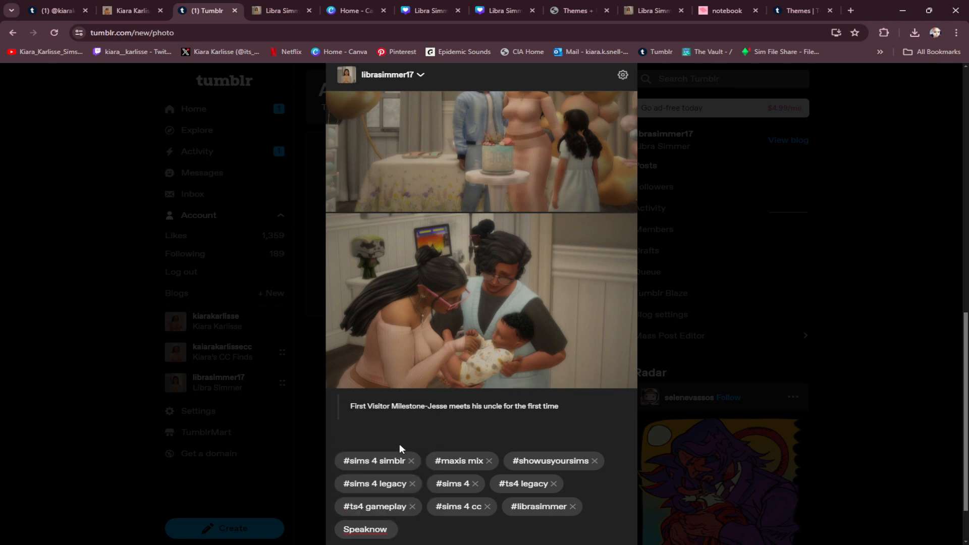
pyautogui.write('legacy')
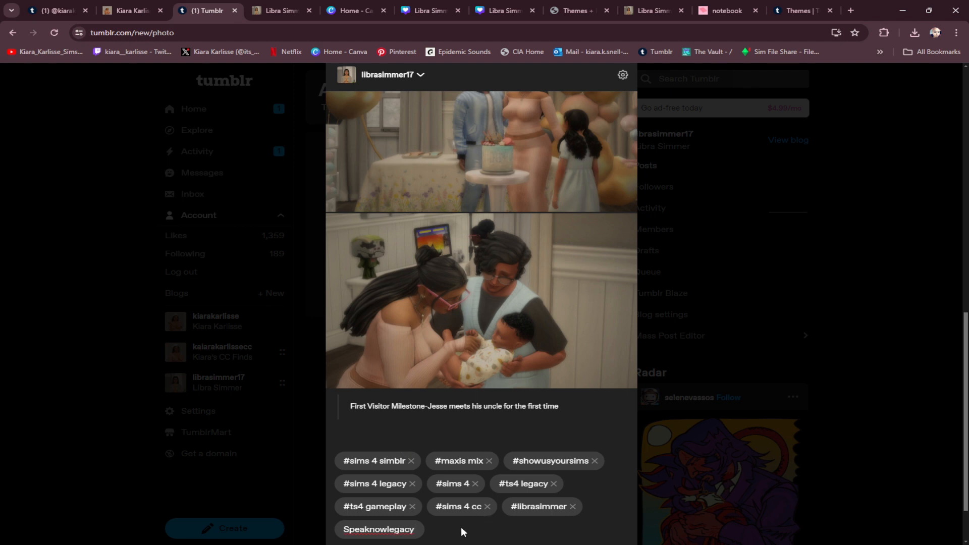
pyautogui.press('Return')
pyautogui.click(484, 513)
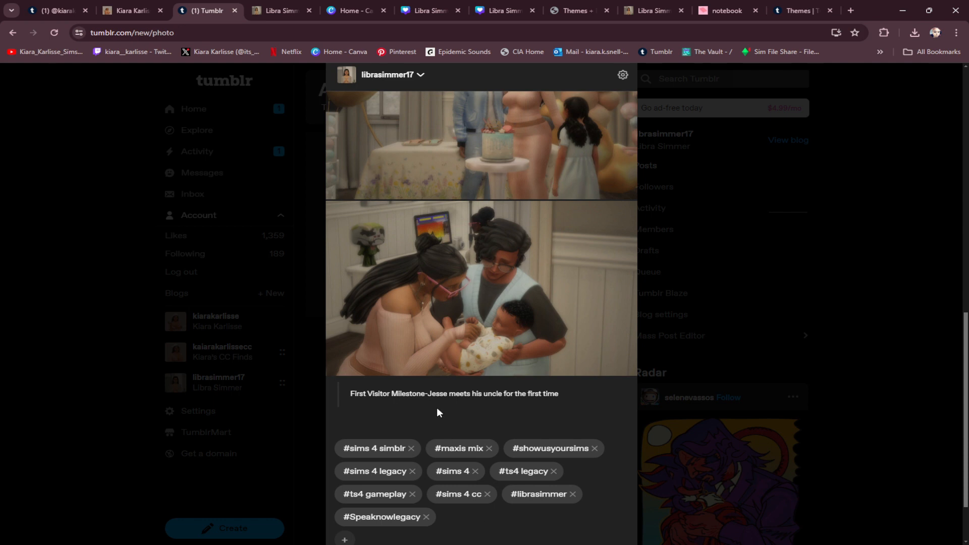
# Check the finished post from beginning to end and publish it immediately for everyone
pyautogui.scroll(-1, 440, 471)
pyautogui.scroll(-2, 440, 470)
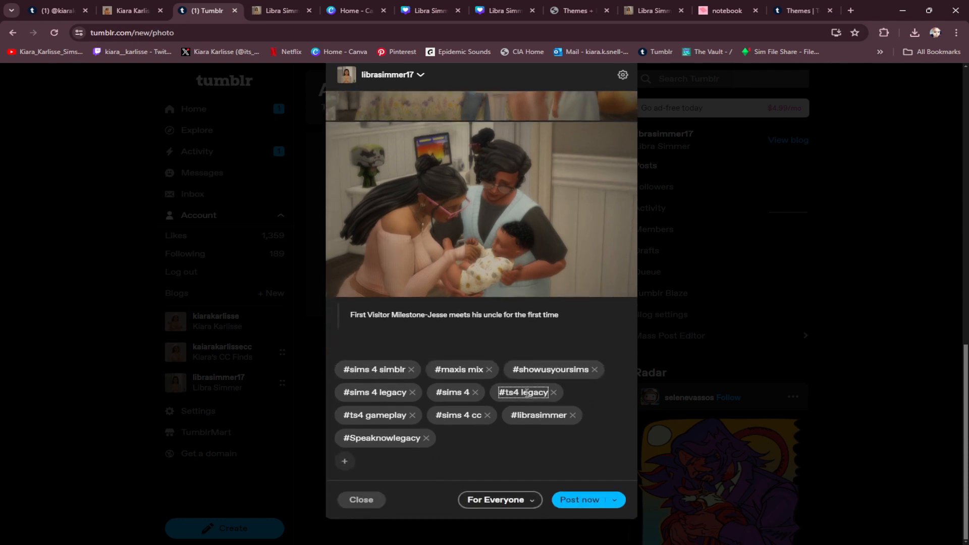
pyautogui.scroll(8, 472, 411)
pyautogui.scroll(6, 469, 411)
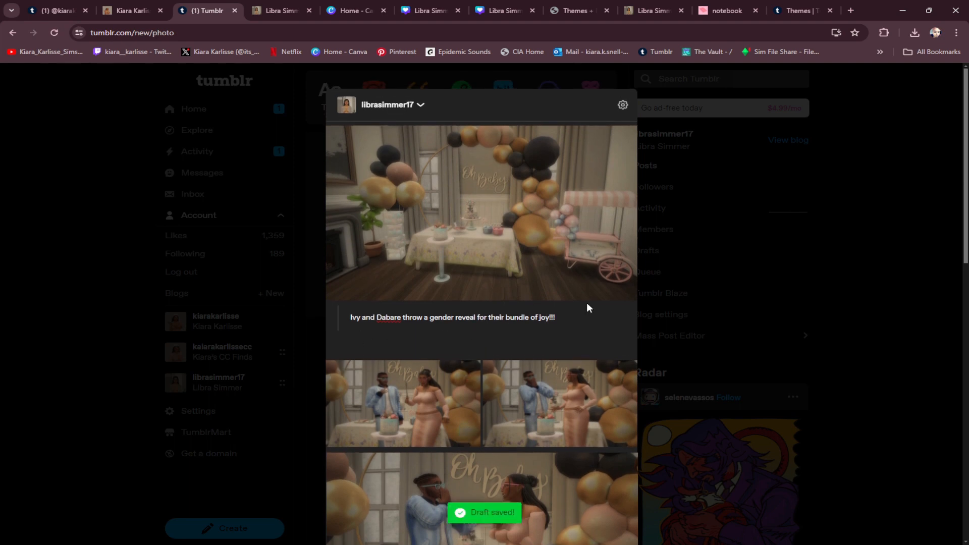
pyautogui.scroll(-12, 489, 394)
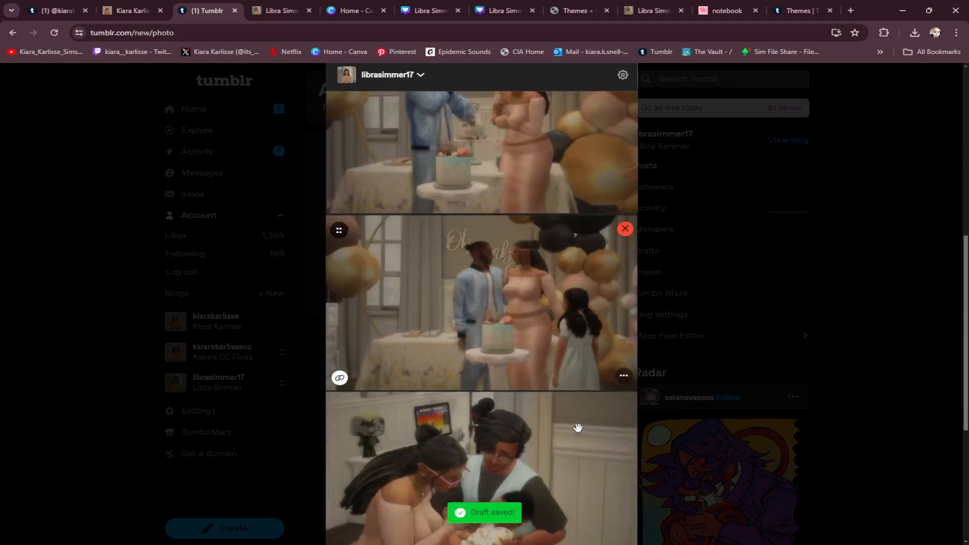
pyautogui.click(578, 502)
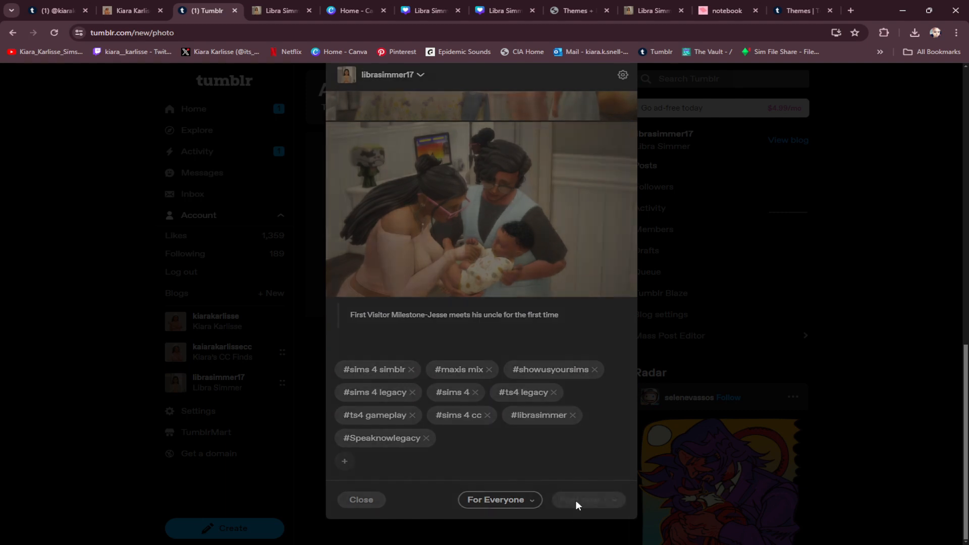
# Look through the published post and view the pinned navigation post on the owner's main blog
pyautogui.scroll(-15, 330, 301)
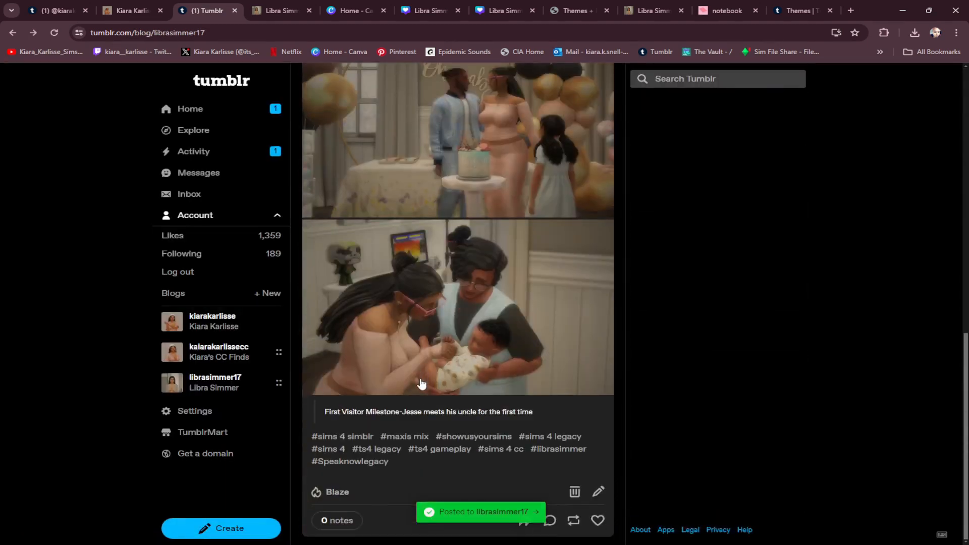
pyautogui.scroll(15, 422, 383)
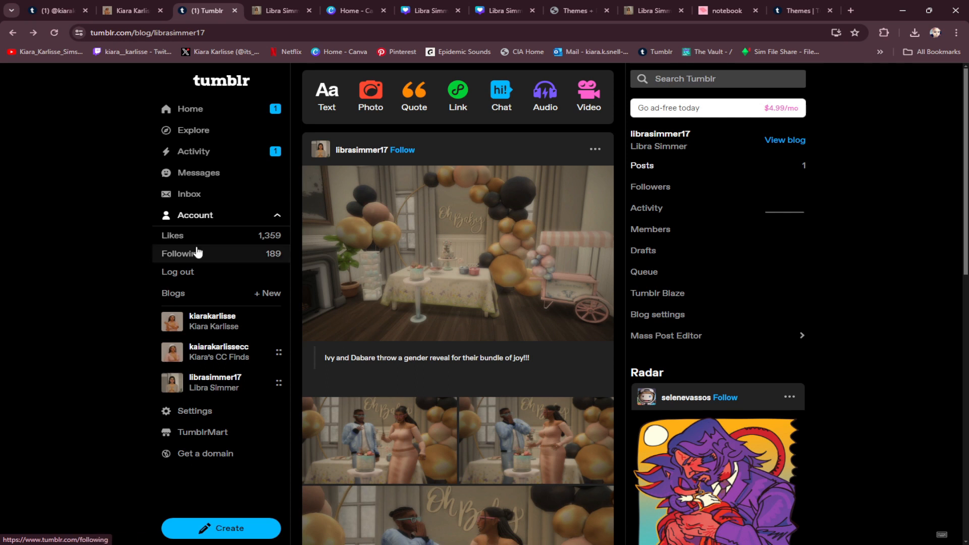
pyautogui.click(67, 14)
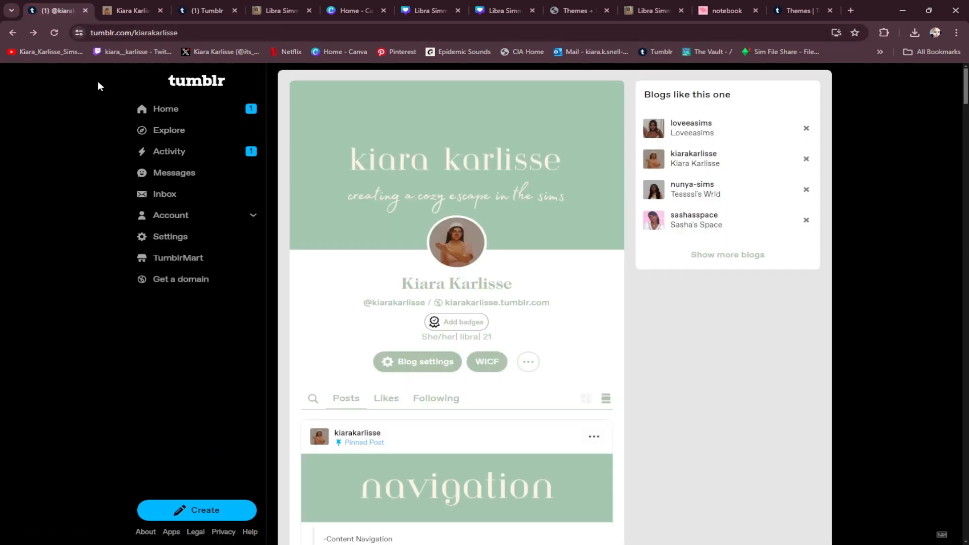
pyautogui.scroll(-7, 570, 377)
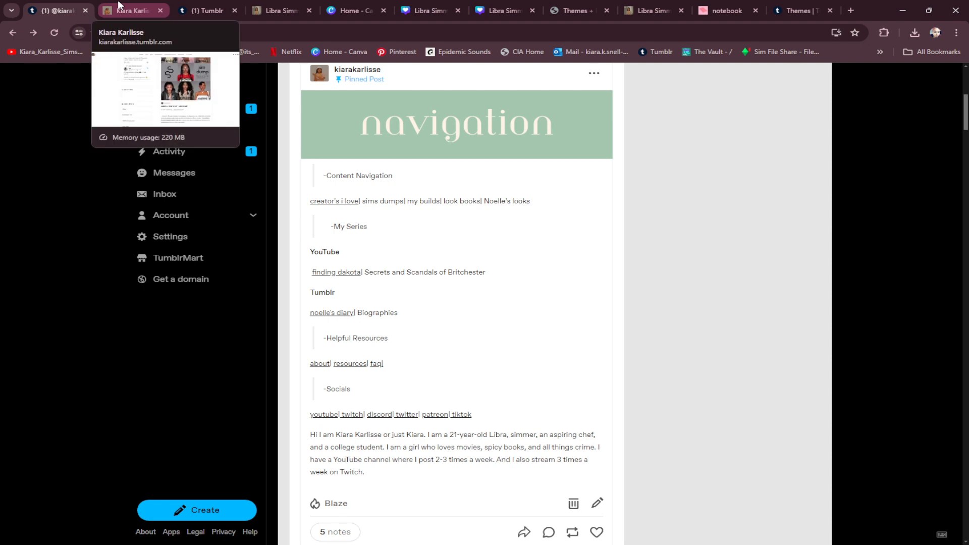
# Return to the librasimmer17 blog and start a new photo post
pyautogui.click(202, 10)
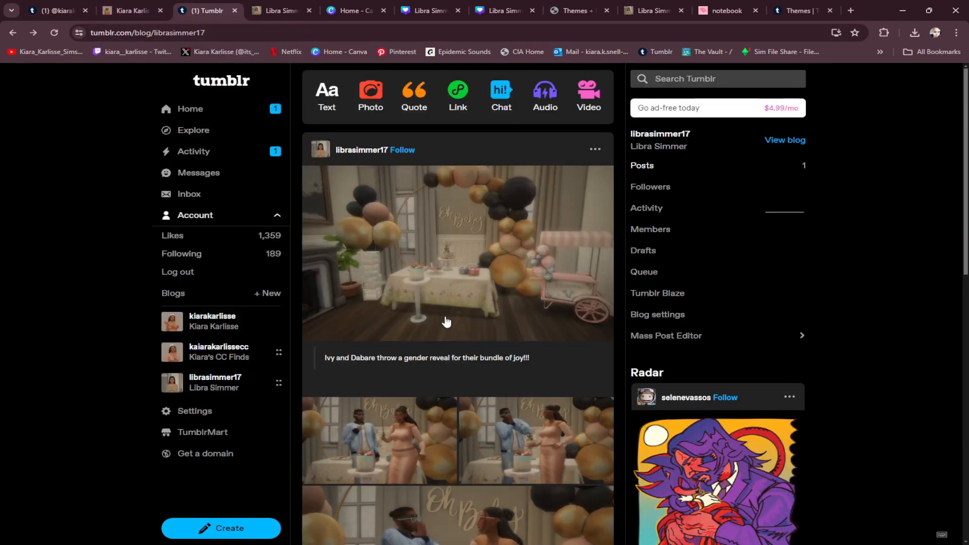
pyautogui.click(211, 536)
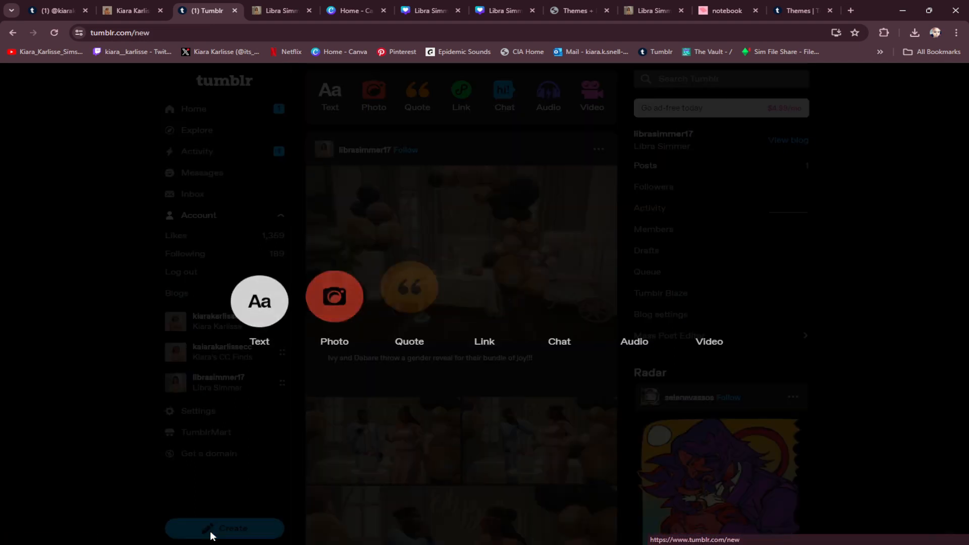
pyautogui.click(339, 328)
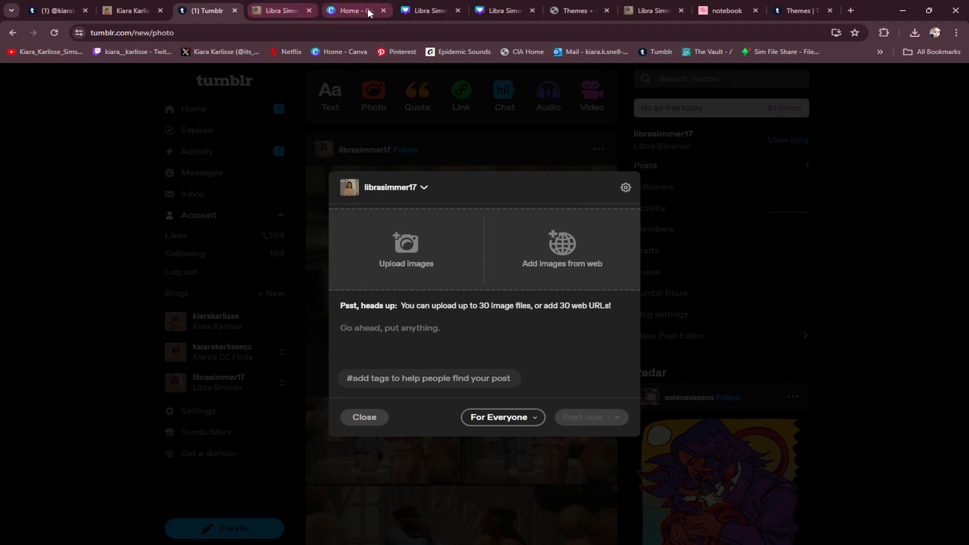
# Switch to the Libra Simmer design in Canva and download only the page with the NAVIGATION banner as a PNG
pyautogui.click(430, 10)
pyautogui.scroll(-3, 476, 368)
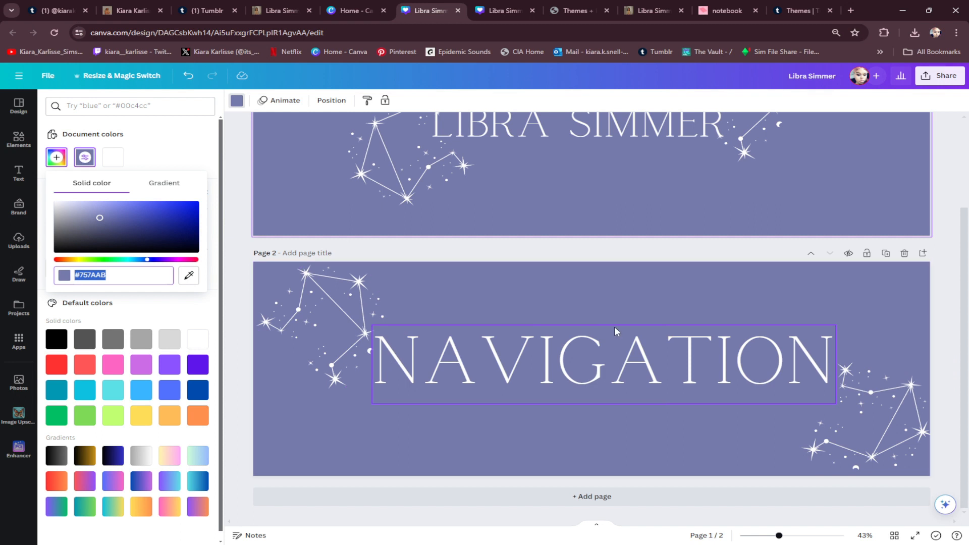
pyautogui.click(928, 79)
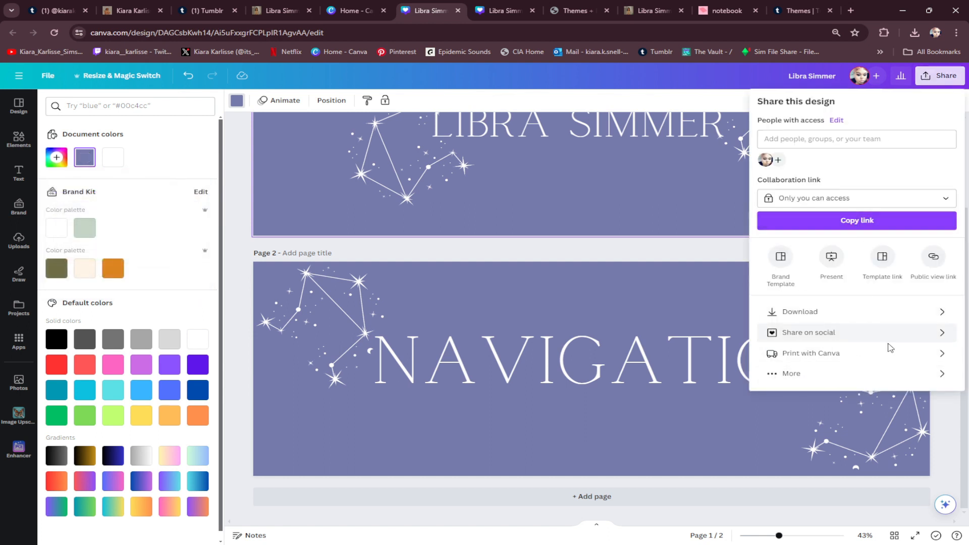
pyautogui.click(946, 320)
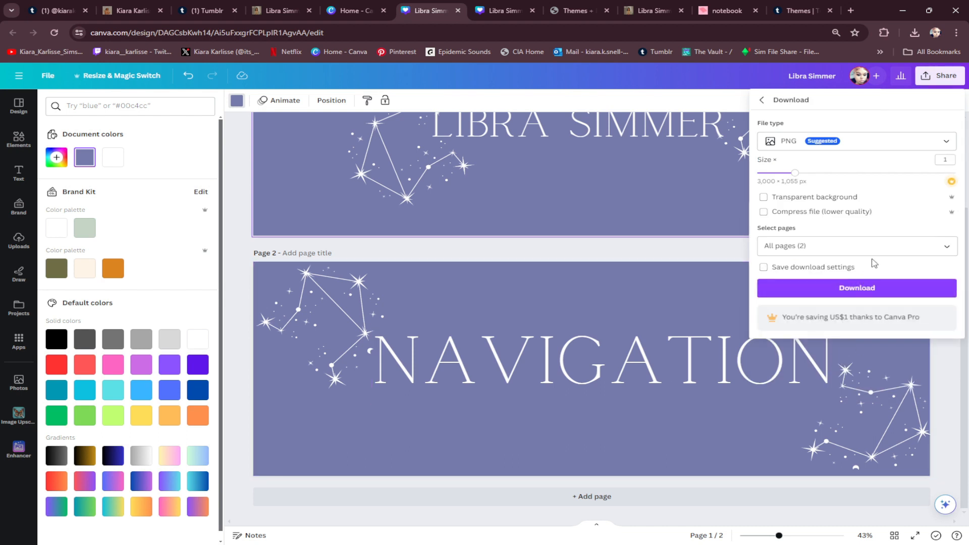
pyautogui.click(944, 250)
pyautogui.click(851, 286)
pyautogui.click(829, 326)
pyautogui.click(849, 359)
pyautogui.click(858, 287)
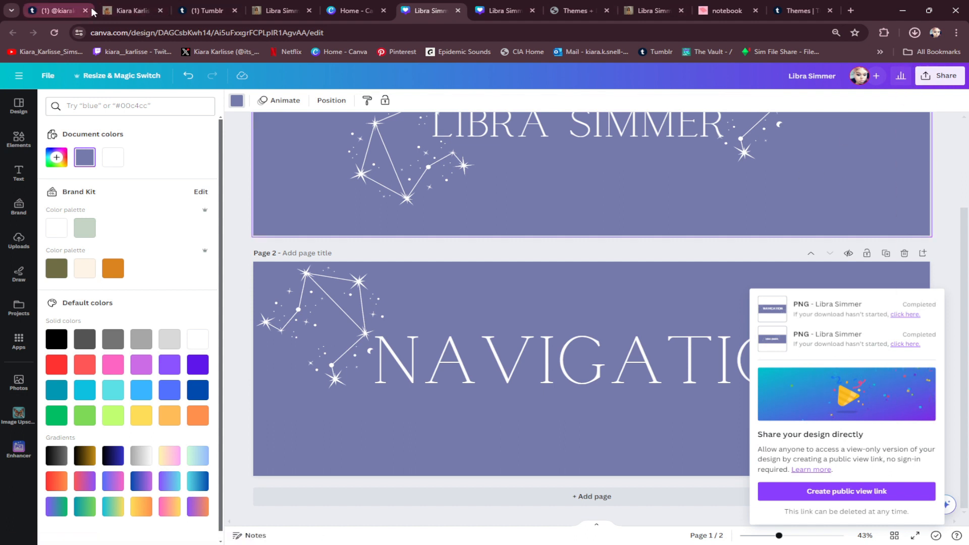
# Switch back to the Tumblr photo post and upload the image "Libra Simmer (3)" from the Downloads folder
pyautogui.click(181, 11)
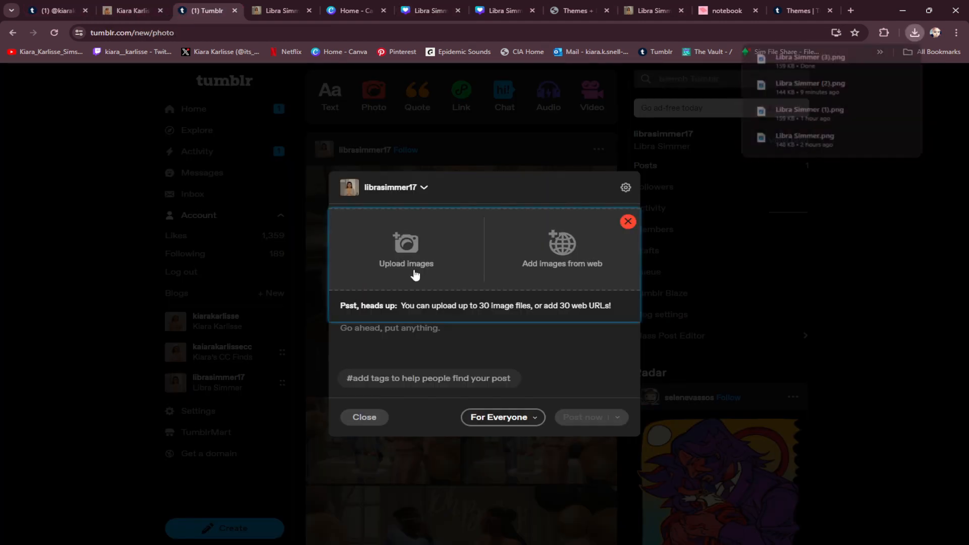
pyautogui.click(413, 268)
pyautogui.scroll(6, 84, 152)
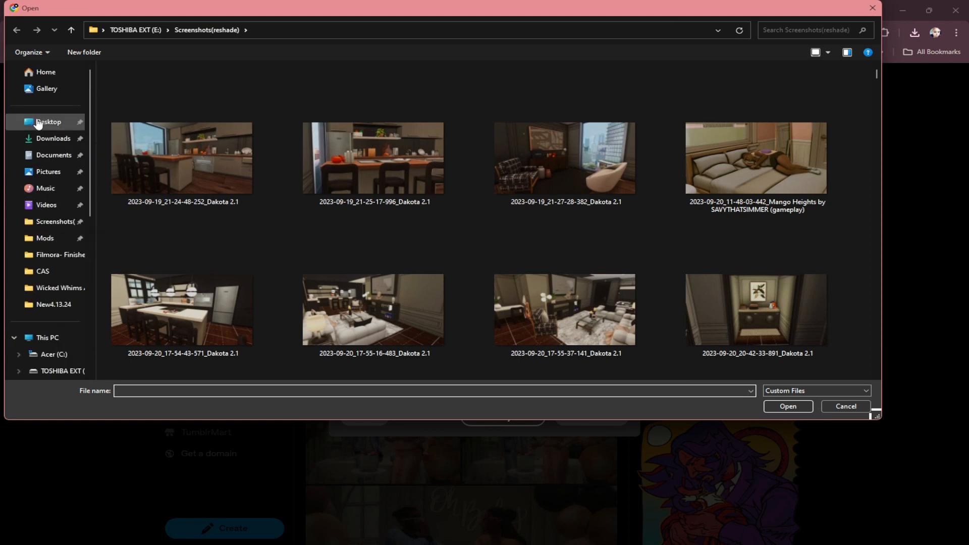
pyautogui.click(39, 138)
pyautogui.click(145, 98)
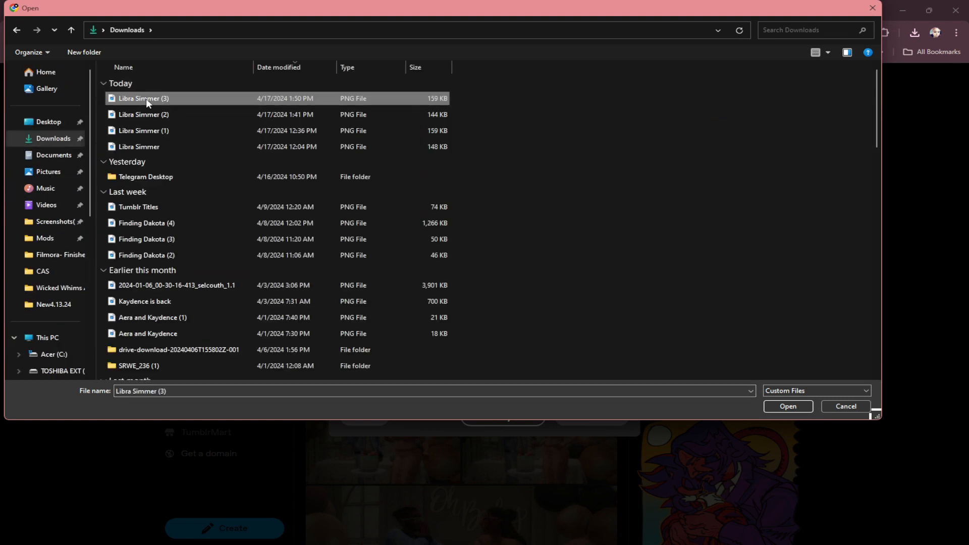
pyautogui.click(788, 407)
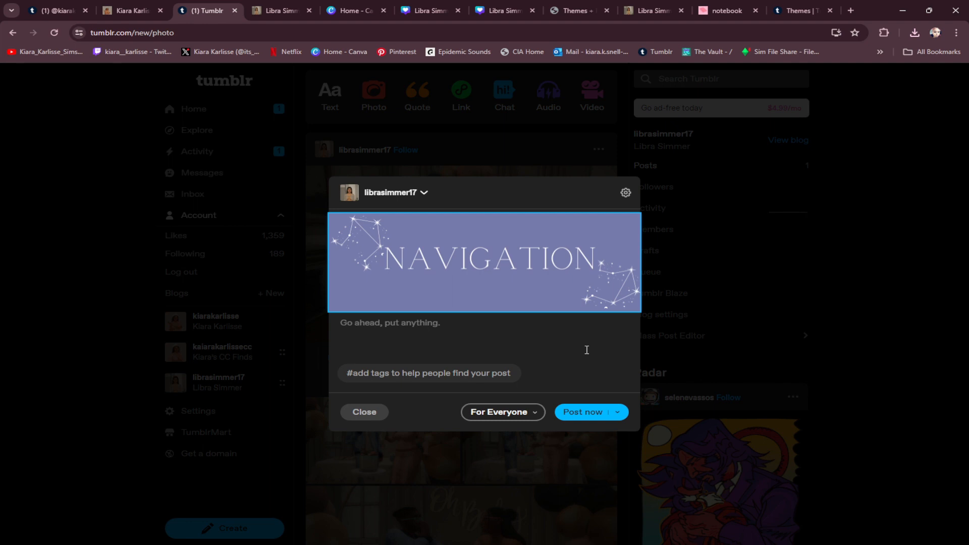
# Add the line "COntent Navigation" below the banner and format it as indented, small, italic text
pyautogui.click(478, 328)
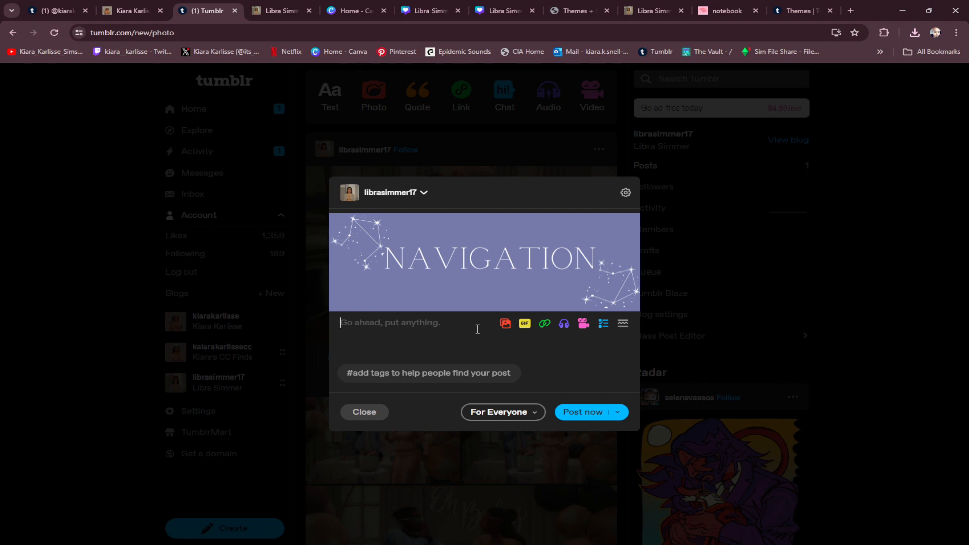
pyautogui.write('-')
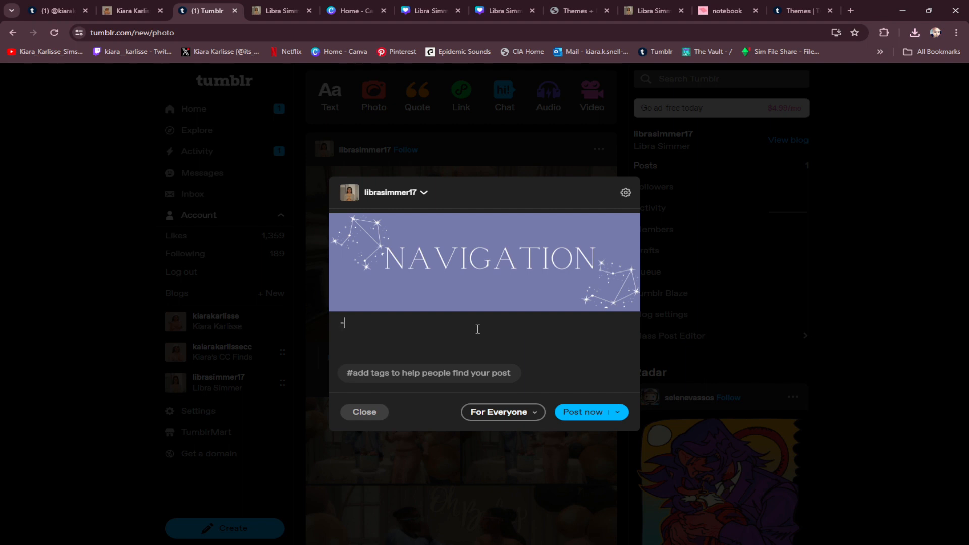
pyautogui.write(' COntent Navigation')
pyautogui.moveTo(456, 335); pyautogui.dragTo(330, 325)
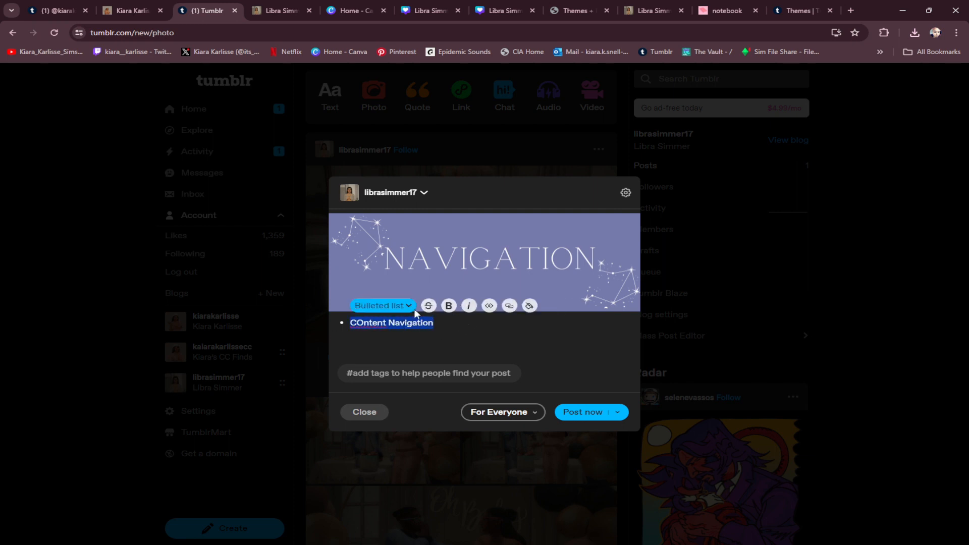
pyautogui.click(394, 308)
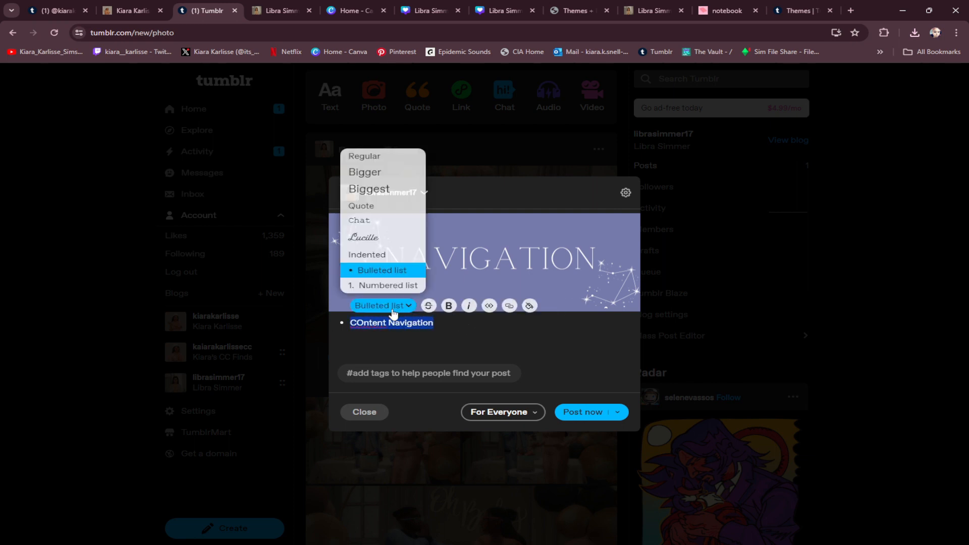
pyautogui.click(365, 258)
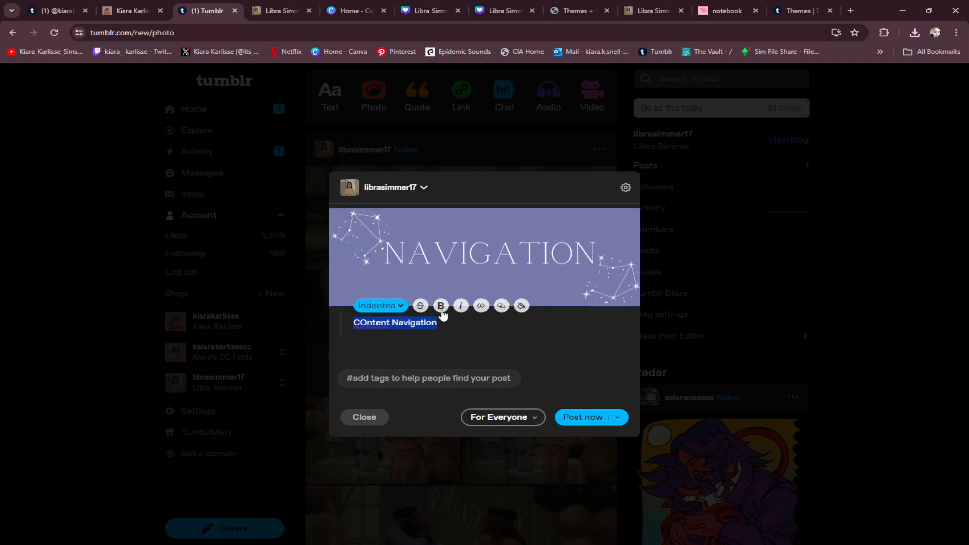
pyautogui.click(482, 306)
pyautogui.click(460, 306)
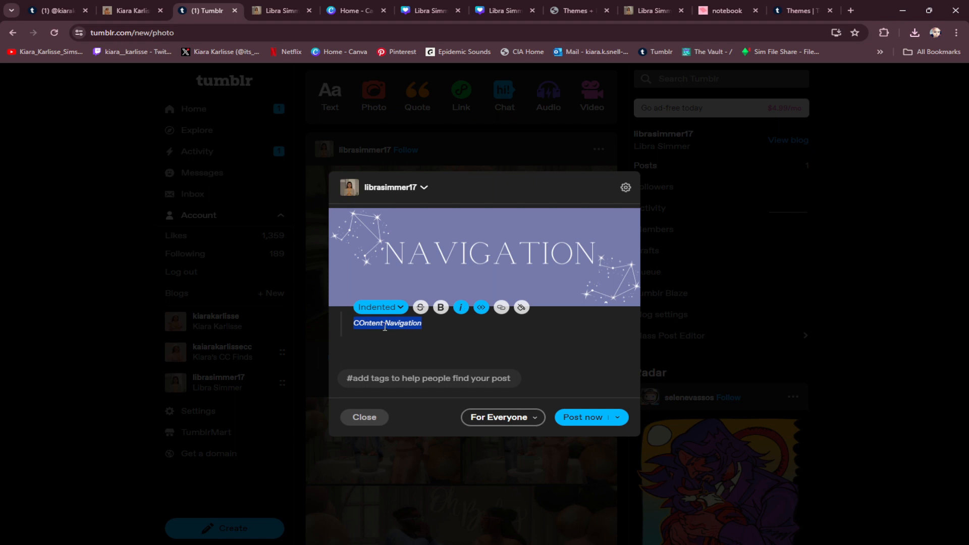
# Replace the indented line with "Content Navigation-" and make it small and italic
pyautogui.press('BackSpace')
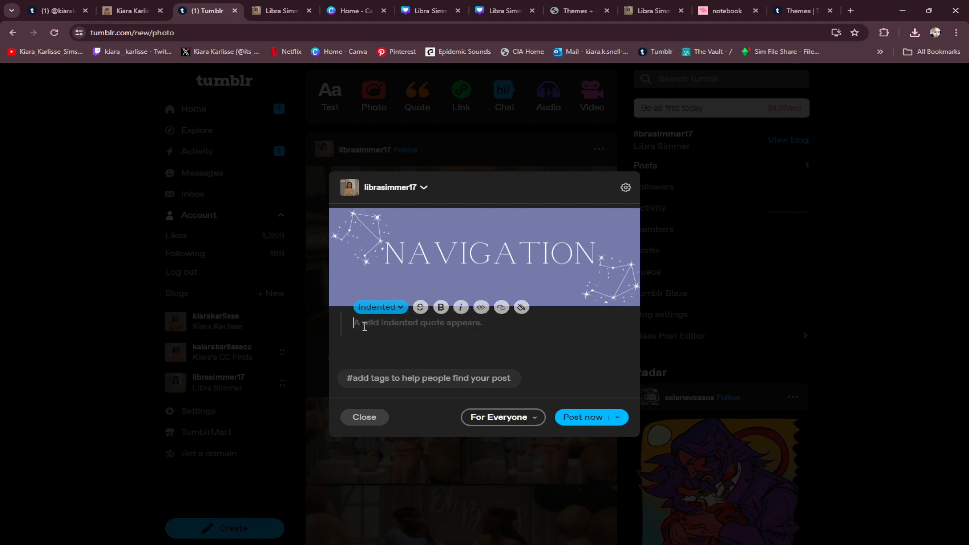
pyautogui.write('Content')
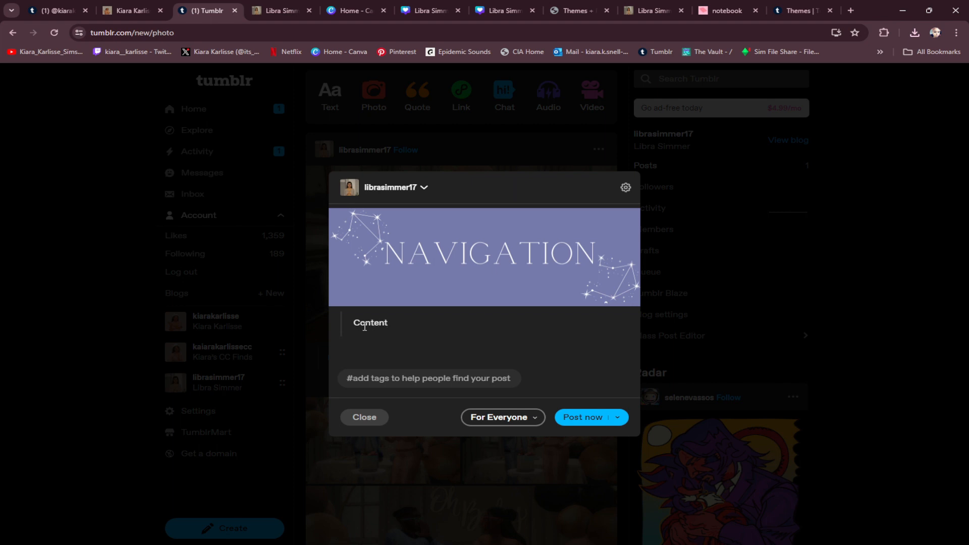
pyautogui.write(' Navigation')
pyautogui.moveTo(435, 325); pyautogui.dragTo(336, 335)
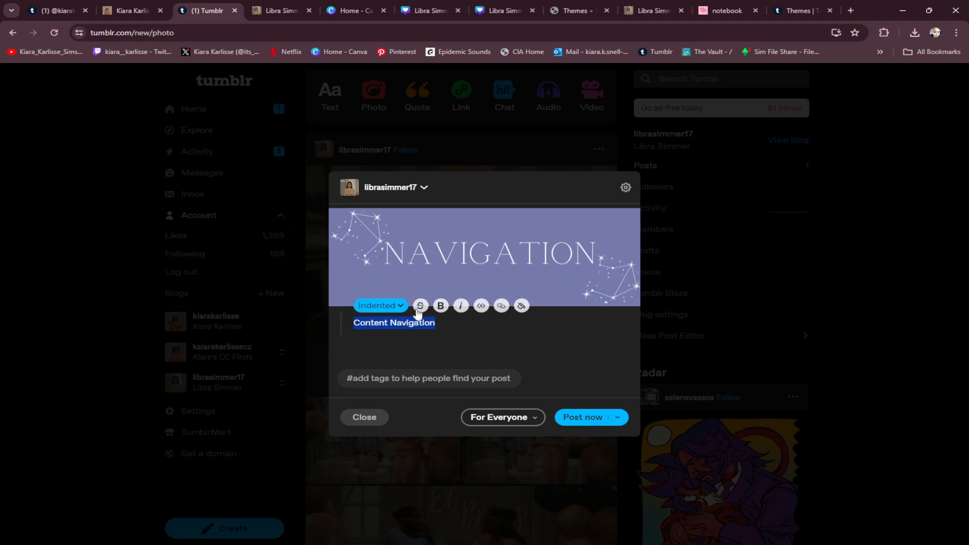
pyautogui.click(481, 309)
pyautogui.click(457, 309)
pyautogui.click(424, 329)
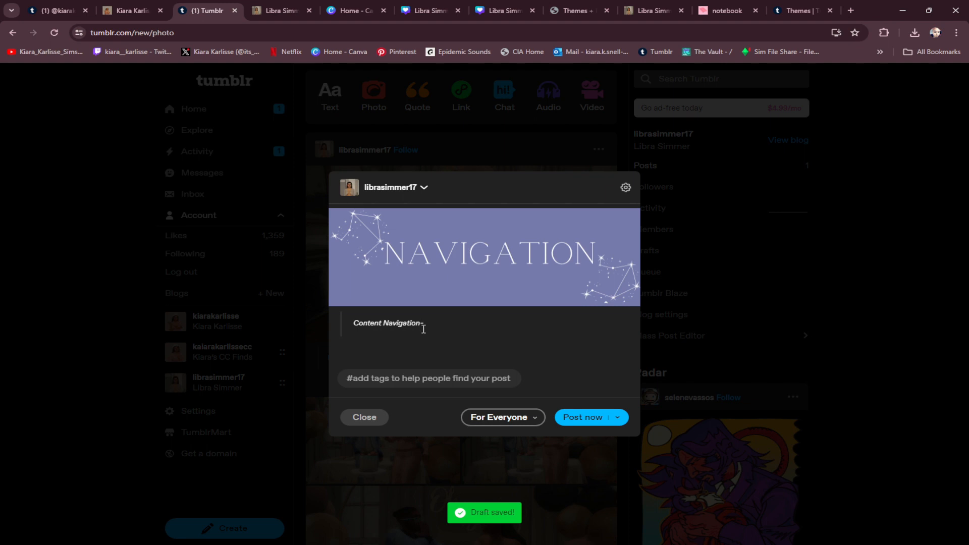
# Add the line "look books | my builds | simsdumps" beneath the Content Navigation heading and make it small
pyautogui.press('Return')
pyautogui.press('BackSpace')
pyautogui.press('Return')
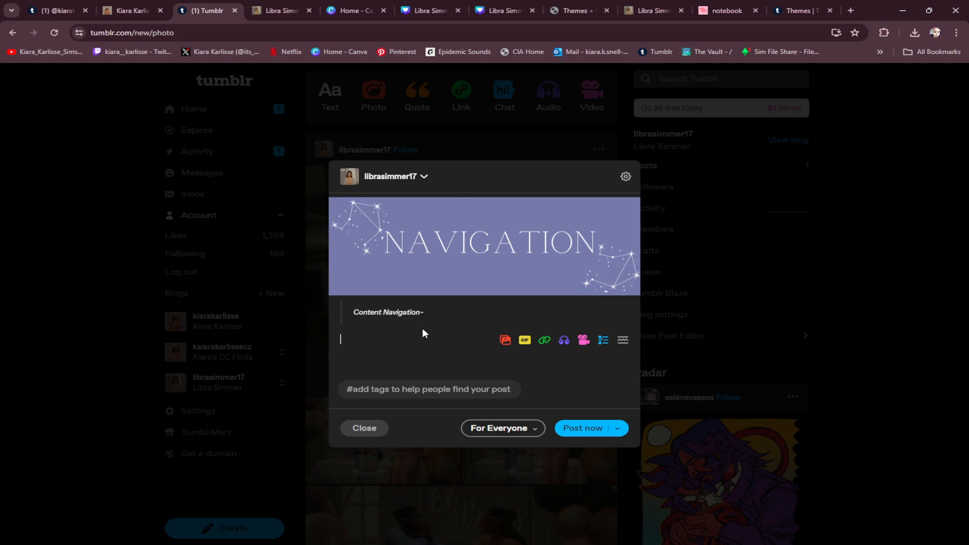
pyautogui.write('lookb')
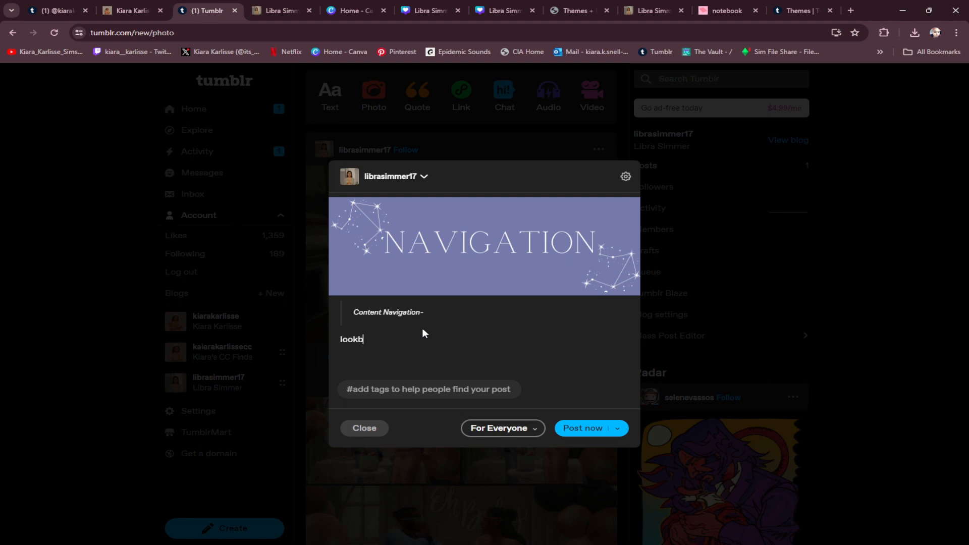
pyautogui.write('ooks |')
pyautogui.click(358, 339)
pyautogui.click(398, 335)
pyautogui.write('my builds |')
pyautogui.write('simsdumps')
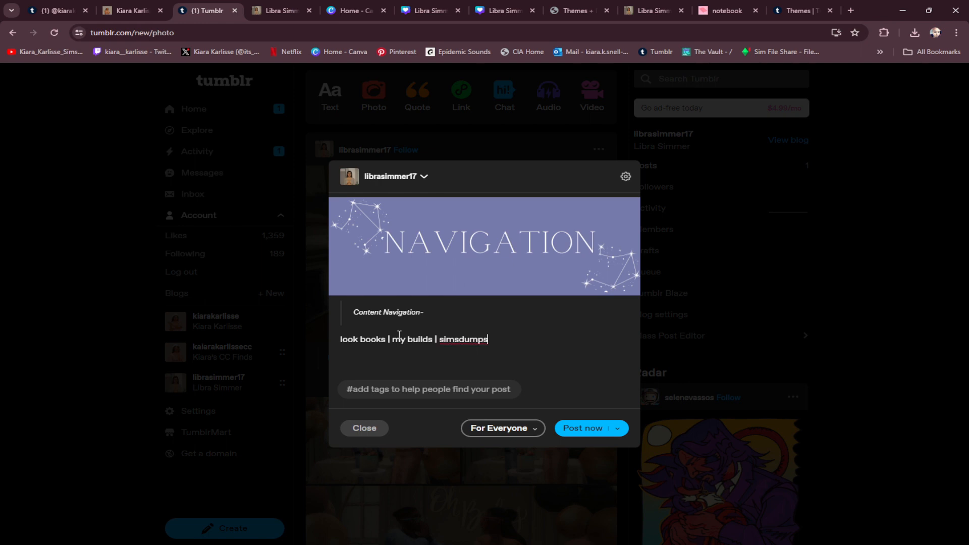
pyautogui.moveTo(499, 335); pyautogui.dragTo(329, 347)
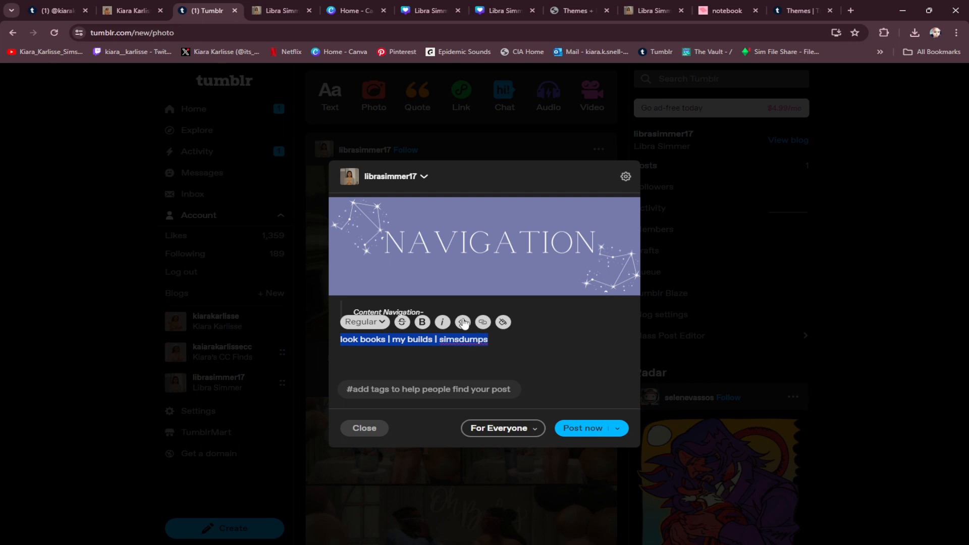
pyautogui.click(463, 323)
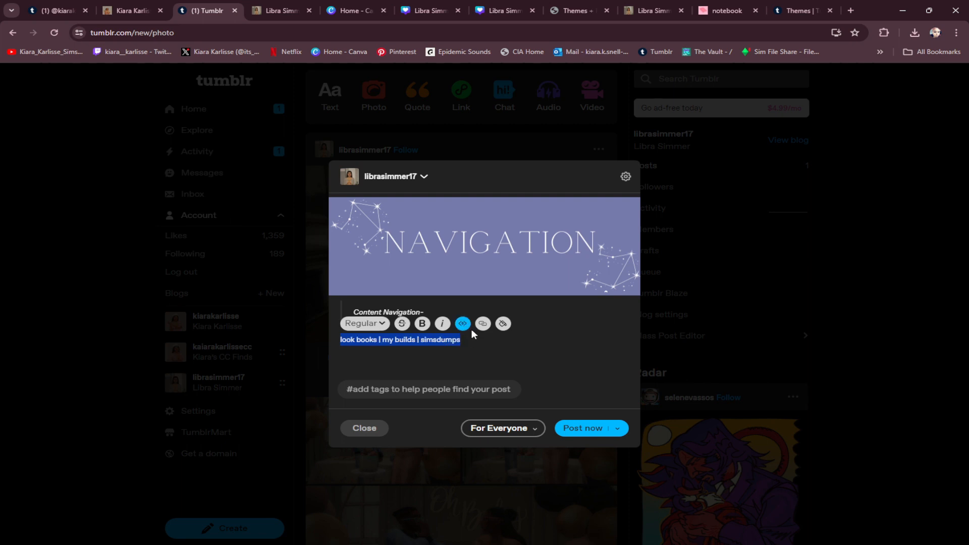
pyautogui.click(490, 340)
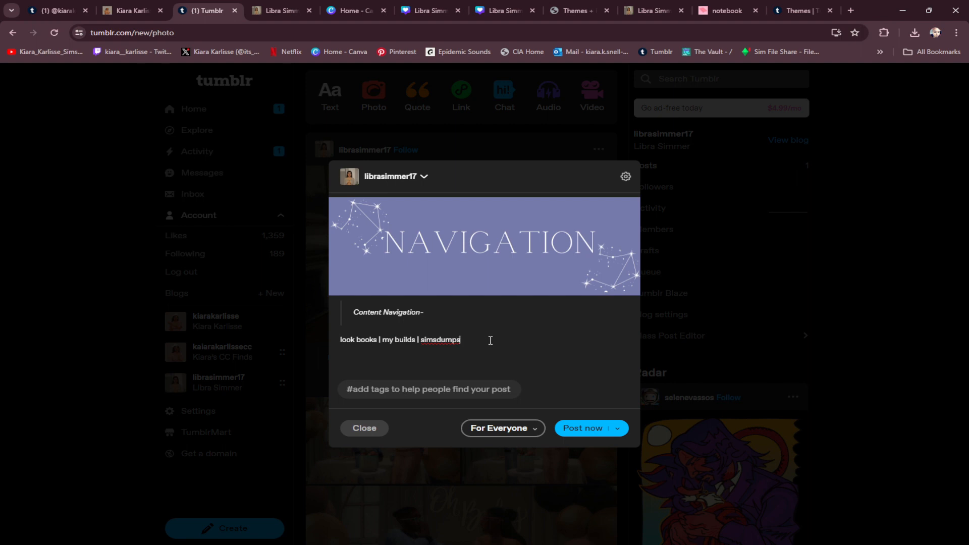
# Add a new line reading "My Stories" below the content categories
pyautogui.press('Return')
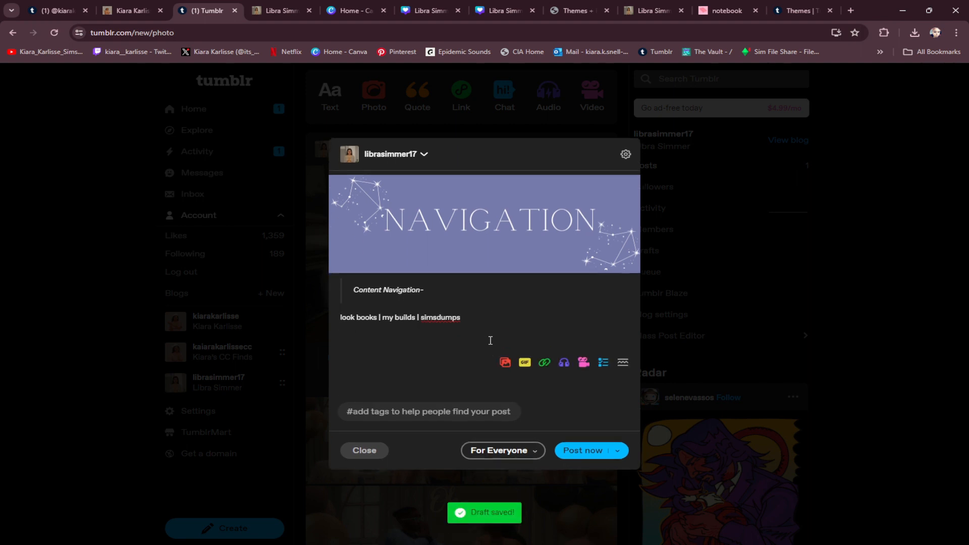
pyautogui.press('BackSpace')
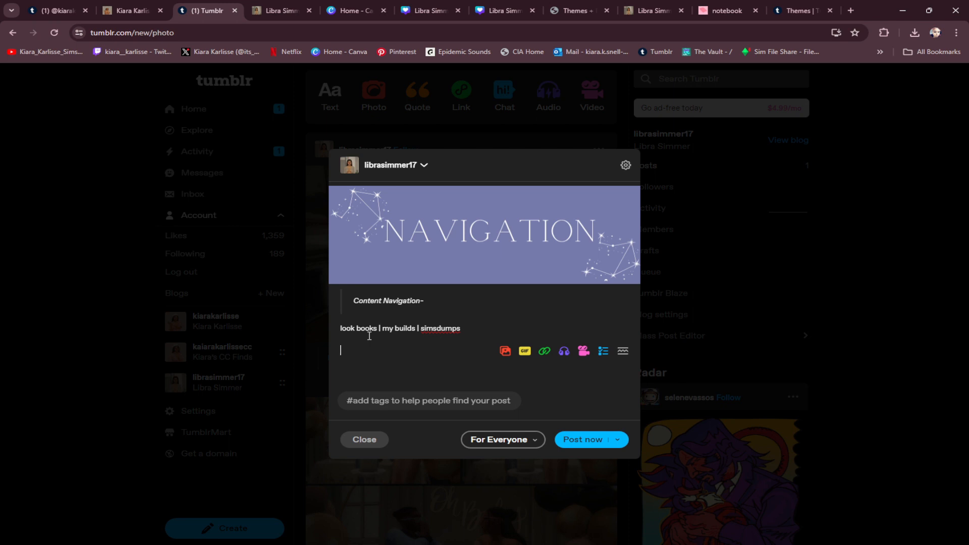
pyautogui.write('Social')
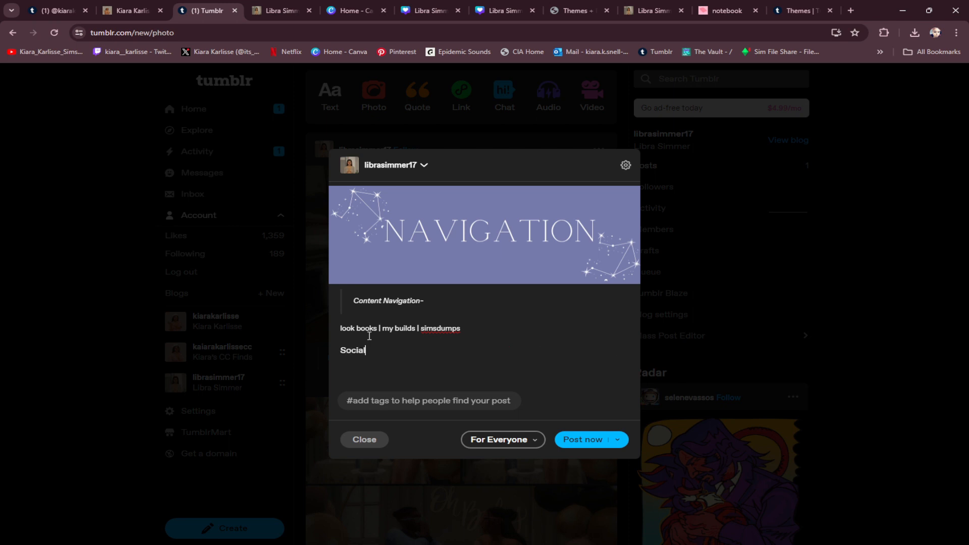
pyautogui.press('BackSpace')
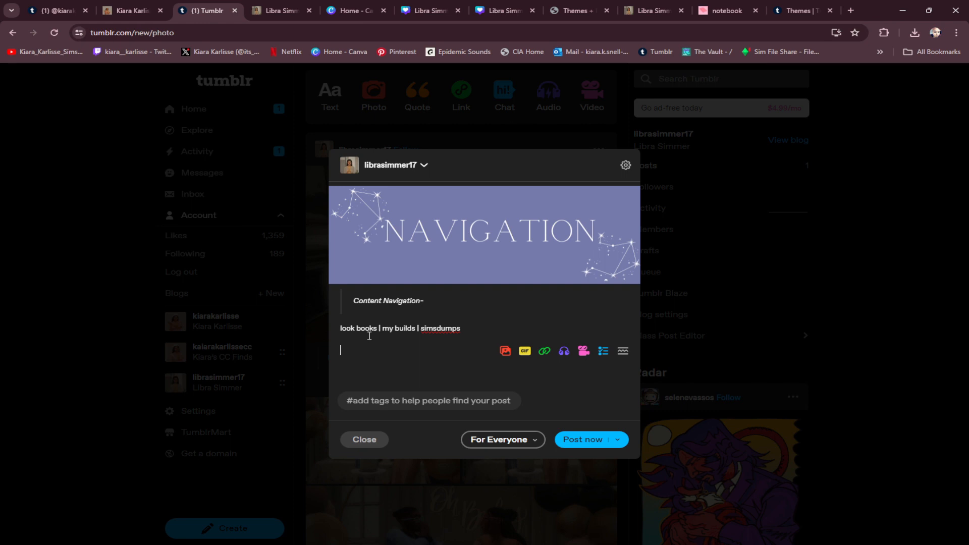
pyautogui.write('My STories')
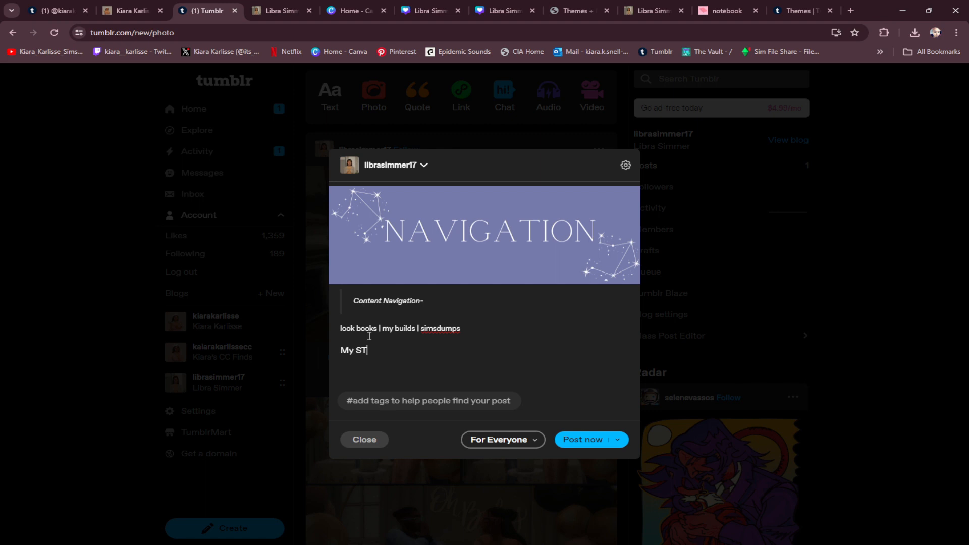
pyautogui.press('Left')
pyautogui.press('Left')
pyautogui.press('Left')
pyautogui.press('Left')
pyautogui.press('Left')
pyautogui.press('BackSpace')
pyautogui.write('t')
# Format the "My Stories" line as indented small text
pyautogui.moveTo(399, 352); pyautogui.dragTo(340, 352)
pyautogui.click(376, 337)
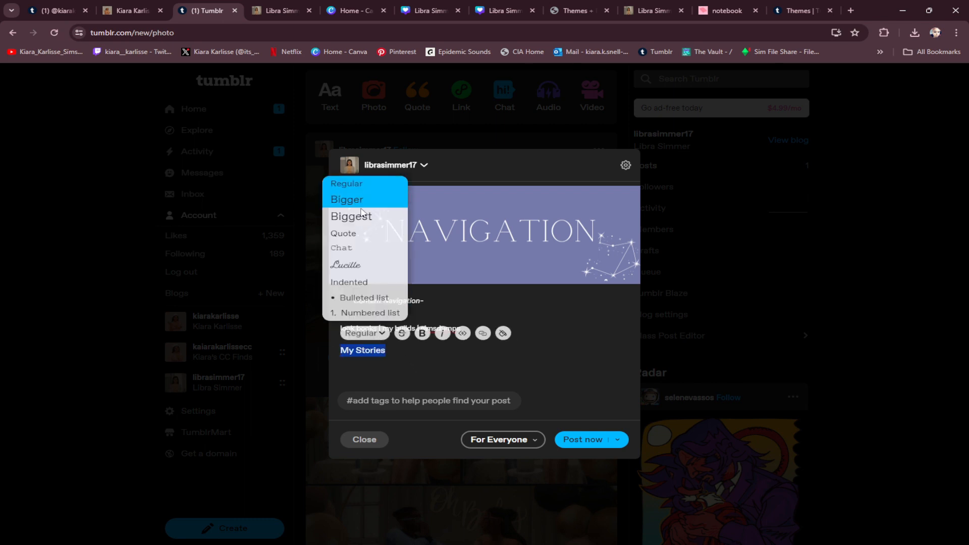
pyautogui.click(355, 283)
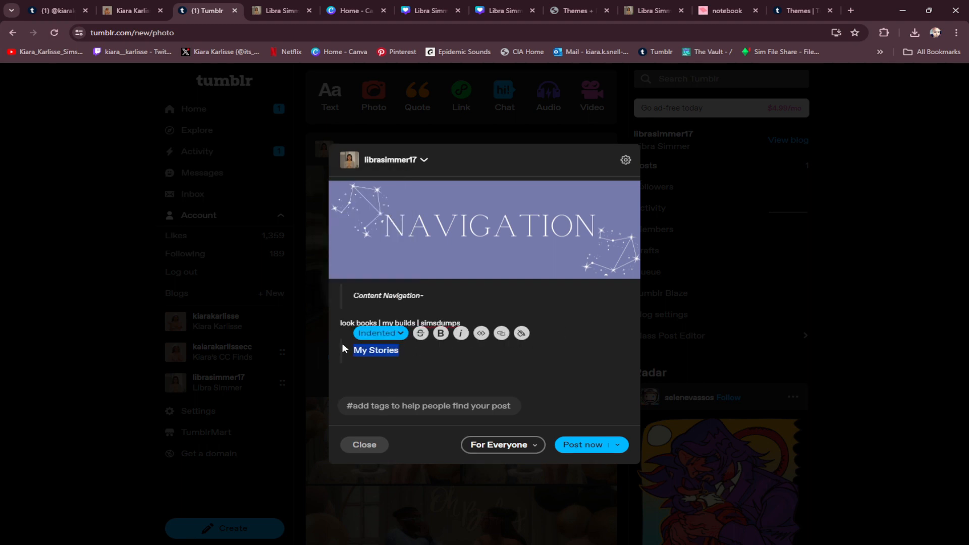
pyautogui.click(434, 347)
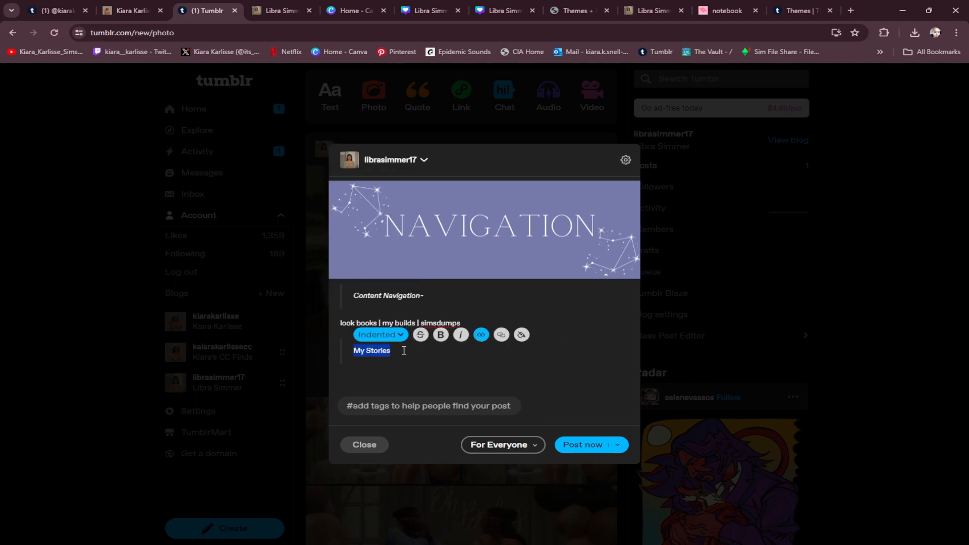
# Add the line "Speak Now Legacy | NSB Legacy" beneath the My Stories heading and make it small
pyautogui.press('Return')
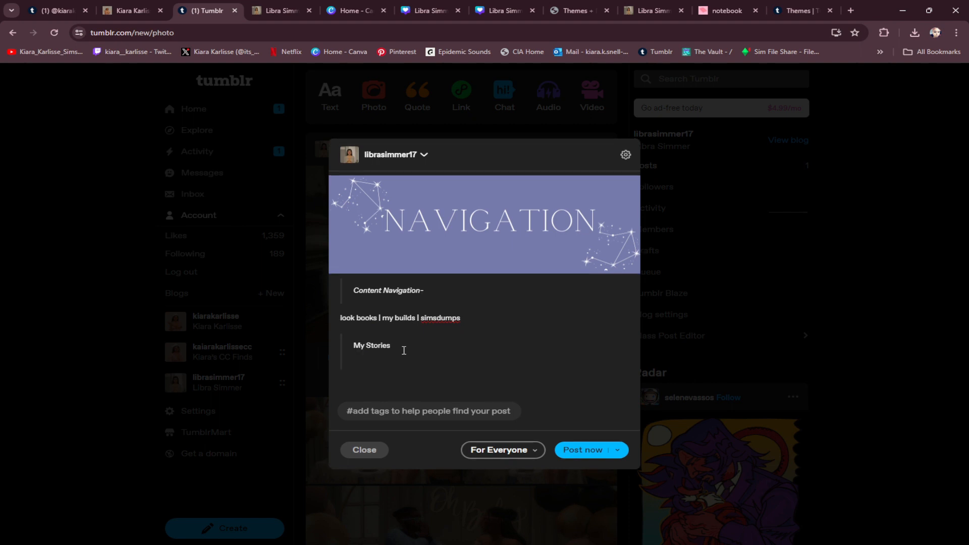
pyautogui.press('Return')
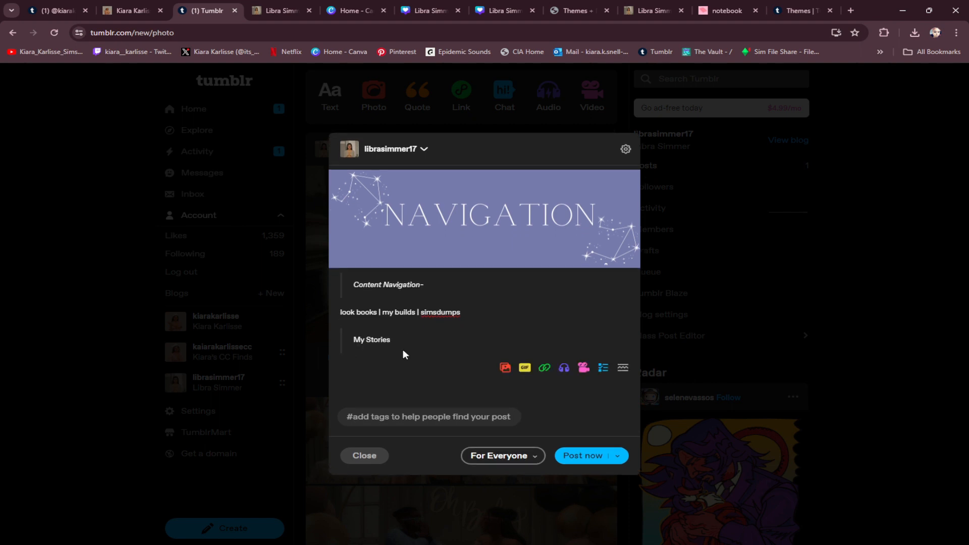
pyautogui.write('Speak Now Legacy |')
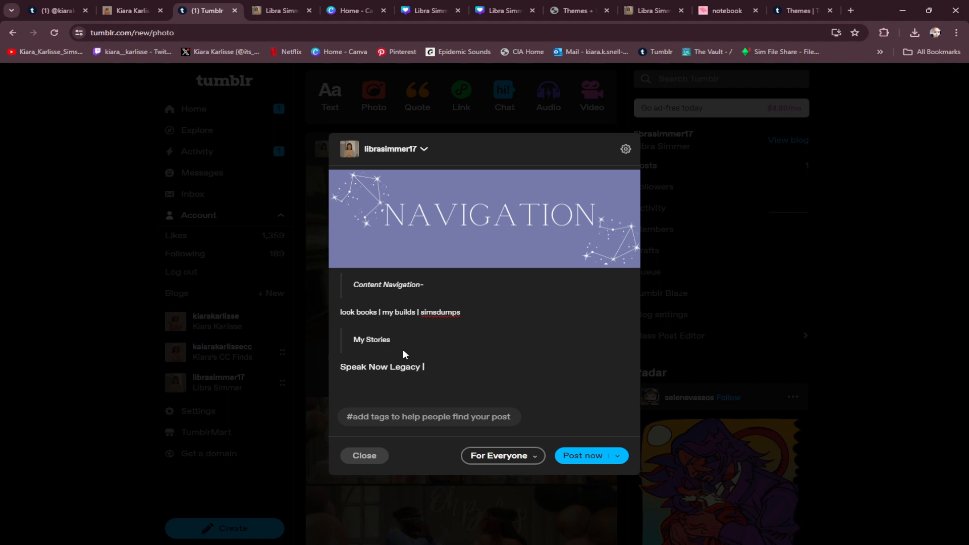
pyautogui.write('SB Legacy')
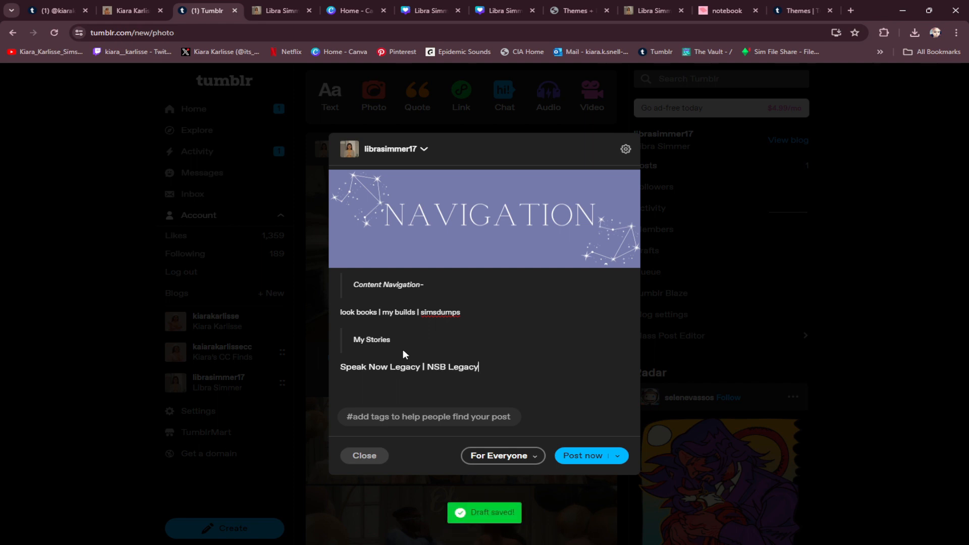
pyautogui.moveTo(485, 369); pyautogui.dragTo(311, 370)
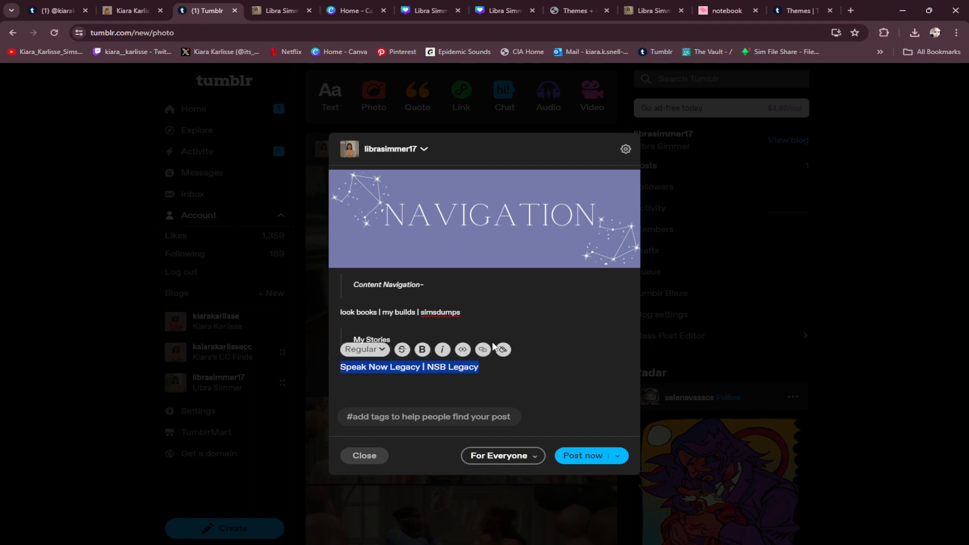
pyautogui.click(463, 350)
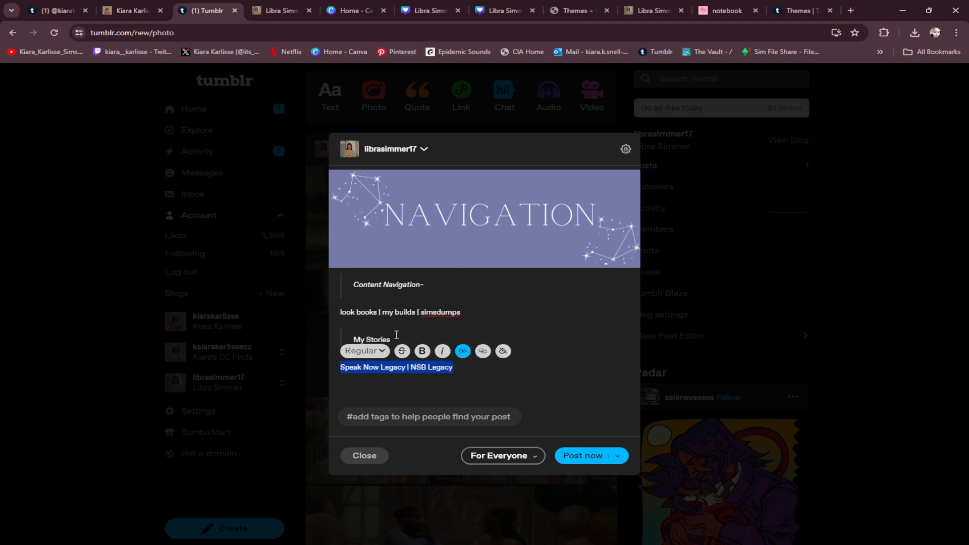
# Italicize the "My Stories" heading and add a hyphen at its end
pyautogui.moveTo(396, 335); pyautogui.dragTo(353, 340)
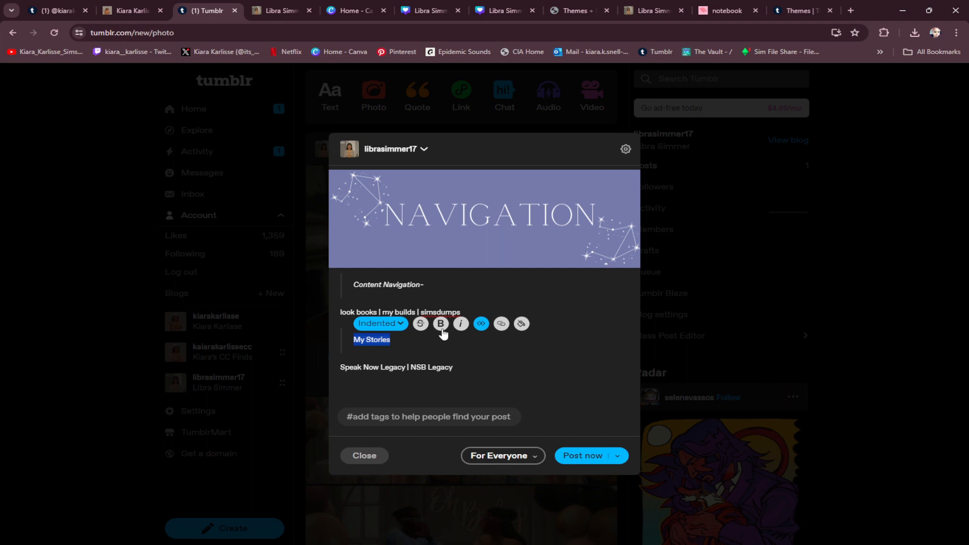
pyautogui.click(461, 324)
pyautogui.click(397, 344)
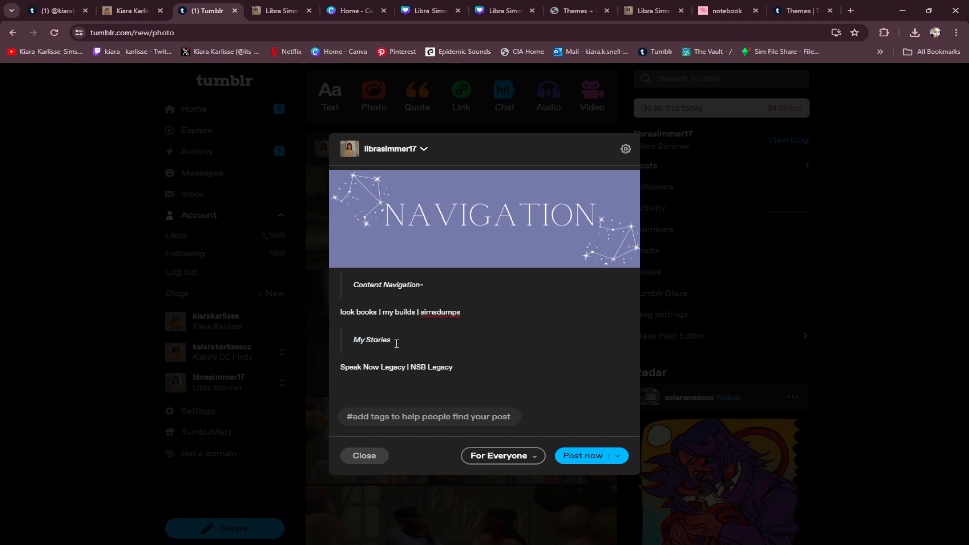
pyautogui.write('-')
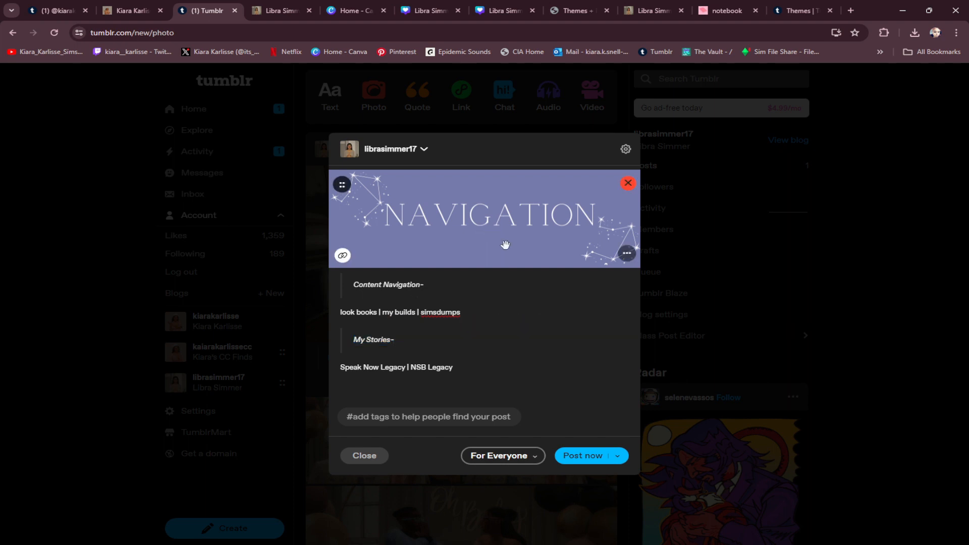
# Add a new line reading "Social Media" below the legacy stories line and format it as indented text
pyautogui.click(472, 369)
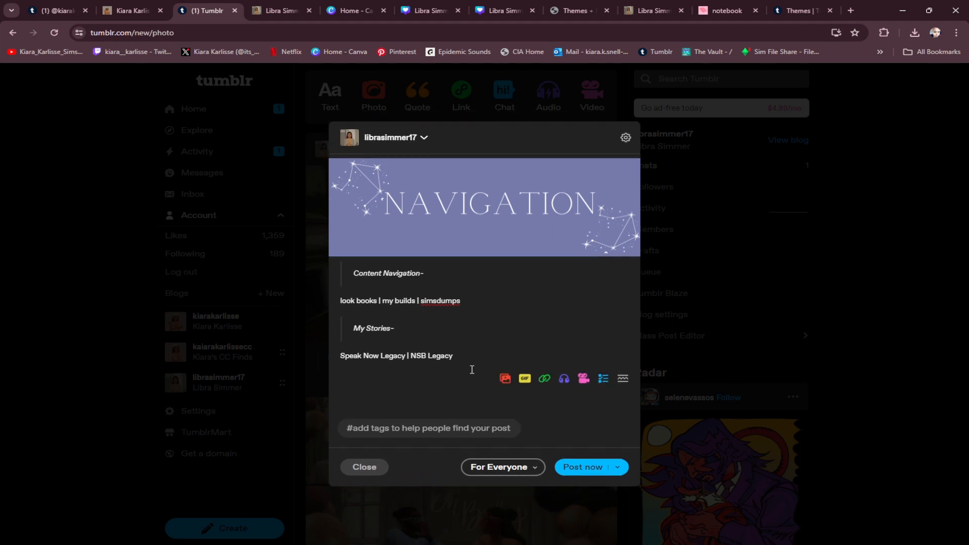
pyautogui.write('Social Media')
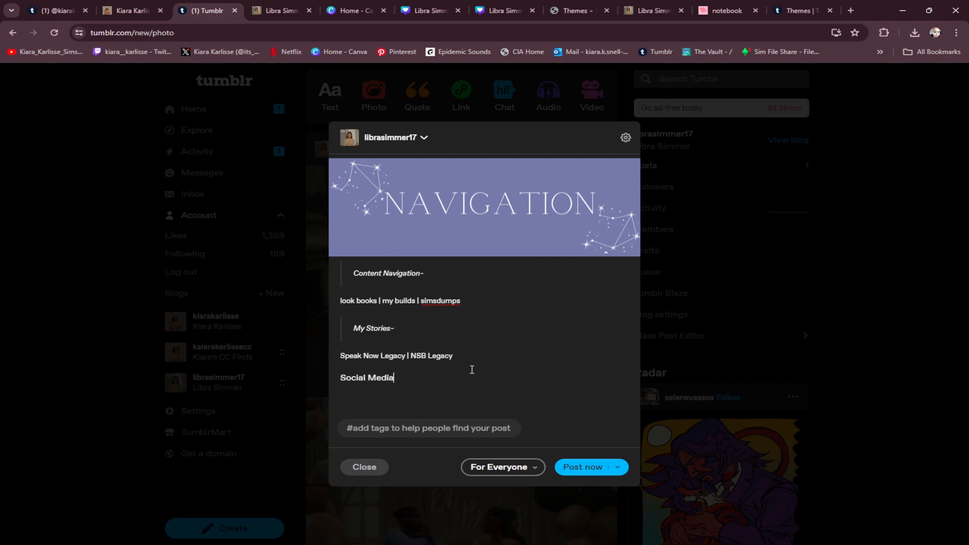
pyautogui.moveTo(402, 380); pyautogui.dragTo(333, 383)
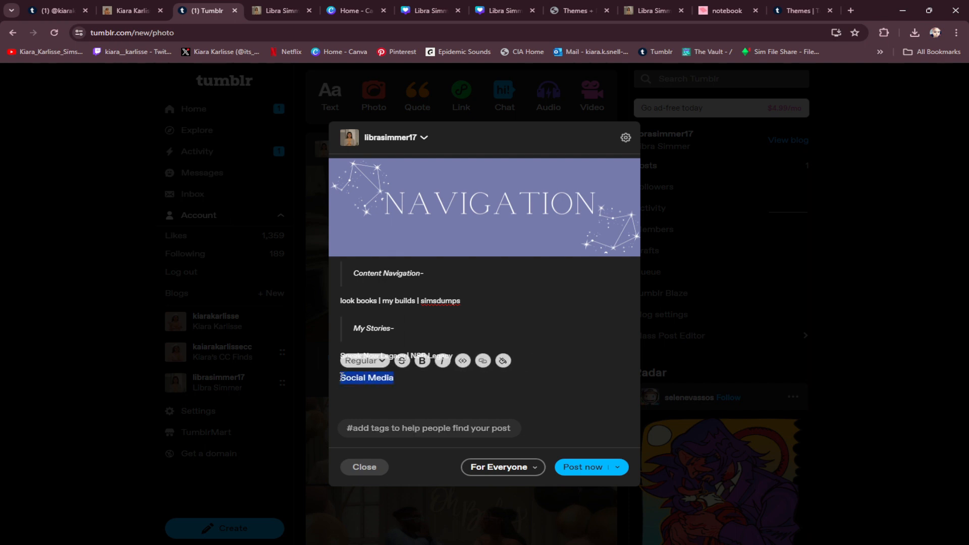
pyautogui.click(359, 361)
pyautogui.click(347, 307)
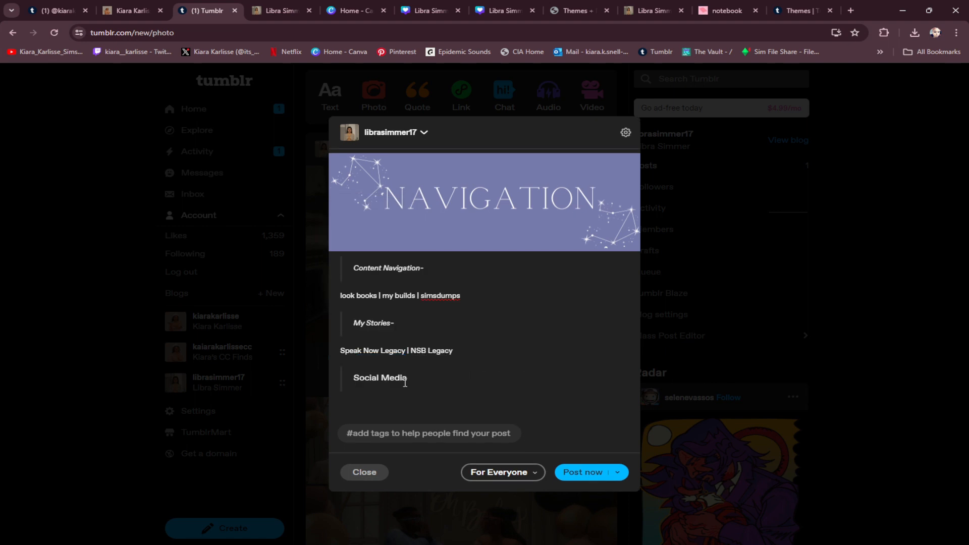
# Make the "Social Media" heading italic and small, with a hyphen at its end
pyautogui.click(455, 362)
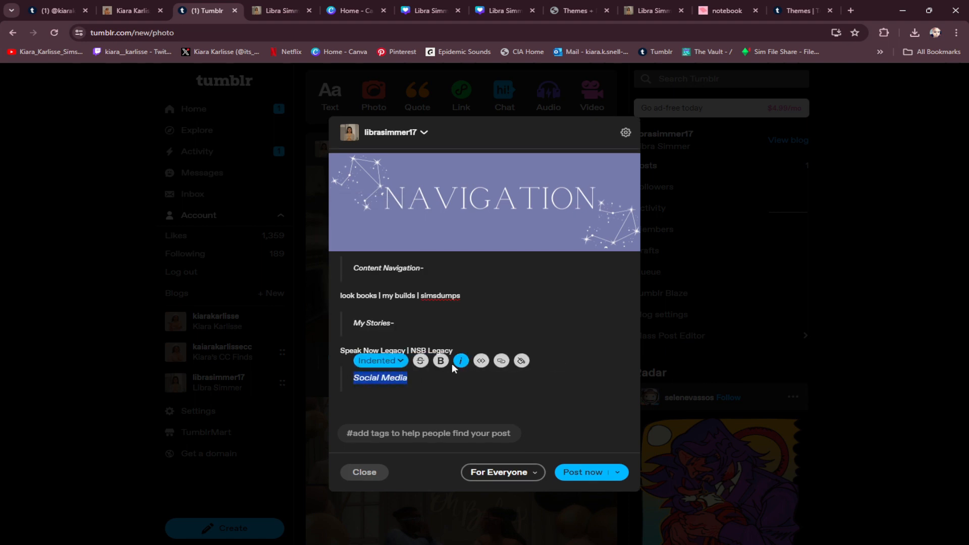
pyautogui.click(424, 379)
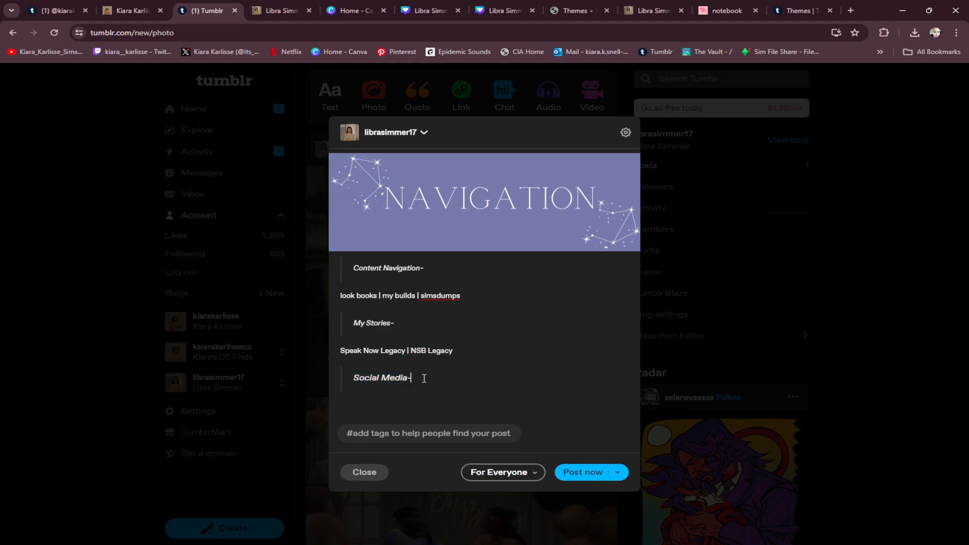
pyautogui.tripleClick(424, 379)
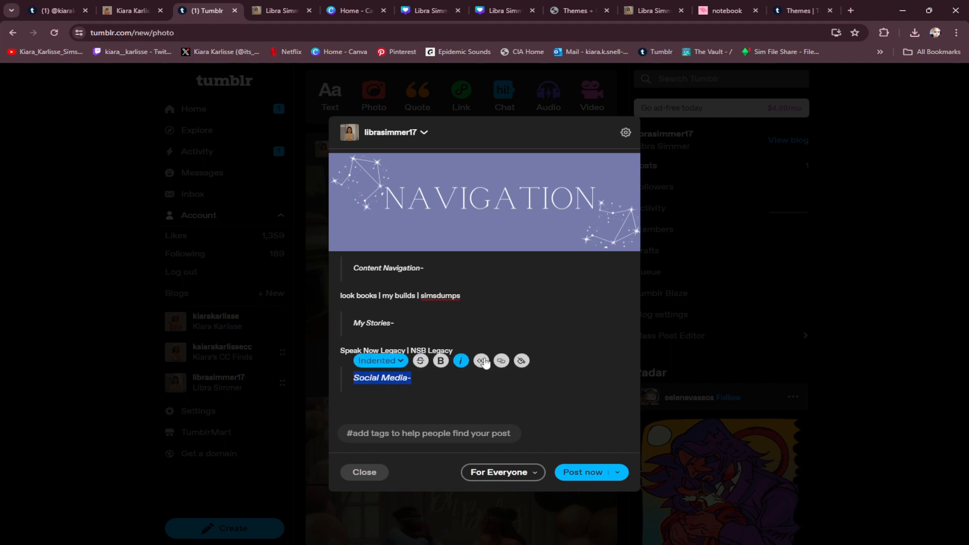
pyautogui.click(422, 383)
# Add the line "Youtube | Twitter | Twitch | Instagram | TikTok" beneath the Social Media heading
pyautogui.press('Return')
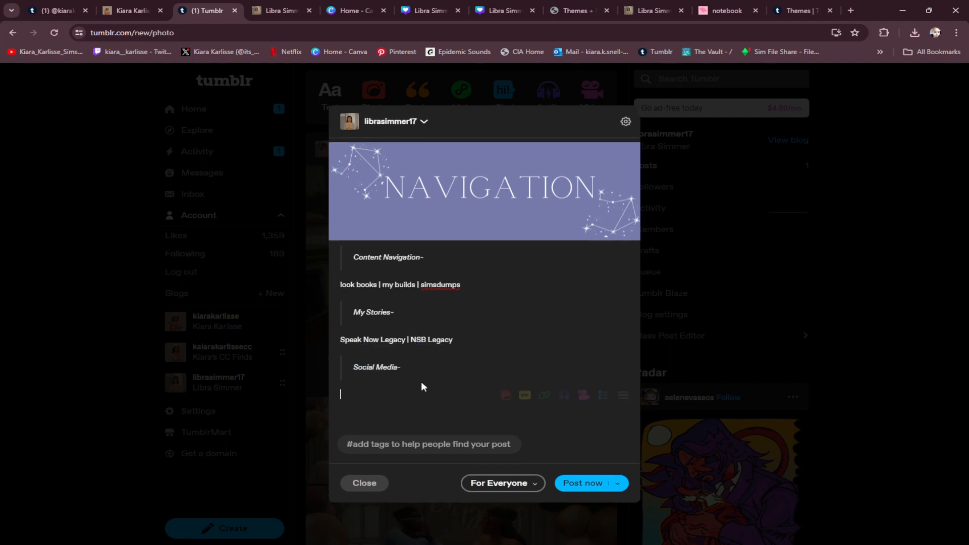
pyautogui.write('Youtube | Tw')
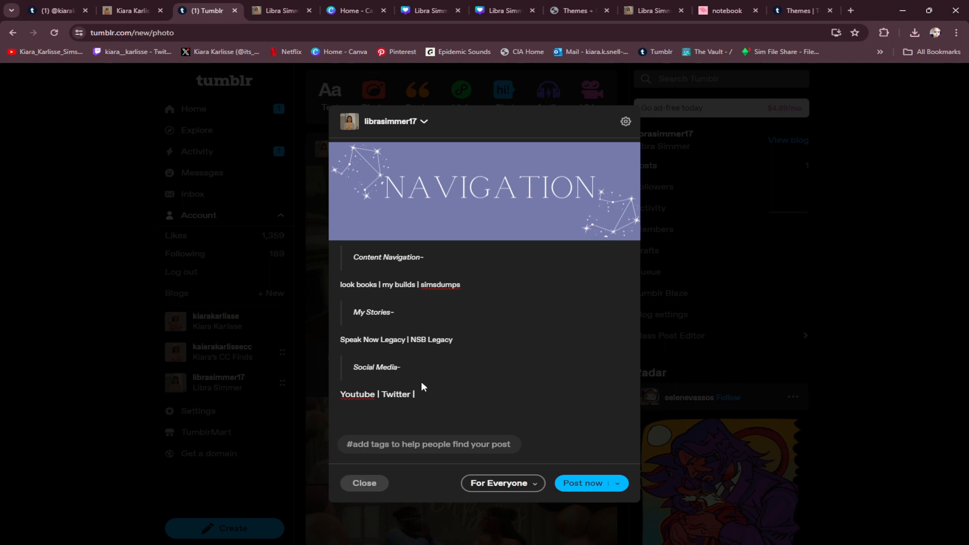
pyautogui.write('it')
pyautogui.write('ch }')
pyautogui.press('BackSpace')
pyautogui.press('BackSpace')
pyautogui.write('| Instagram | TikTok')
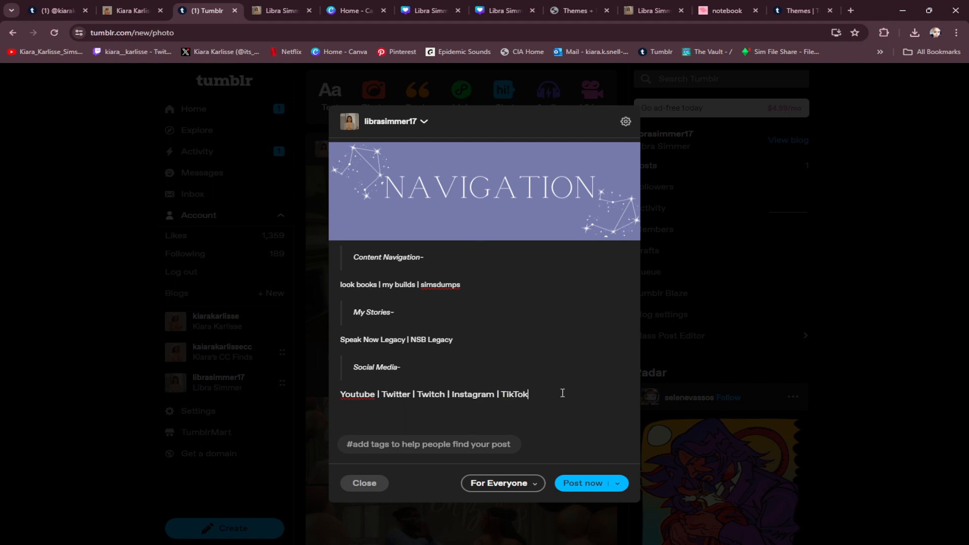
# Make the line of social media platforms small text
pyautogui.moveTo(539, 394); pyautogui.dragTo(341, 403)
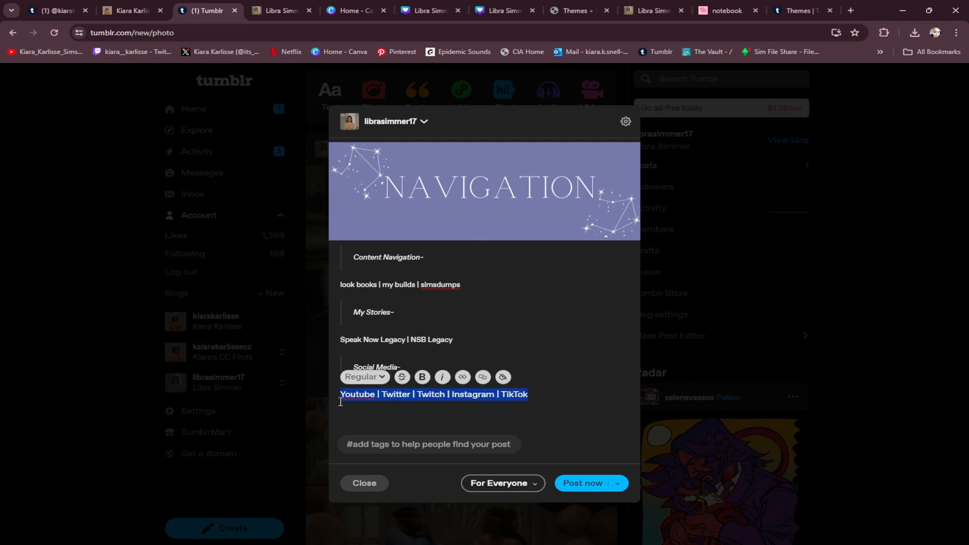
pyautogui.click(382, 381)
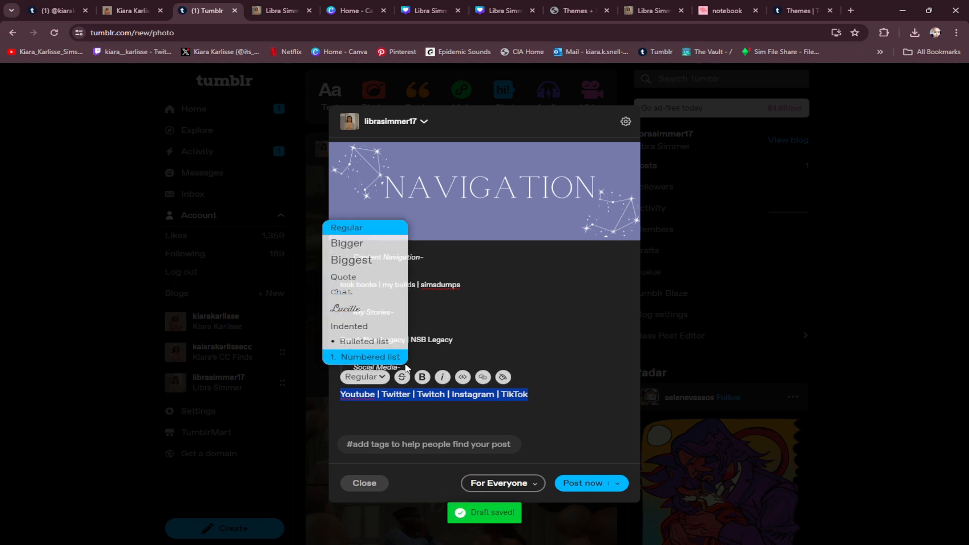
pyautogui.press('Escape')
pyautogui.click(515, 399)
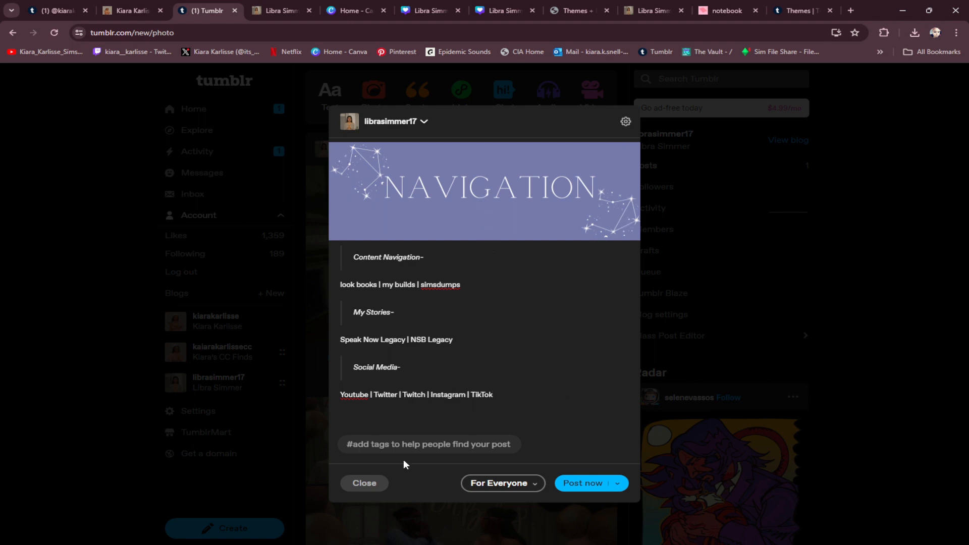
# Tag the post with "librasimmer" and "navigation"
pyautogui.click(398, 440)
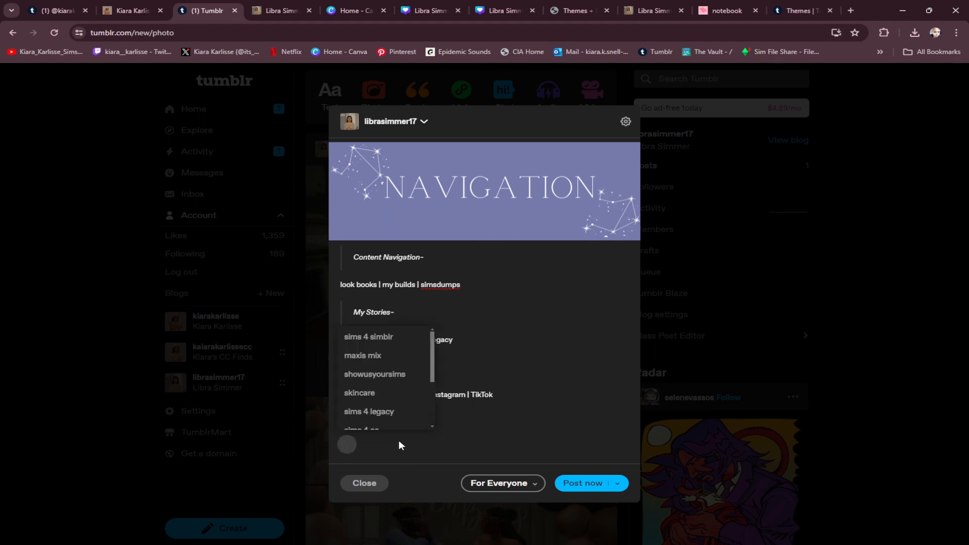
pyautogui.write('librasimmer')
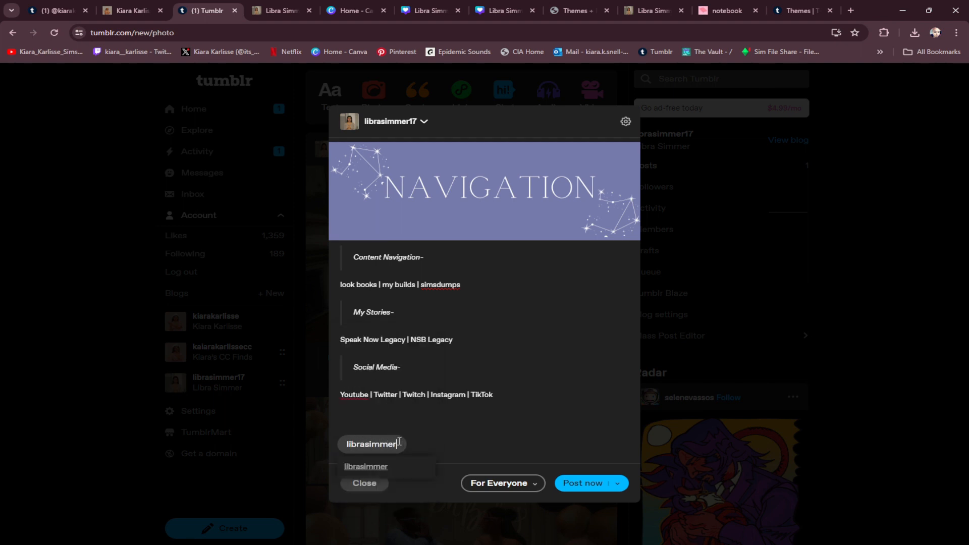
pyautogui.press('Return')
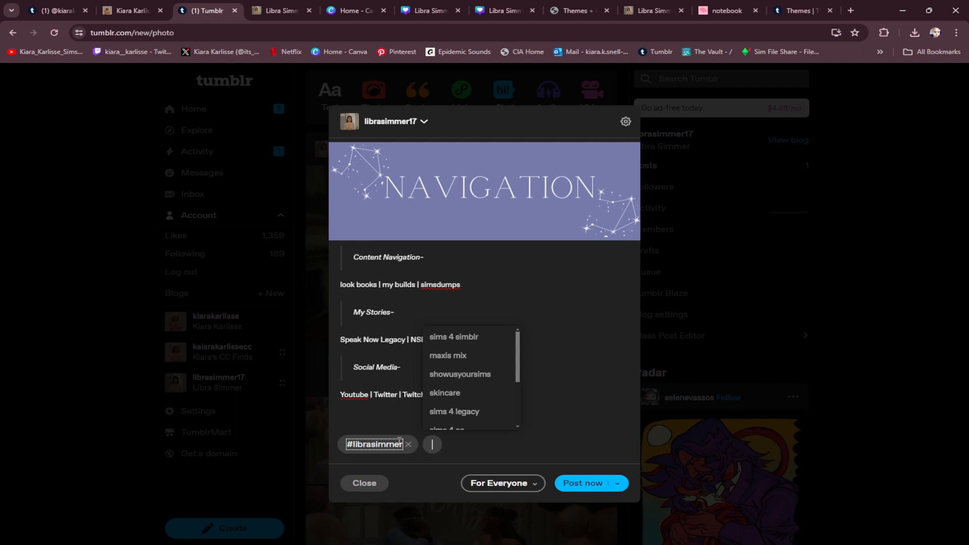
pyautogui.write('navigat')
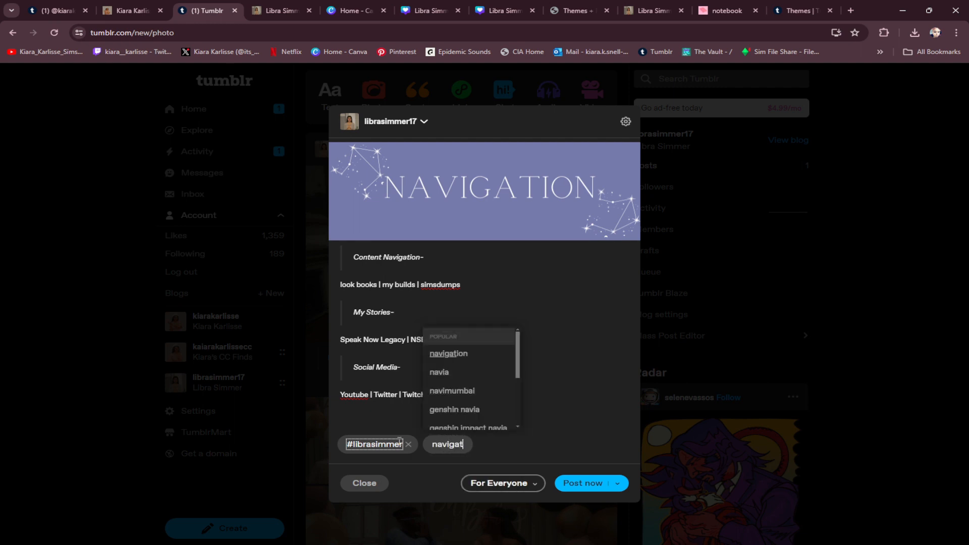
pyautogui.write('ion')
pyautogui.press('Return')
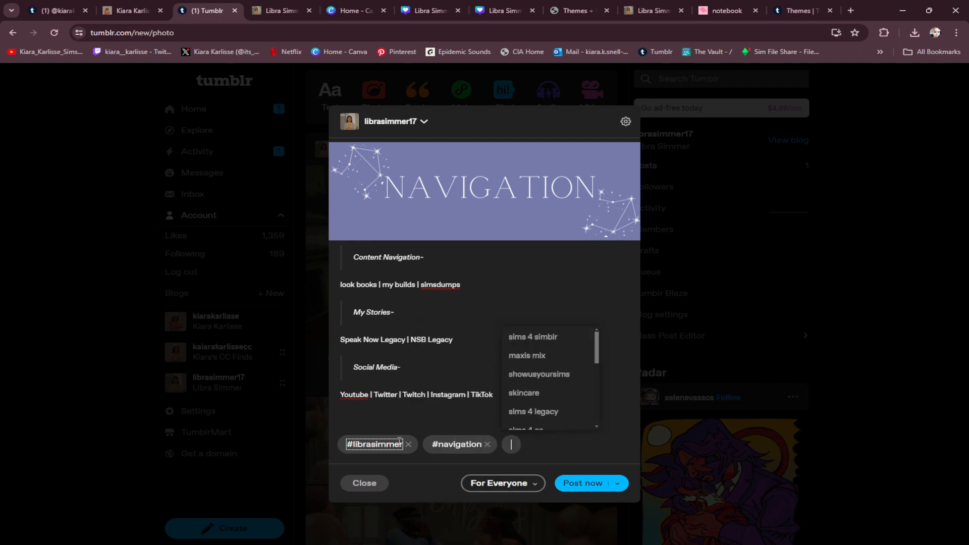
pyautogui.click(347, 412)
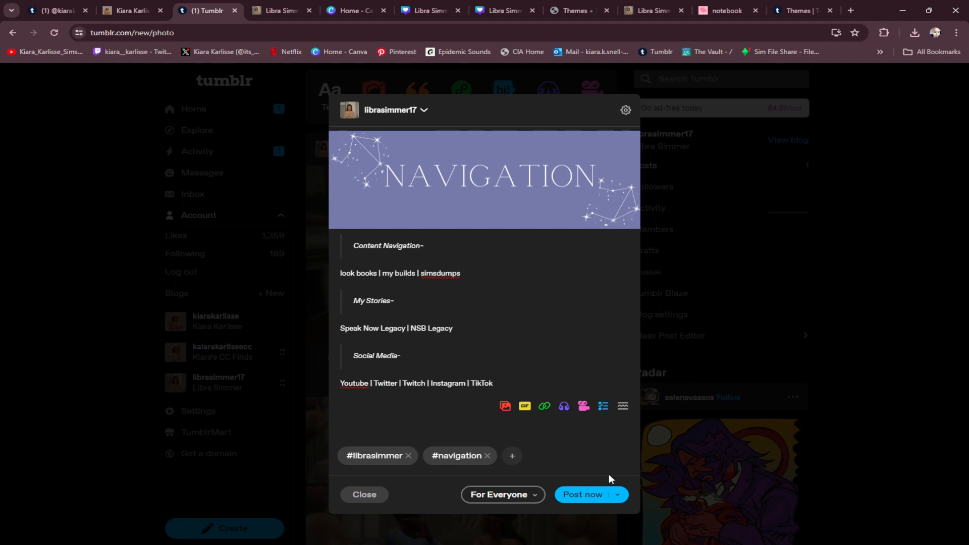
# Publish the navigation post and pin it to the top of the blog
pyautogui.click(570, 495)
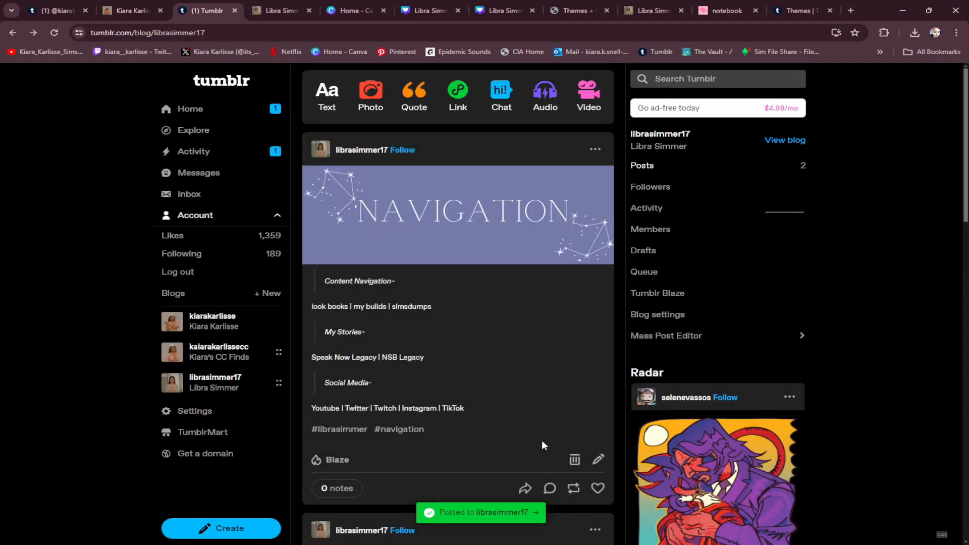
pyautogui.click(596, 149)
pyautogui.click(595, 194)
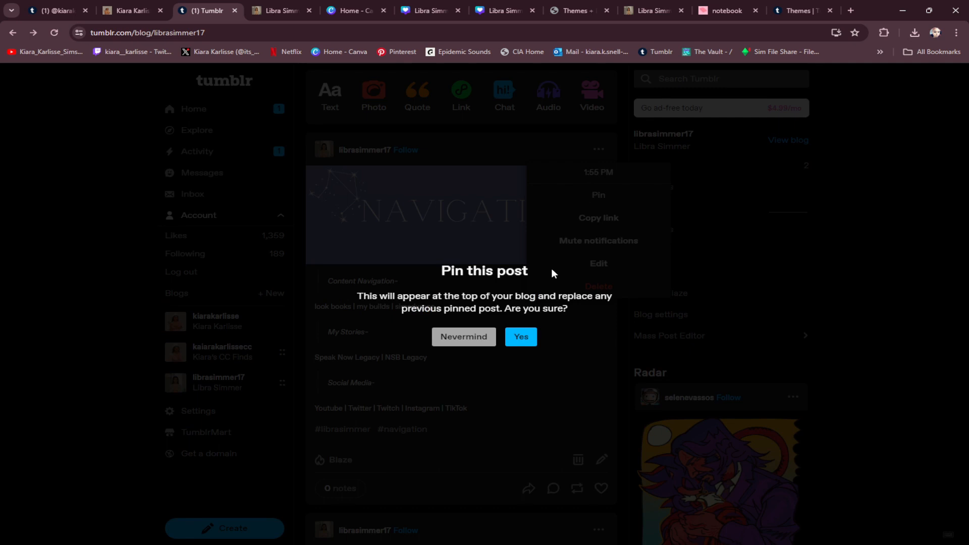
pyautogui.click(524, 336)
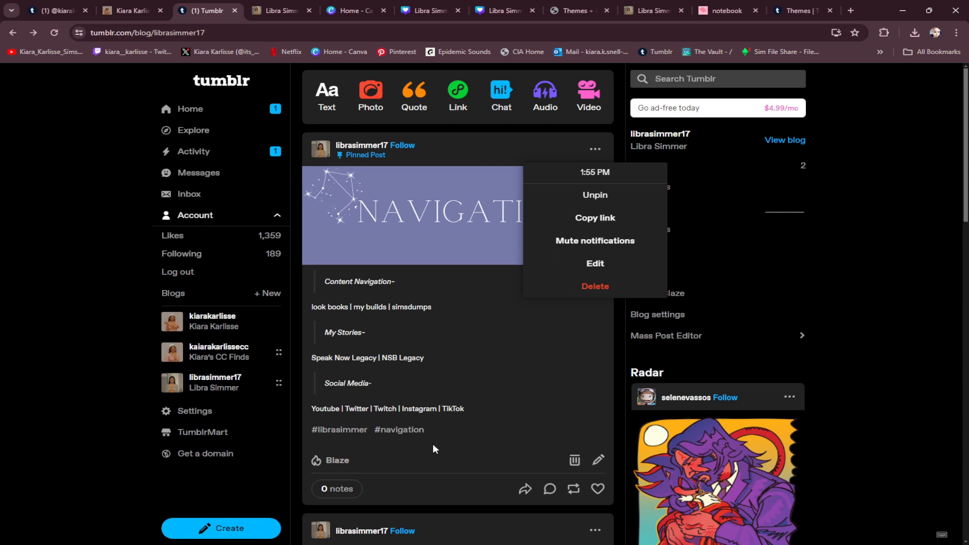
pyautogui.click(439, 501)
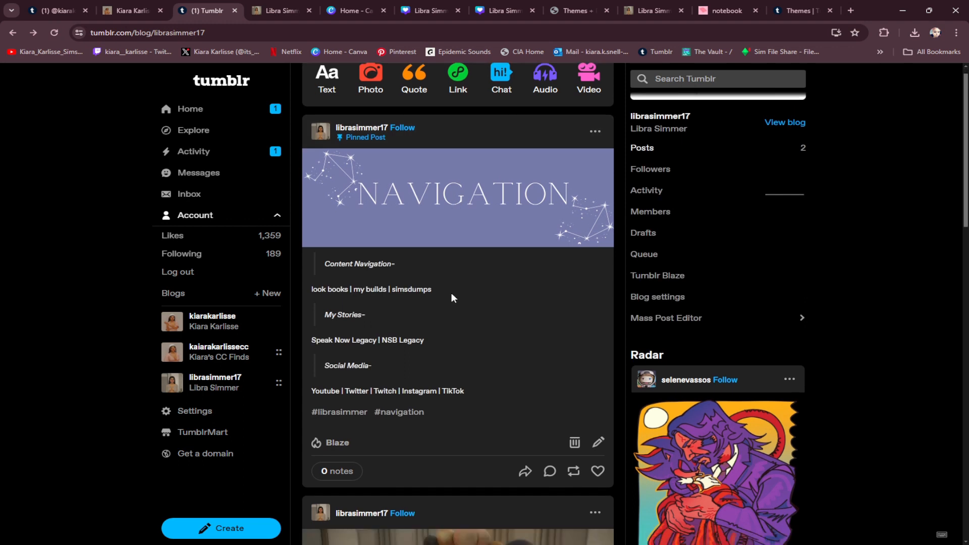
# Review the pinned navigation post in the dashboard feed and on the public librasimmer17.tumblr.com page
pyautogui.scroll(-10, 455, 302)
pyautogui.scroll(-7, 454, 310)
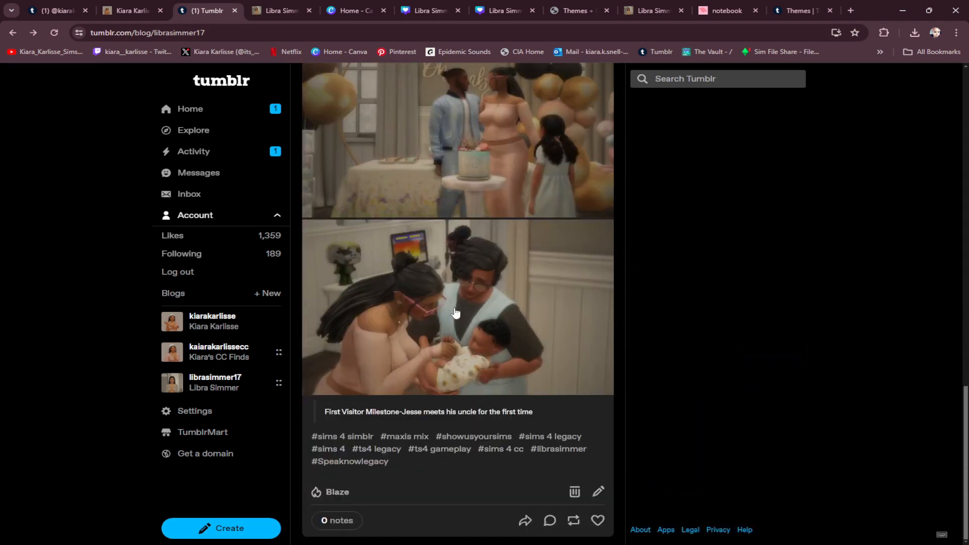
pyautogui.scroll(15, 454, 311)
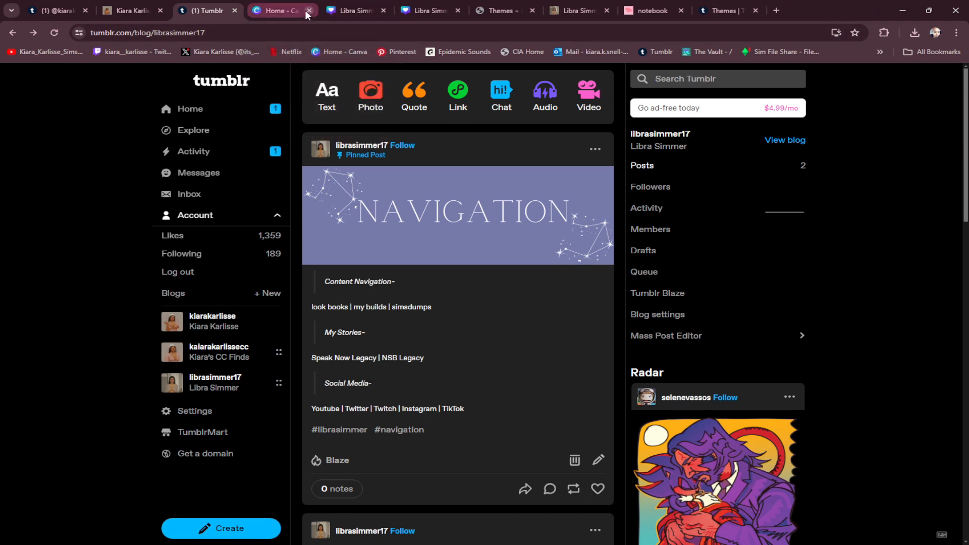
pyautogui.click(784, 142)
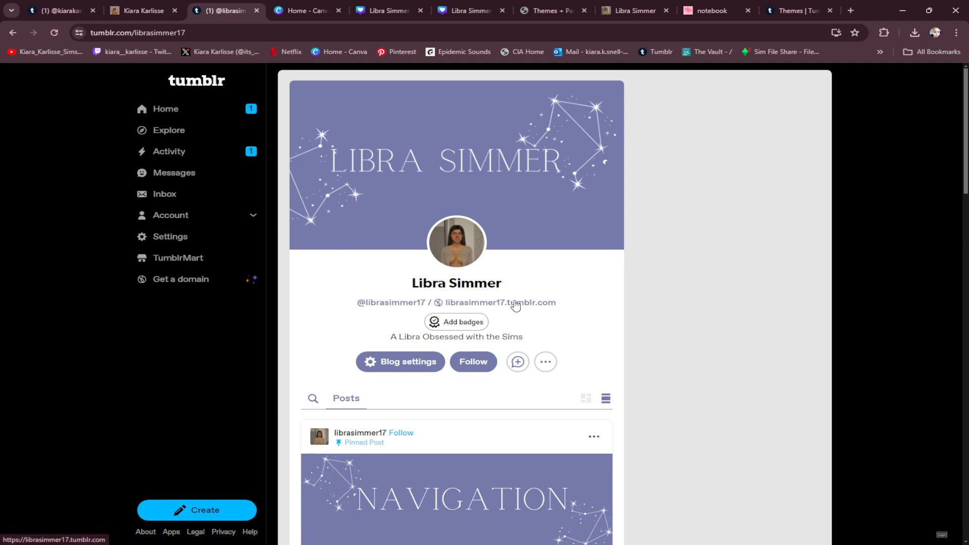
pyautogui.click(509, 306)
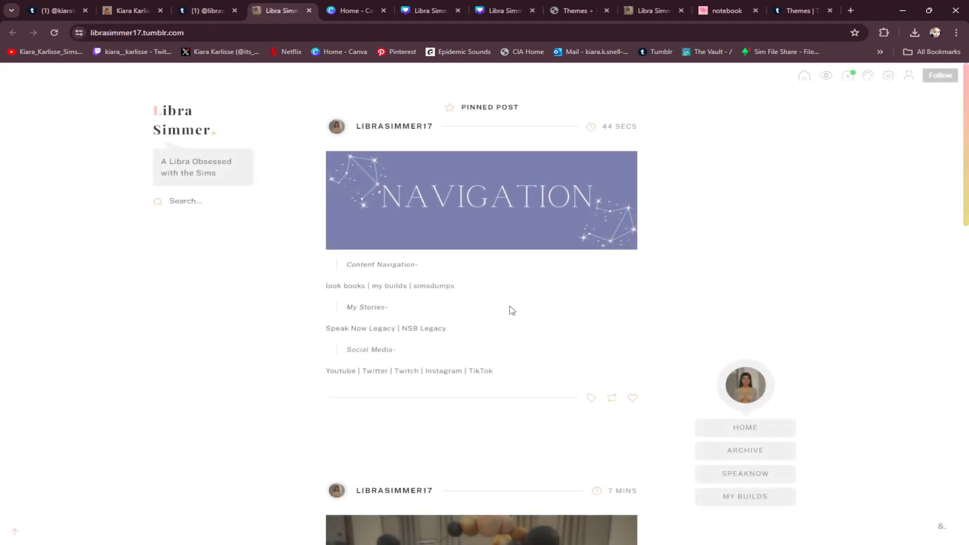
pyautogui.scroll(-5, 811, 292)
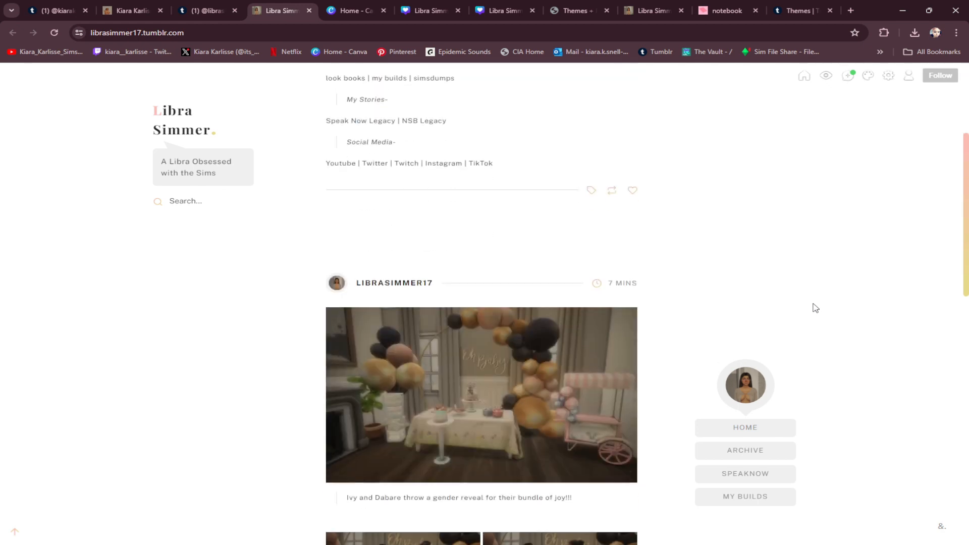
pyautogui.scroll(5, 816, 306)
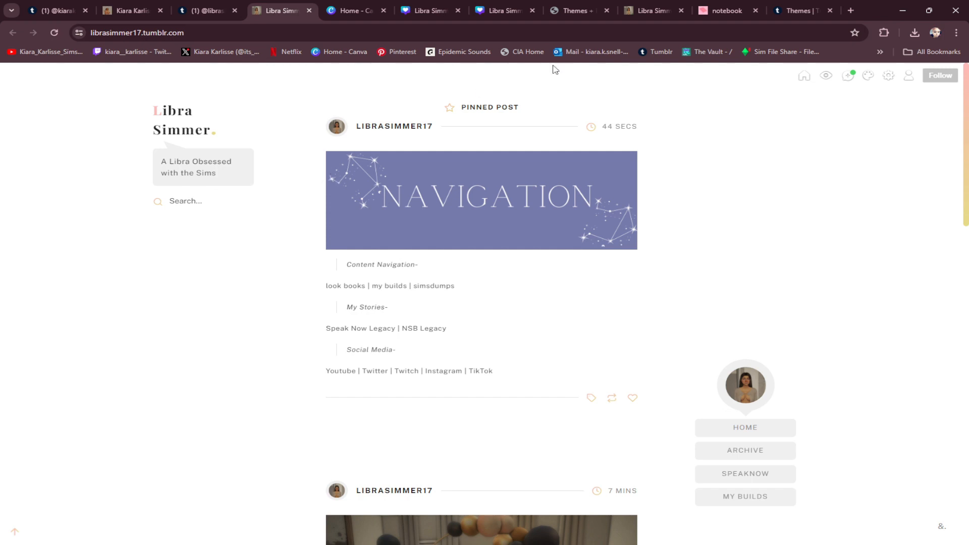
# Browse the theme collections in the Tumblr theme gallery
pyautogui.click(776, 10)
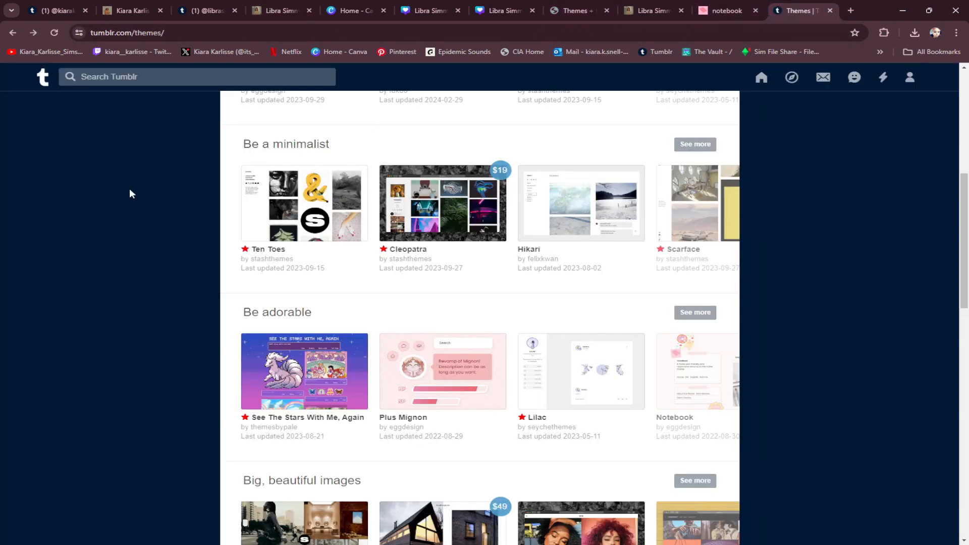
pyautogui.scroll(-14, 140, 232)
pyautogui.scroll(20, 176, 261)
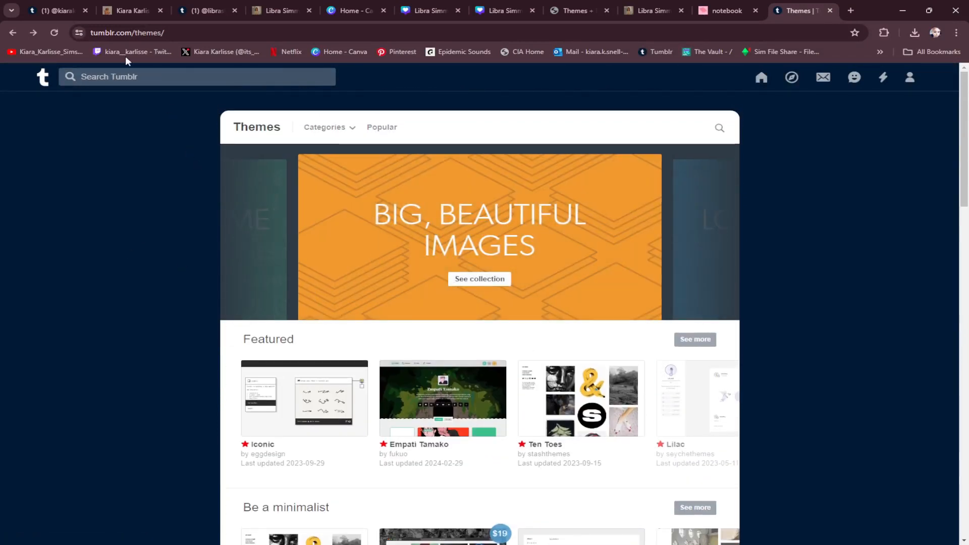
pyautogui.scroll(-5, 247, 414)
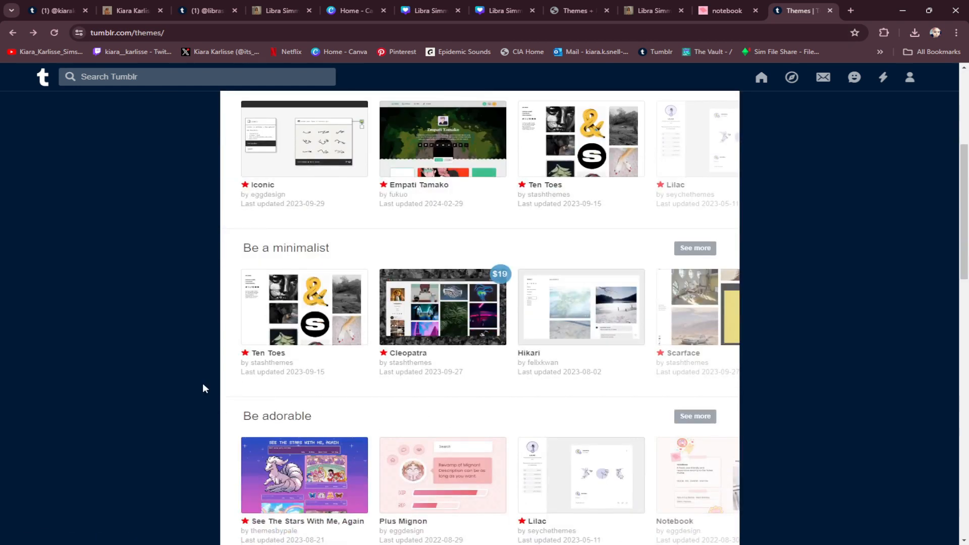
# Browse the theme gallery's categories and open the full Be adorable collection
pyautogui.scroll(-2, 203, 388)
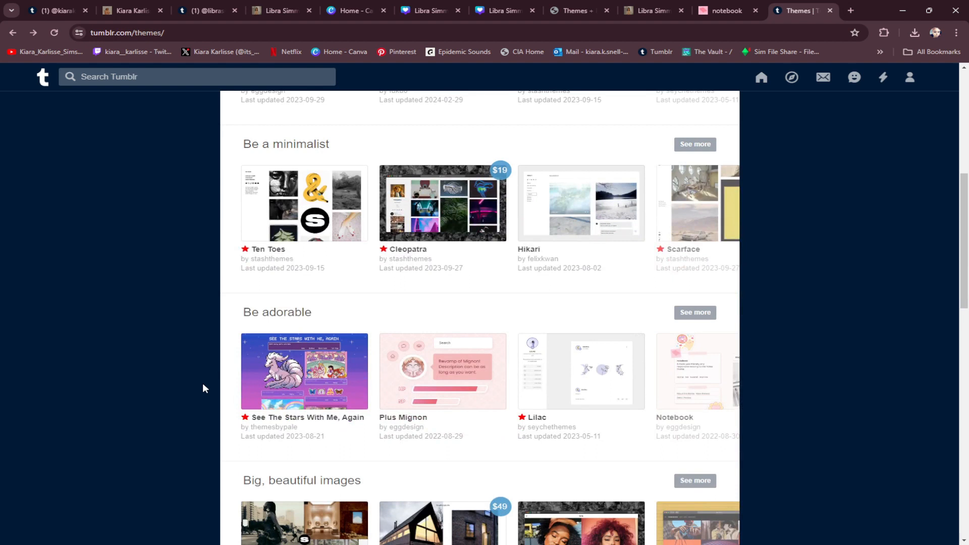
pyautogui.scroll(-3, 202, 383)
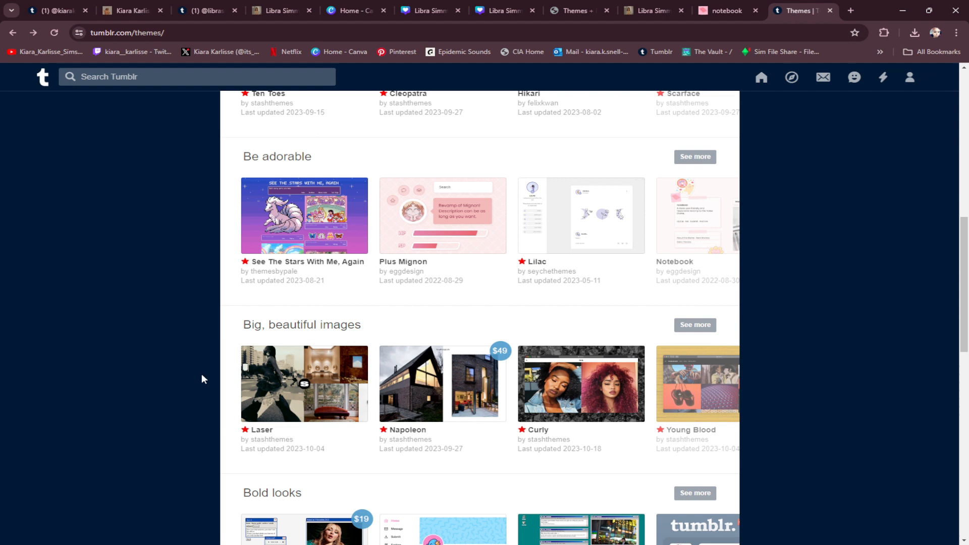
pyautogui.scroll(-2, 201, 374)
pyautogui.scroll(-10, 169, 374)
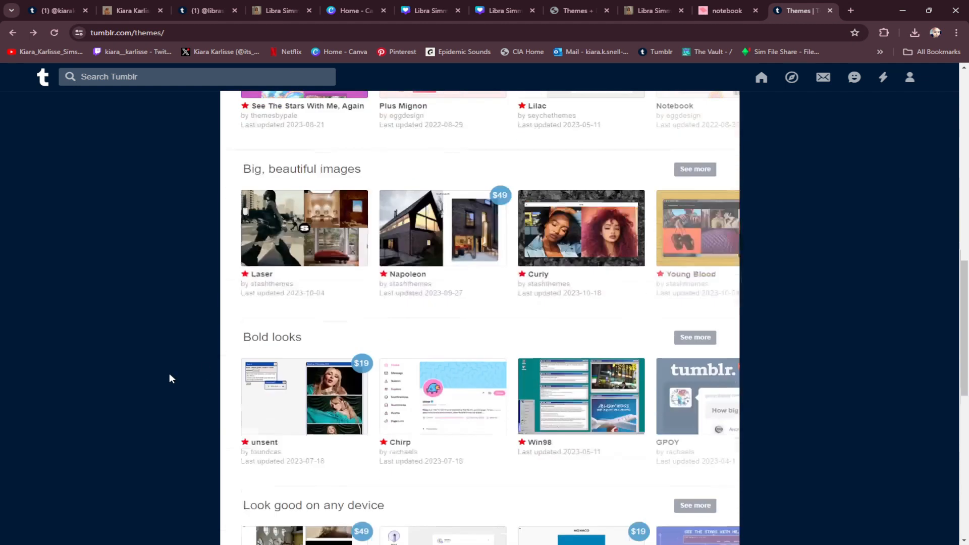
pyautogui.scroll(12, 189, 383)
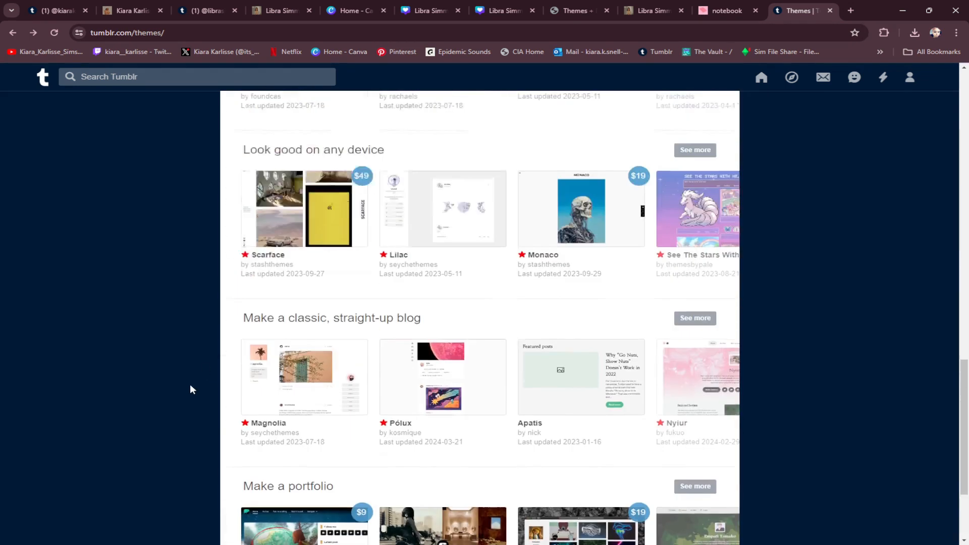
pyautogui.scroll(2, 190, 384)
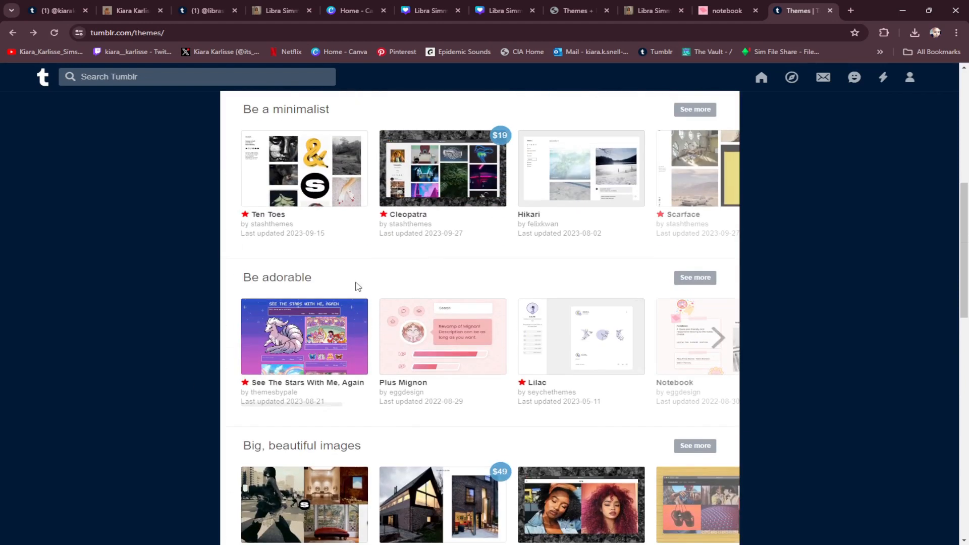
pyautogui.click(695, 278)
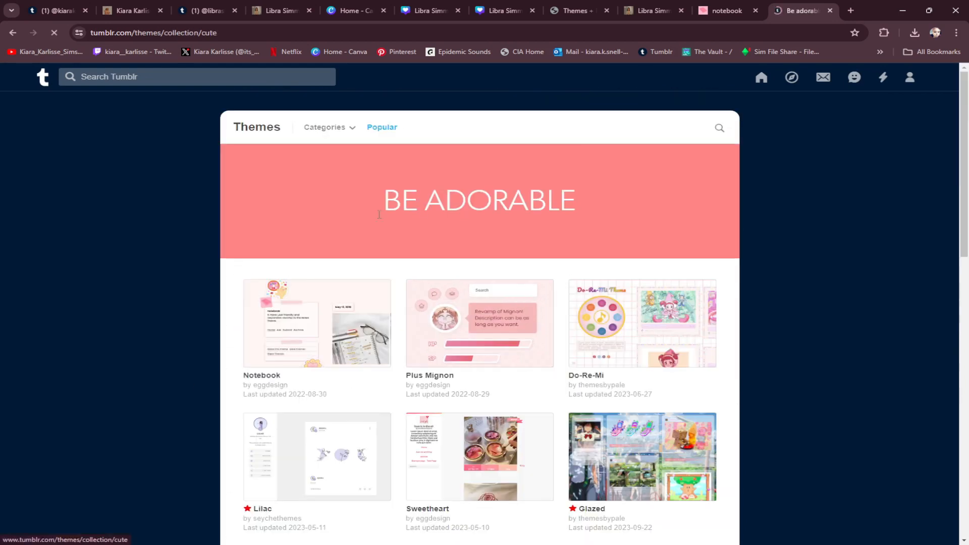
pyautogui.scroll(-2, 419, 321)
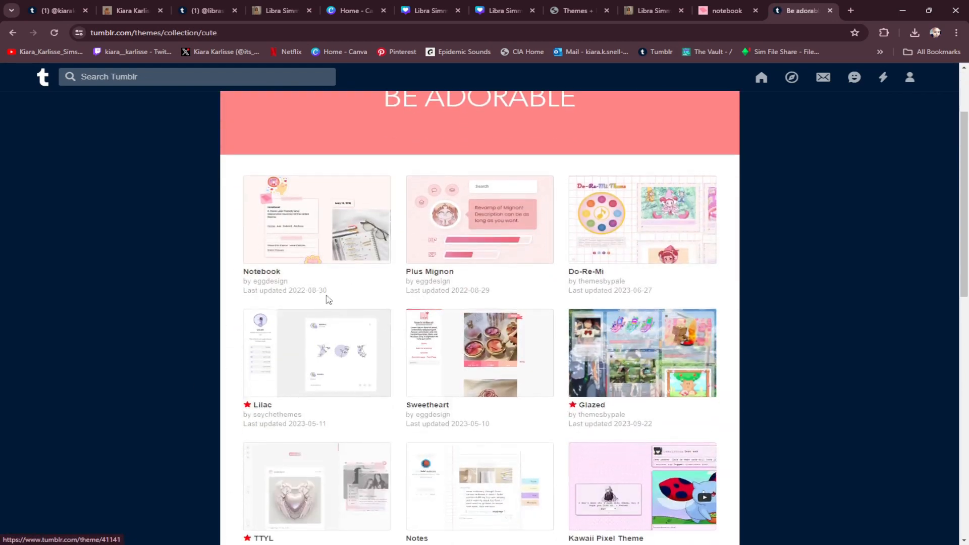
# View the Notebook theme's details and live preview, then close the open Notebook preview pages
pyautogui.click(298, 235)
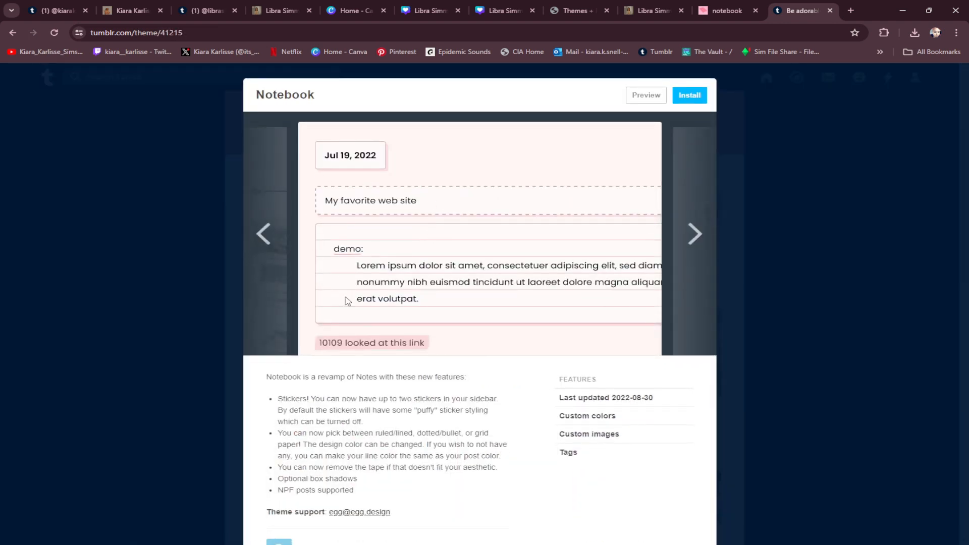
pyautogui.click(696, 234)
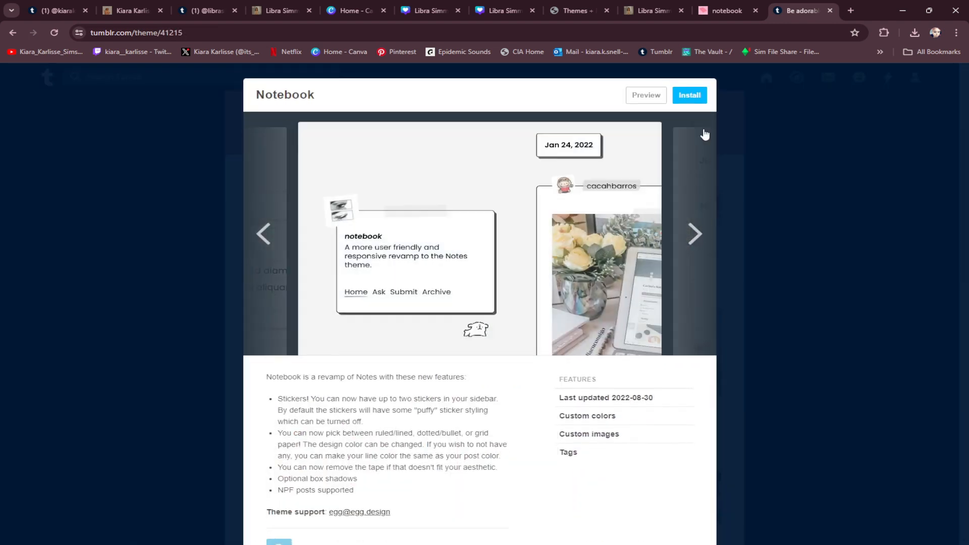
pyautogui.click(644, 96)
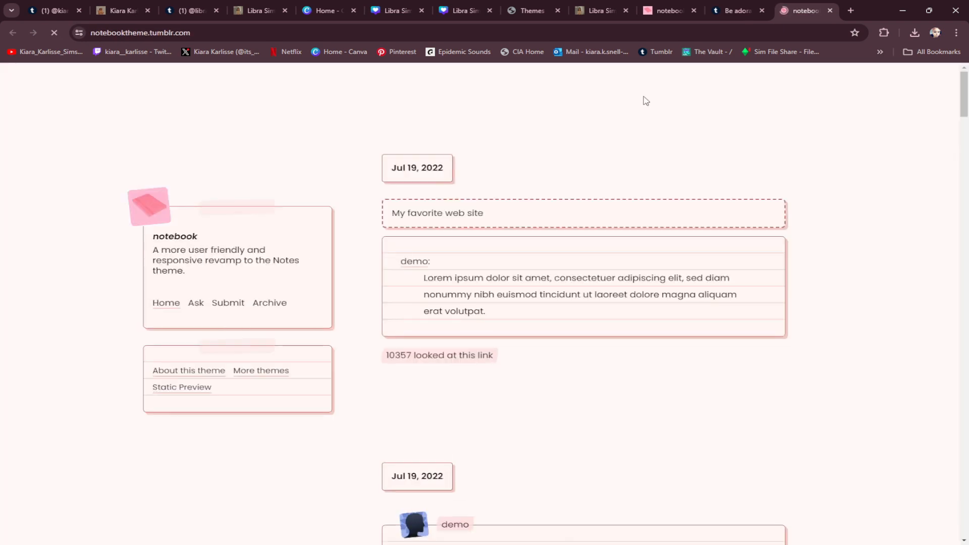
pyautogui.scroll(-18, 276, 318)
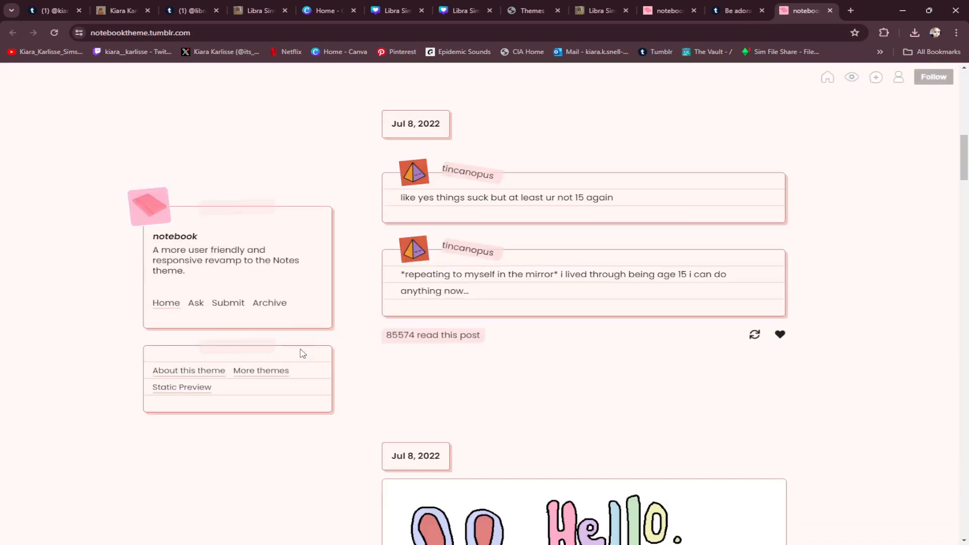
pyautogui.scroll(10, 305, 370)
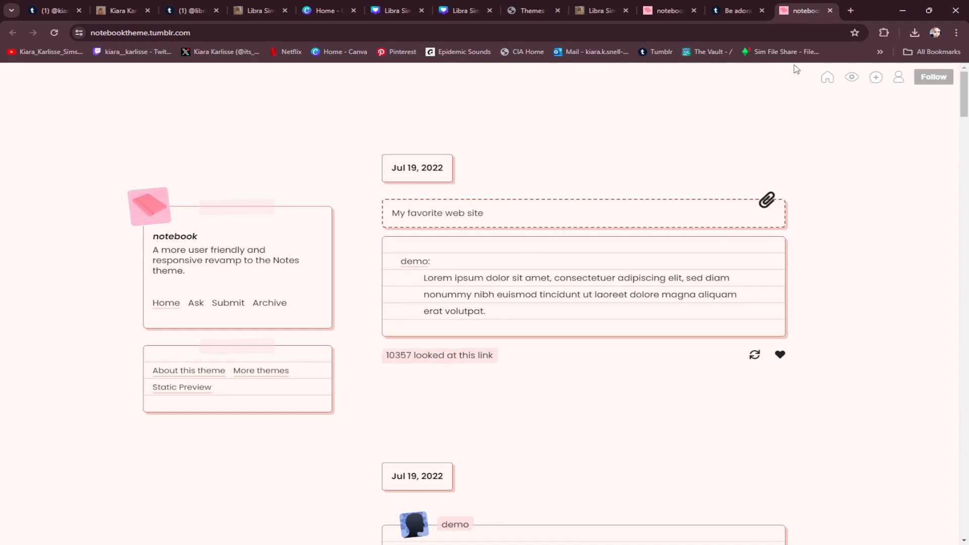
pyautogui.click(694, 11)
pyautogui.click(762, 11)
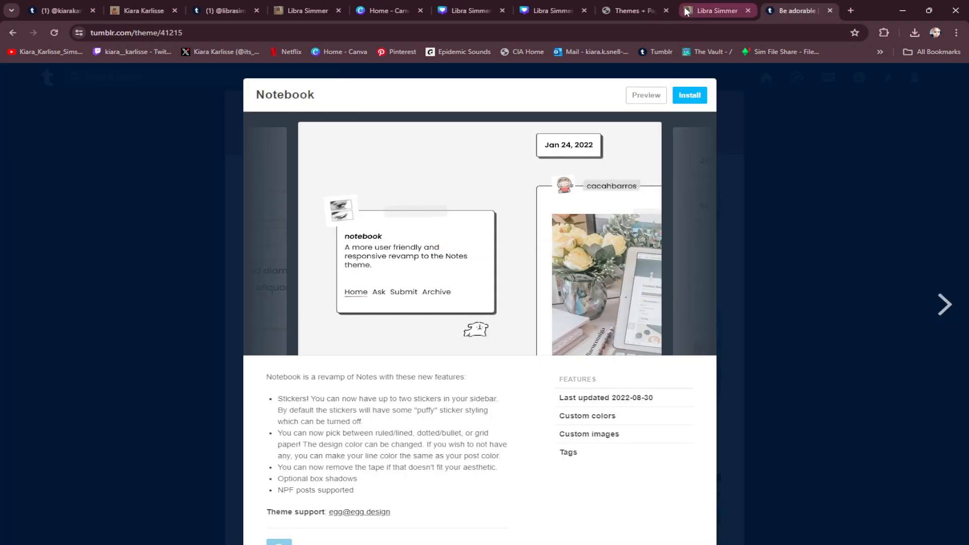
# Install the Notebook theme on the librasimmer17 blog
pyautogui.click(685, 98)
pyautogui.click(699, 120)
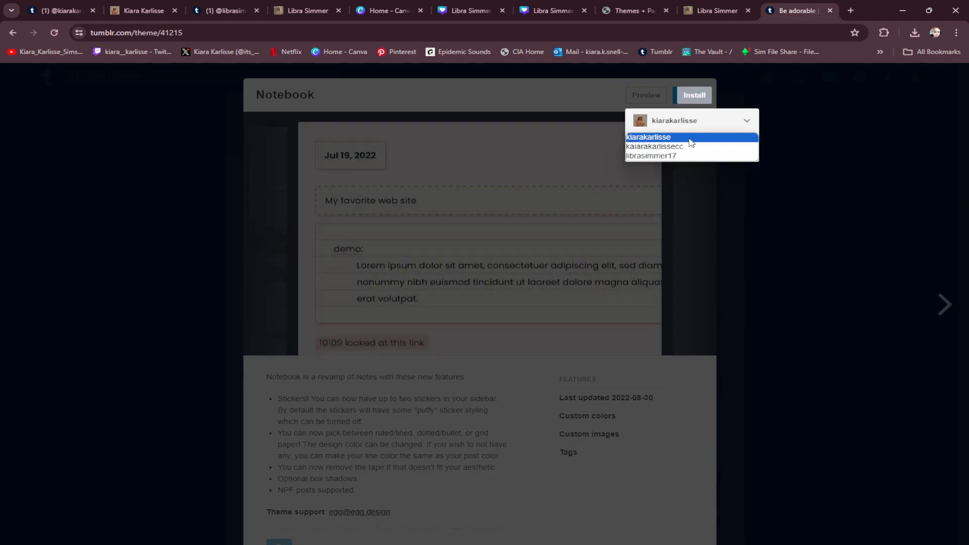
pyautogui.click(689, 157)
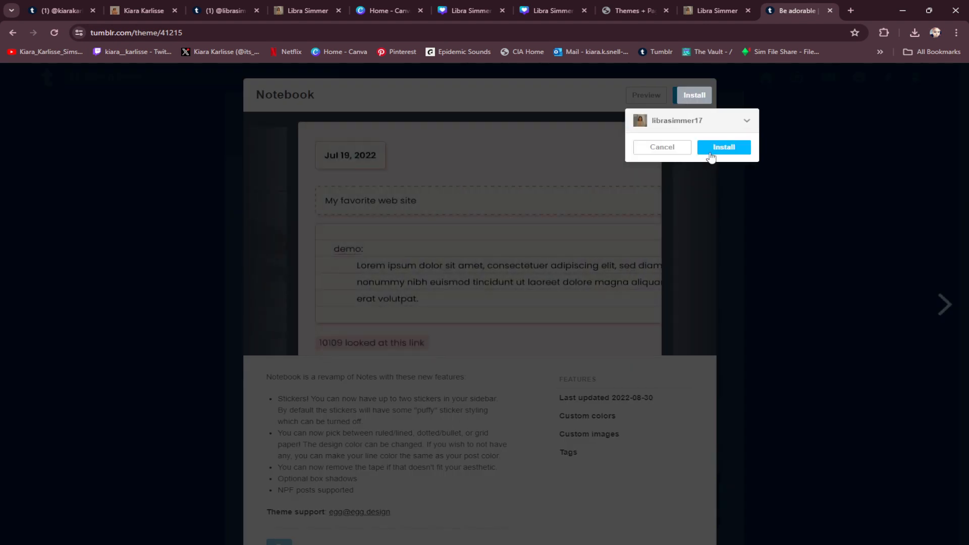
pyautogui.click(710, 152)
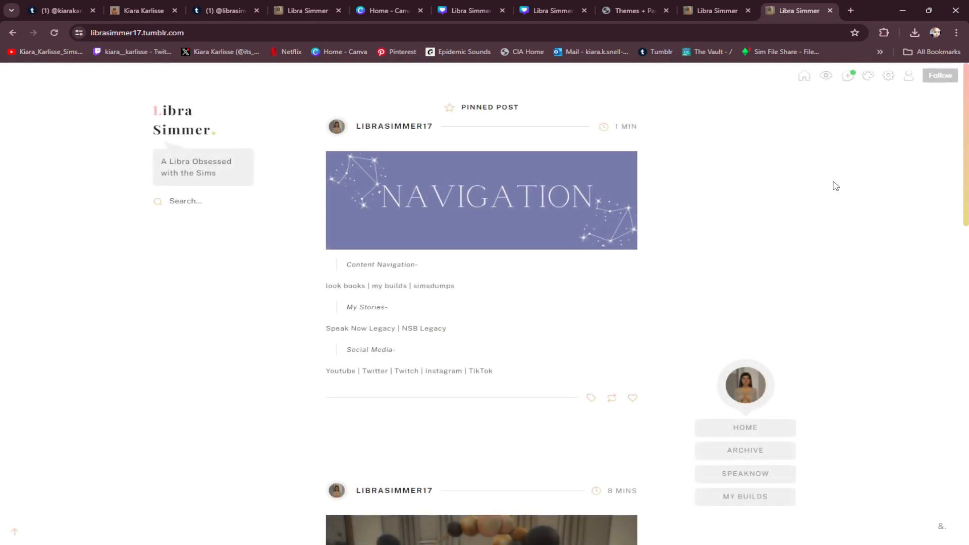
# Reload the public librasimmer17 blog page to view the installed theme, and close the duplicate blog page
pyautogui.scroll(-5, 671, 281)
pyautogui.scroll(5, 661, 287)
pyautogui.click(706, 8)
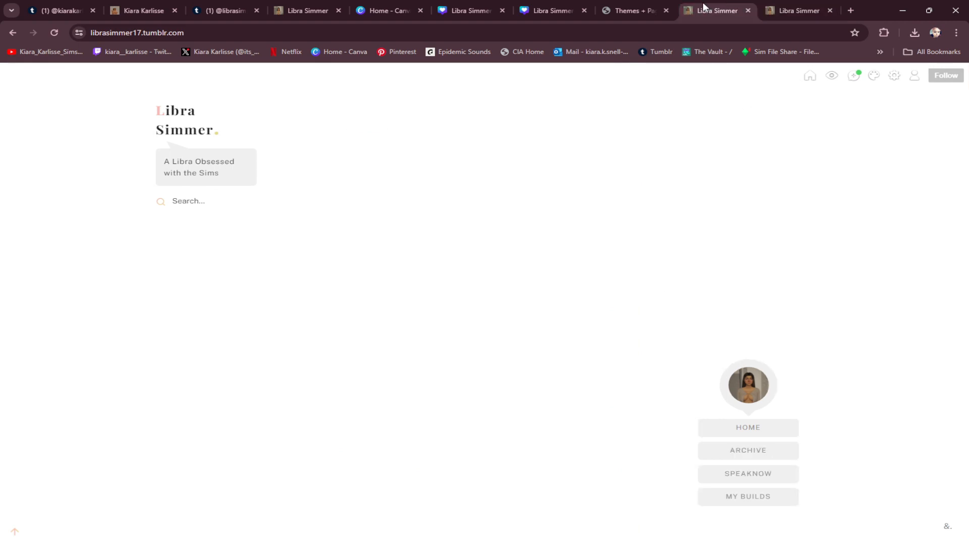
pyautogui.click(622, 9)
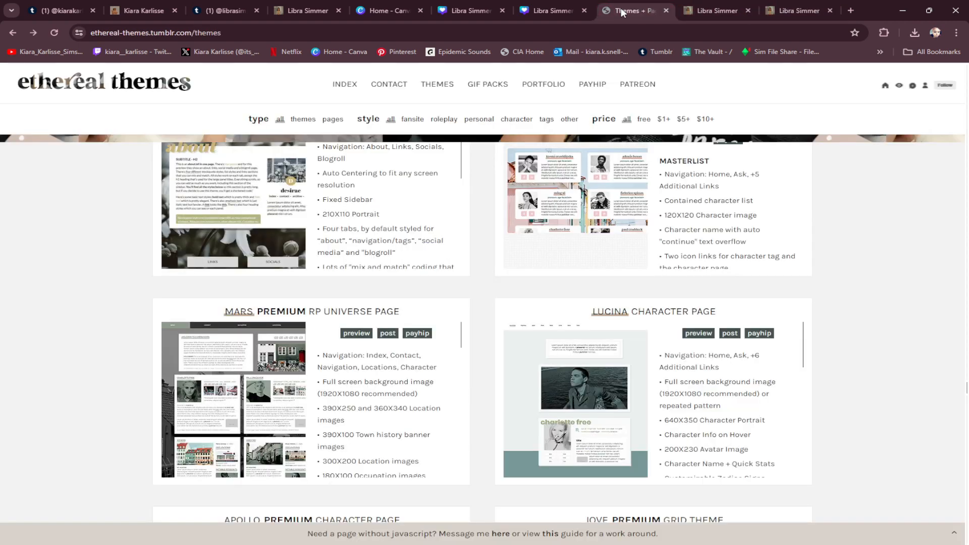
pyautogui.click(727, 9)
pyautogui.click(774, 8)
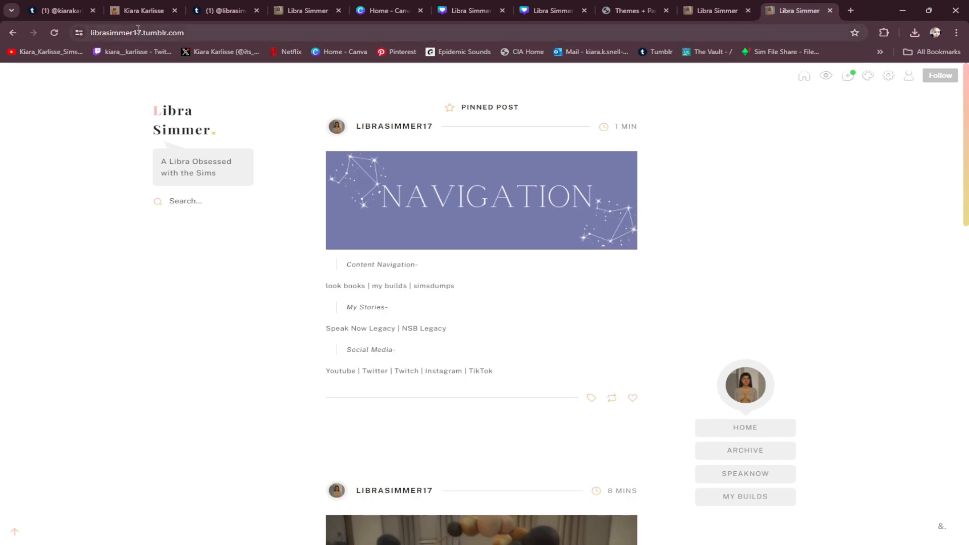
pyautogui.click(50, 34)
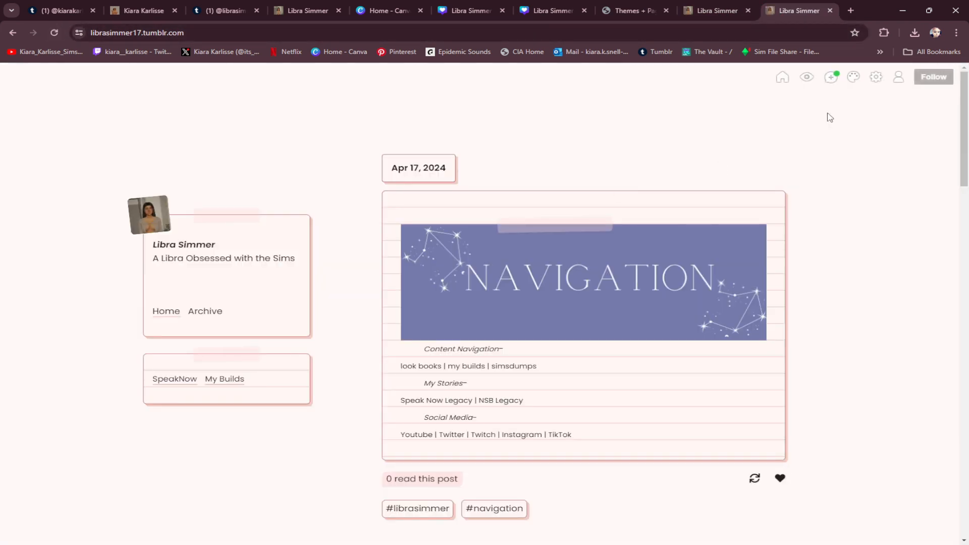
pyautogui.click(747, 11)
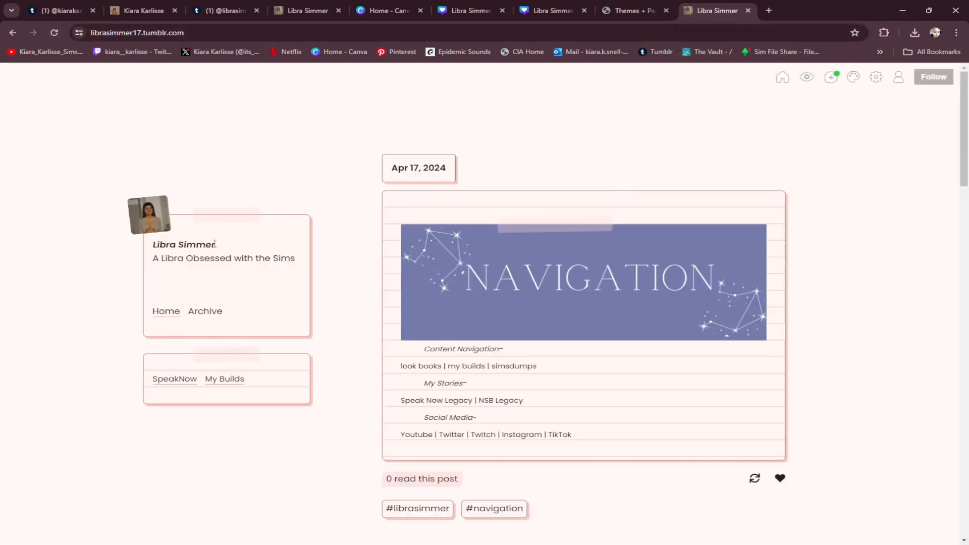
# Review how the navigation post and the story posts look on the librasimmer17 blog in the Notebook theme
pyautogui.scroll(-10, 729, 243)
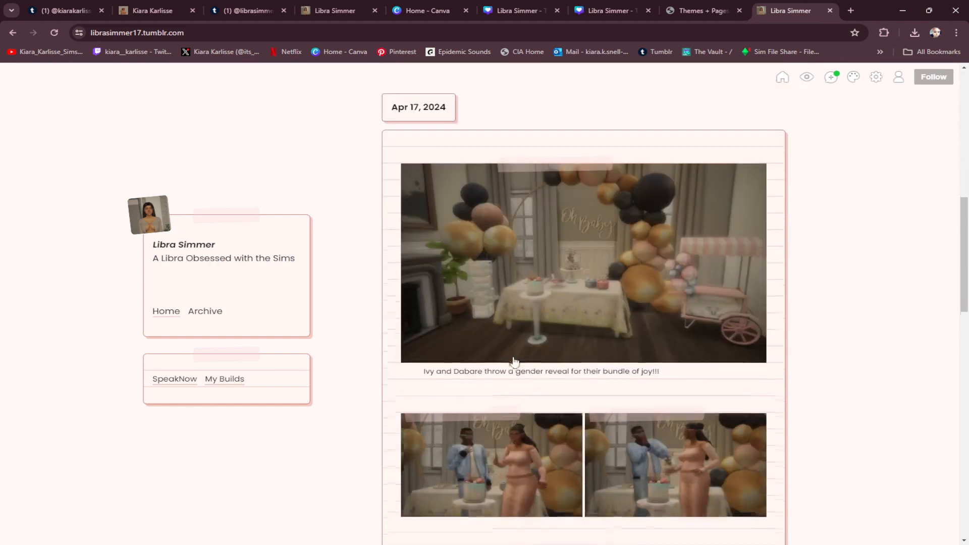
pyautogui.scroll(-9, 514, 362)
pyautogui.scroll(19, 342, 392)
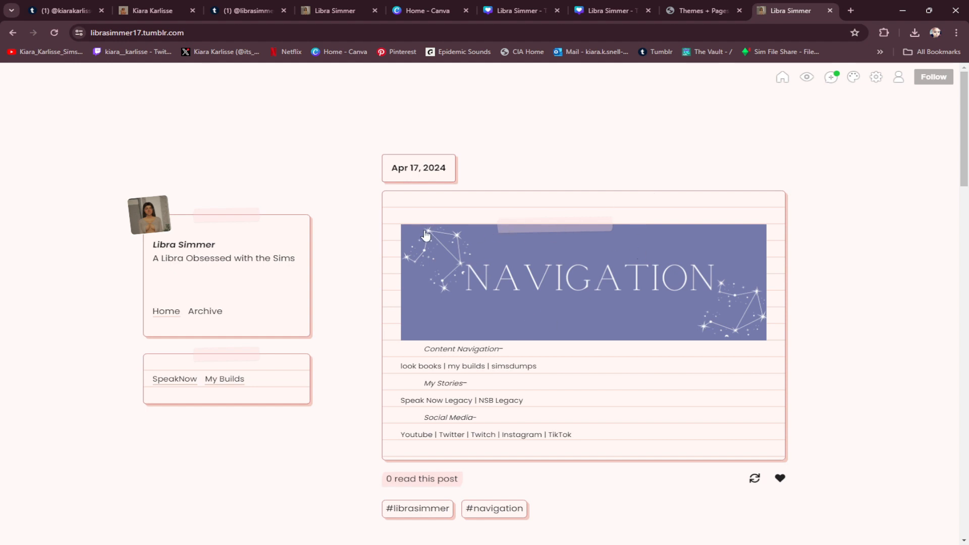
pyautogui.scroll(-1, 439, 272)
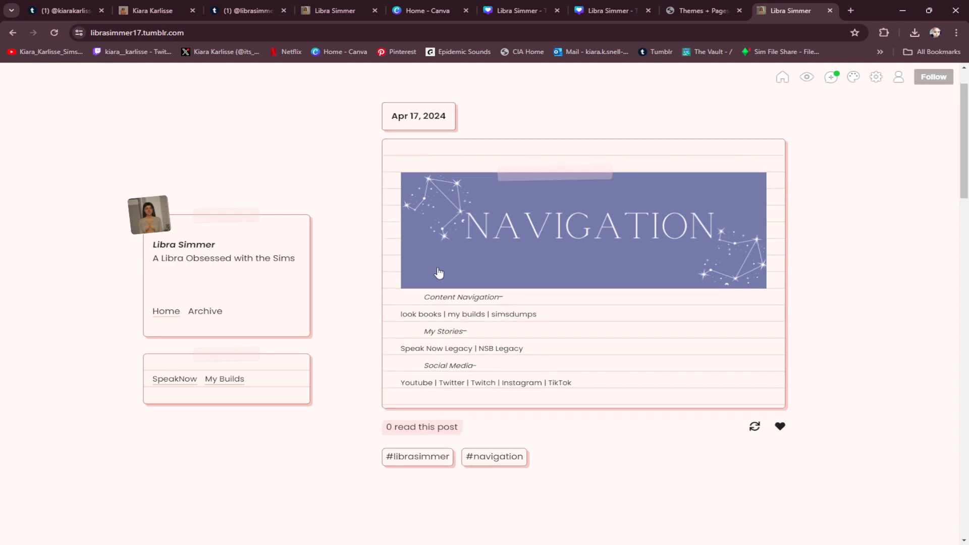
pyautogui.scroll(-15, 439, 273)
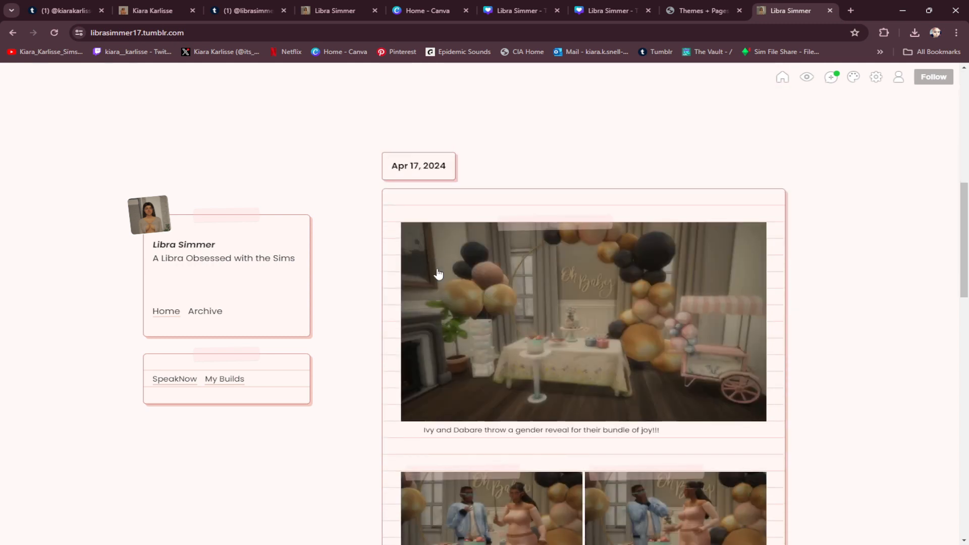
pyautogui.scroll(-10, 552, 342)
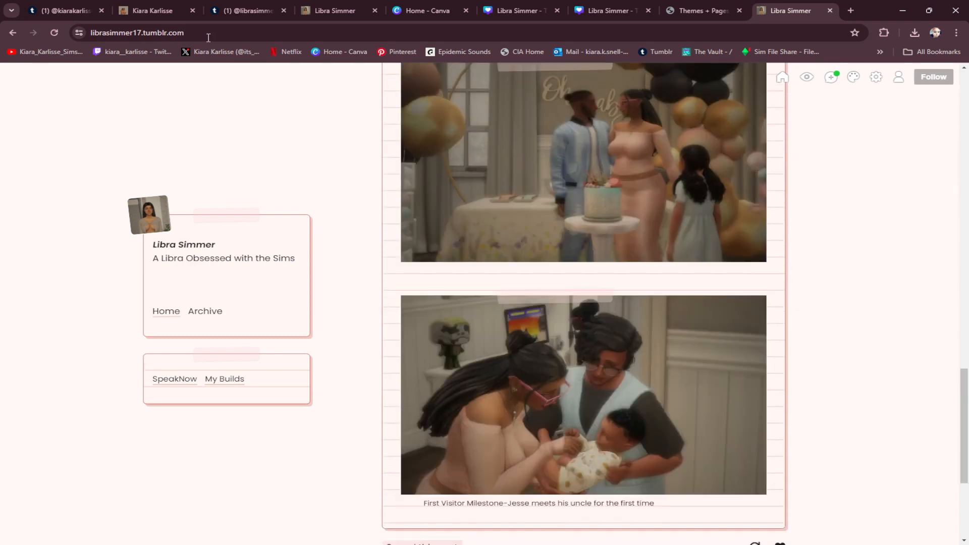
# Examine the creator's main Tumblr blog for comparison, including its header, pinned navigation post, sidebar sections and reblogged posts
pyautogui.click(156, 14)
pyautogui.scroll(20, 233, 196)
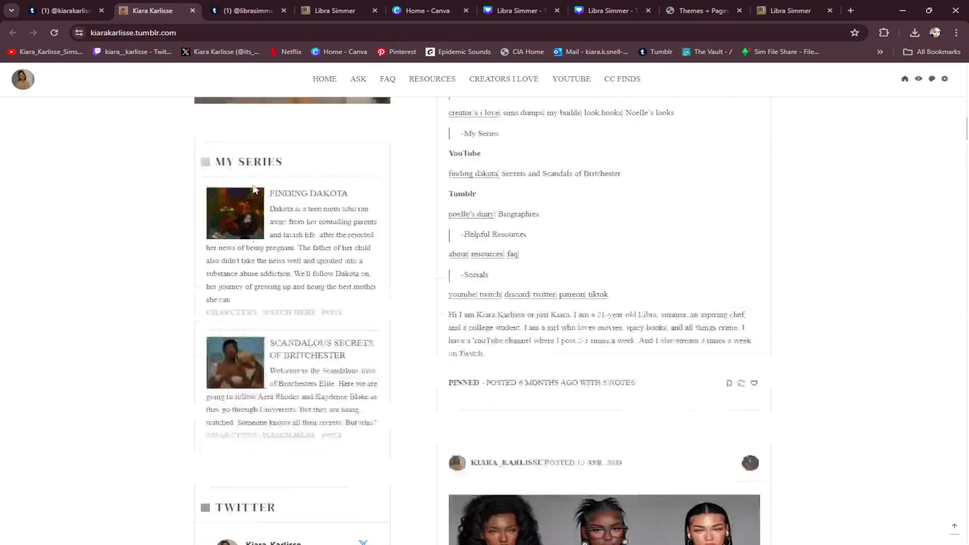
pyautogui.scroll(-10, 252, 224)
pyautogui.scroll(-3, 290, 244)
pyautogui.scroll(1, 290, 244)
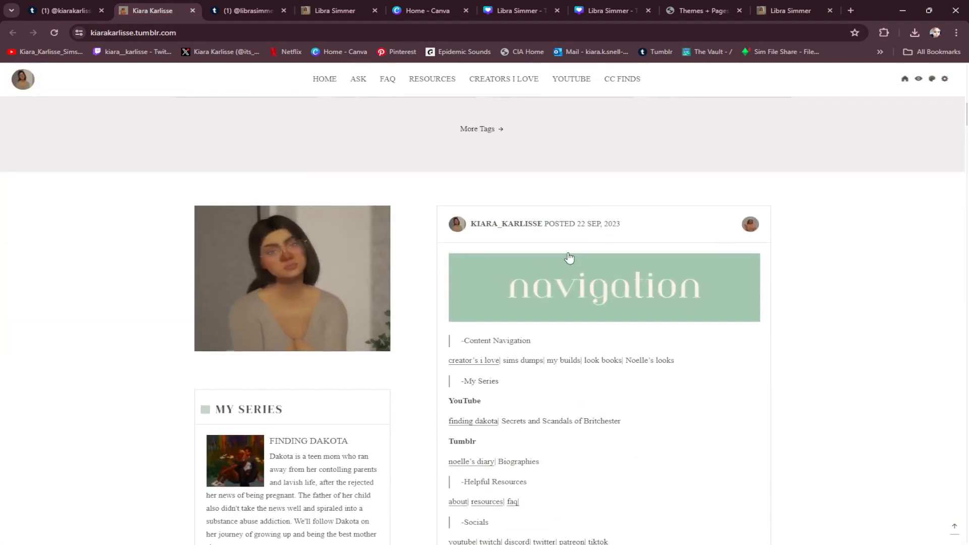
pyautogui.scroll(-4, 744, 243)
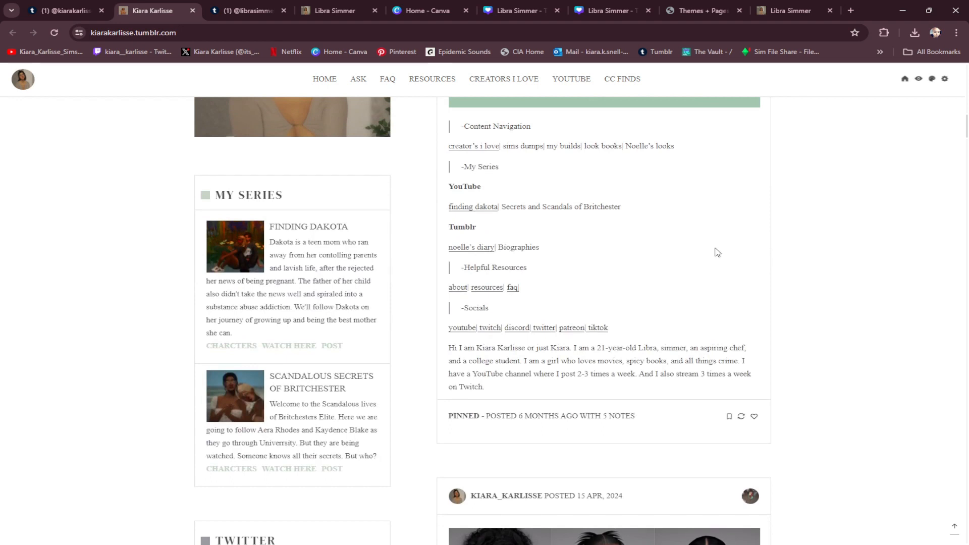
pyautogui.scroll(4, 720, 195)
pyautogui.scroll(-15, 707, 421)
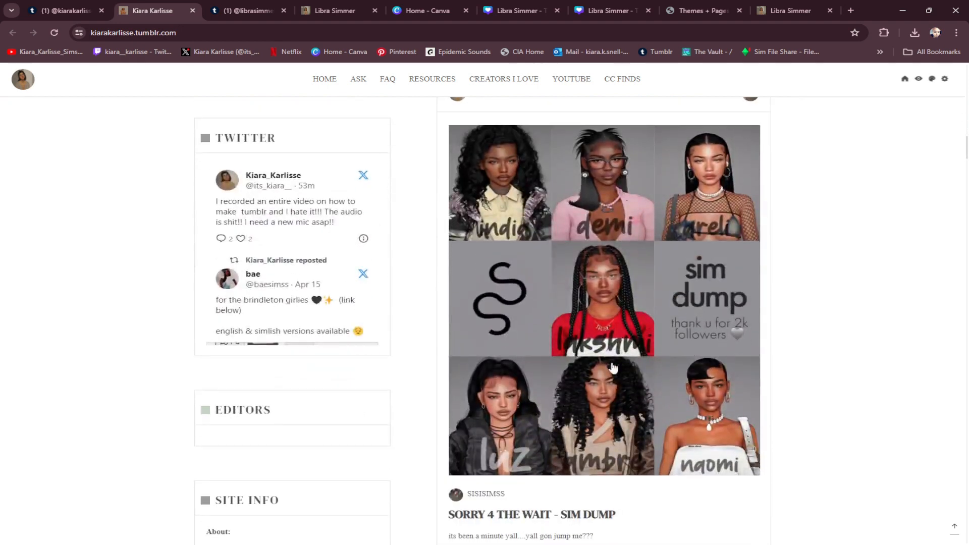
pyautogui.scroll(-10, 640, 330)
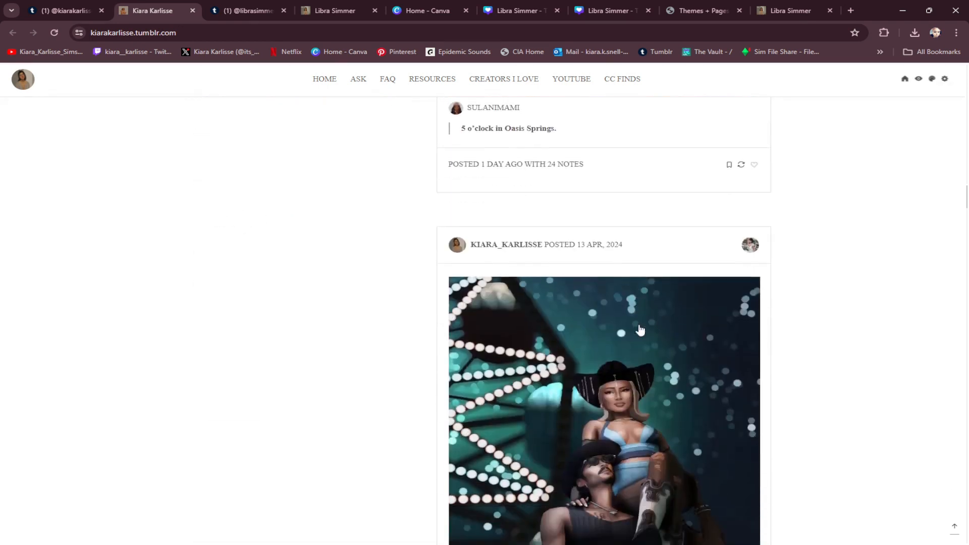
pyautogui.scroll(13, 412, 352)
pyautogui.scroll(15, 411, 352)
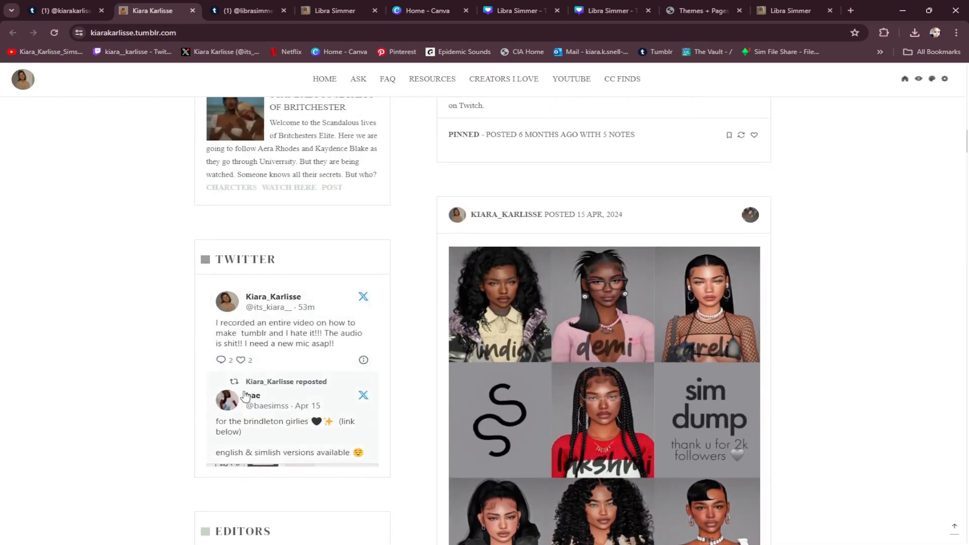
pyautogui.scroll(8, 256, 392)
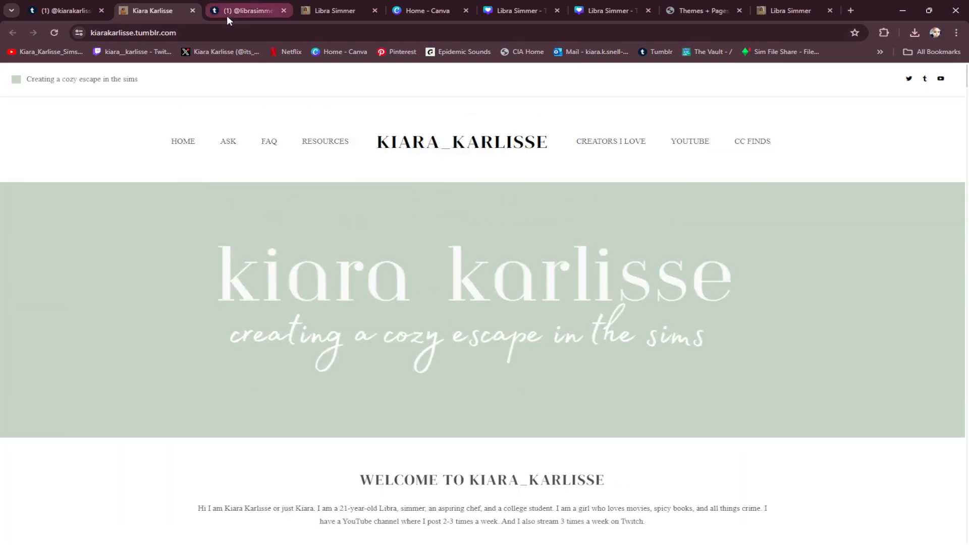
# Return to the Libra Simmer blog page and look through its posts again
pyautogui.click(771, 11)
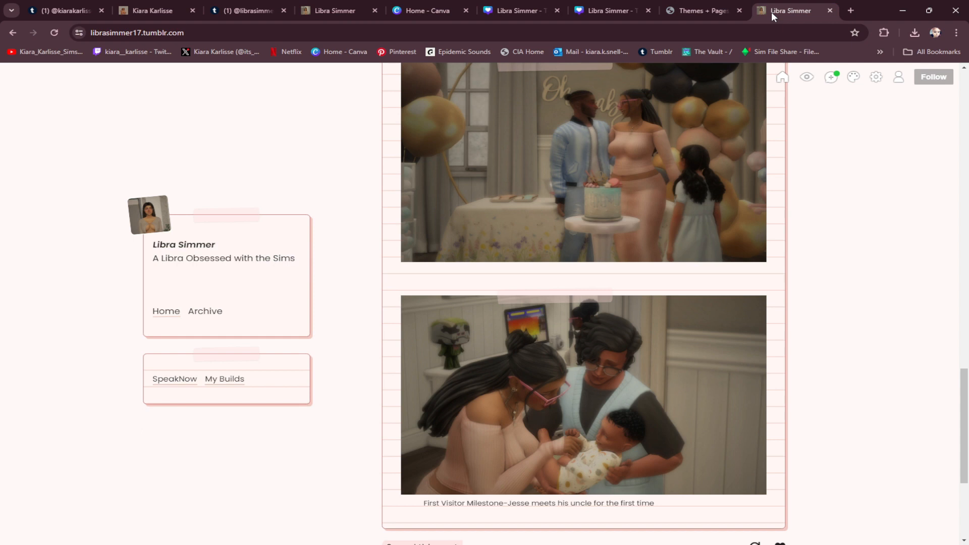
pyautogui.scroll(-5, 468, 163)
pyautogui.scroll(15, 468, 163)
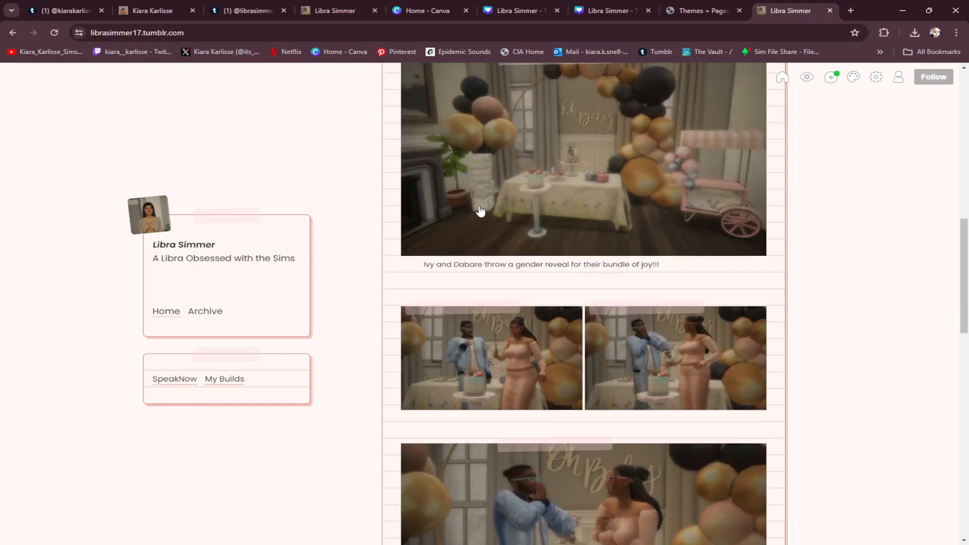
# Open the theme customizer for the Libra Simmer blog and examine the Notebook theme's appearance and color options
pyautogui.scroll(5, 493, 244)
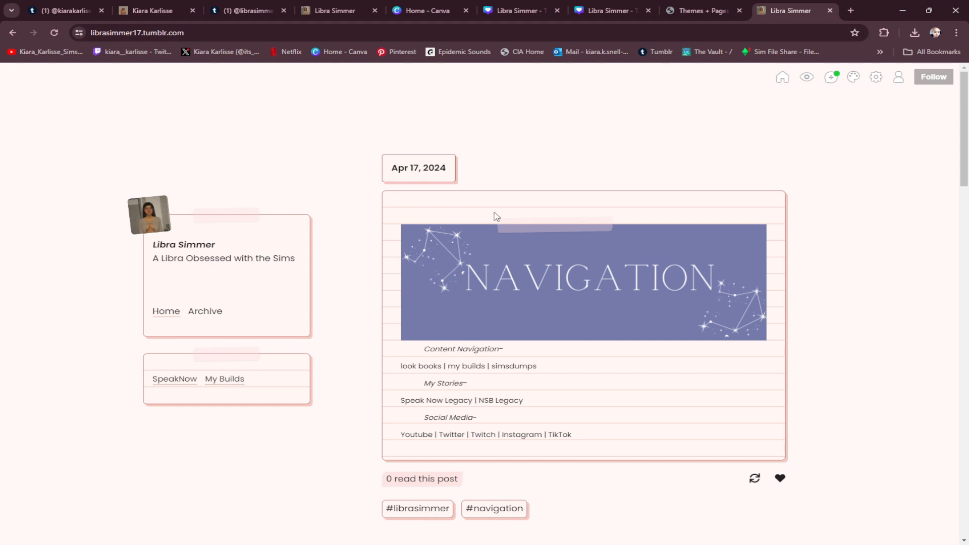
pyautogui.click(854, 78)
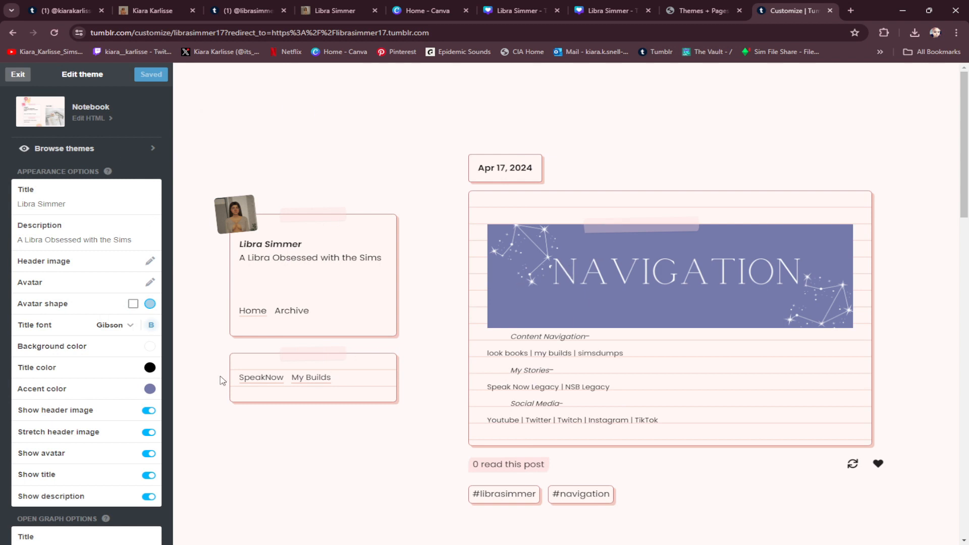
pyautogui.scroll(-2, 121, 381)
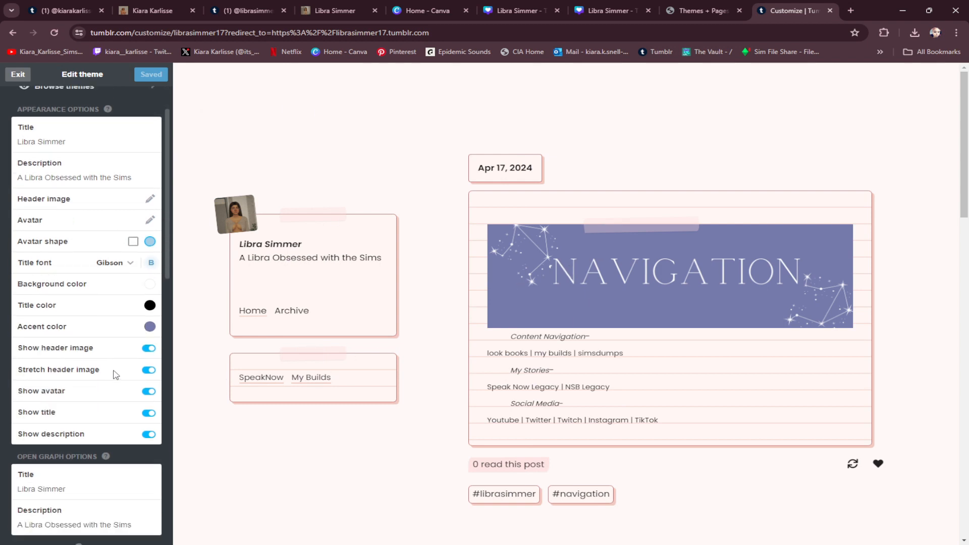
pyautogui.scroll(1, 112, 277)
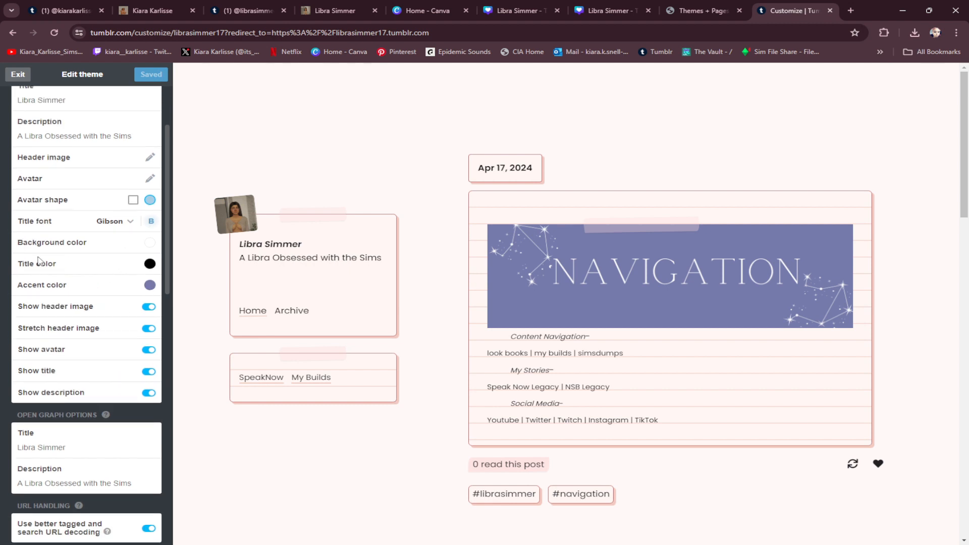
pyautogui.scroll(1, 80, 142)
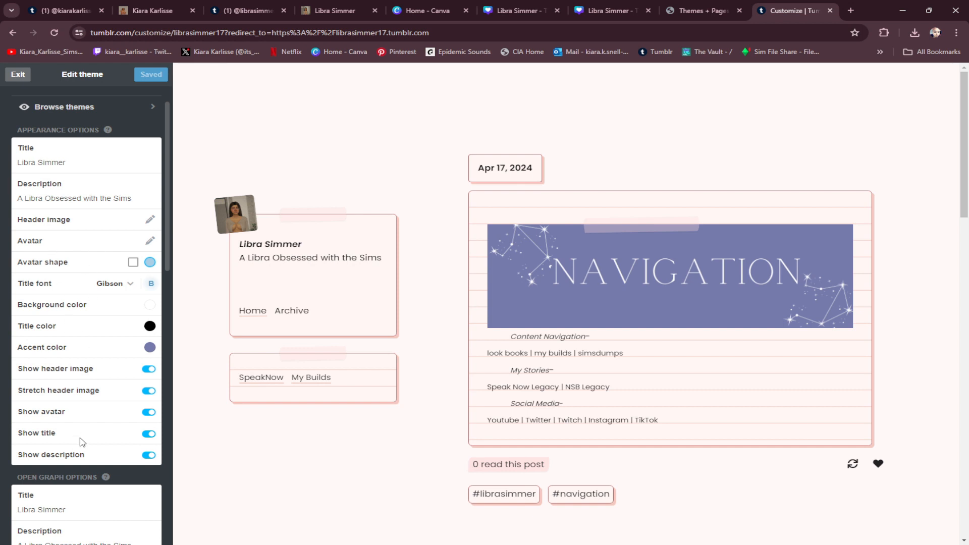
pyautogui.scroll(-3, 82, 442)
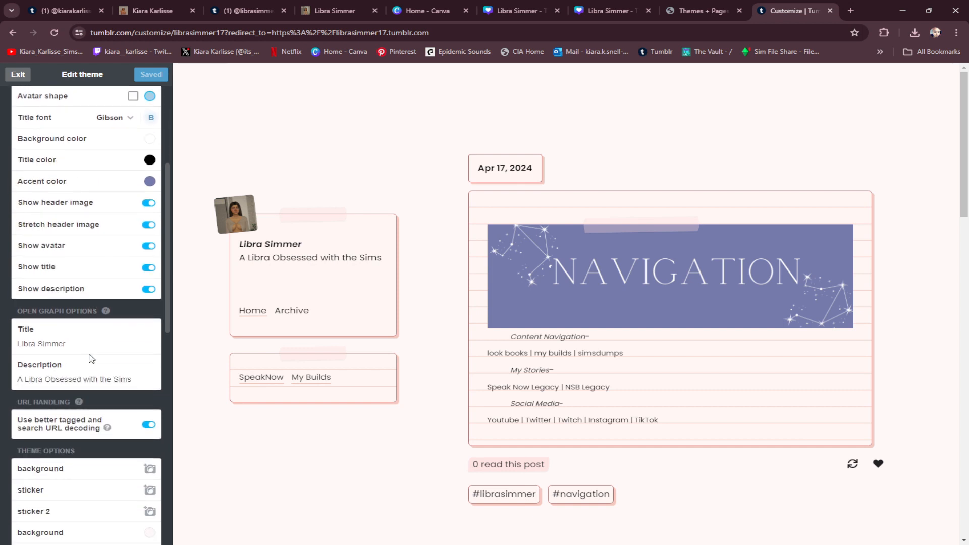
pyautogui.scroll(-2, 93, 348)
pyautogui.scroll(-3, 96, 331)
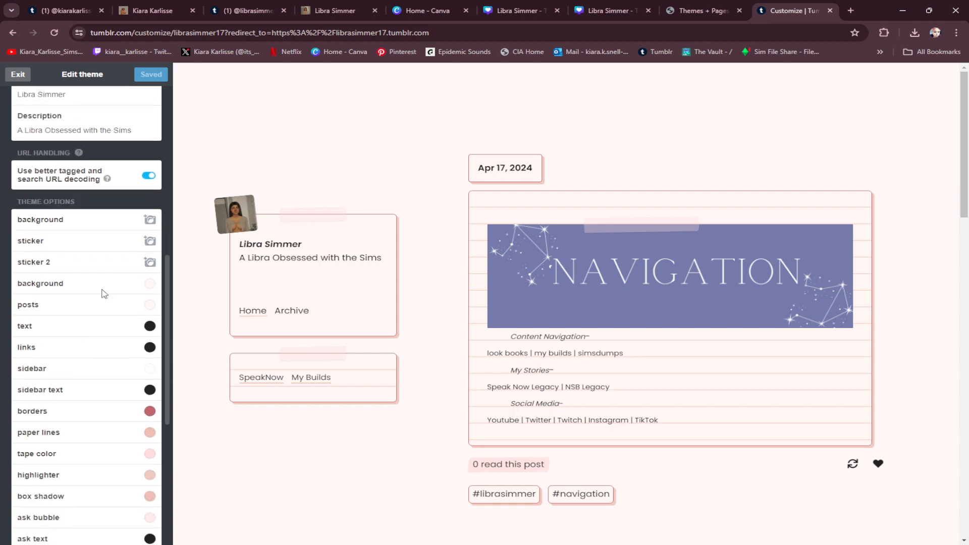
pyautogui.scroll(-1, 120, 291)
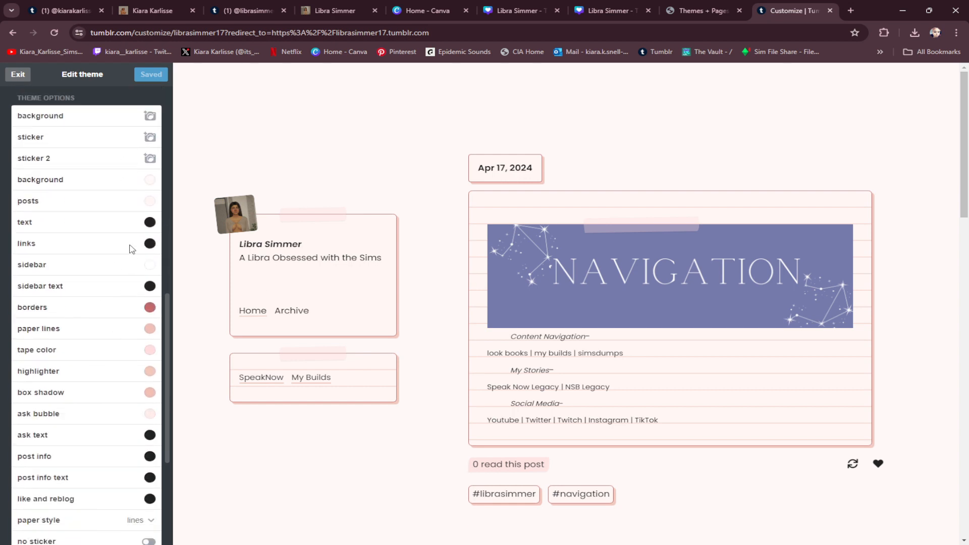
pyautogui.scroll(-1, 112, 508)
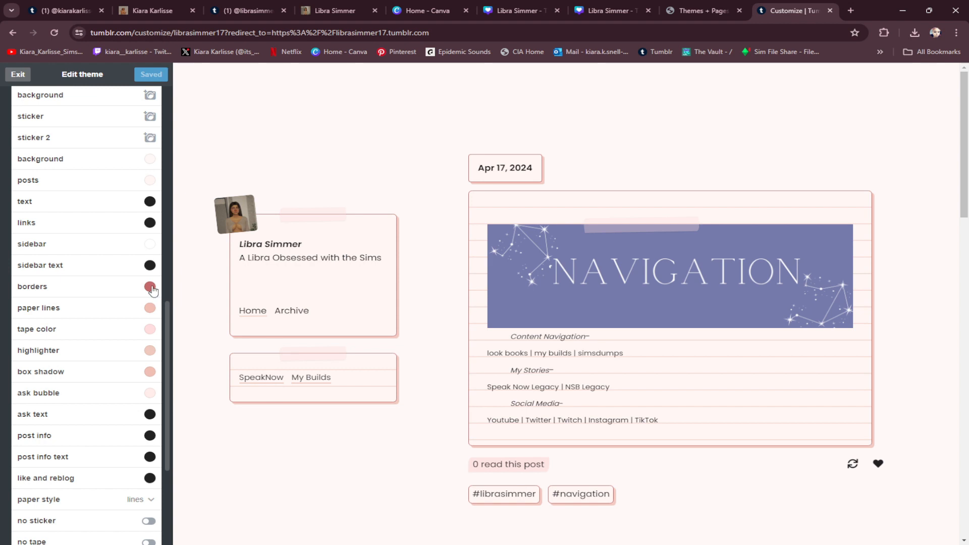
pyautogui.scroll(1, 150, 448)
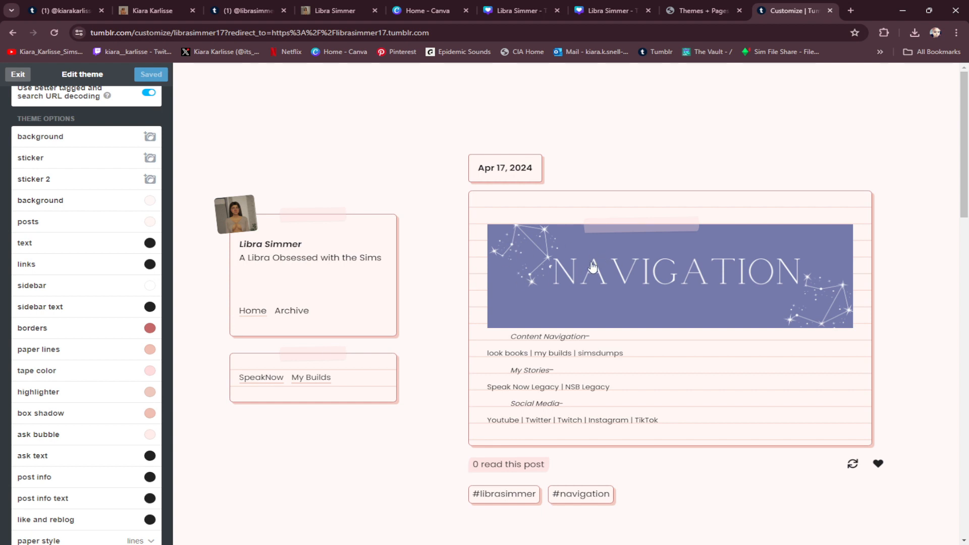
# Switch to the Libra Simmer design in Canva and copy the hex code of its banner background color, #757AAB
pyautogui.click(520, 10)
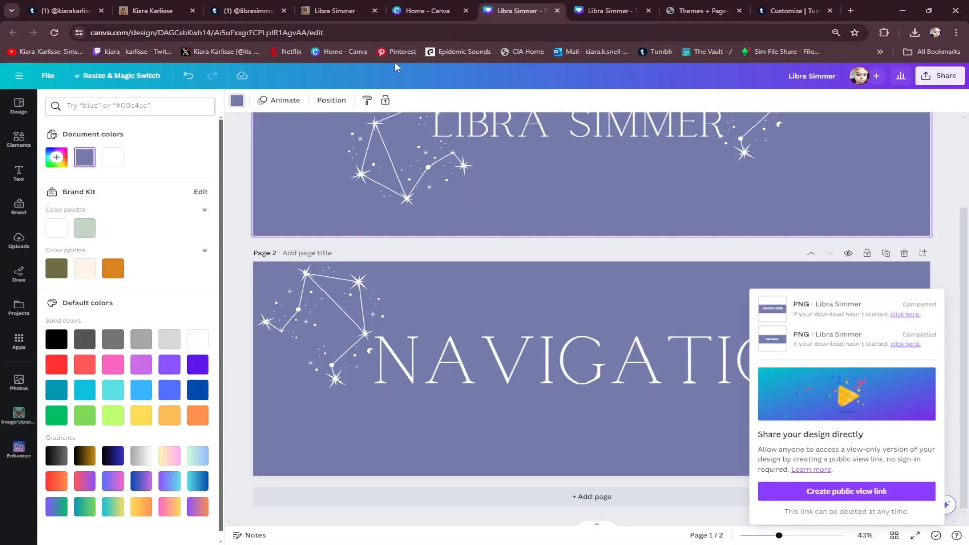
pyautogui.click(237, 101)
pyautogui.click(237, 100)
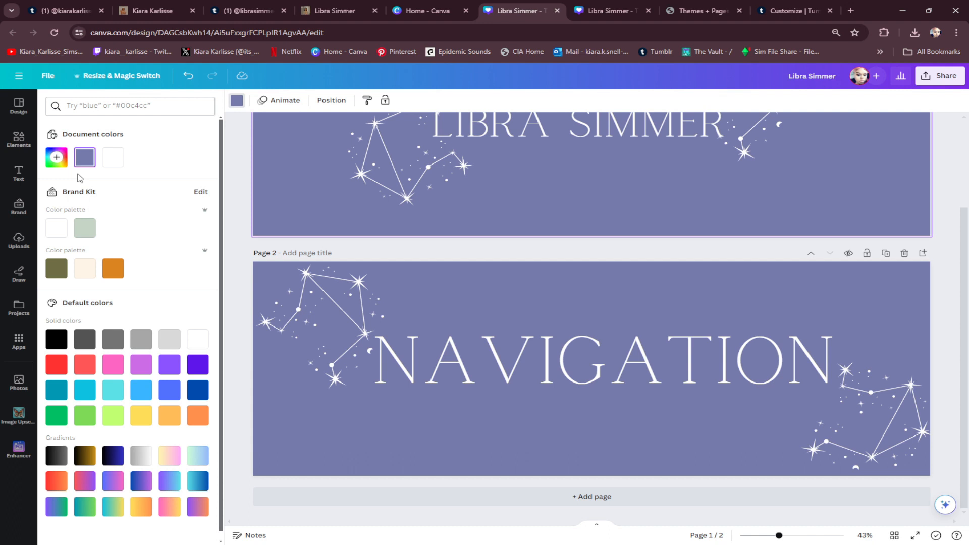
pyautogui.click(56, 157)
pyautogui.rightClick(81, 275)
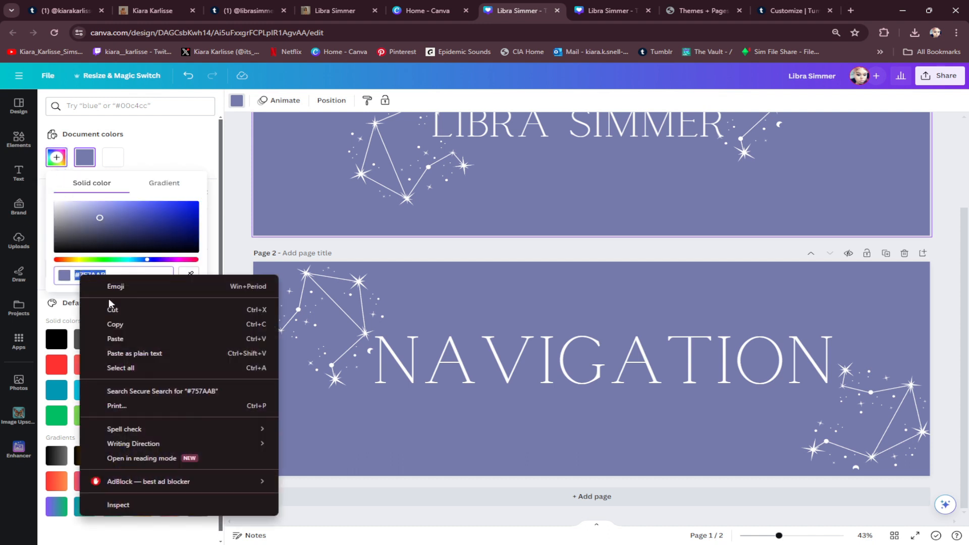
pyautogui.click(116, 325)
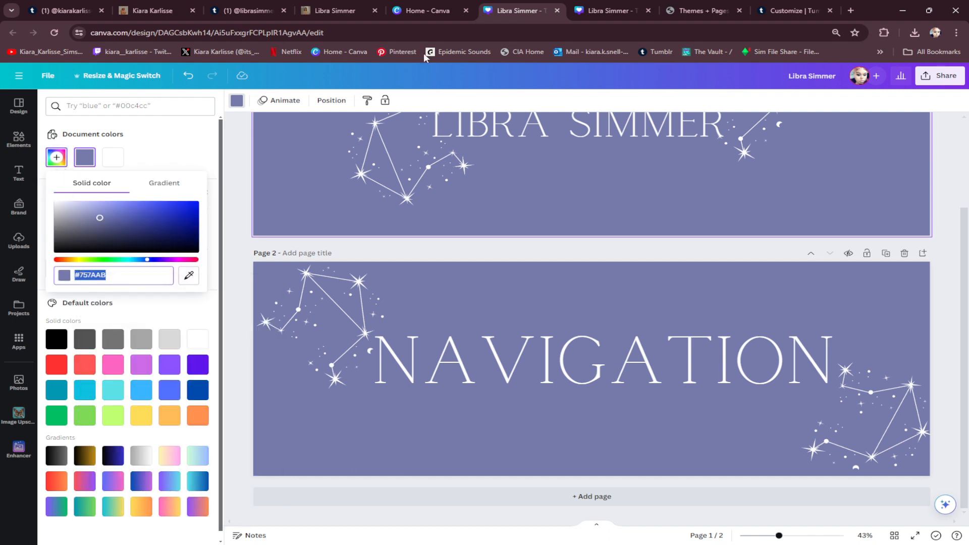
# Return to the Tumblr theme customizer and set the borders color to the copied #757aab
pyautogui.click(776, 11)
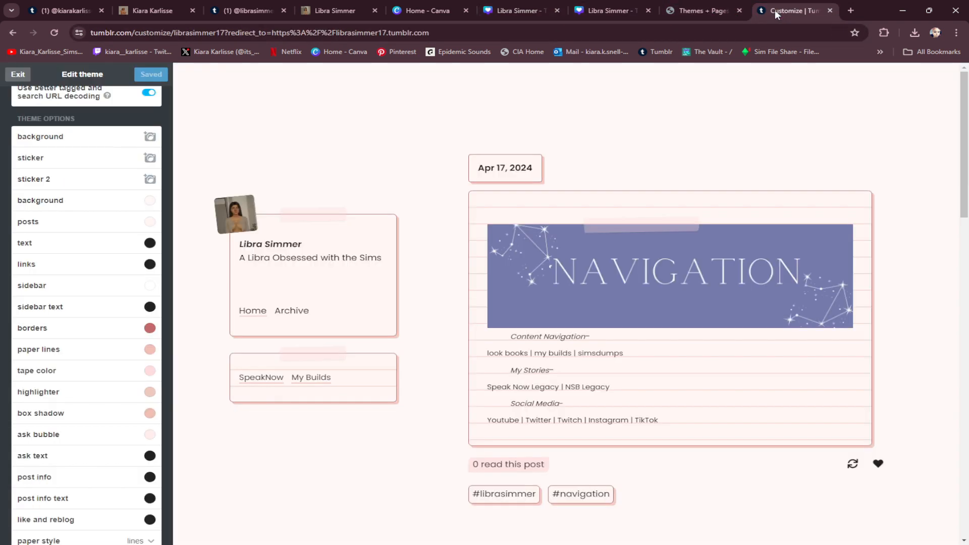
pyautogui.click(149, 328)
pyautogui.rightClick(298, 330)
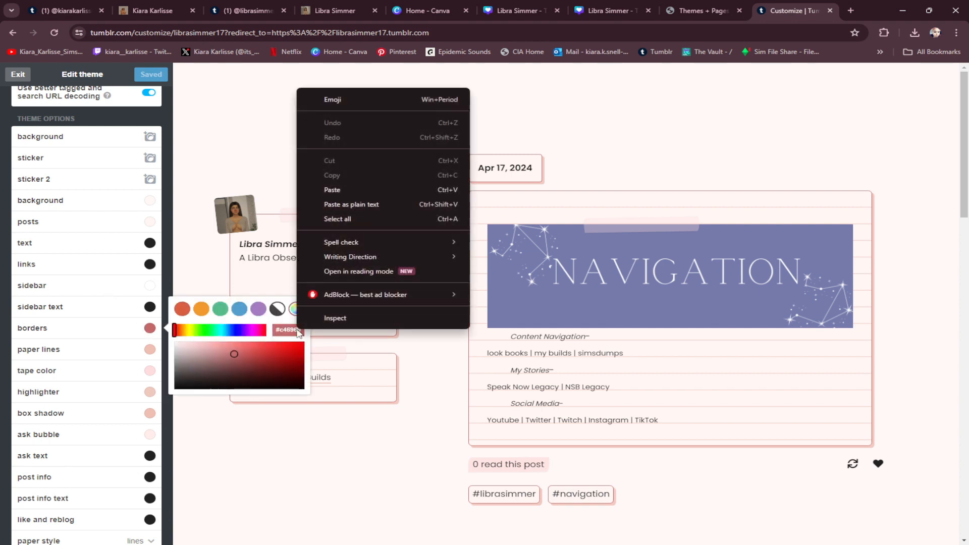
pyautogui.click(333, 190)
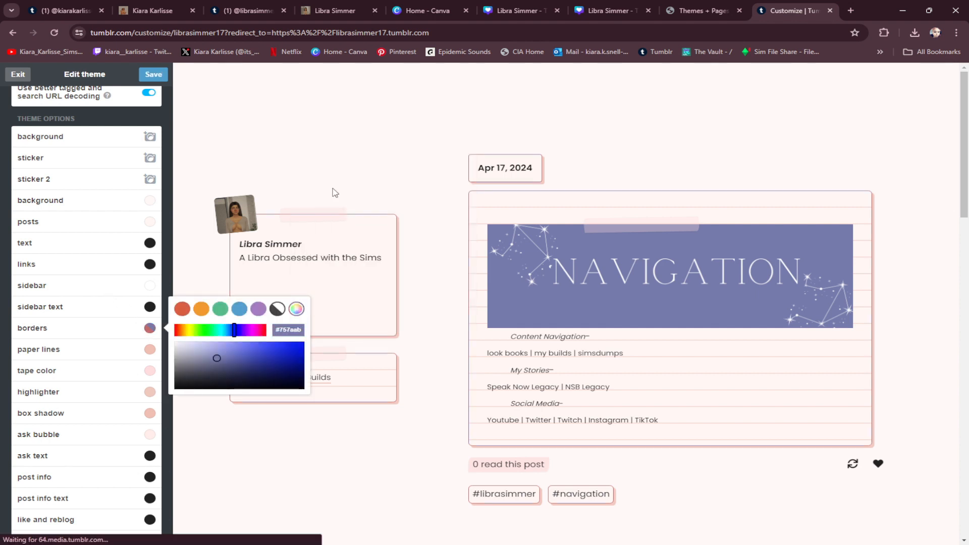
pyautogui.click(311, 460)
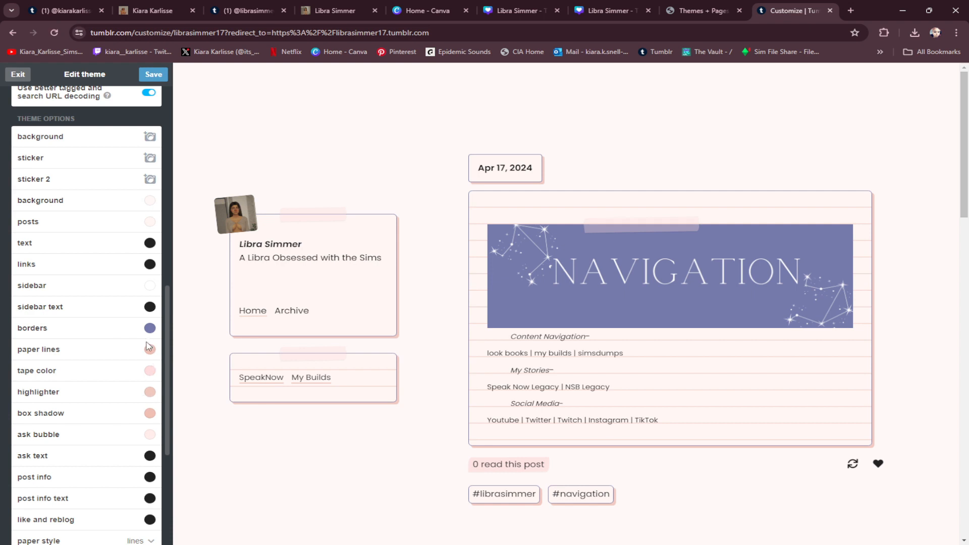
# Set the paper lines color to the copied #757aab and mute it to a greyer shade of about #9194aa
pyautogui.click(148, 353)
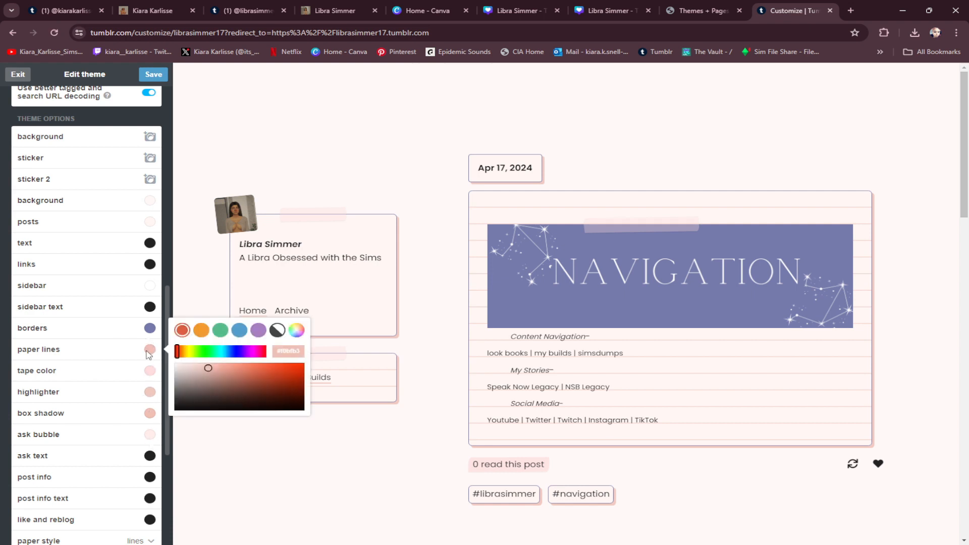
pyautogui.rightClick(284, 352)
pyautogui.click(361, 211)
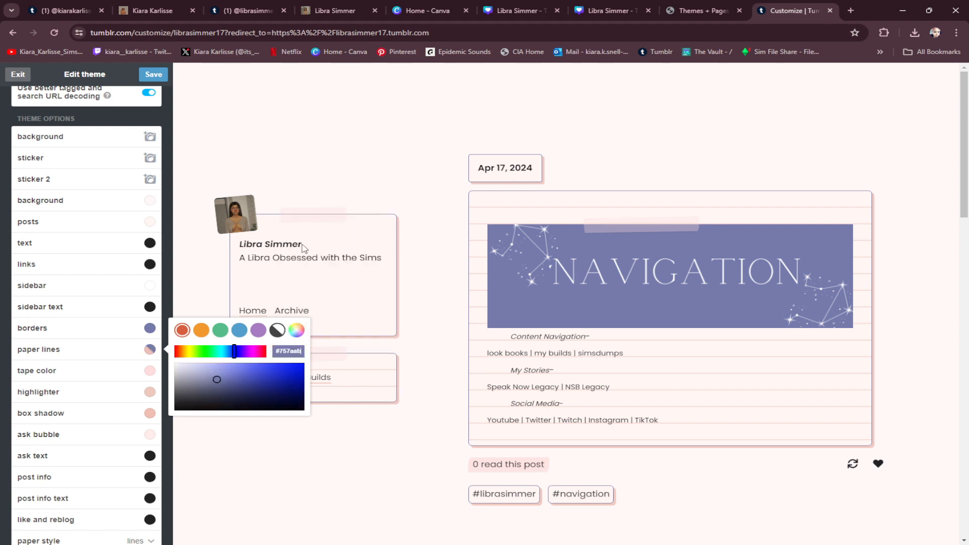
pyautogui.moveTo(221, 382); pyautogui.dragTo(195, 380)
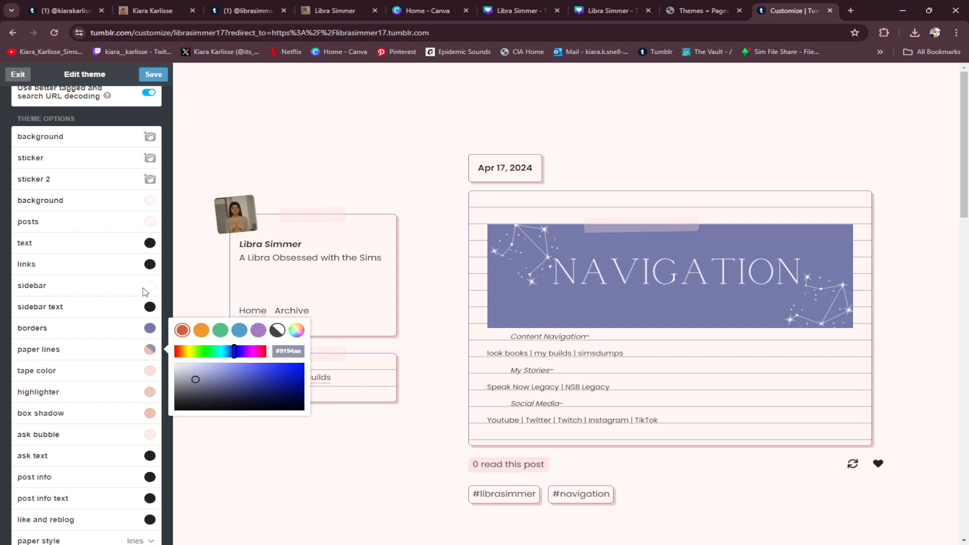
# Set the tape color to the copied #757aab and desaturate it to a soft blue-grey
pyautogui.click(153, 374)
pyautogui.click(152, 373)
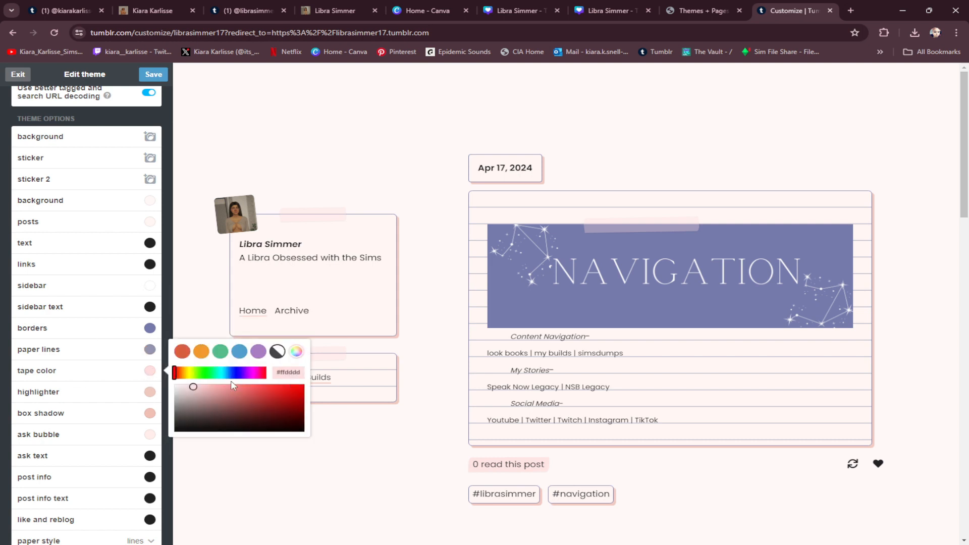
pyautogui.rightClick(286, 378)
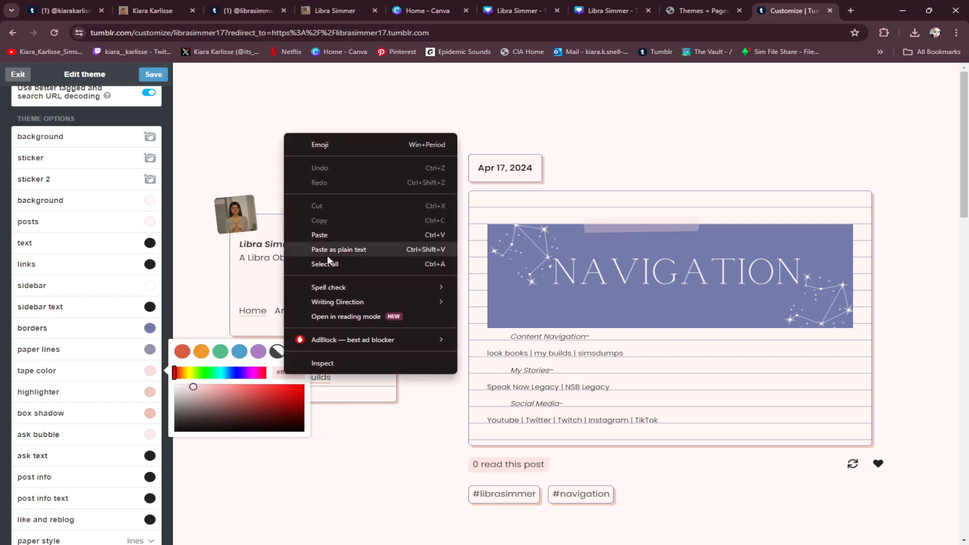
pyautogui.click(328, 237)
pyautogui.moveTo(216, 402); pyautogui.dragTo(187, 402)
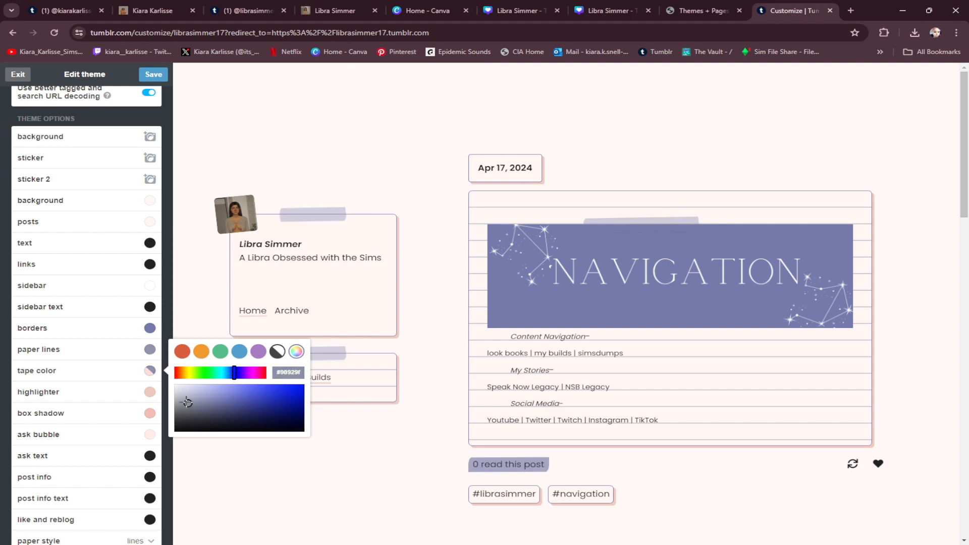
# Set the box shadow color to the copied #757aab and lighten it to a softer periwinkle tint
pyautogui.click(150, 413)
pyautogui.click(150, 413)
pyautogui.rightClick(289, 415)
pyautogui.click(307, 292)
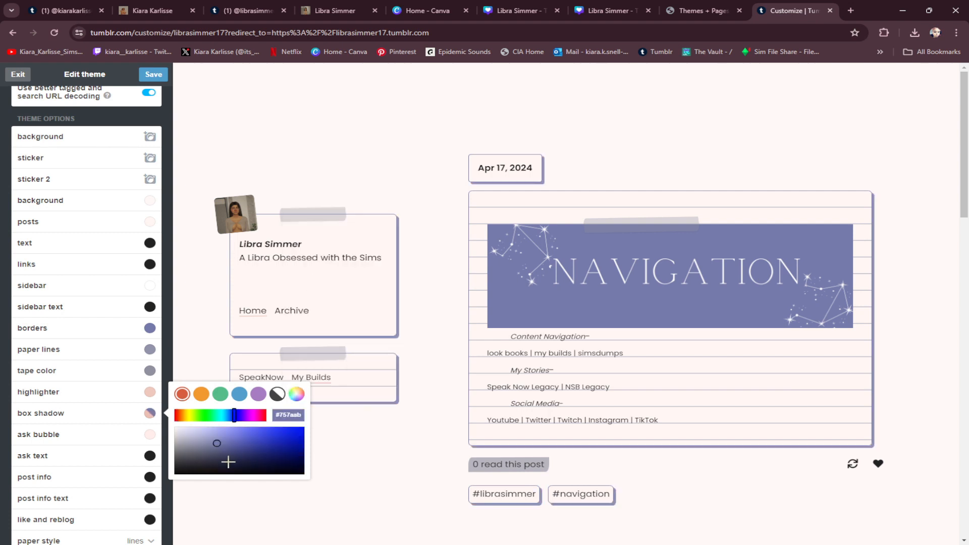
pyautogui.moveTo(216, 446); pyautogui.dragTo(199, 439)
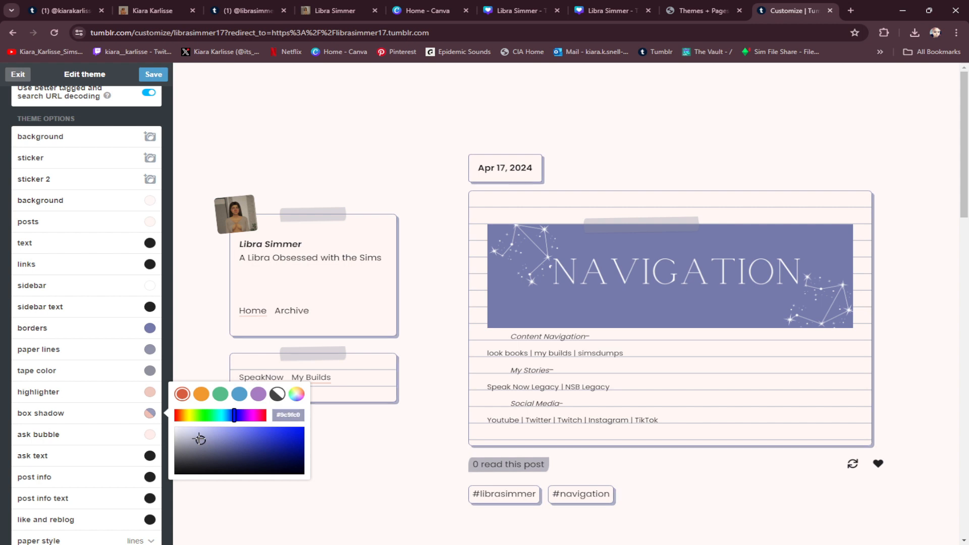
# Set the highlighter color to the copied #757aab and close the color picker
pyautogui.click(149, 399)
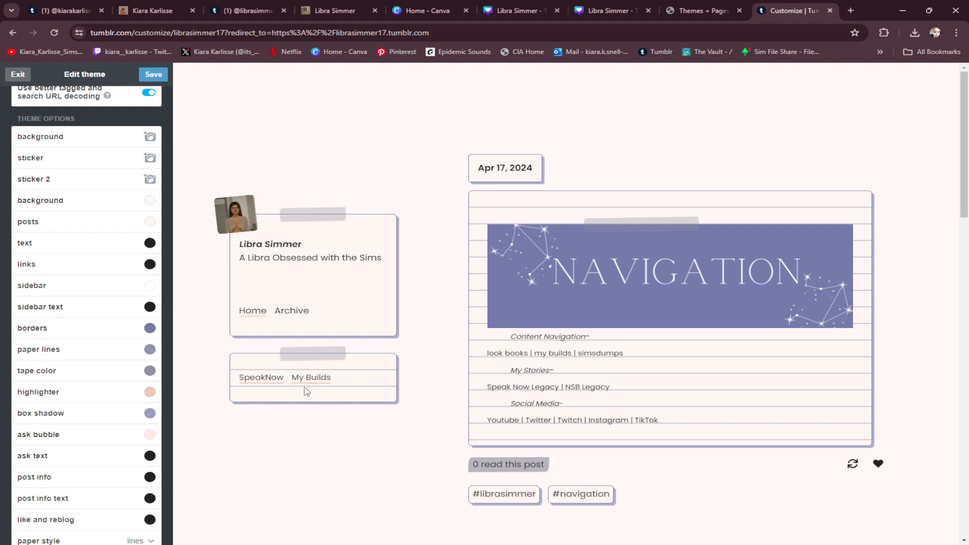
pyautogui.click(154, 398)
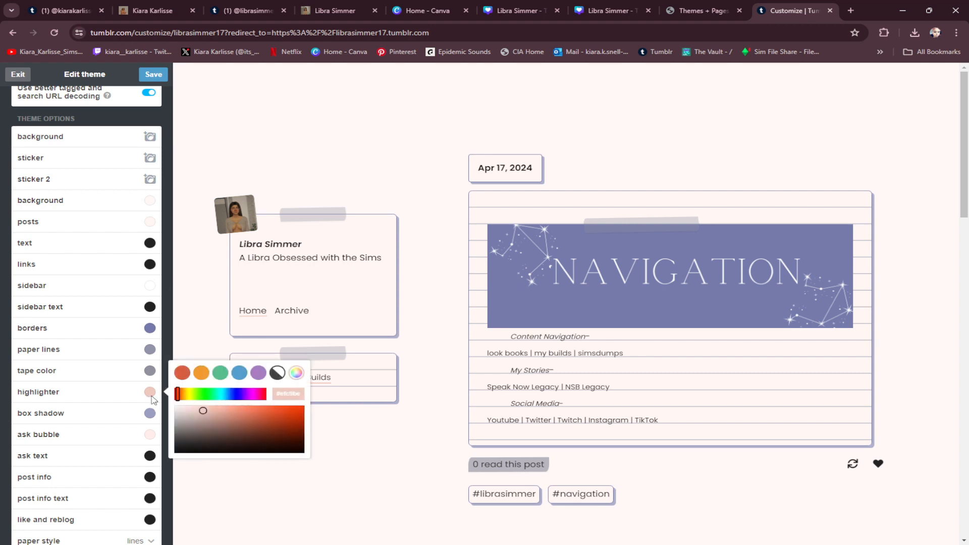
pyautogui.rightClick(298, 394)
pyautogui.click(334, 251)
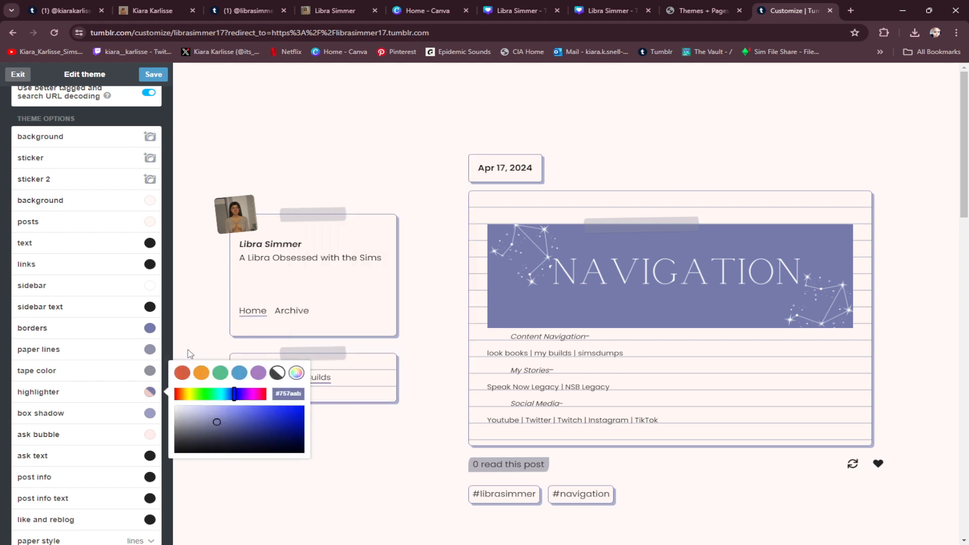
pyautogui.click(184, 332)
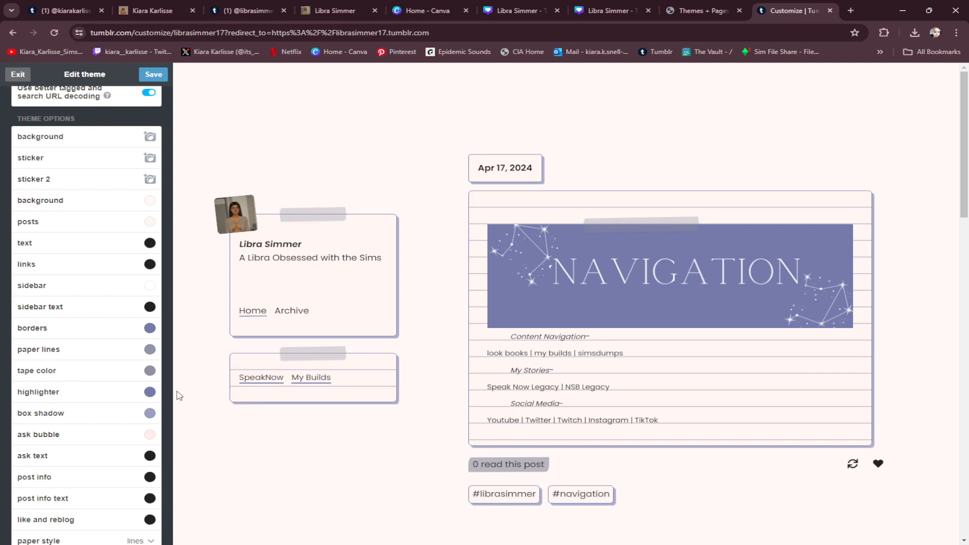
# Check the recolored posts in the preview, try the grid paper style, and switch the paper style to bullet
pyautogui.scroll(-10, 409, 374)
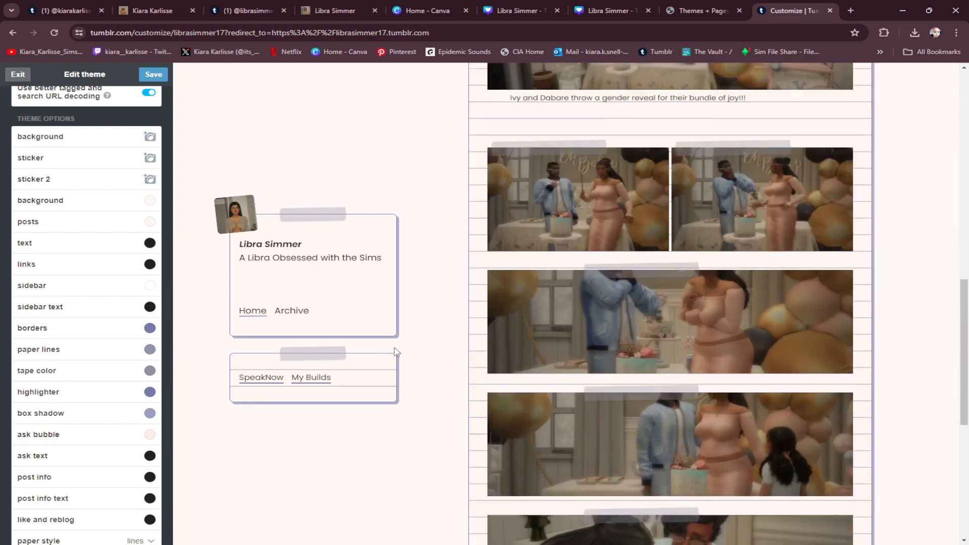
pyautogui.scroll(-5, 397, 351)
pyautogui.scroll(10, 398, 349)
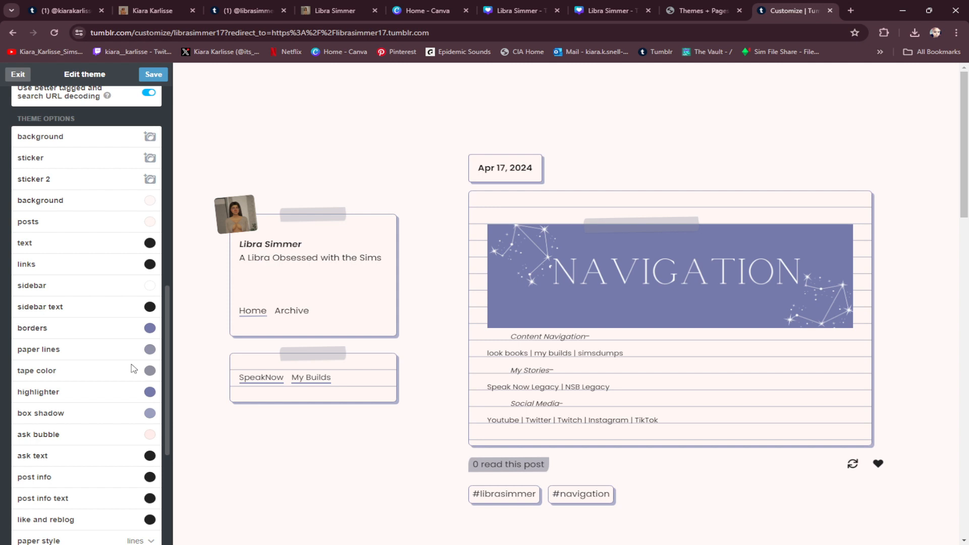
pyautogui.scroll(-1, 134, 369)
pyautogui.scroll(-4, 134, 368)
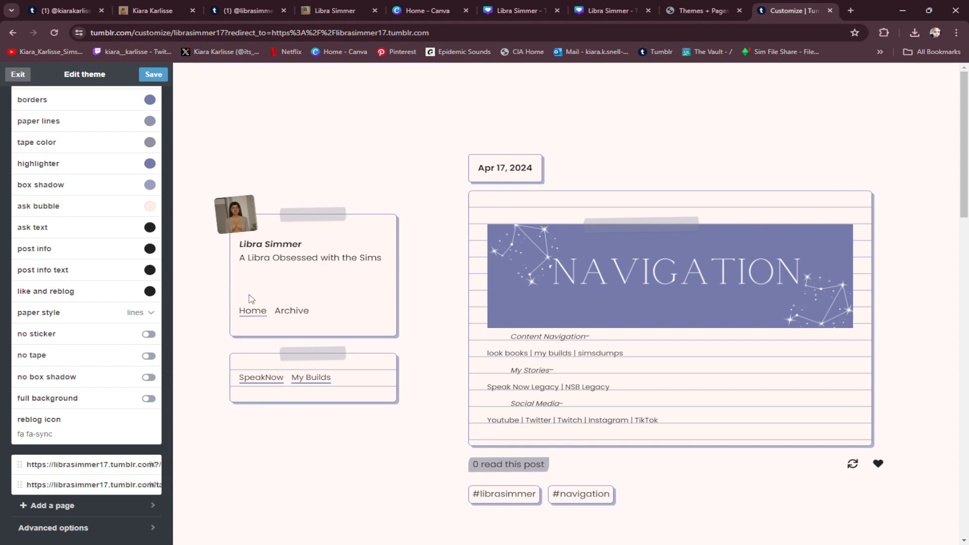
pyautogui.click(135, 313)
pyautogui.click(136, 330)
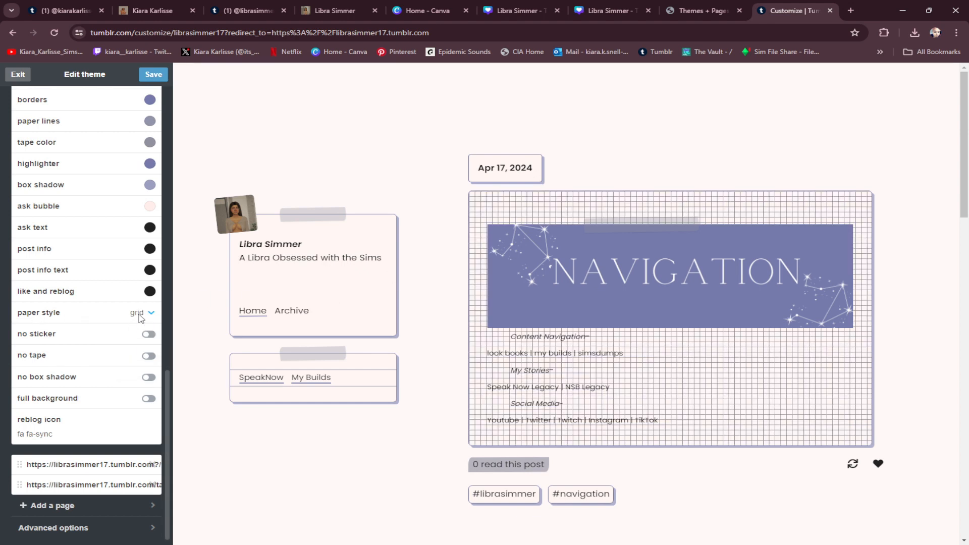
pyautogui.click(139, 314)
pyautogui.click(140, 349)
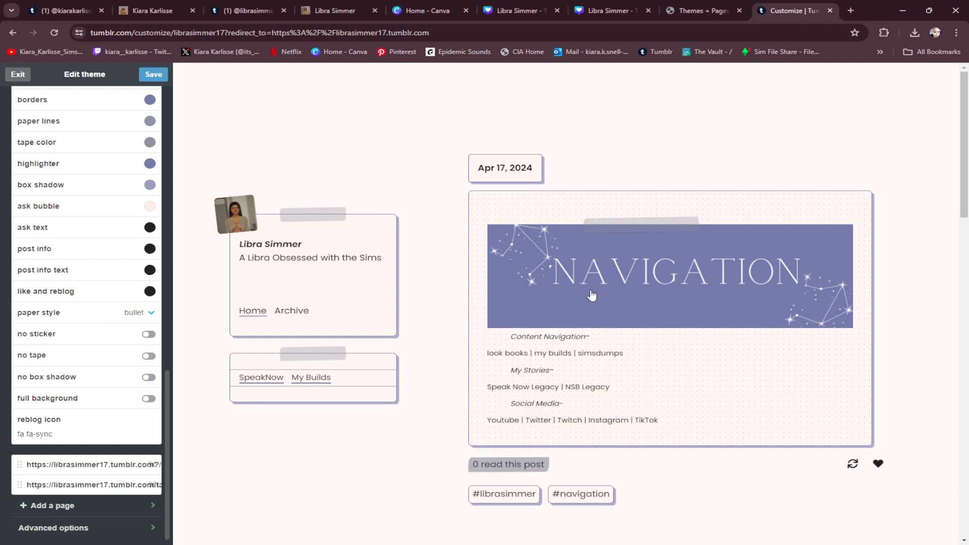
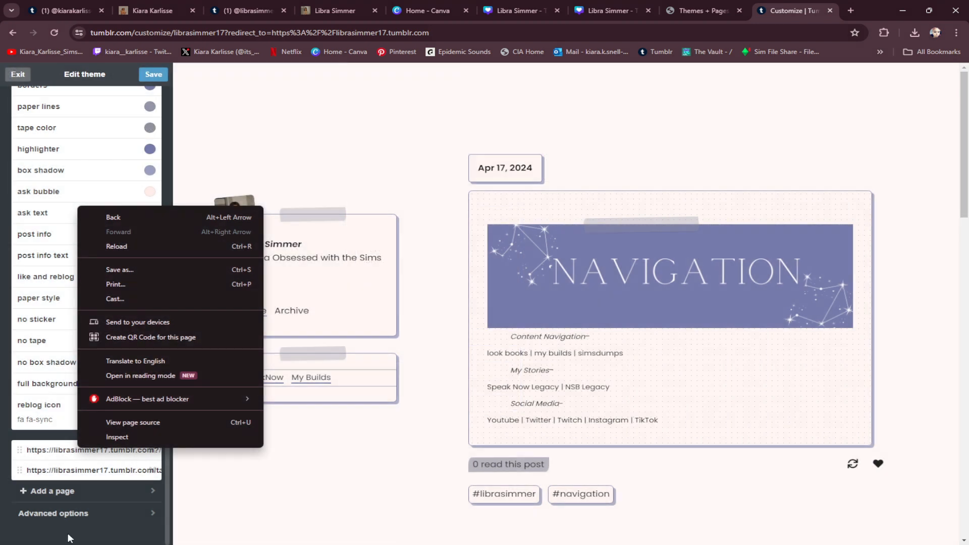
pyautogui.press('Escape')
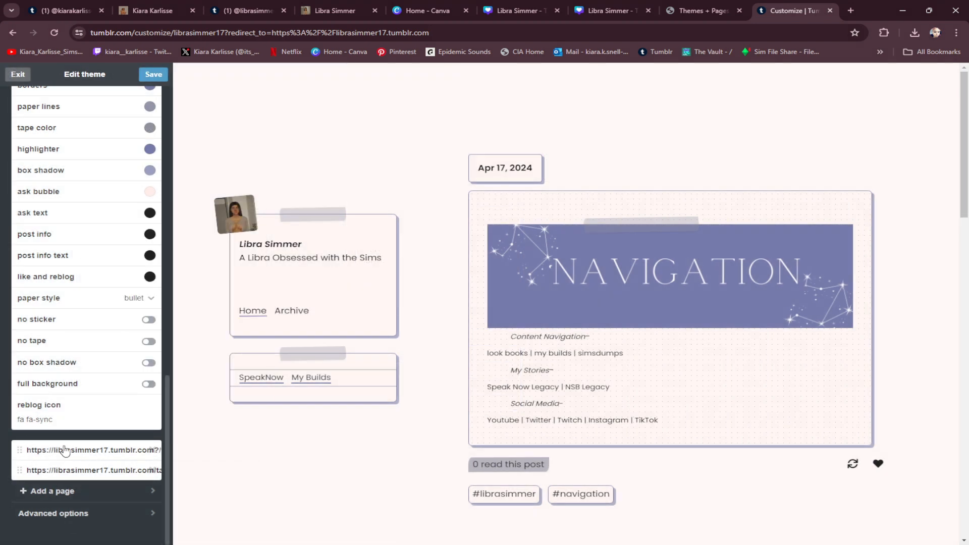
pyautogui.click(35, 452)
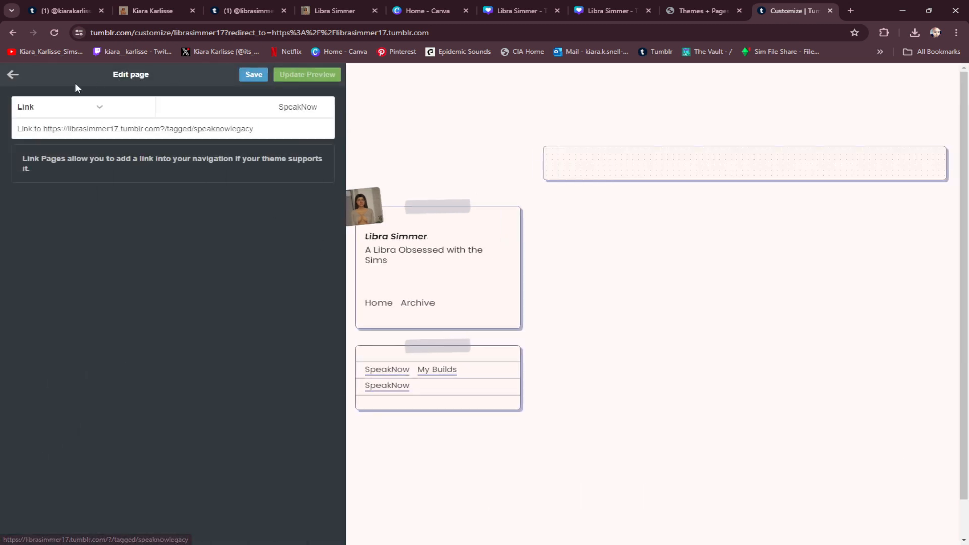
pyautogui.click(14, 74)
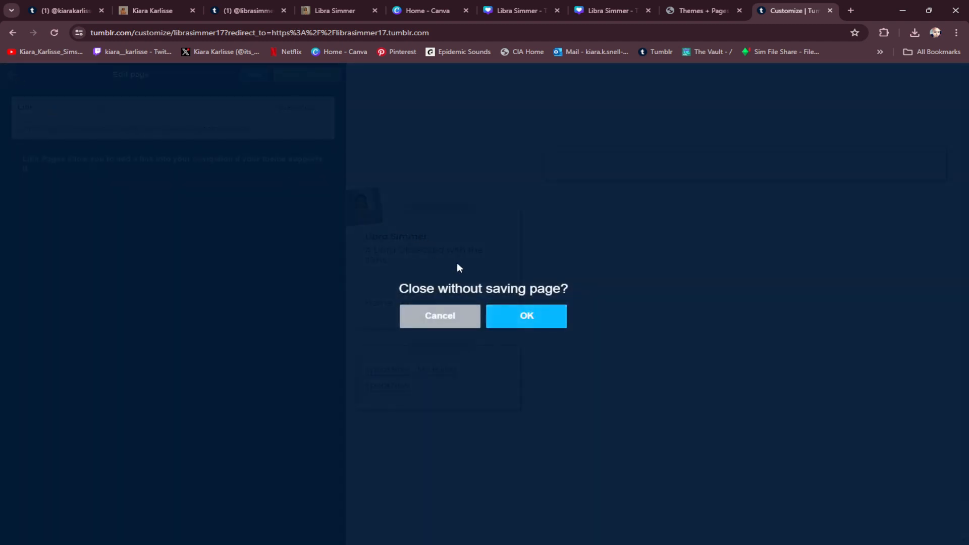
pyautogui.click(501, 318)
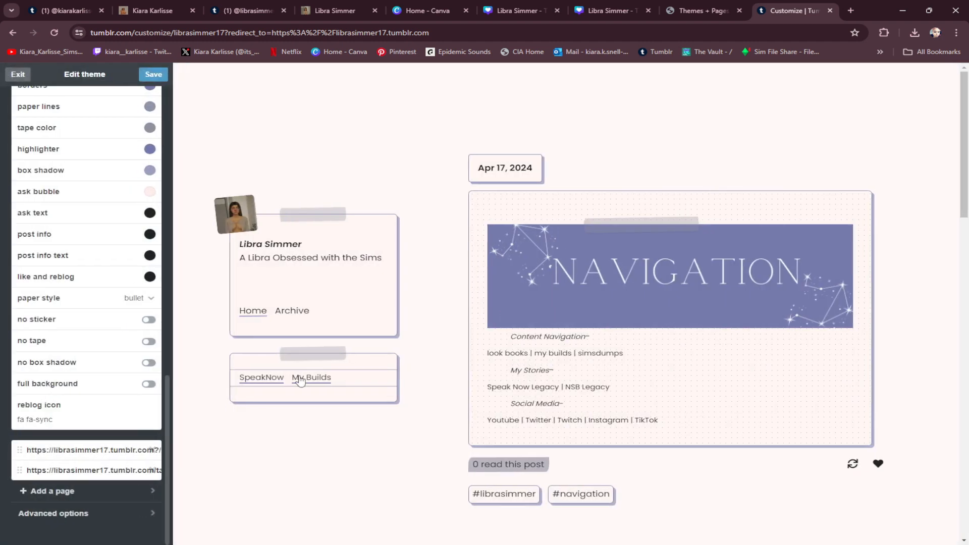
# Open the SpeakNow sidebar page, try the Standard Layout, return it to a Link page and retitle it Speak Now
pyautogui.click(94, 456)
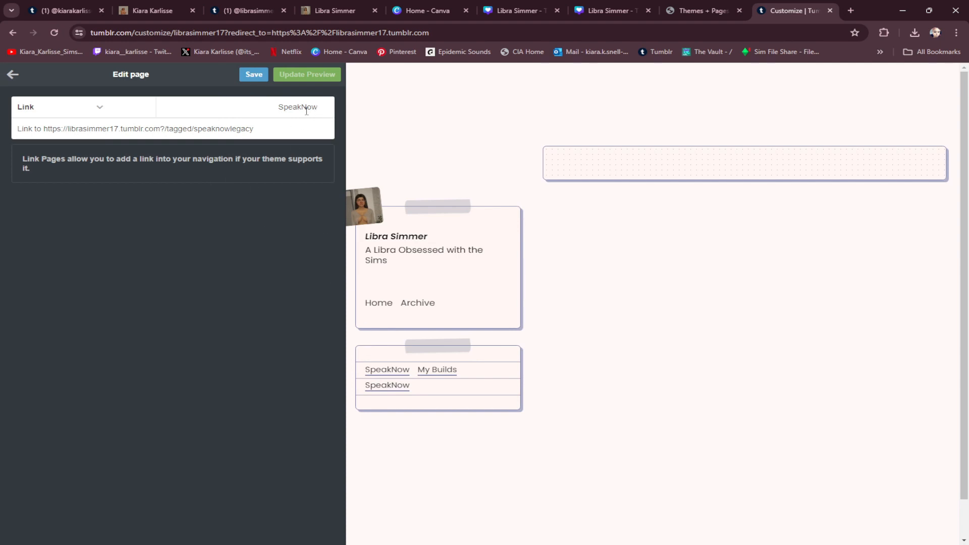
pyautogui.click(99, 106)
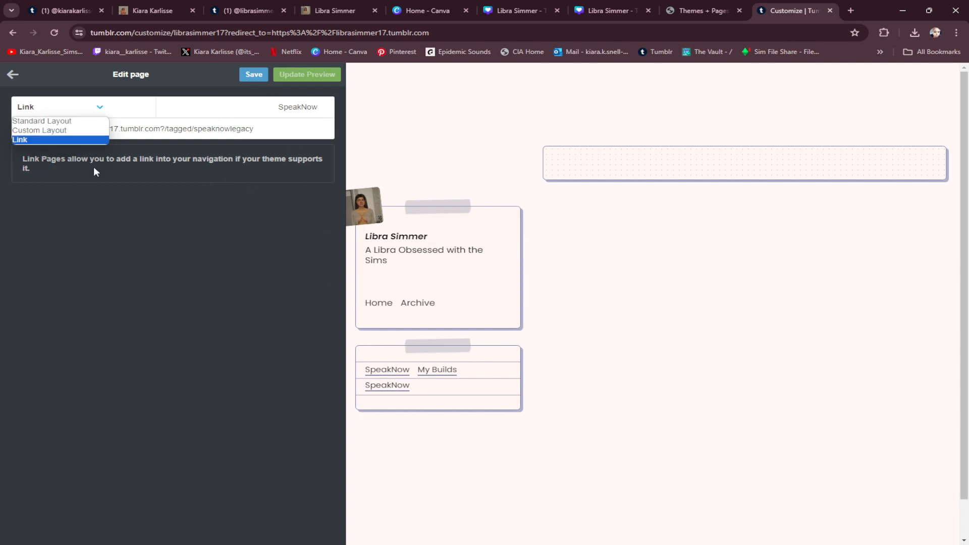
pyautogui.click(57, 122)
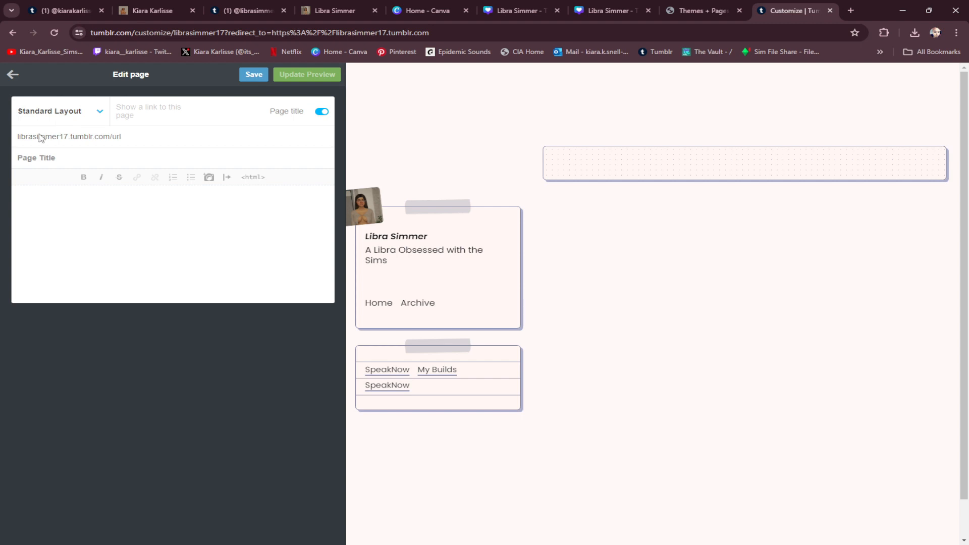
pyautogui.click(97, 113)
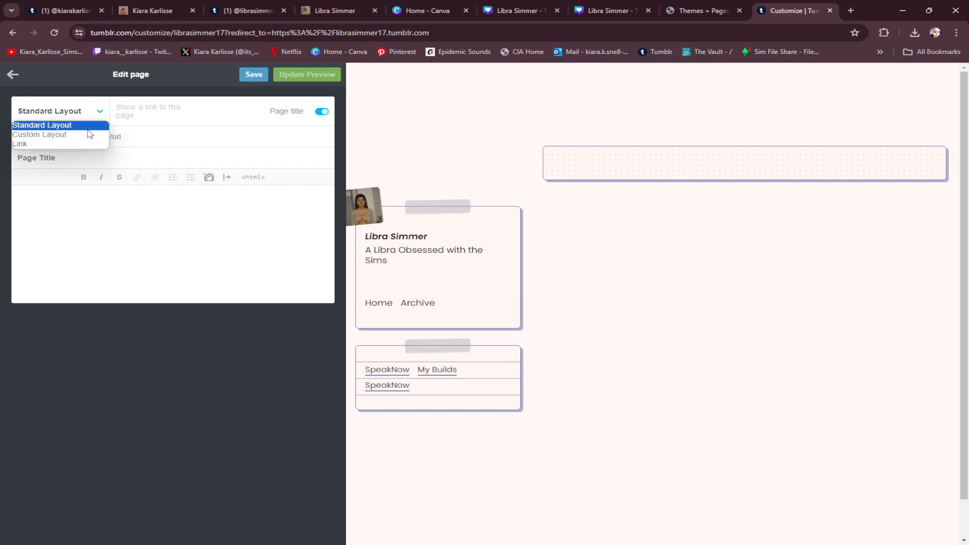
pyautogui.click(83, 144)
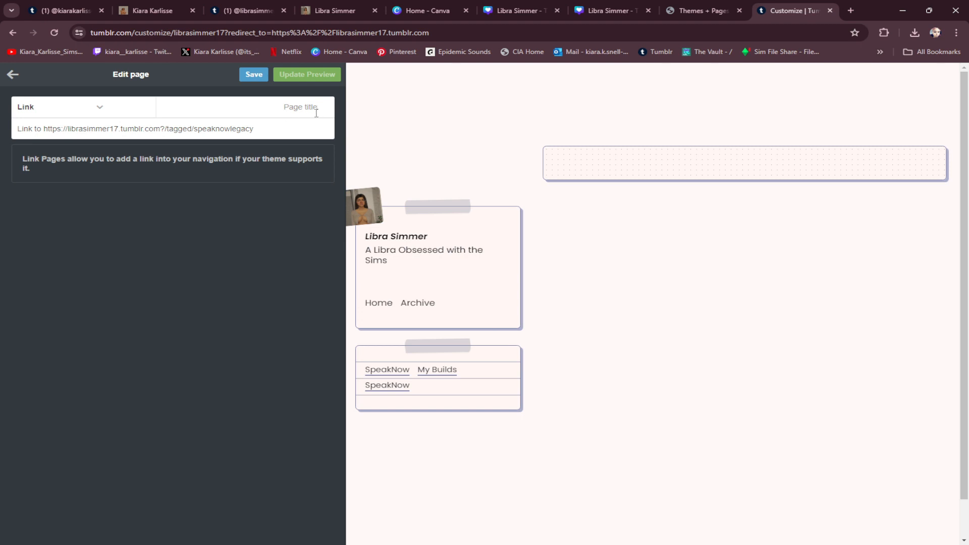
pyautogui.write('Spe')
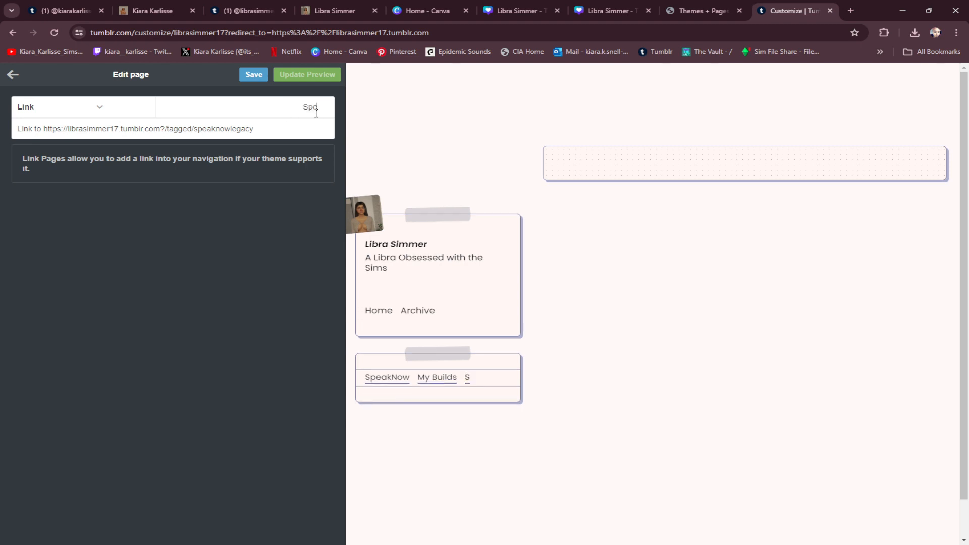
pyautogui.write('ak Now')
pyautogui.moveTo(258, 139); pyautogui.dragTo(1, 152)
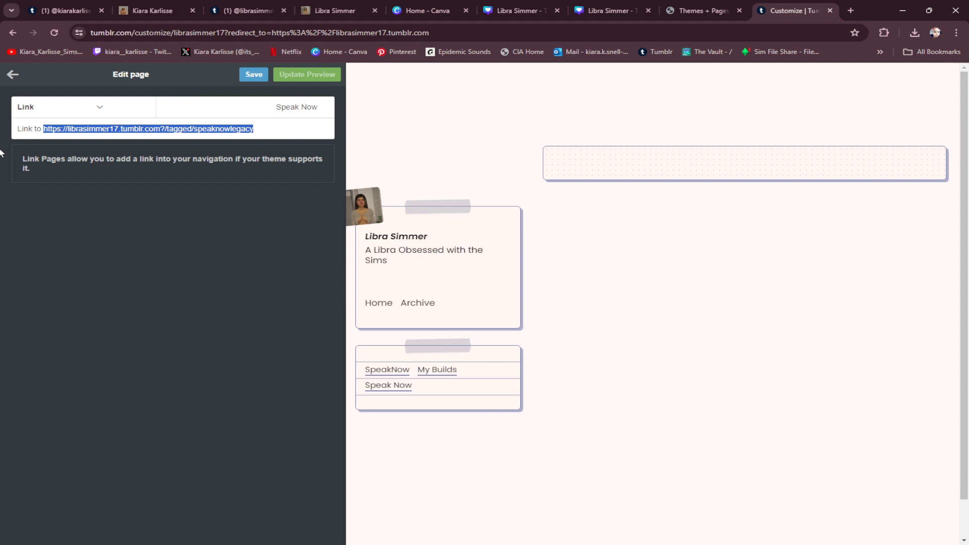
pyautogui.press('BackSpace')
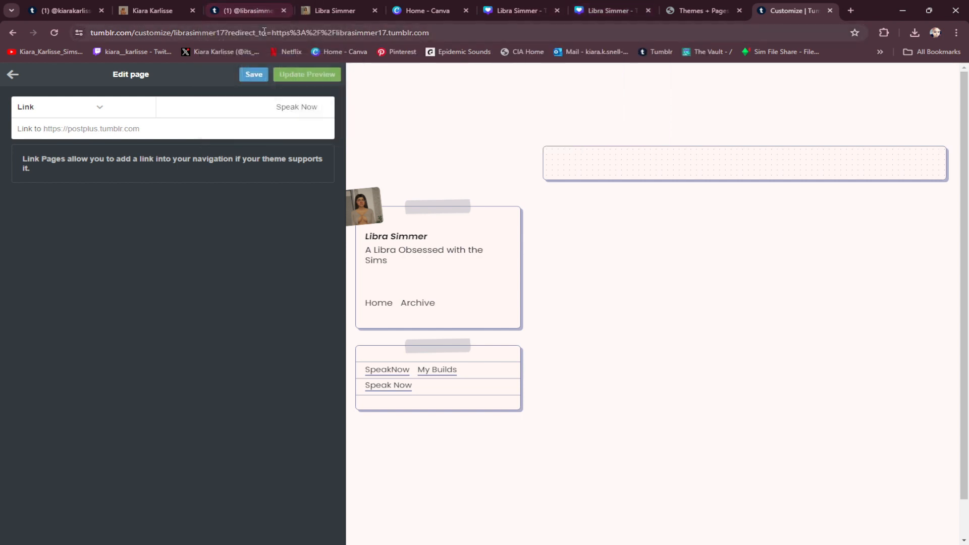
pyautogui.click(249, 16)
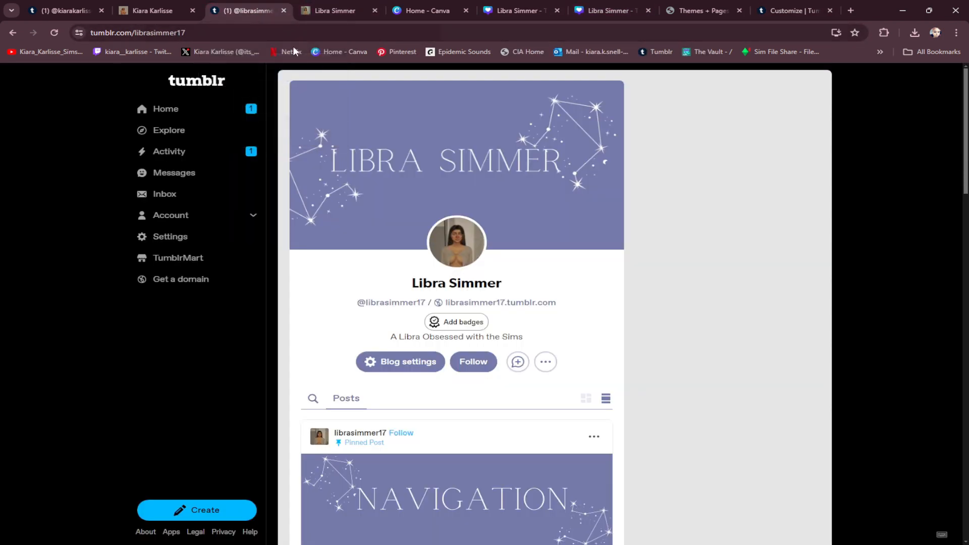
pyautogui.click(503, 304)
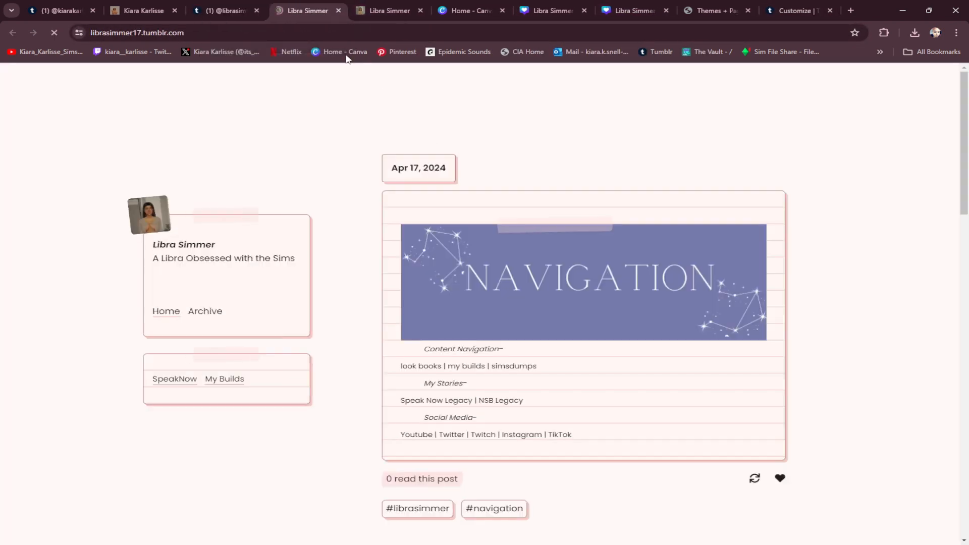
pyautogui.rightClick(193, 29)
pyautogui.doubleClick(174, 32)
pyautogui.rightClick(175, 33)
pyautogui.click(174, 32)
pyautogui.tripleClick(174, 32)
pyautogui.rightClick(174, 31)
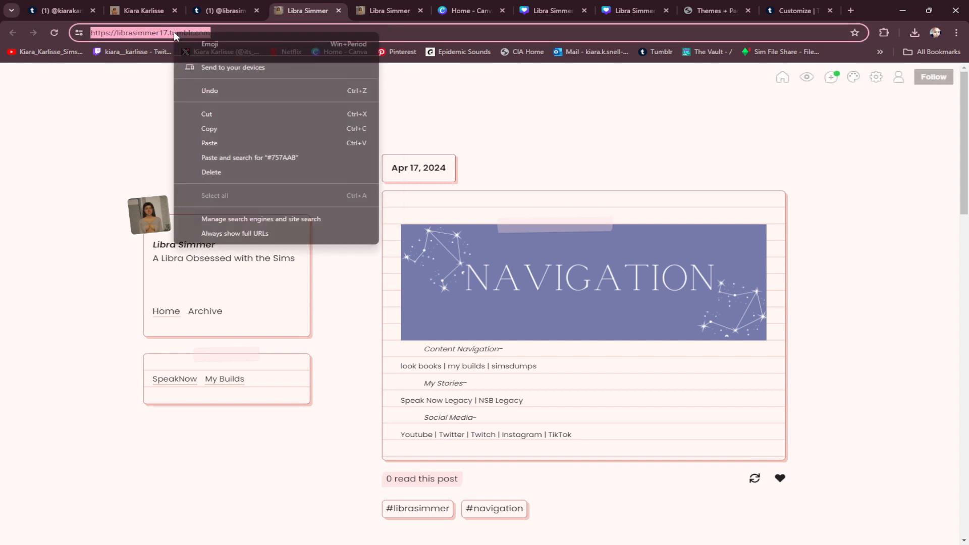
pyautogui.click(212, 130)
pyautogui.click(806, 12)
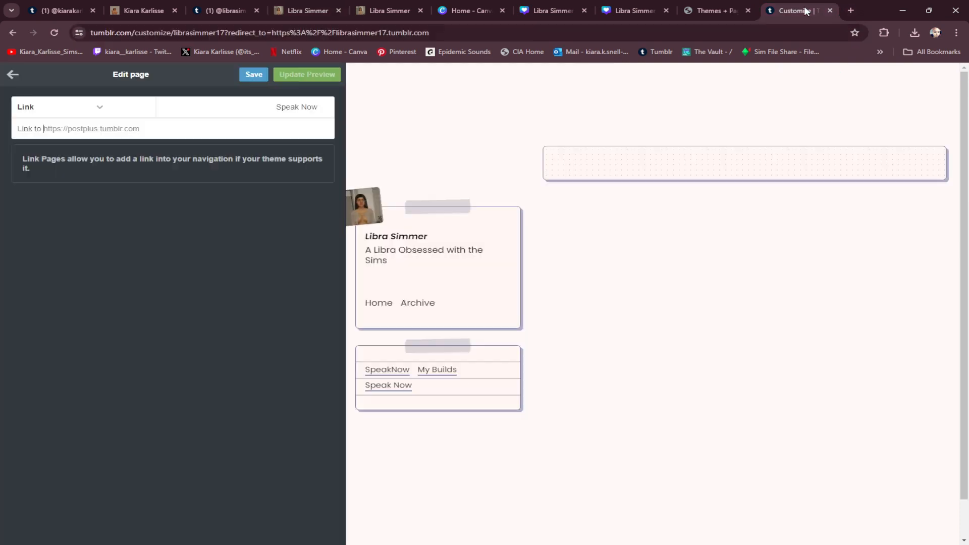
pyautogui.rightClick(154, 131)
pyautogui.click(196, 228)
pyautogui.write('tagg')
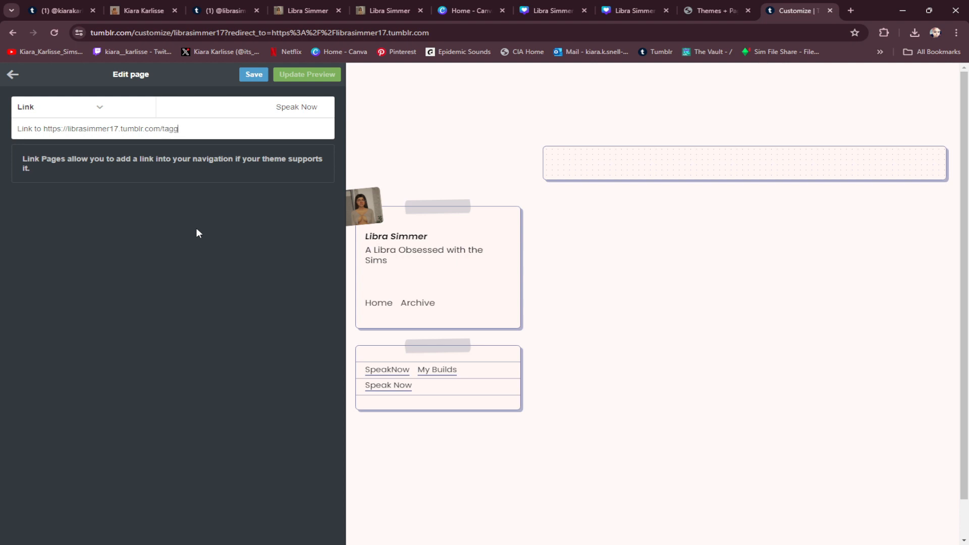
pyautogui.write('ed/speaknowlegacy')
pyautogui.click(248, 77)
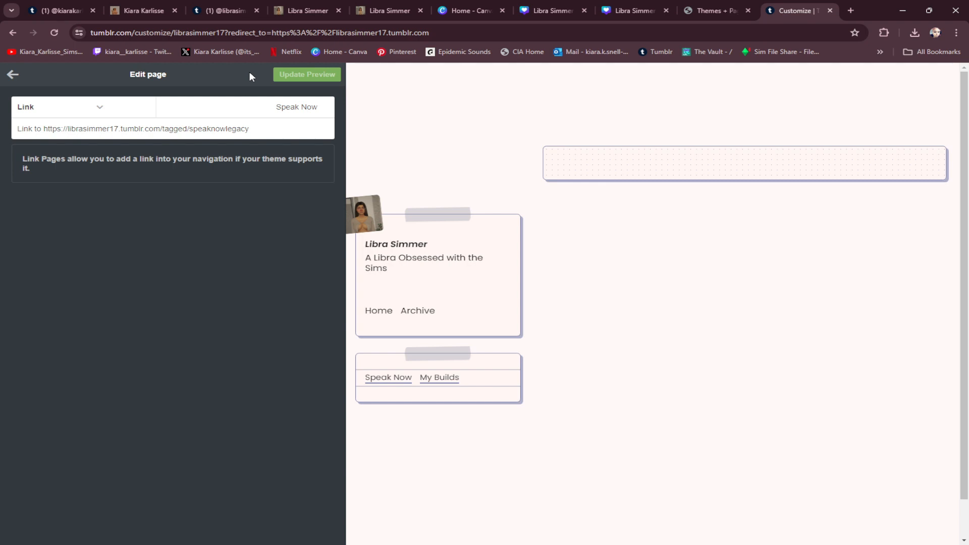
pyautogui.click(12, 76)
pyautogui.click(158, 79)
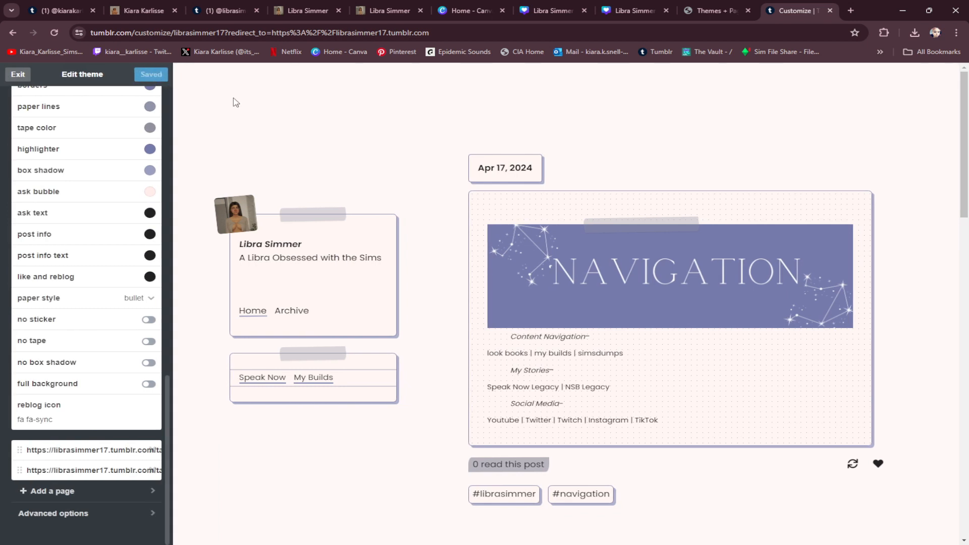
# Test the Speak Now sidebar link, examine the tagged post and its tags, and return to the theme editor
pyautogui.click(254, 380)
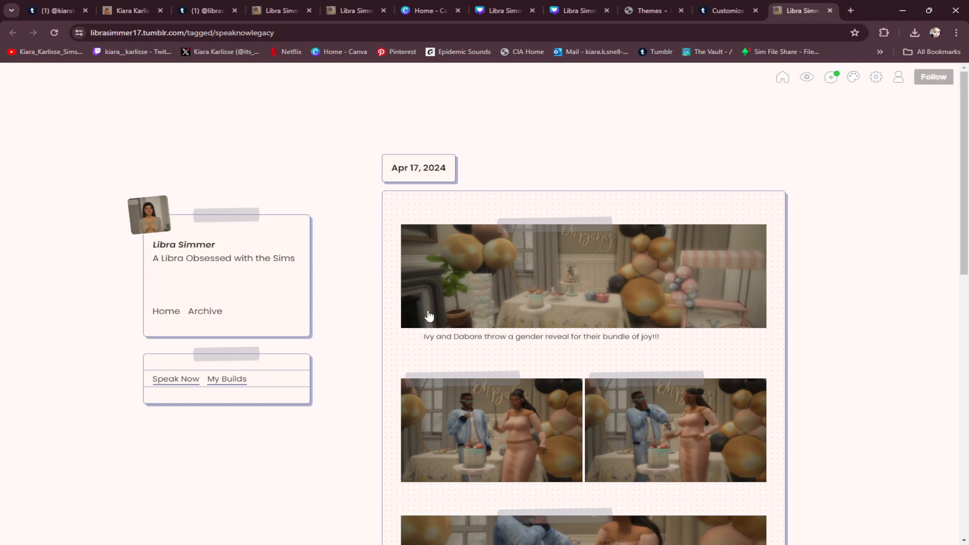
pyautogui.scroll(-12, 429, 316)
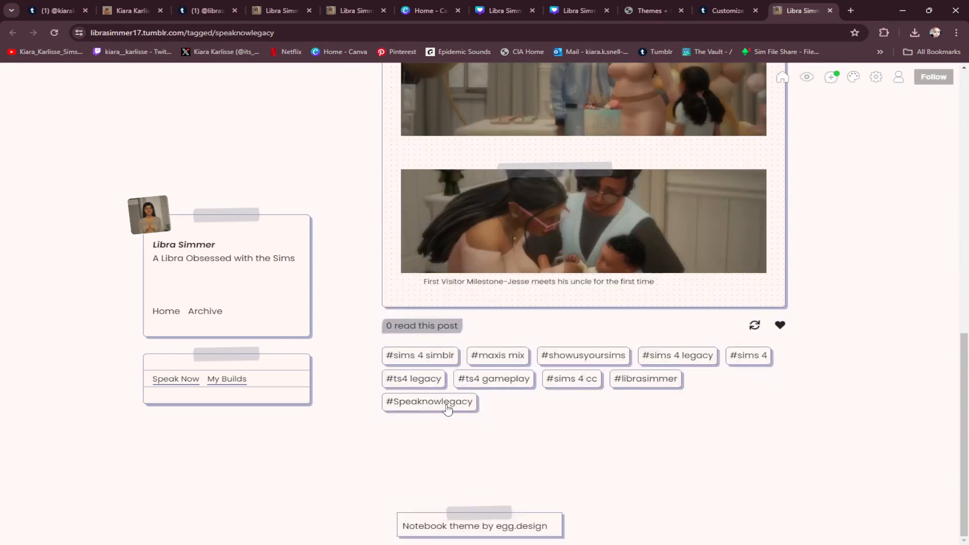
pyautogui.scroll(12, 353, 302)
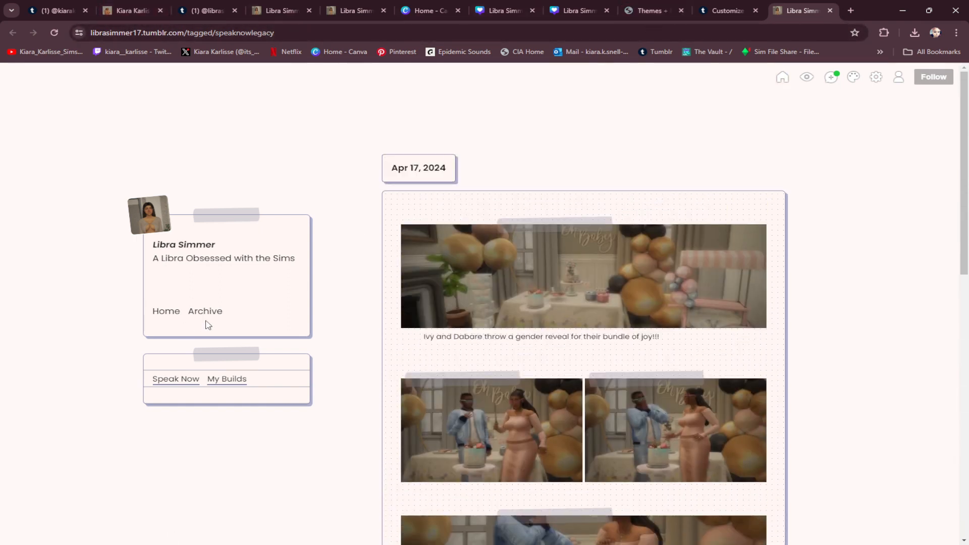
pyautogui.click(698, 11)
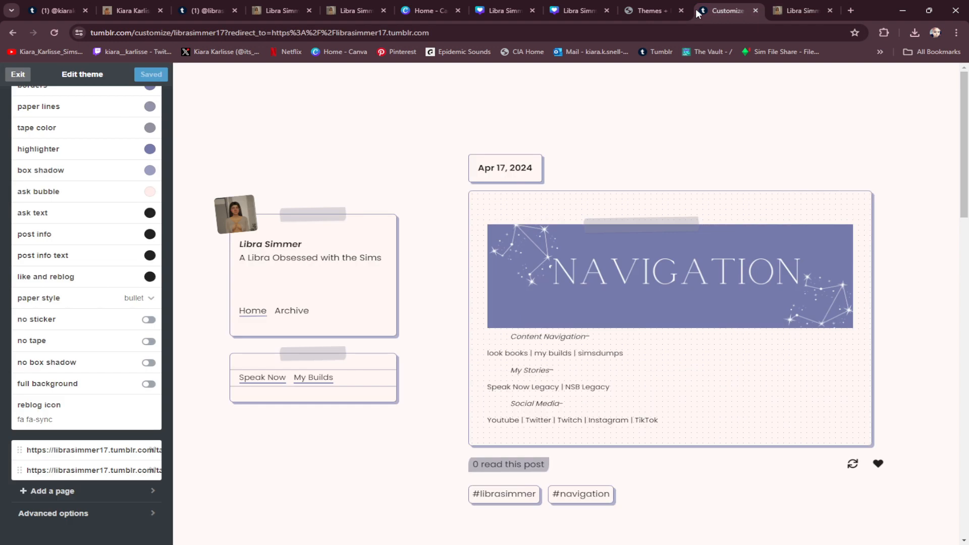
# Check the address of the My Builds link page and close the page without saving
pyautogui.click(92, 470)
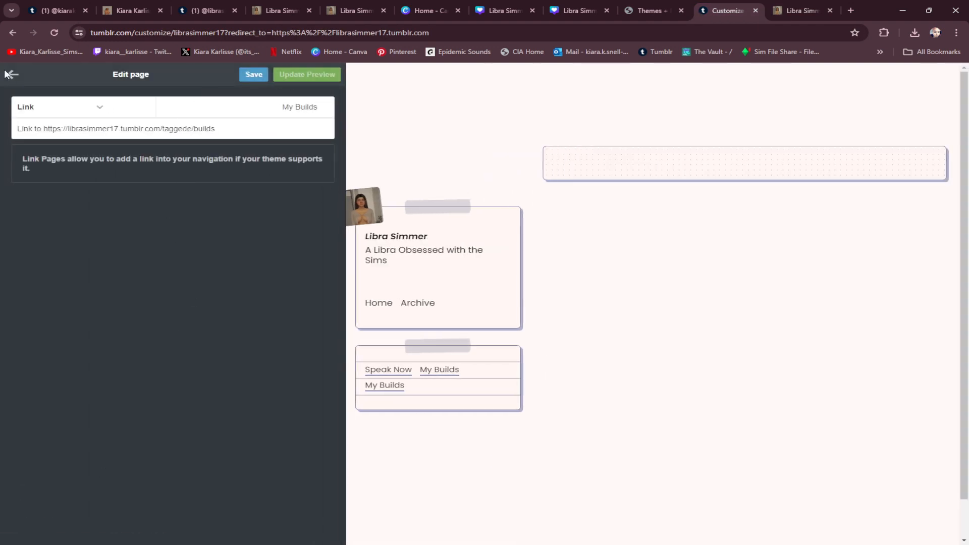
pyautogui.click(10, 74)
pyautogui.click(513, 324)
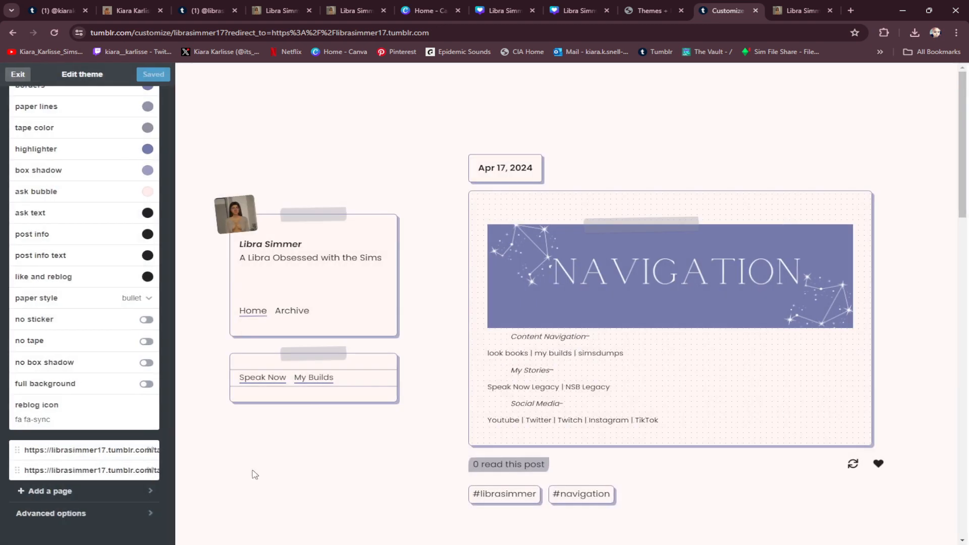
# Add a new page of the Link type titled Look Books
pyautogui.click(35, 491)
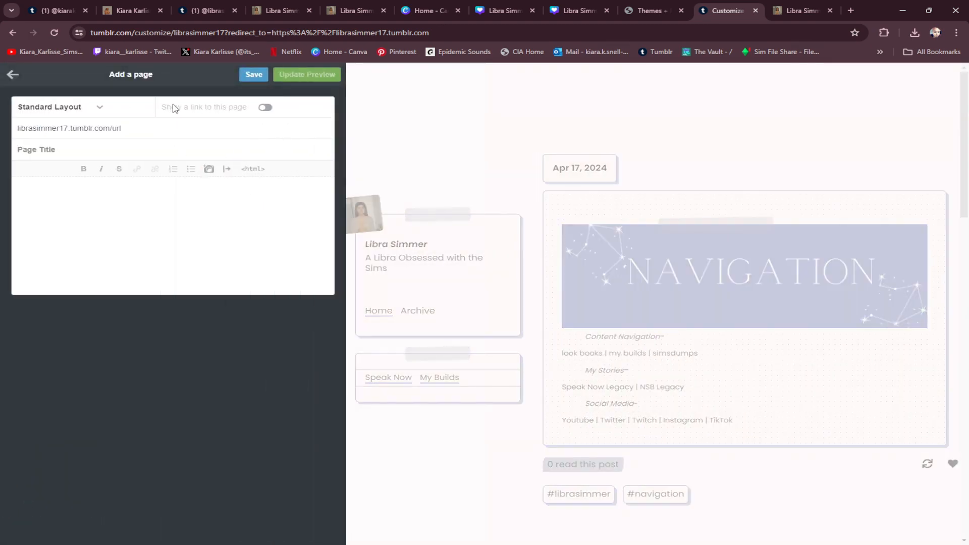
pyautogui.click(71, 114)
pyautogui.click(61, 138)
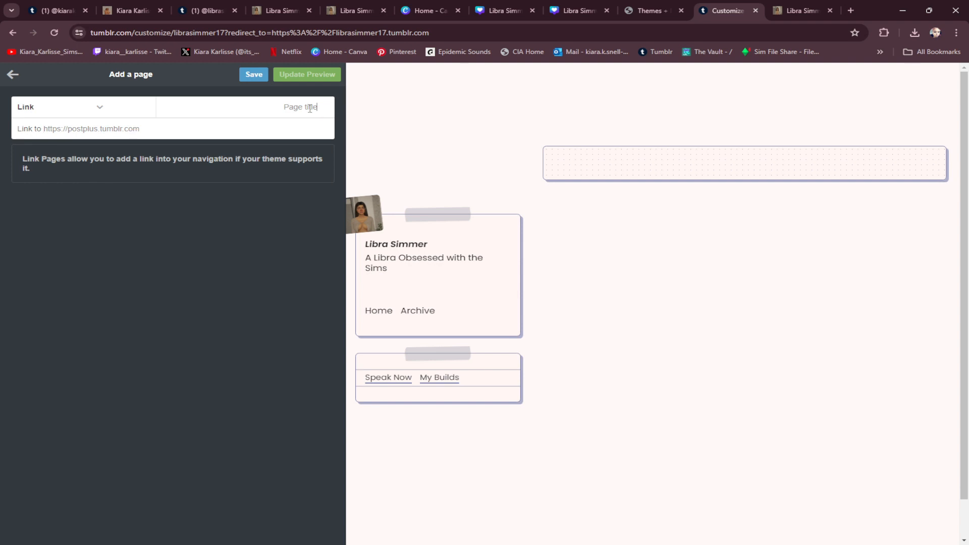
pyautogui.write('Look Books')
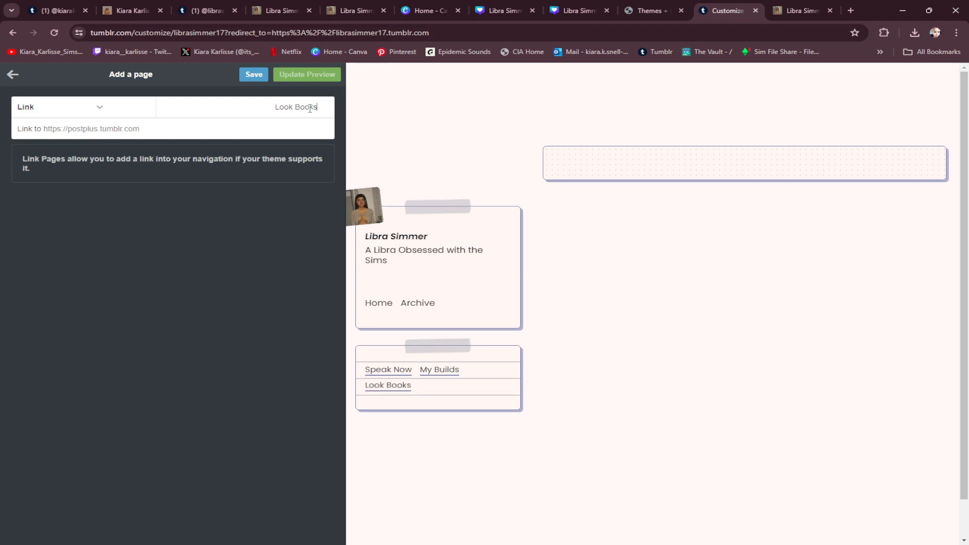
pyautogui.rightClick(154, 131)
pyautogui.click(162, 231)
pyautogui.write('taggee')
pyautogui.write('books')
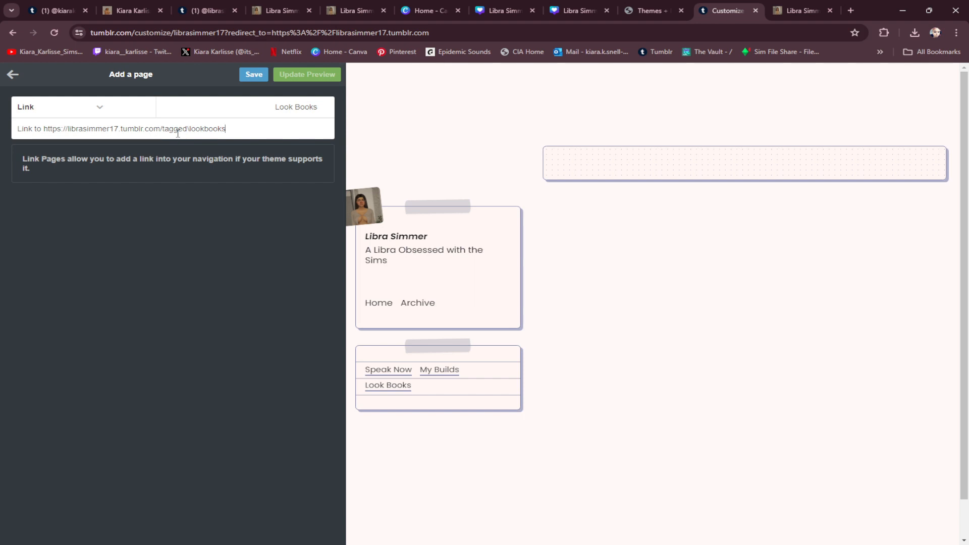
pyautogui.click(254, 74)
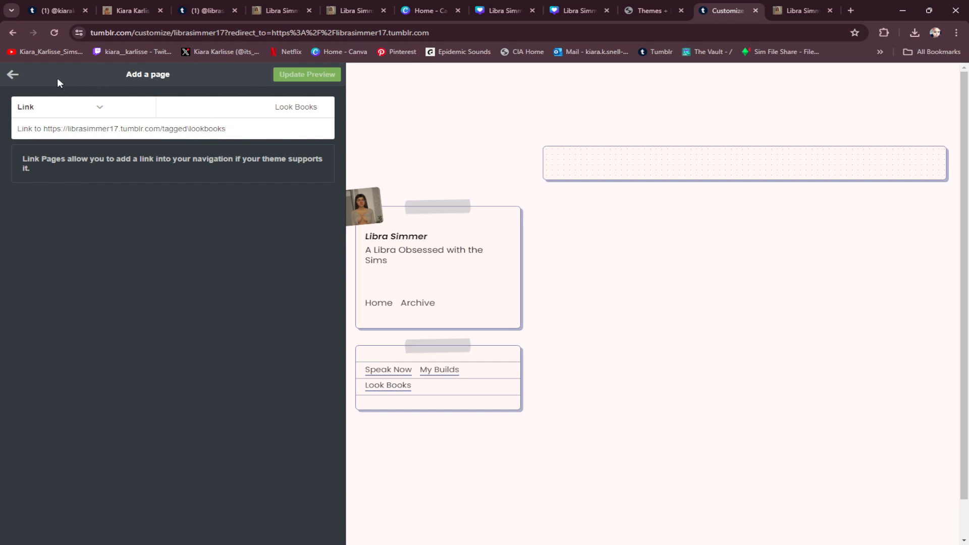
pyautogui.click(13, 75)
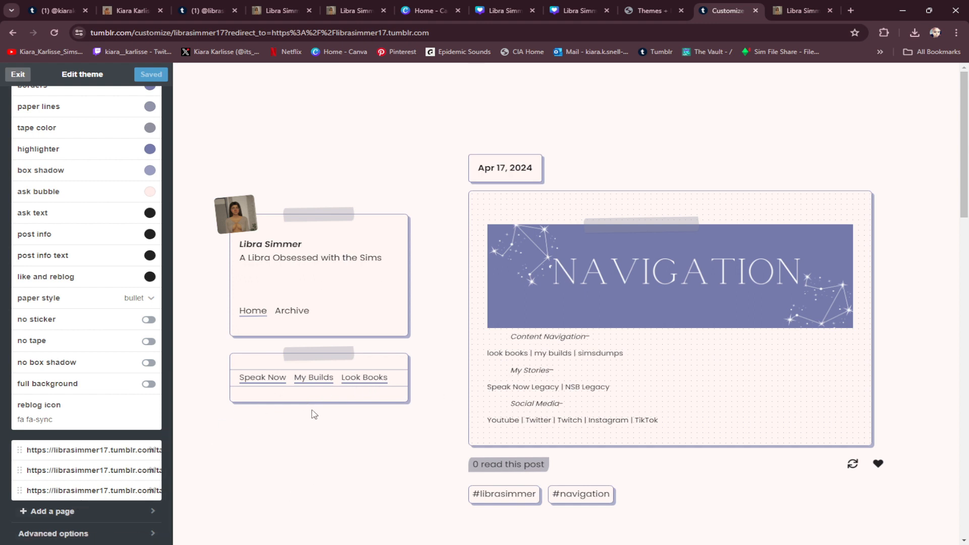
pyautogui.scroll(-8, 429, 396)
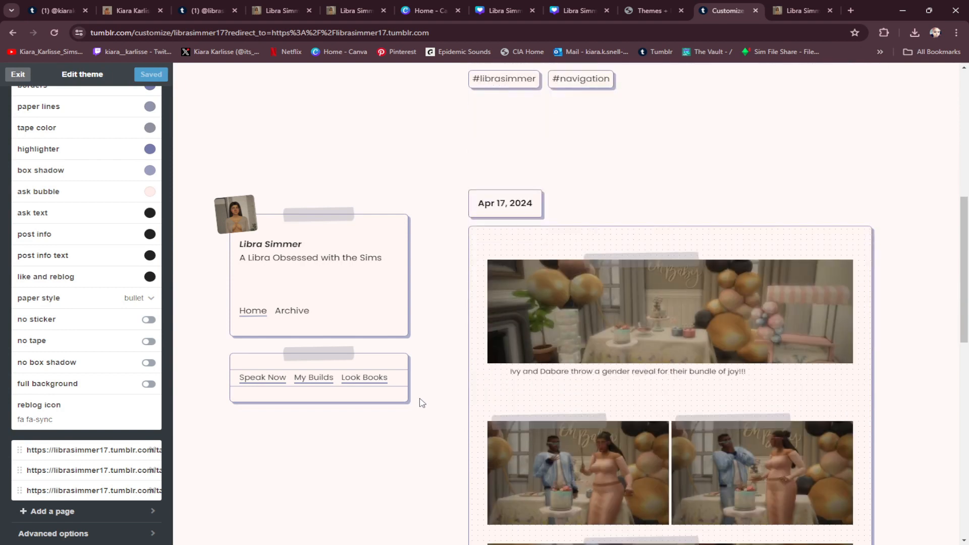
pyautogui.scroll(-5, 421, 402)
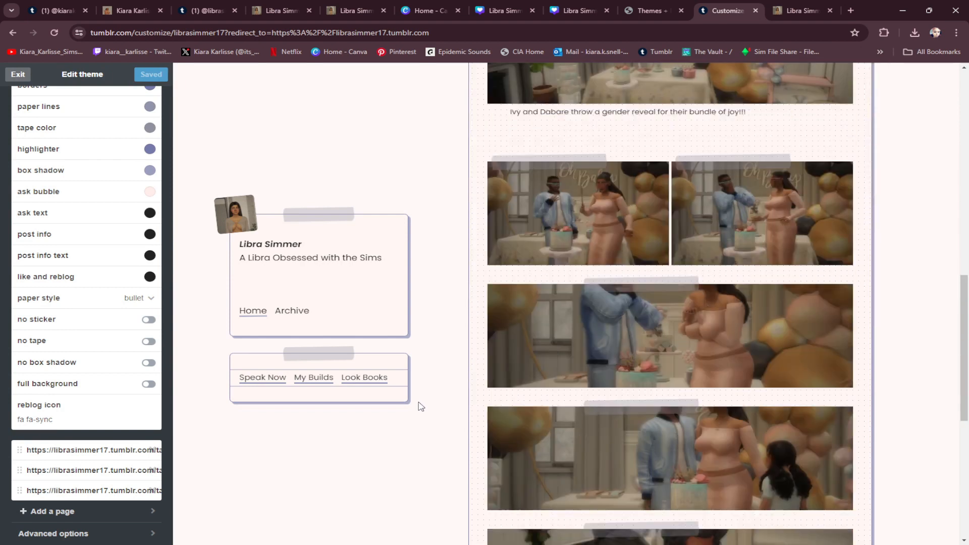
pyautogui.scroll(14, 421, 404)
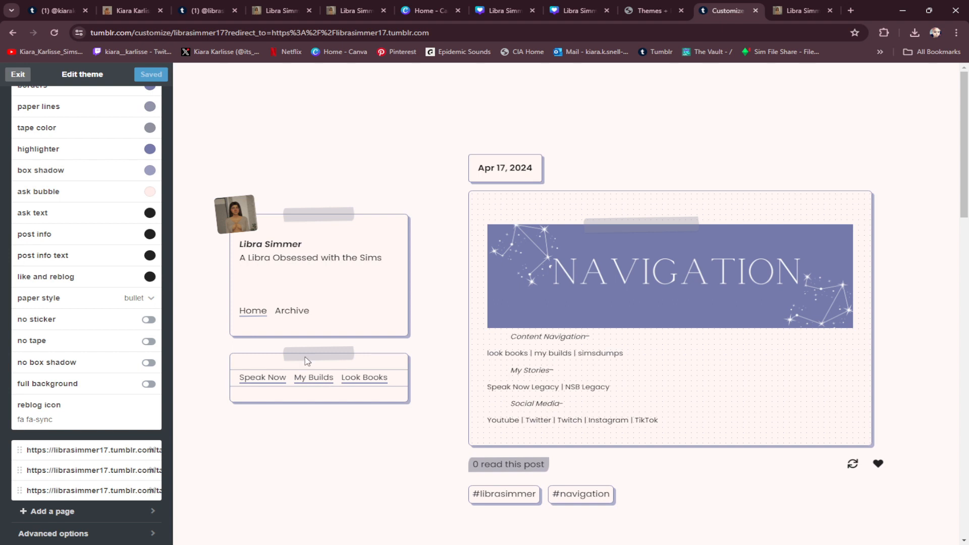
# Examine the Resources and FAQ pages of the green reference blog as examples of standard pages
pyautogui.click(133, 8)
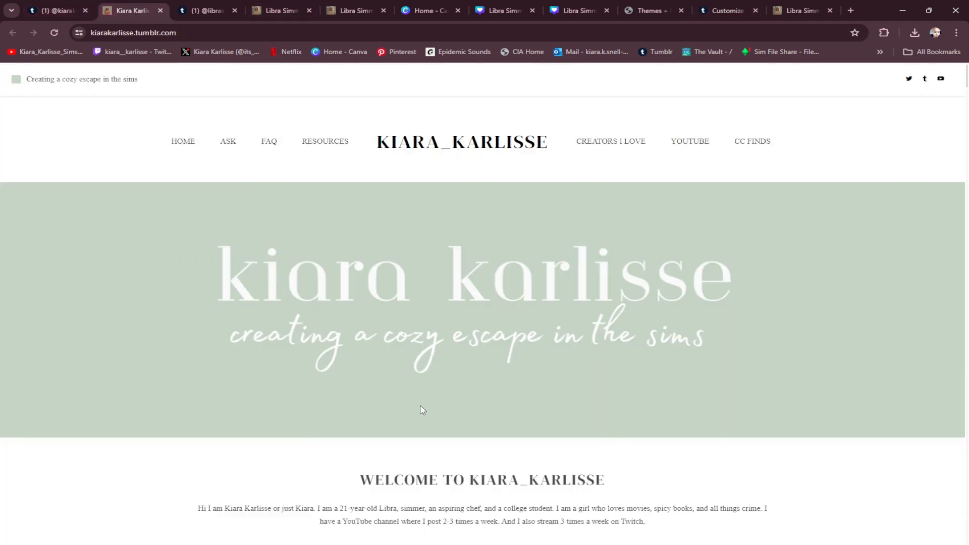
pyautogui.click(314, 144)
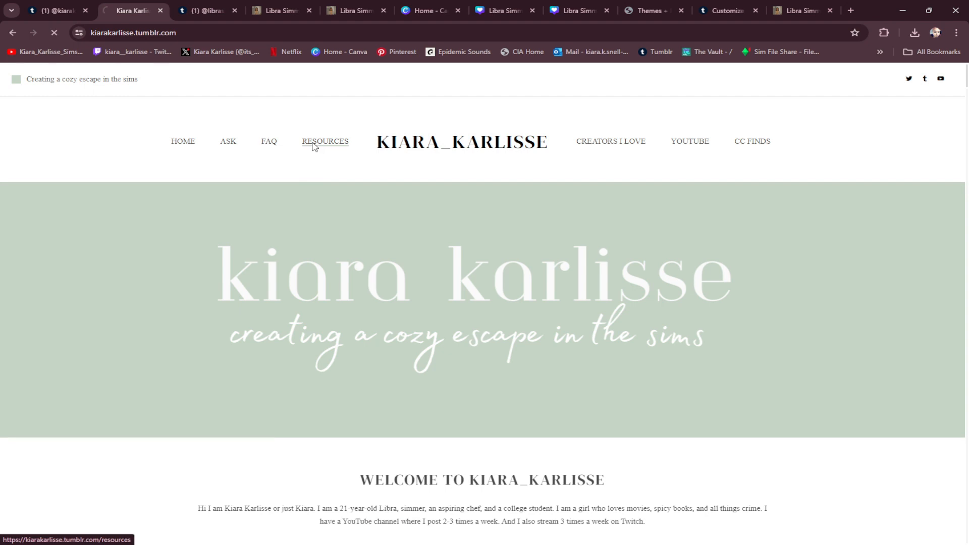
pyautogui.scroll(-10, 314, 145)
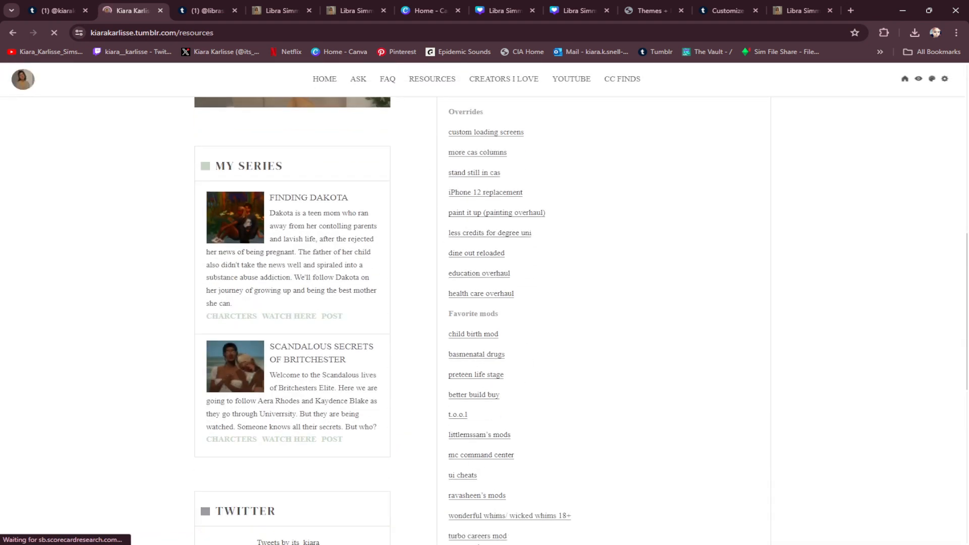
pyautogui.scroll(-4, 487, 413)
pyautogui.scroll(15, 487, 412)
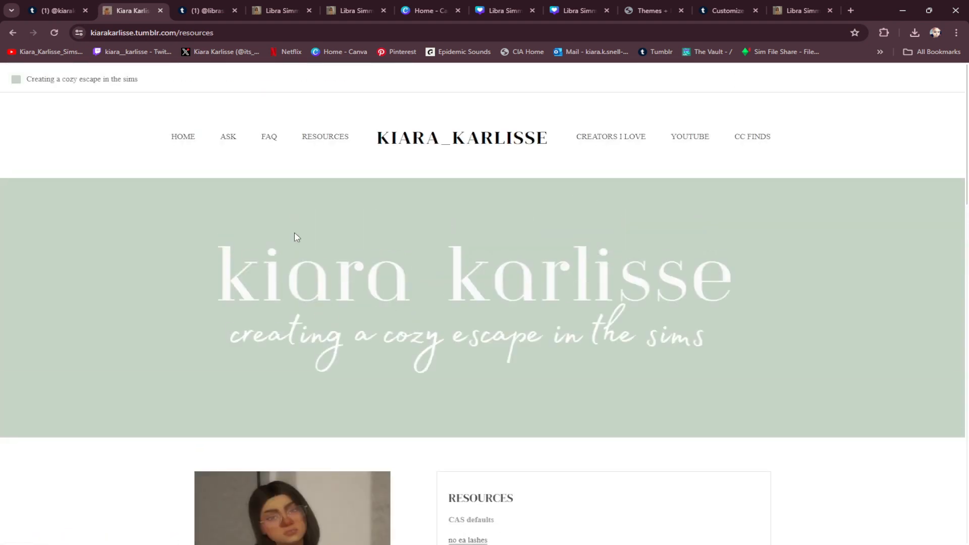
pyautogui.click(271, 137)
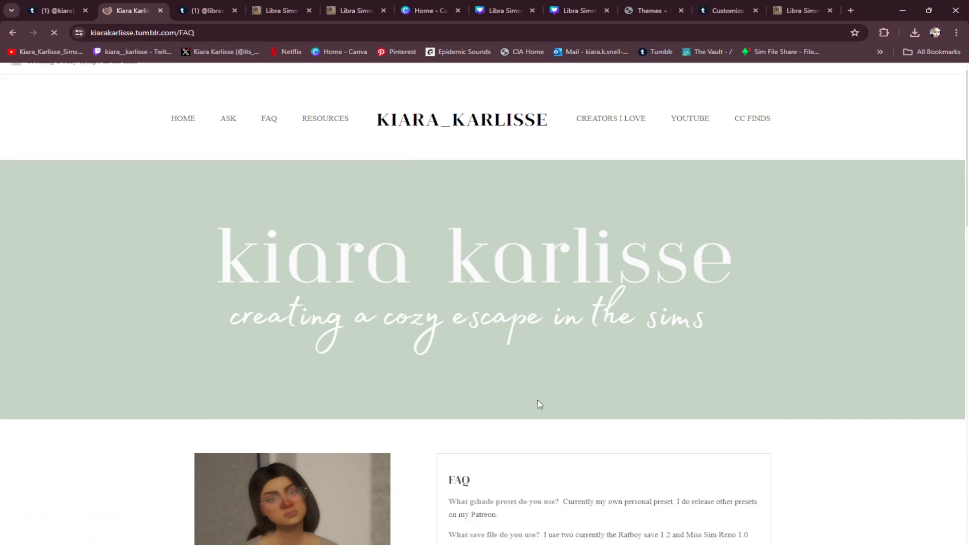
pyautogui.scroll(-6, 539, 404)
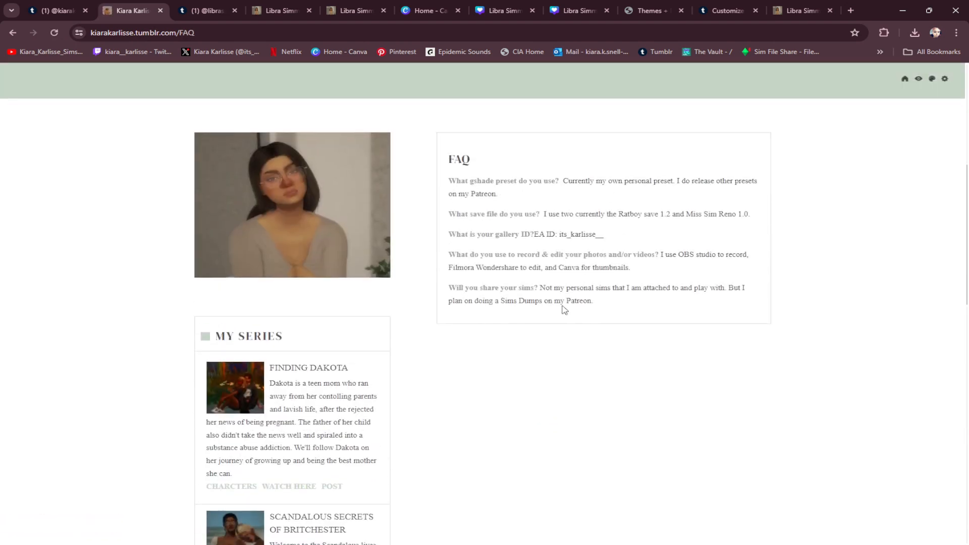
pyautogui.scroll(6, 556, 311)
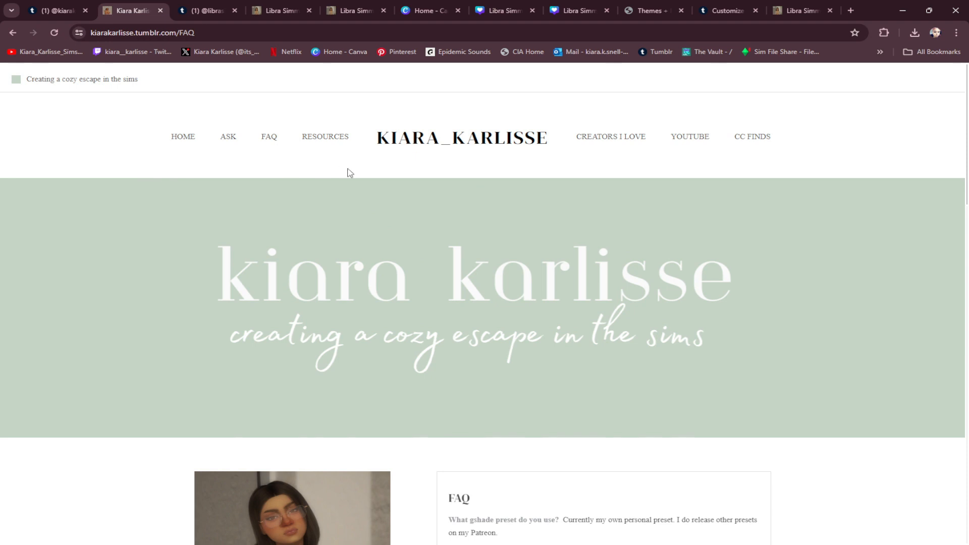
pyautogui.click(329, 144)
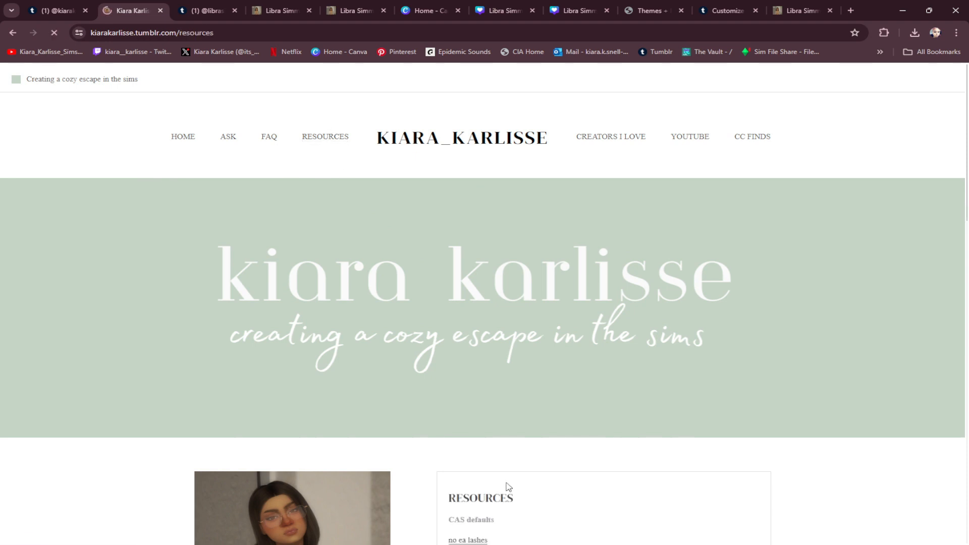
pyautogui.scroll(-4, 546, 494)
pyautogui.scroll(-5, 547, 494)
pyautogui.scroll(2, 502, 312)
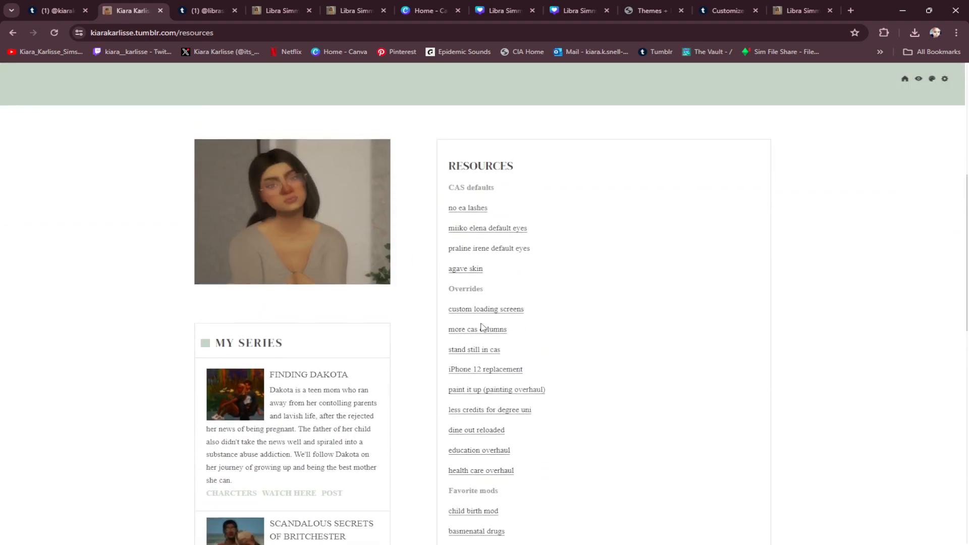
# Return to the theme editor and add a new Standard Layout page titled Resources, leaving its page link option off
pyautogui.click(788, 9)
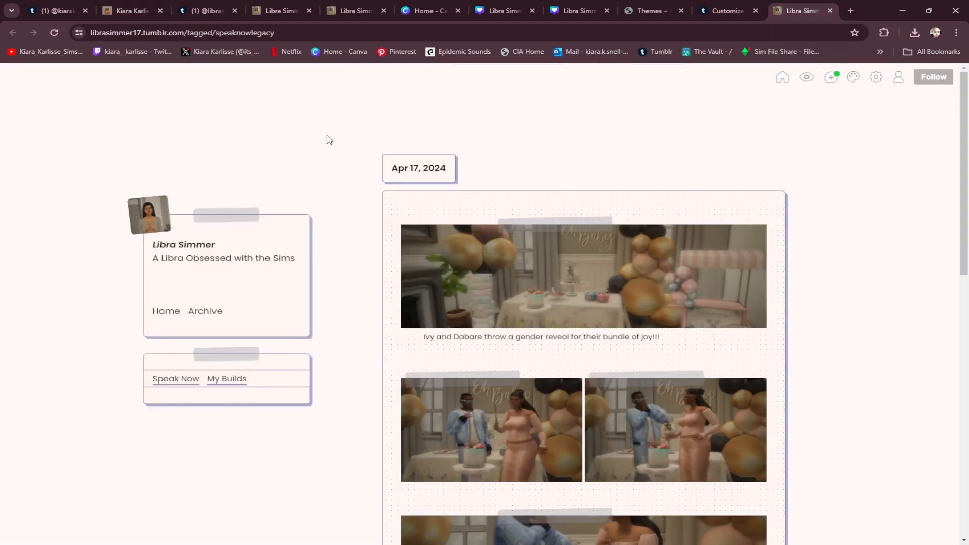
pyautogui.click(713, 11)
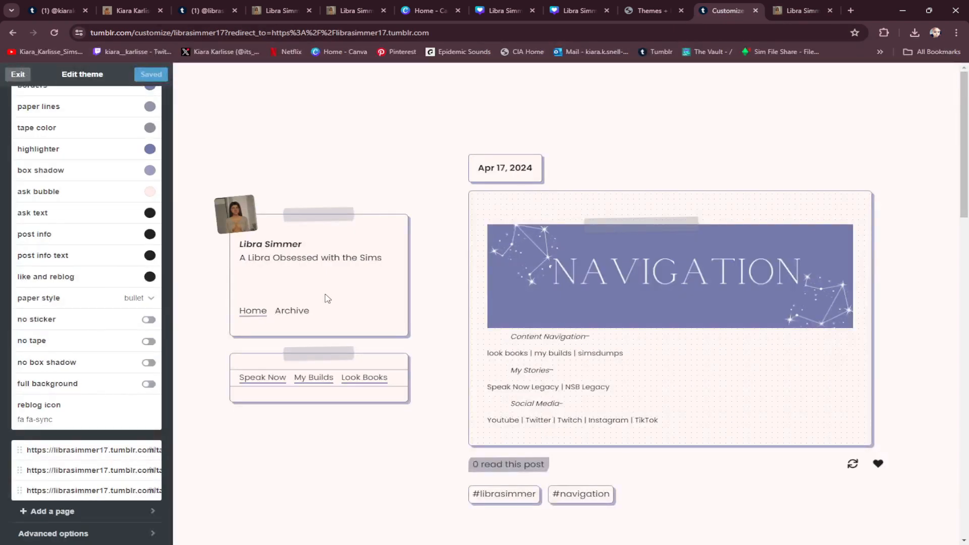
pyautogui.click(39, 514)
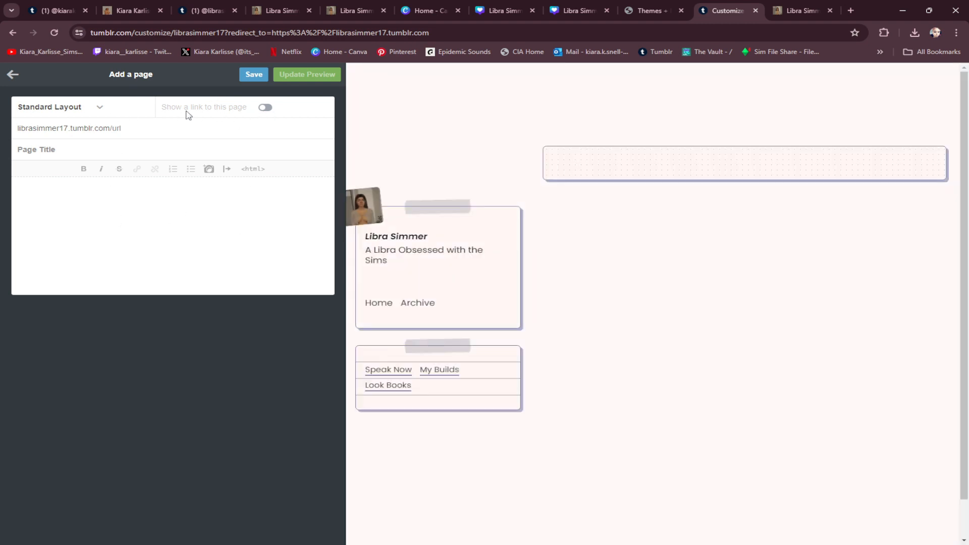
pyautogui.click(263, 110)
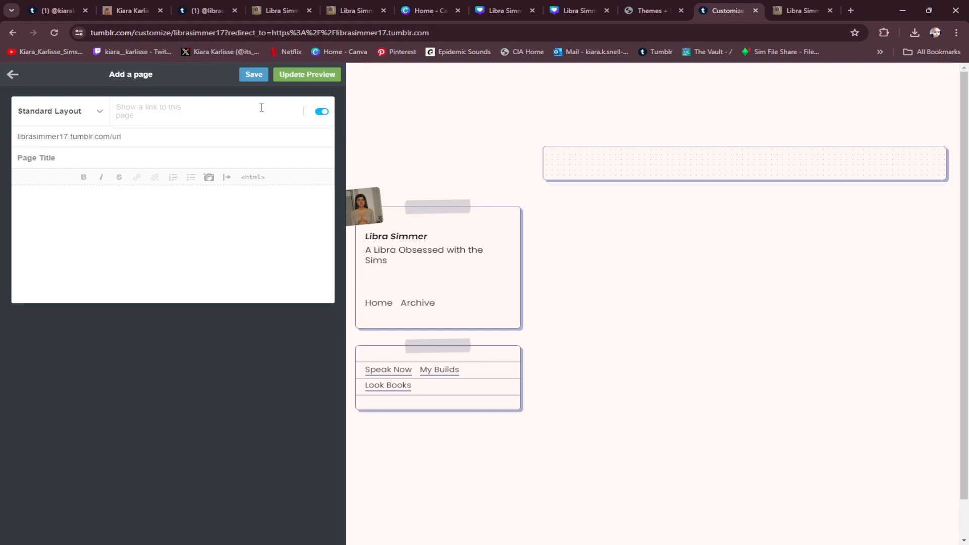
pyautogui.click(318, 118)
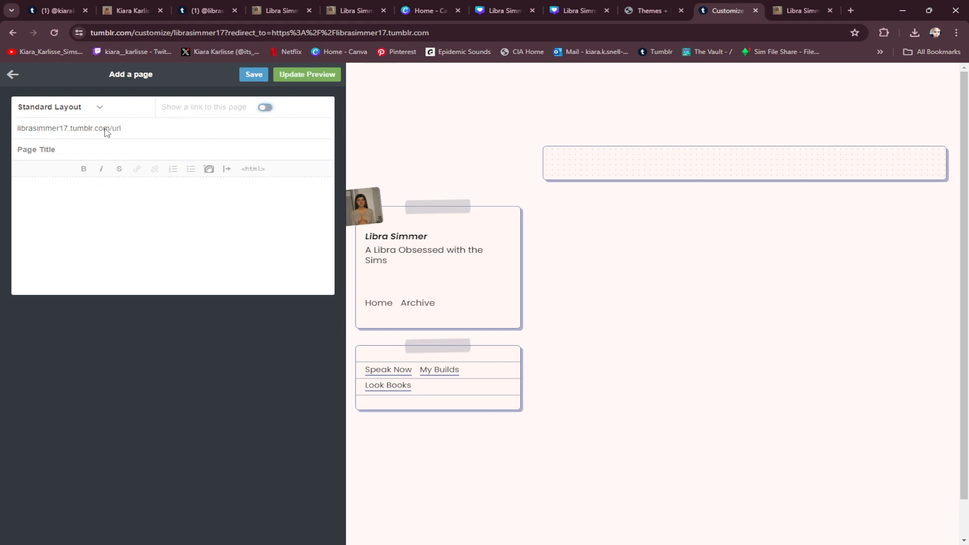
pyautogui.click(81, 146)
pyautogui.write('Resources')
# Set the new page's address to librasimmer17.tumblr.com/resources
pyautogui.click(112, 128)
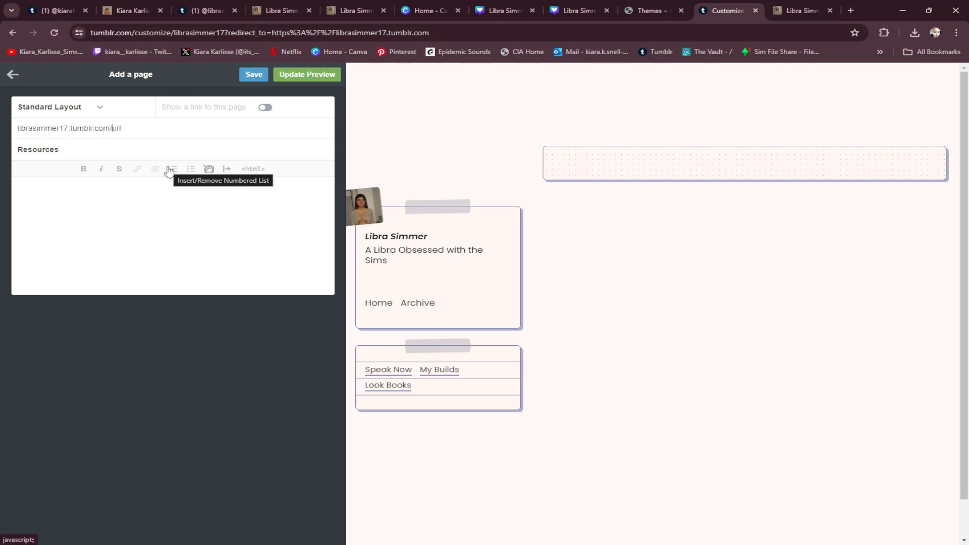
pyautogui.press('Delete')
pyautogui.press('Delete')
pyautogui.press('Delete')
pyautogui.write('resour')
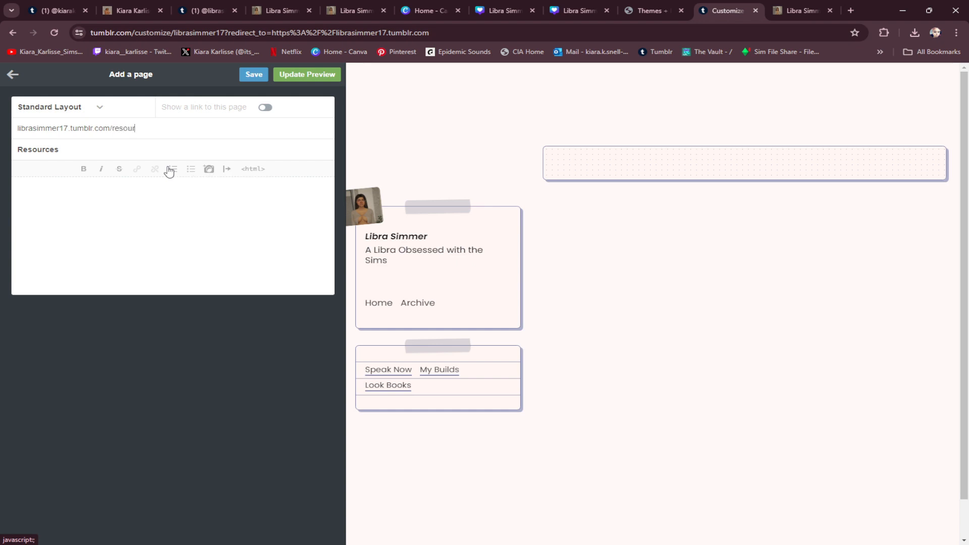
pyautogui.write('ces')
# Enter "CAS-" and "Defaults" as two separate lines in the page body
pyautogui.click(91, 208)
pyautogui.write('Ca')
pyautogui.write('AS')
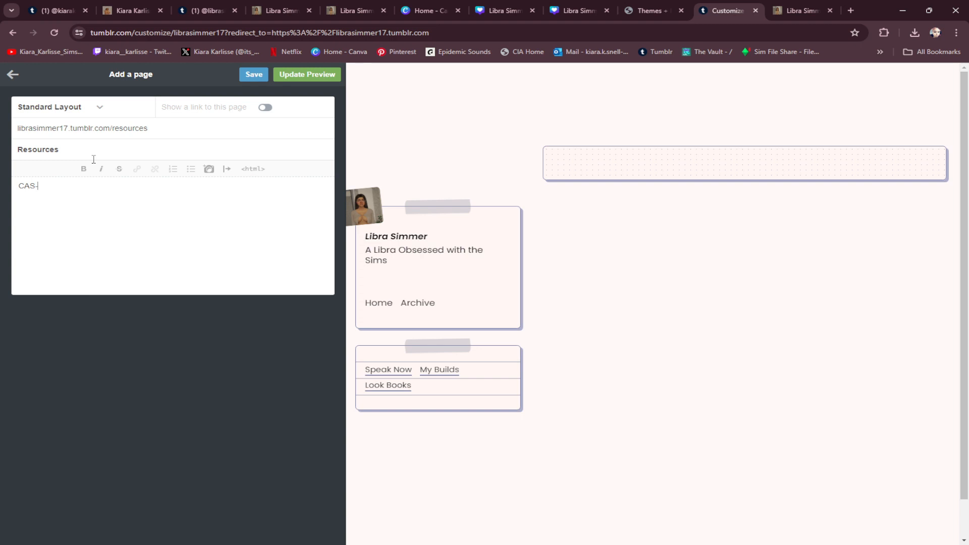
pyautogui.write('-')
pyautogui.press('Return')
pyautogui.write('Defaults')
# Format the "CAS-" line as an italic, indented quote
pyautogui.moveTo(42, 187); pyautogui.dragTo(18, 186)
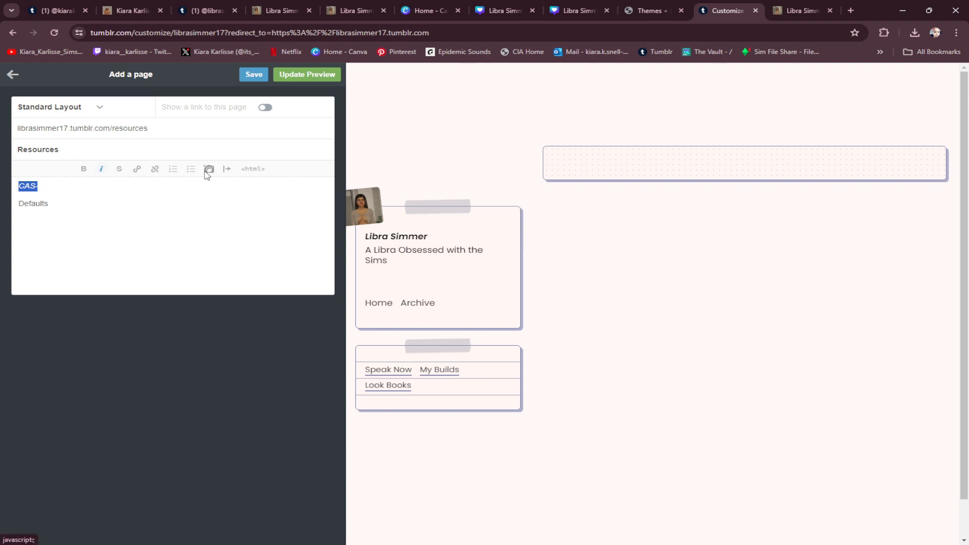
pyautogui.click(225, 169)
pyautogui.click(20, 204)
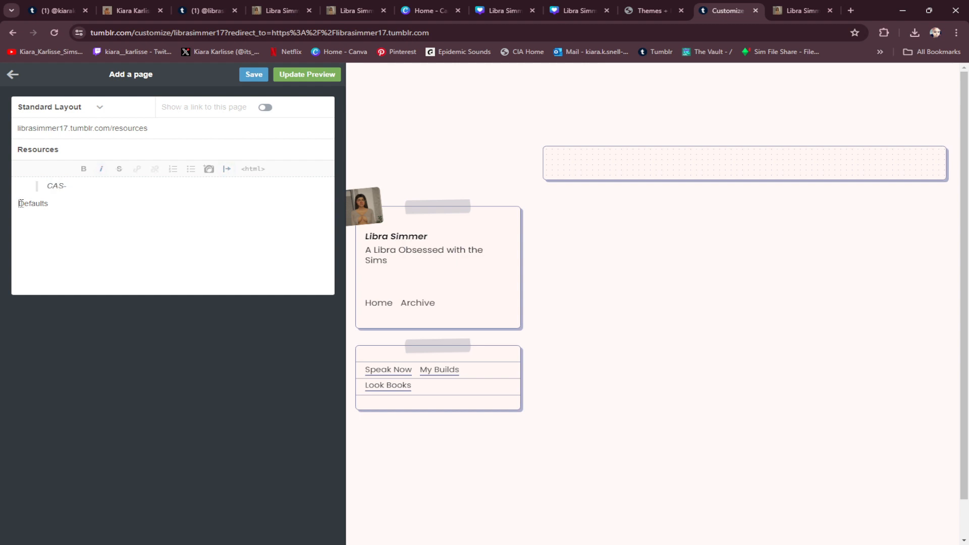
# Add the lines "Irene eyes- Pralinesim" and "Agave Skin Blend-" below Defaults
pyautogui.click(64, 203)
pyautogui.write('Irene')
pyautogui.write(' eyes ')
pyautogui.write(' Pralinesim')
pyautogui.press('Return')
pyautogui.write('Agave Skin Blend')
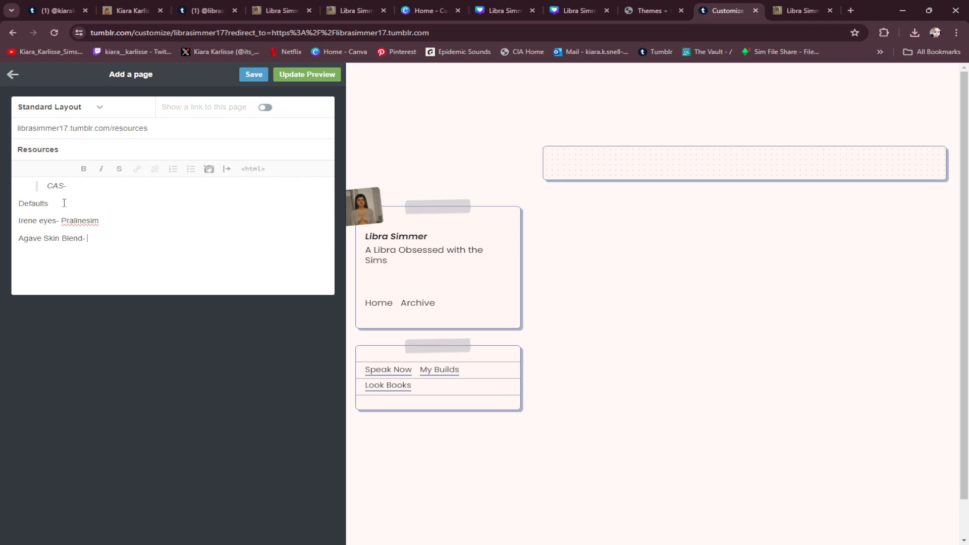
pyautogui.write('-')
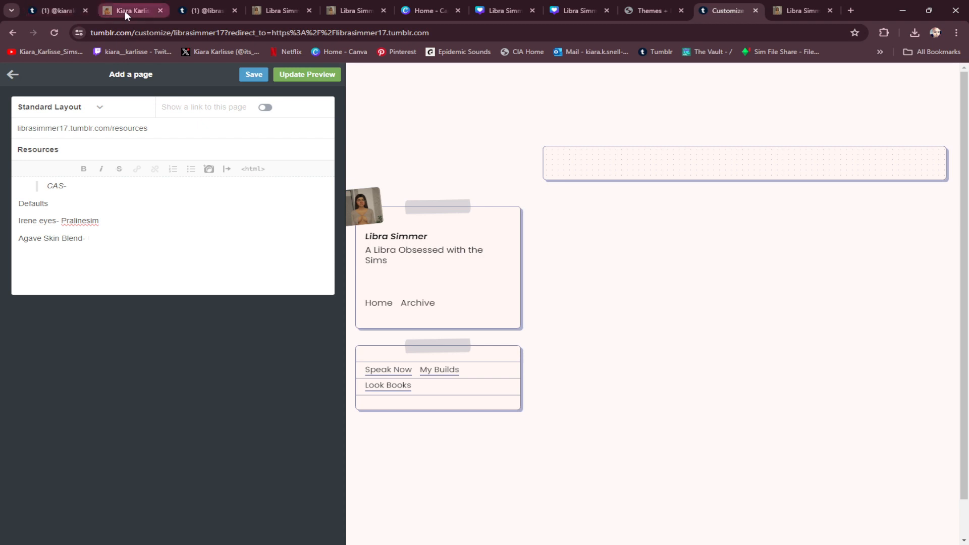
# Open the agave skin link from the reference blog's Resources page in a new tab and view the post
pyautogui.click(125, 10)
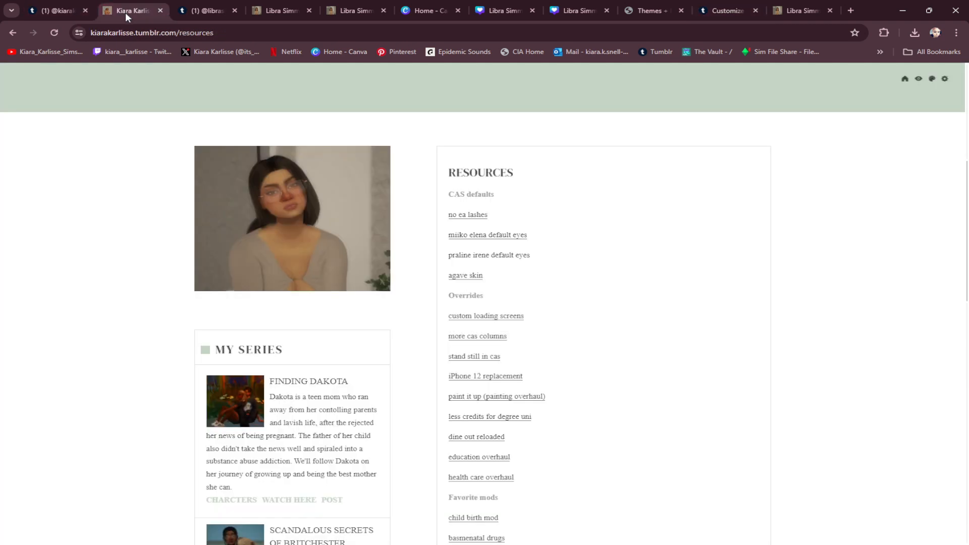
pyautogui.rightClick(461, 277)
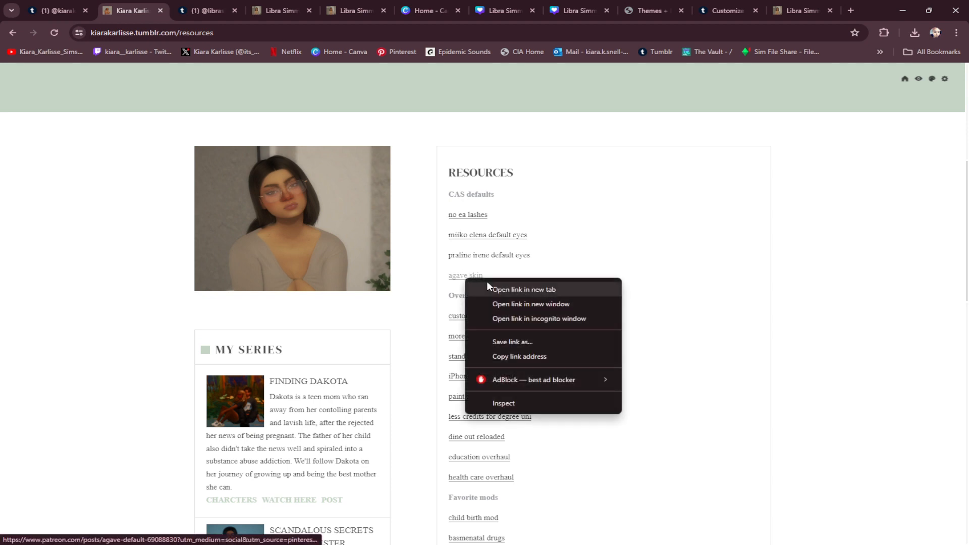
pyautogui.click(487, 281)
pyautogui.click(190, 6)
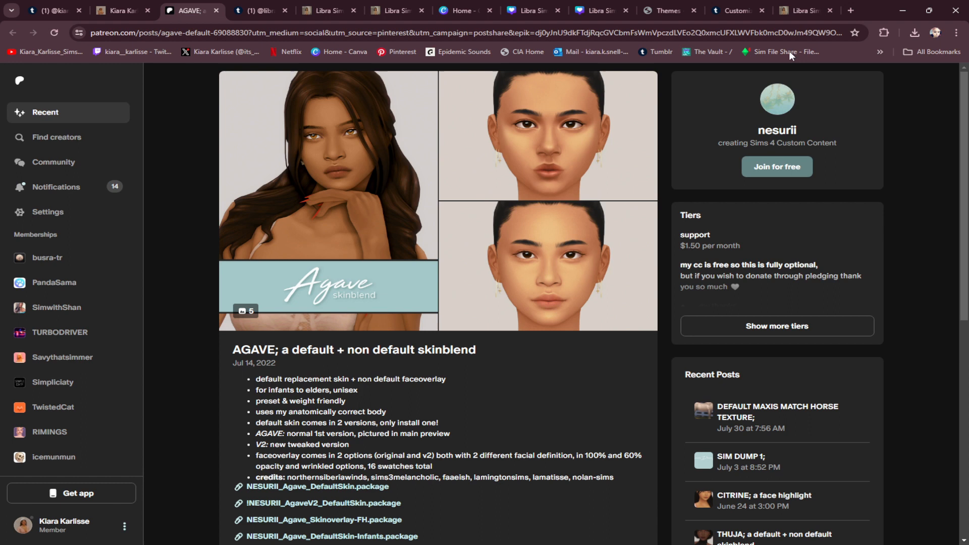
# Back in the page editor, complete the Agave Skin Blend line with "Nesurri" and add the line "Mods/ Lighting" below it
pyautogui.click(806, 10)
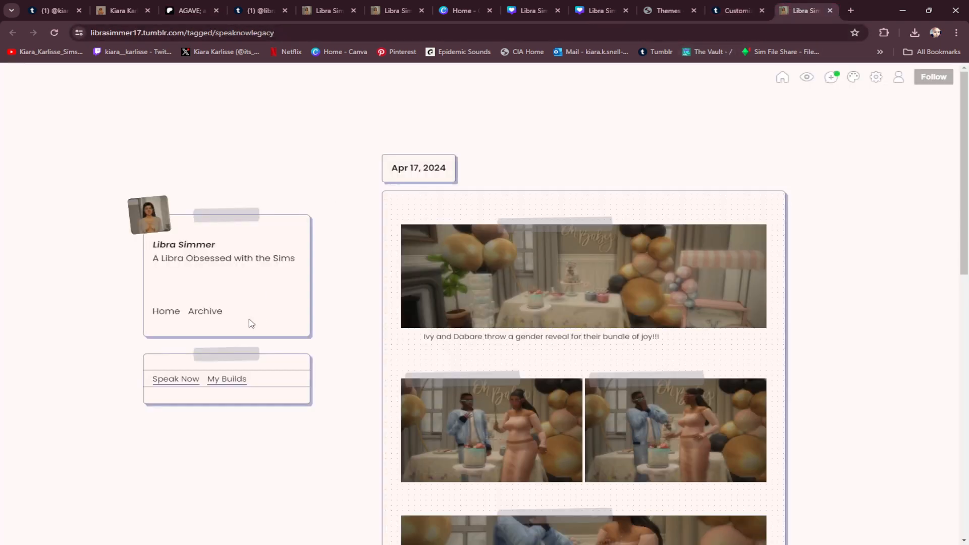
pyautogui.click(716, 10)
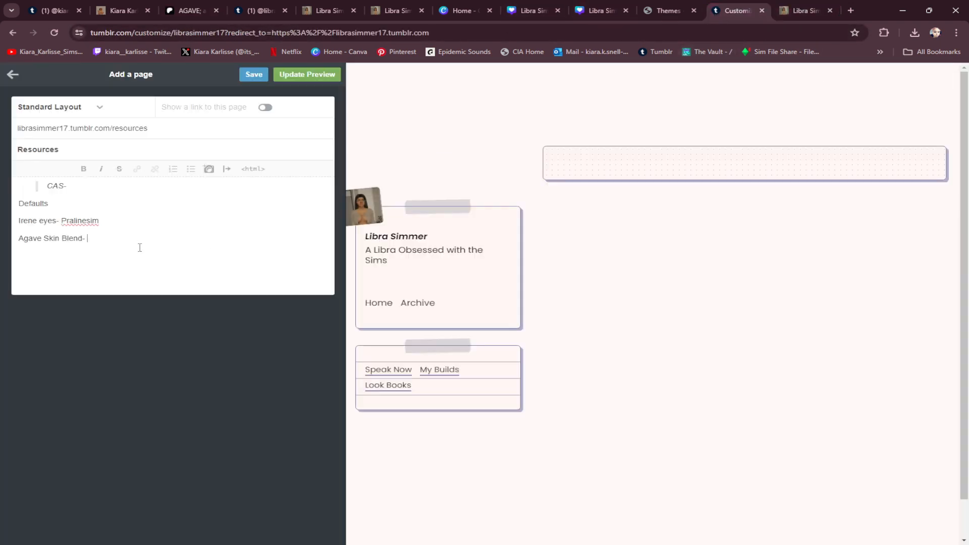
pyautogui.write('Nesurri')
pyautogui.press('Return')
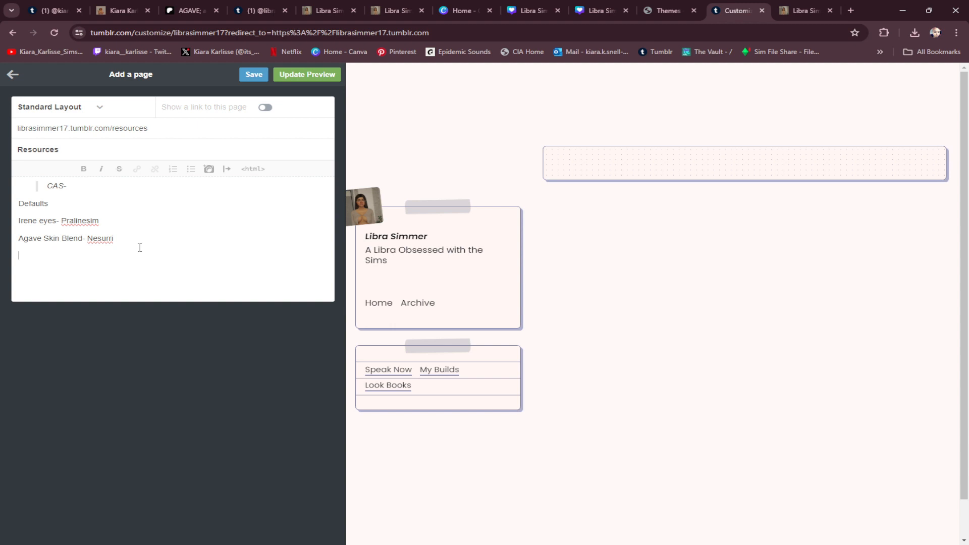
pyautogui.press('BackSpace')
pyautogui.press('Return')
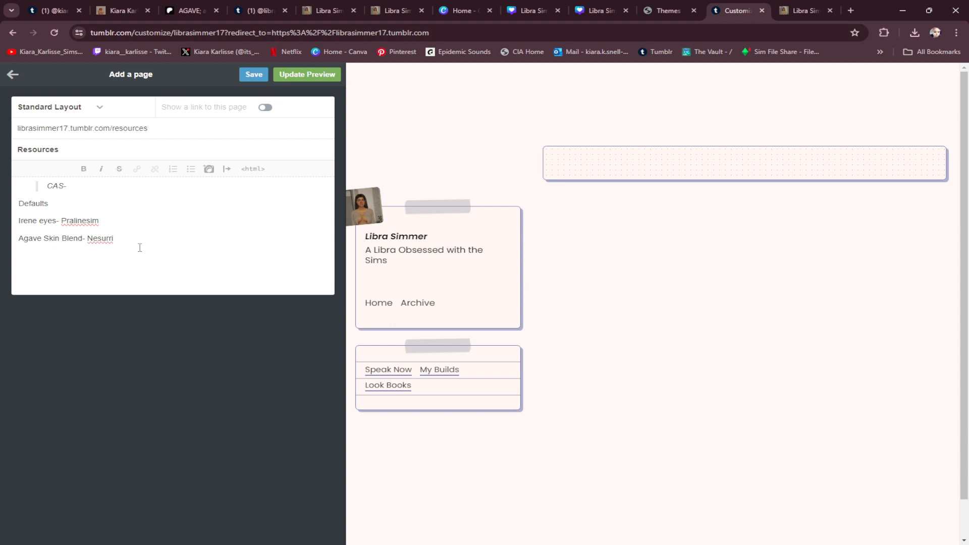
pyautogui.write('Mods/ Lighting')
# Copy the web address of the Agave skinblend post on Patreon
pyautogui.moveTo(18, 221); pyautogui.dragTo(56, 220)
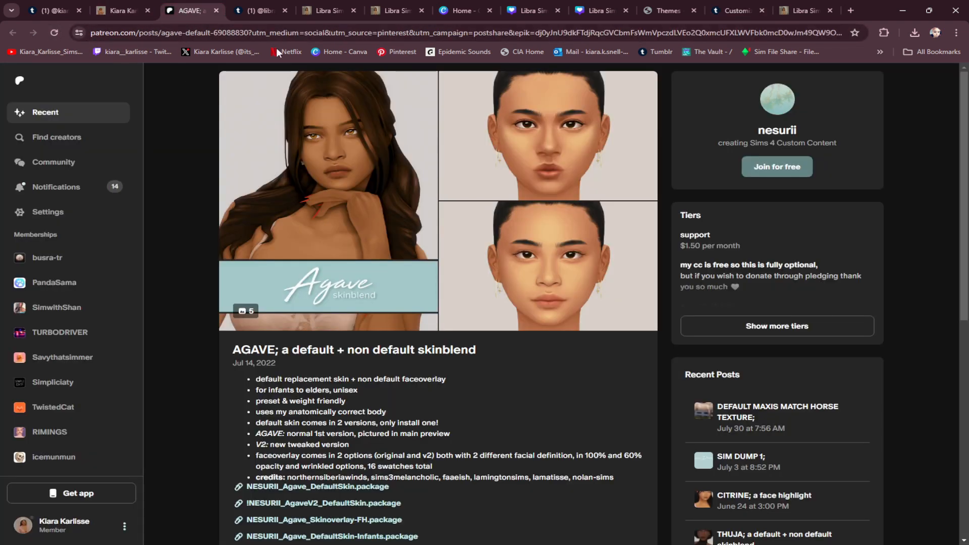
pyautogui.click(208, 33)
pyautogui.rightClick(208, 33)
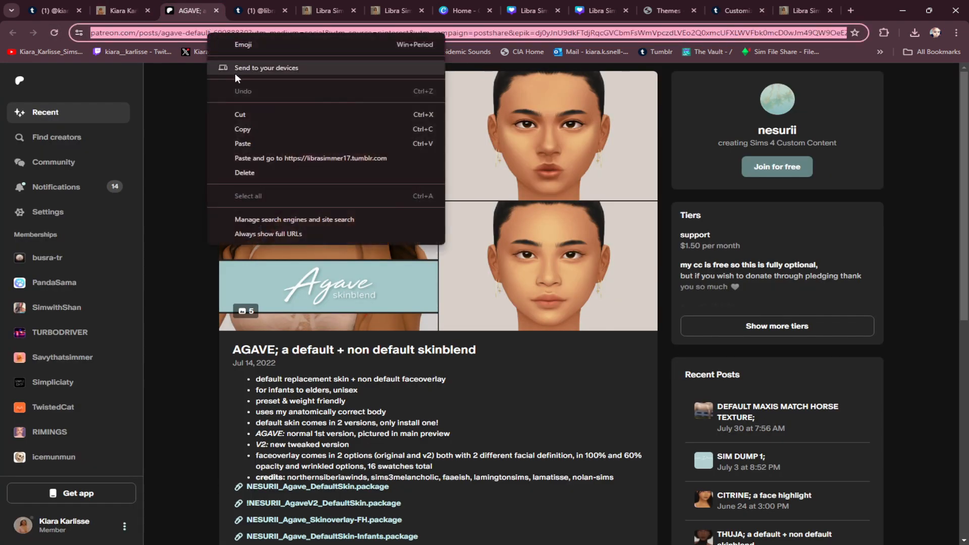
pyautogui.click(246, 128)
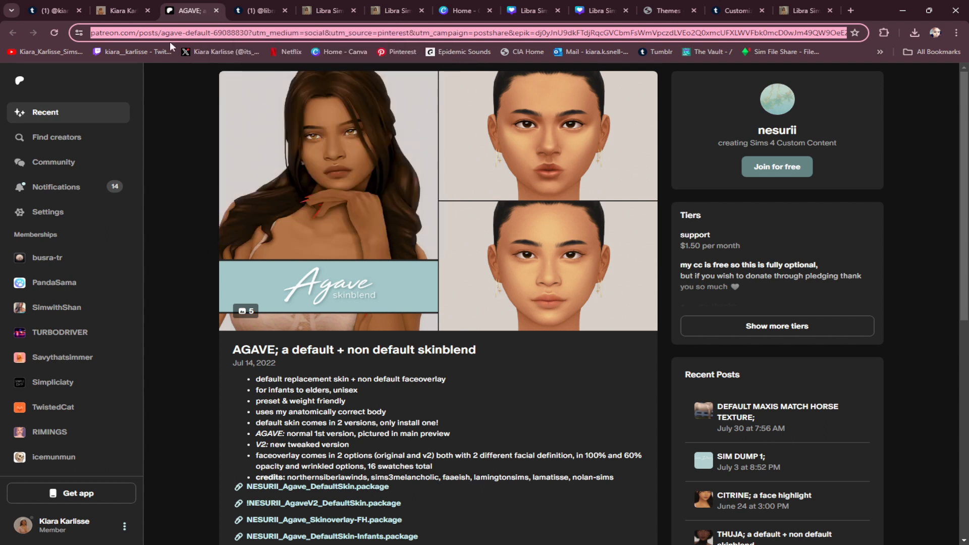
# In the Resources page editor, link "Agave Skin Blend" to the copied Patreon post address, set to open in a new window
pyautogui.click(741, 11)
pyautogui.click(20, 238)
pyautogui.moveTo(20, 238); pyautogui.dragTo(63, 244)
pyautogui.rightClick(80, 243)
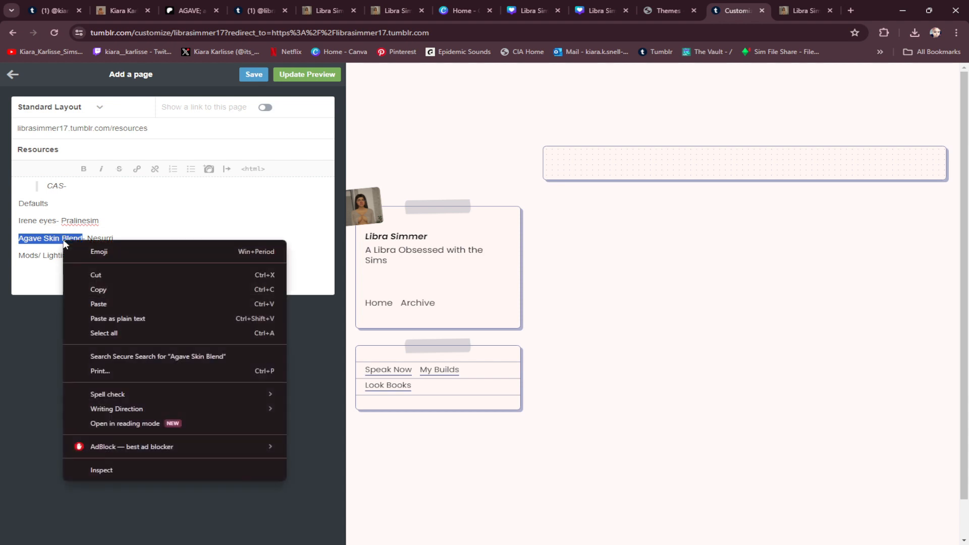
pyautogui.click(170, 195)
pyautogui.moveTo(15, 239); pyautogui.dragTo(82, 242)
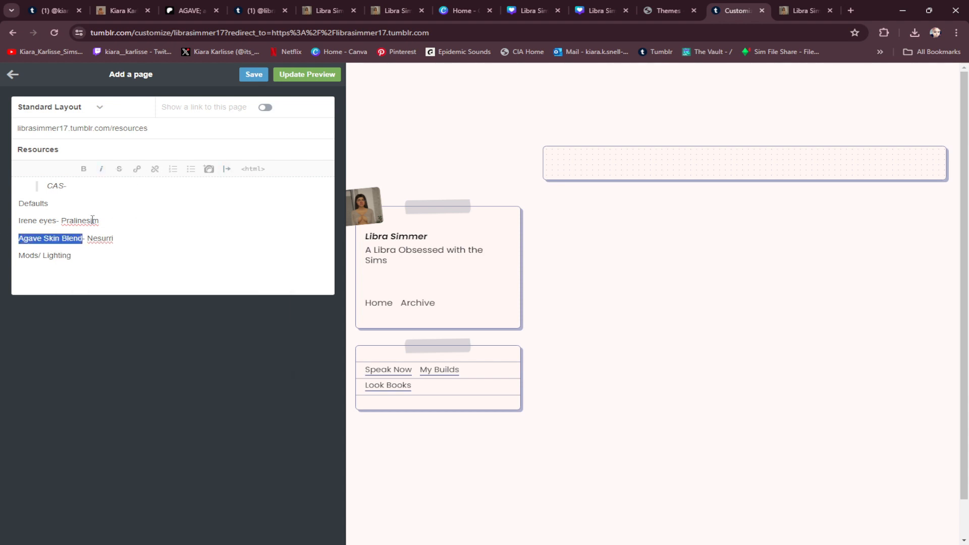
pyautogui.click(137, 169)
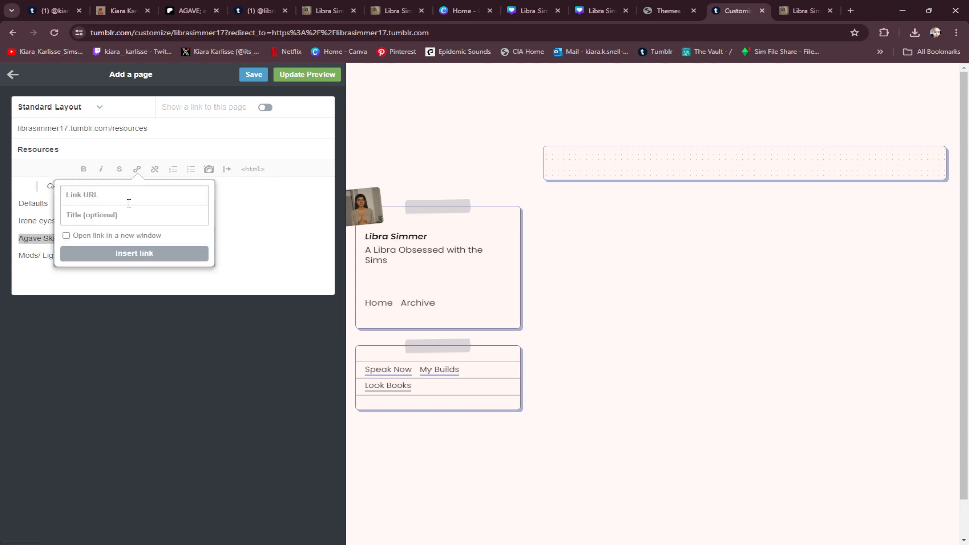
pyautogui.rightClick(126, 196)
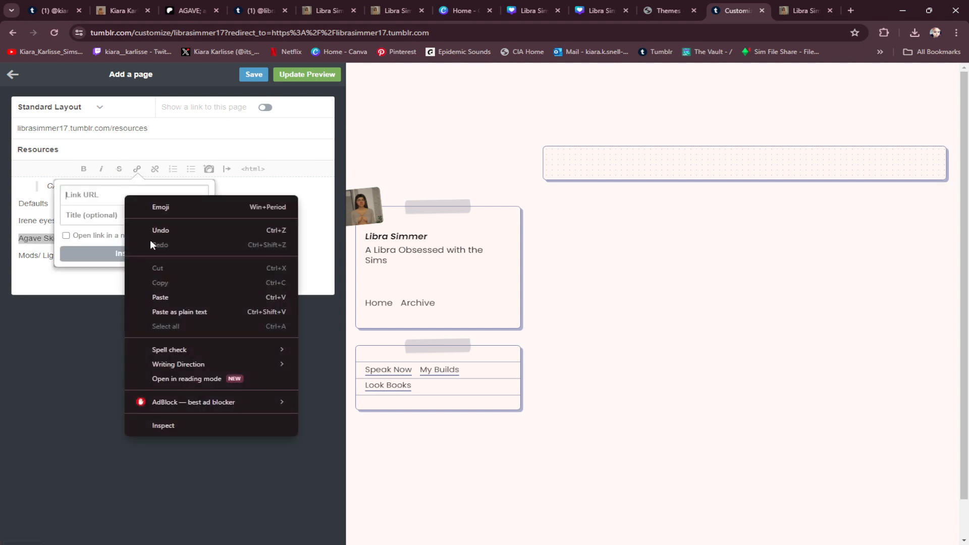
pyautogui.click(162, 296)
pyautogui.click(93, 238)
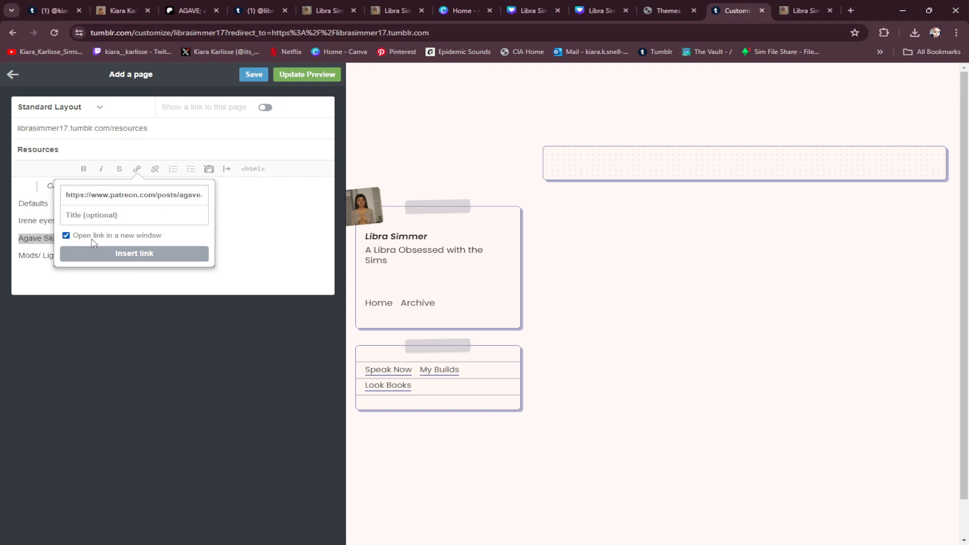
pyautogui.click(99, 255)
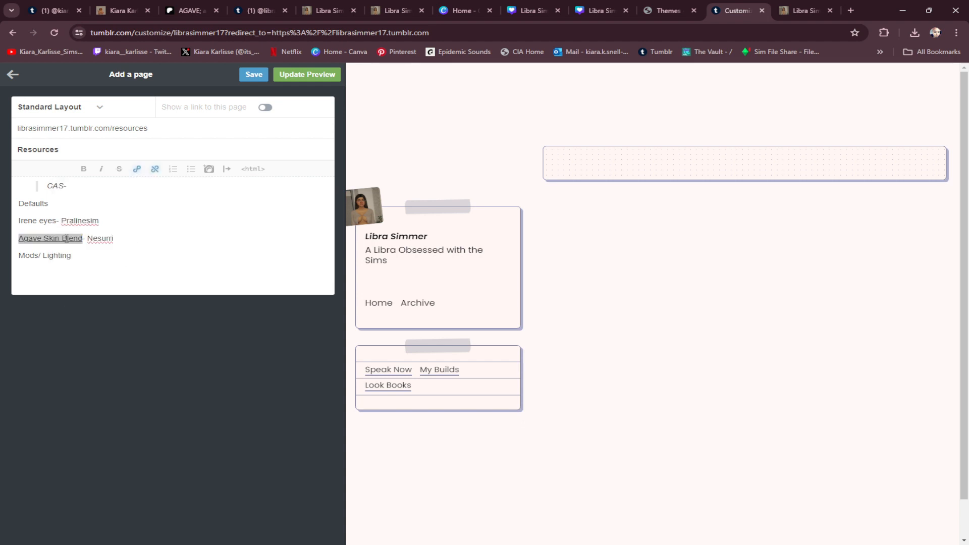
# Update the page preview and test the Agave Skin Blend link in a new tab, closing that tab when finished
pyautogui.click(298, 78)
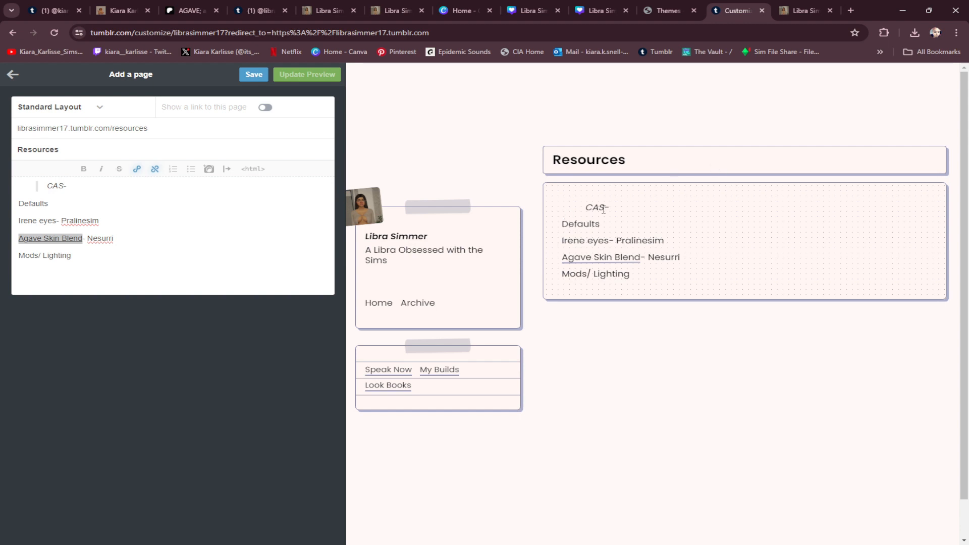
pyautogui.rightClick(597, 260)
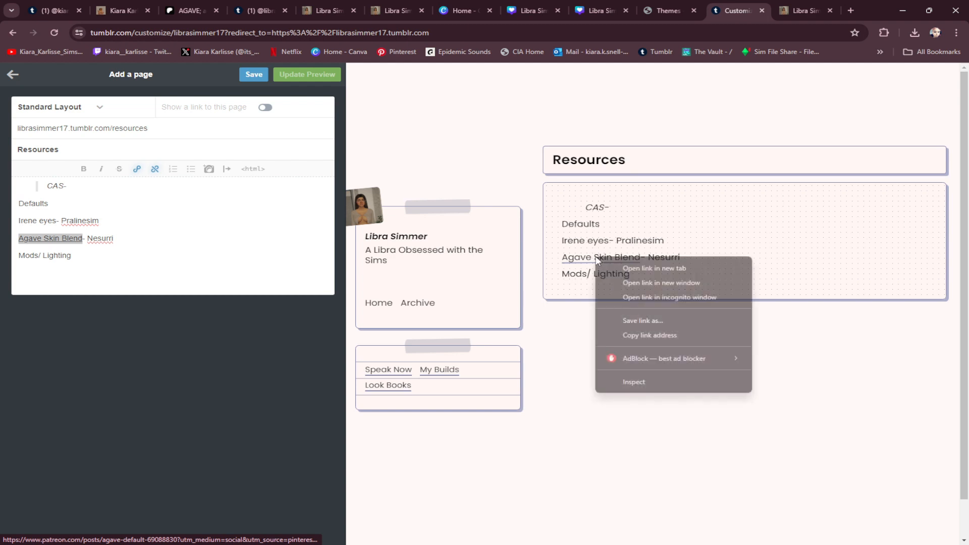
pyautogui.click(626, 268)
pyautogui.click(734, 4)
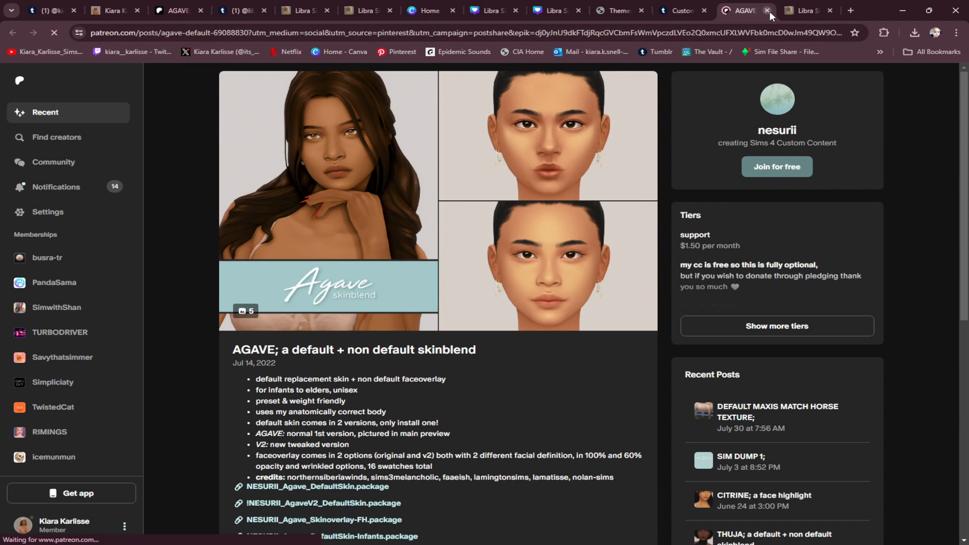
pyautogui.click(768, 10)
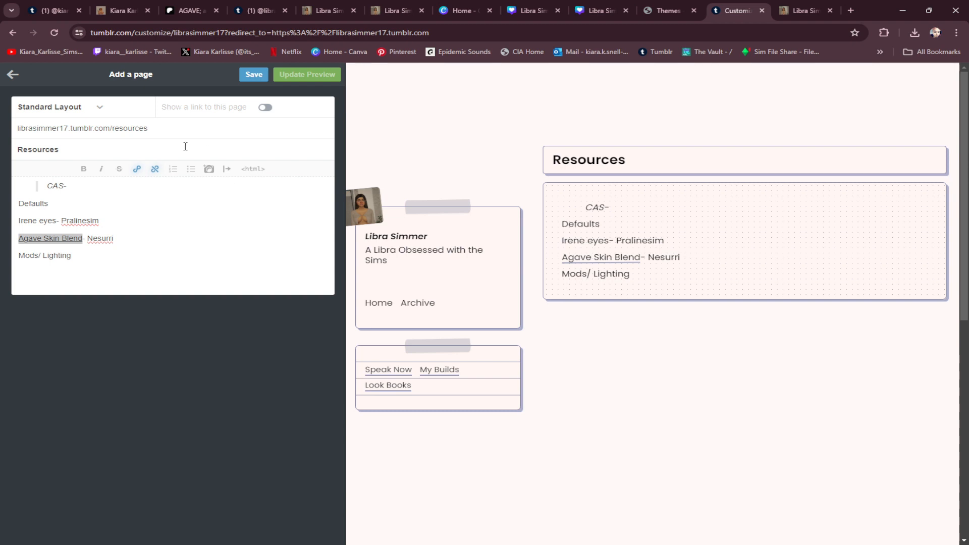
# Save the Resources page, reopen it to check its page address, and return to the theme settings
pyautogui.click(241, 77)
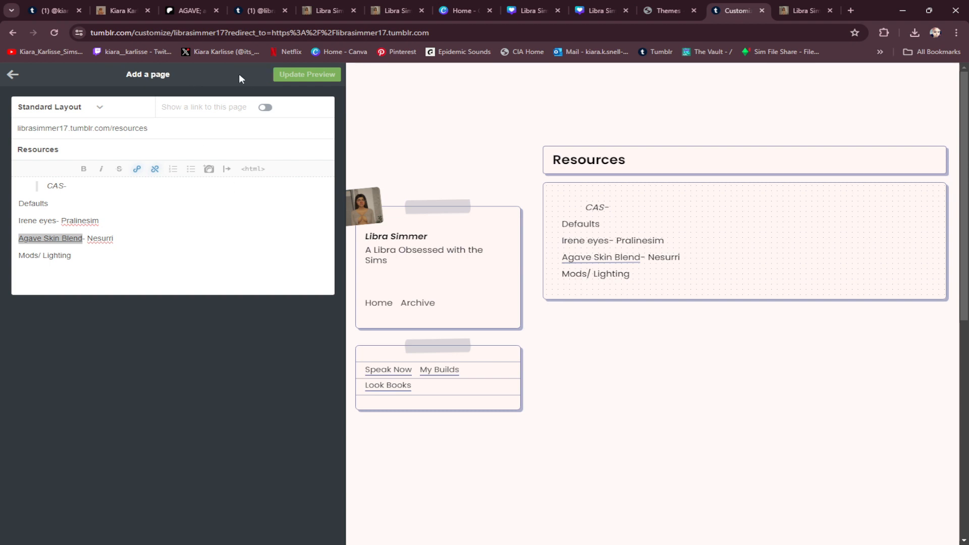
pyautogui.click(13, 76)
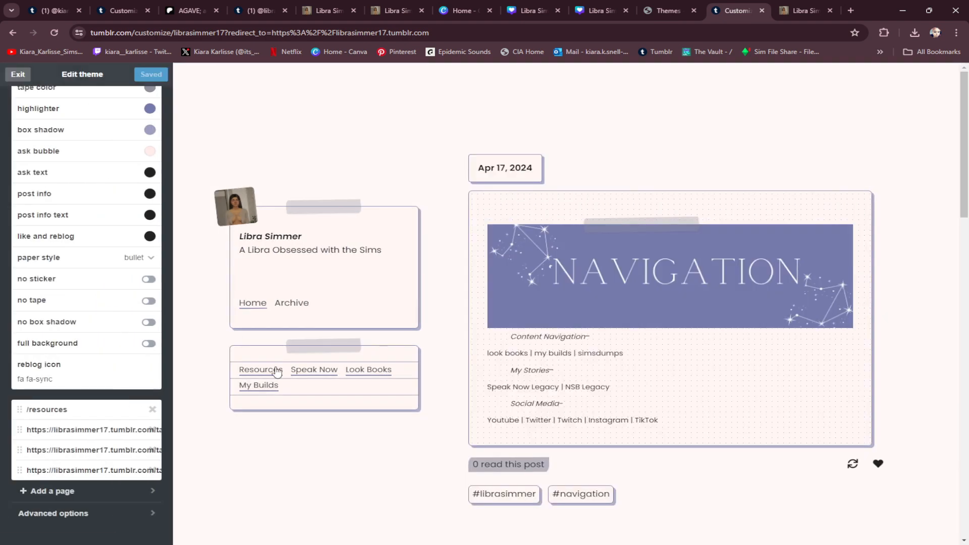
pyautogui.click(62, 410)
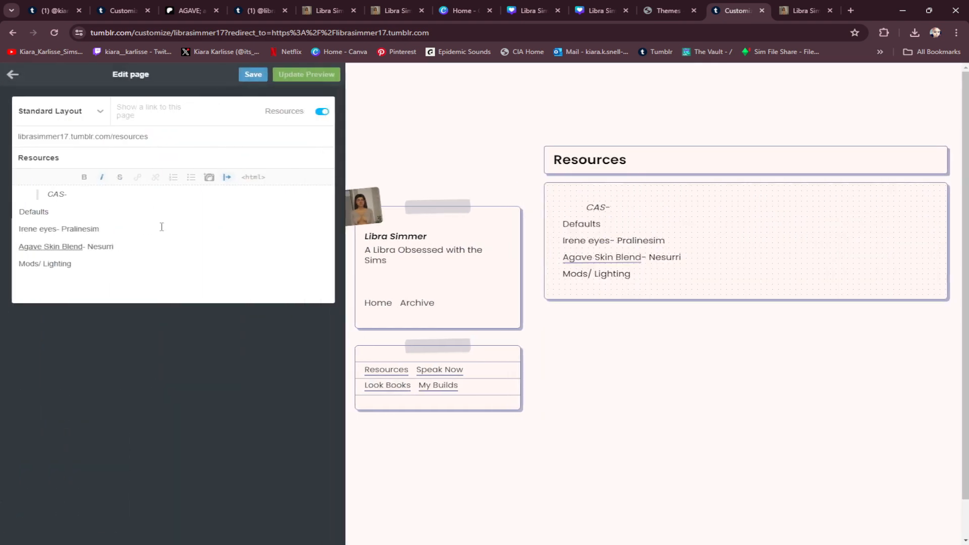
pyautogui.click(21, 141)
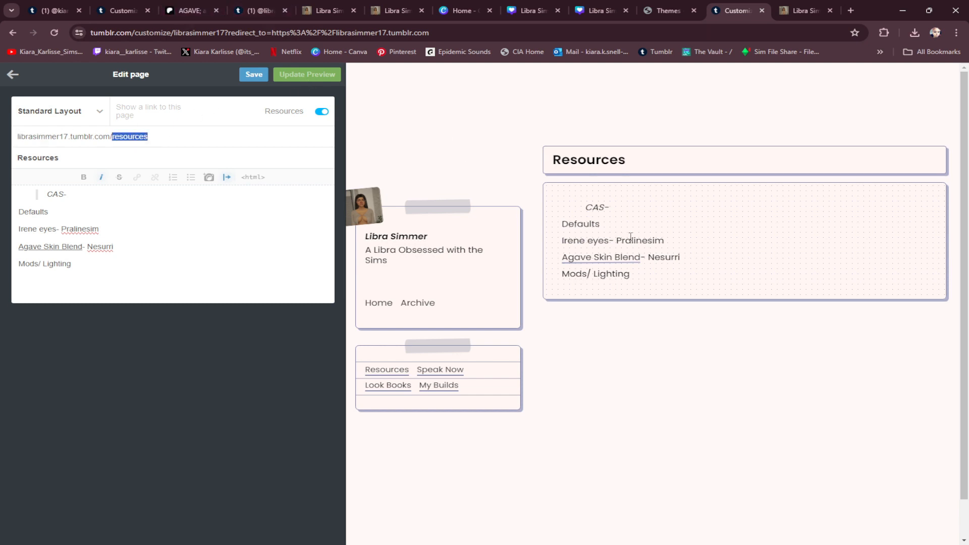
pyautogui.click(13, 74)
pyautogui.click(525, 318)
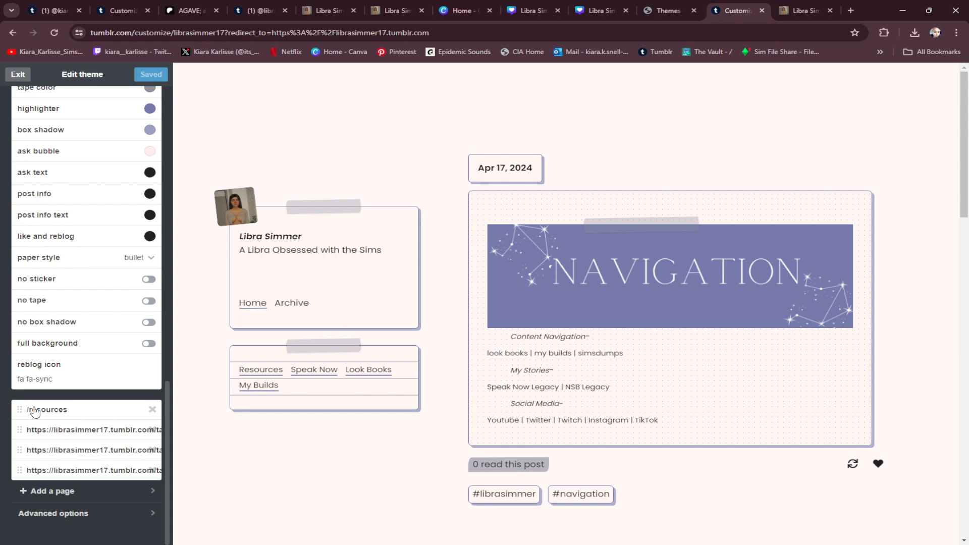
# Copy the link address of the Speak Now page and return to the theme settings
pyautogui.click(66, 435)
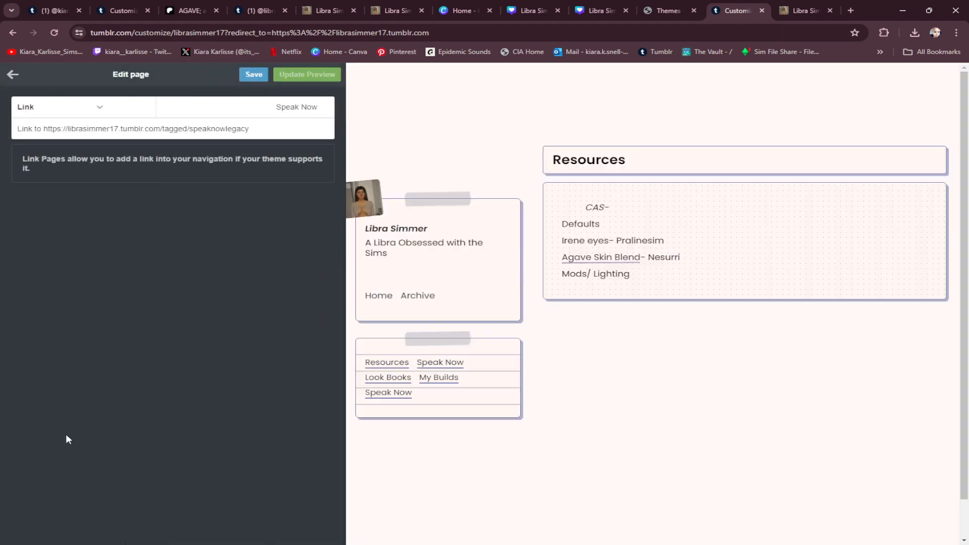
pyautogui.tripleClick(246, 129)
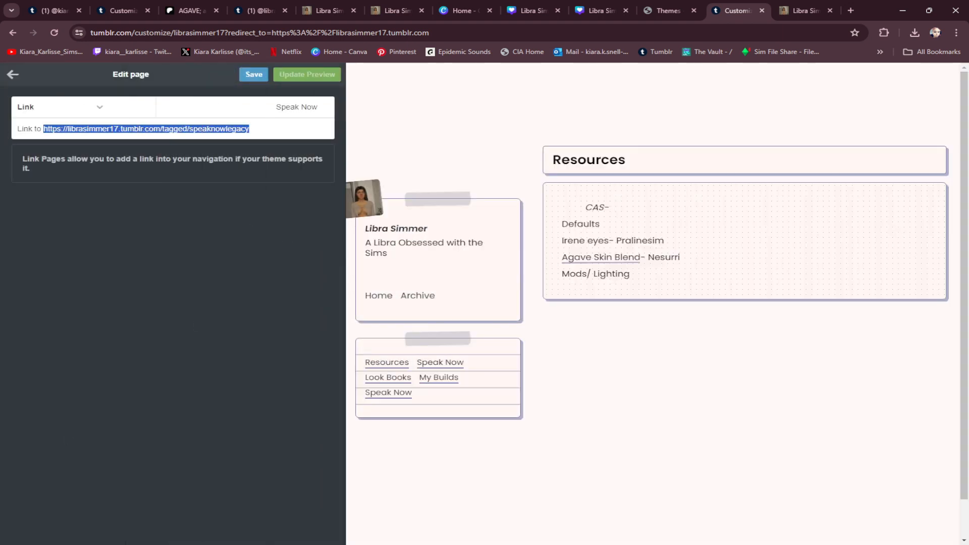
pyautogui.rightClick(146, 132)
pyautogui.click(175, 182)
pyautogui.click(248, 76)
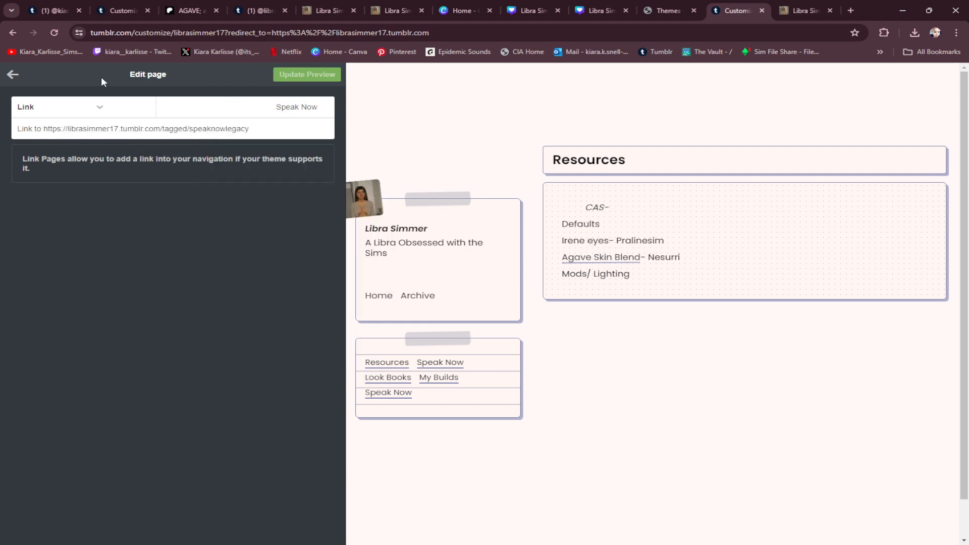
pyautogui.click(13, 75)
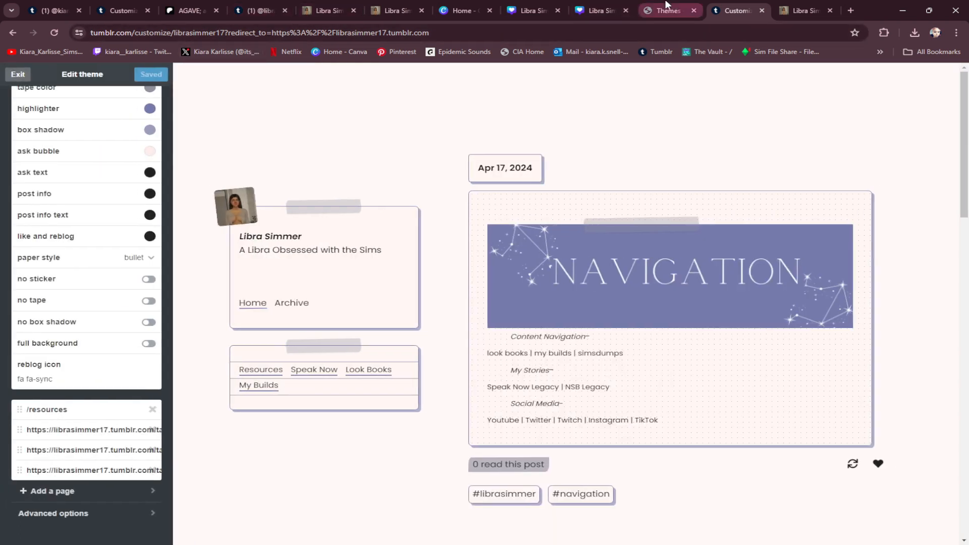
# Edit the blog's pinned navigation post and link "Speak Now Legacy" to the copied tag address
pyautogui.click(253, 12)
pyautogui.scroll(-6, 419, 426)
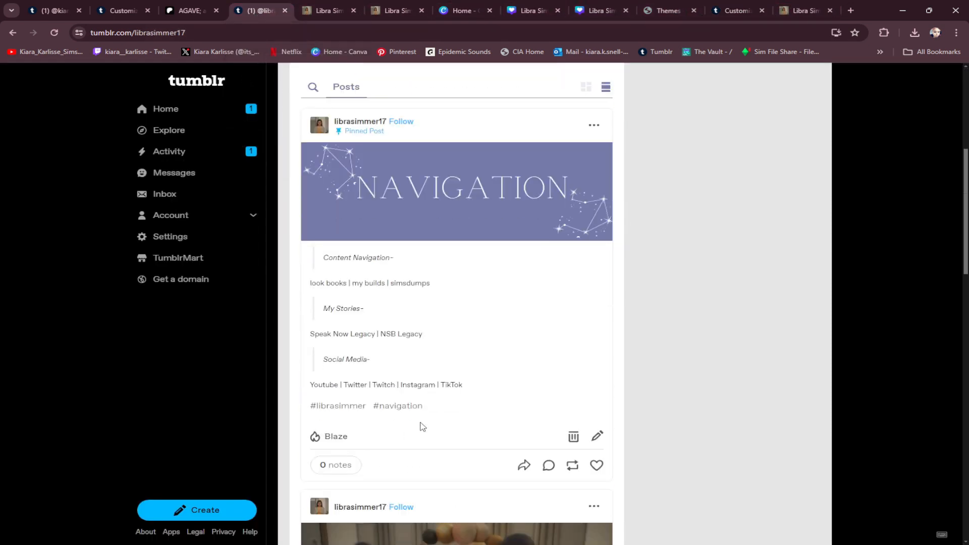
pyautogui.click(596, 438)
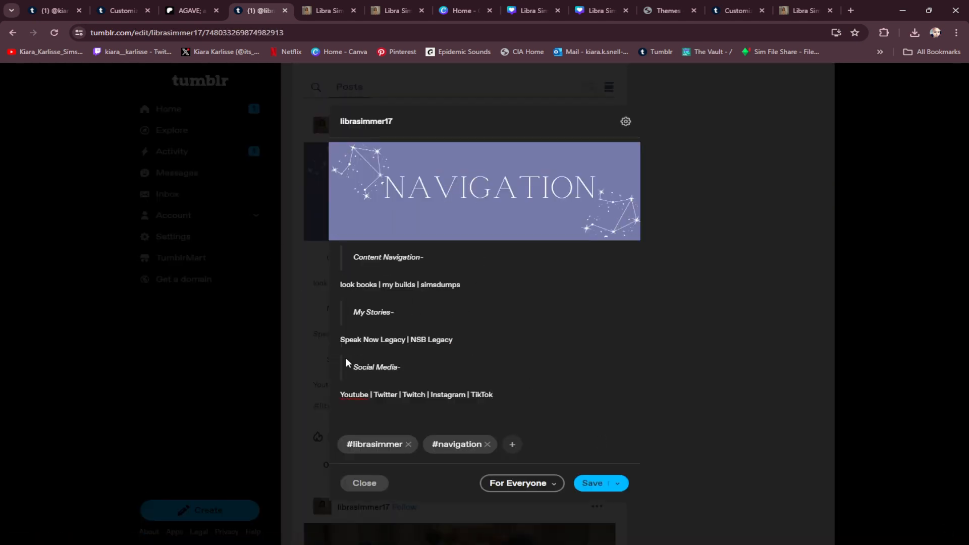
pyautogui.moveTo(340, 341); pyautogui.dragTo(398, 340)
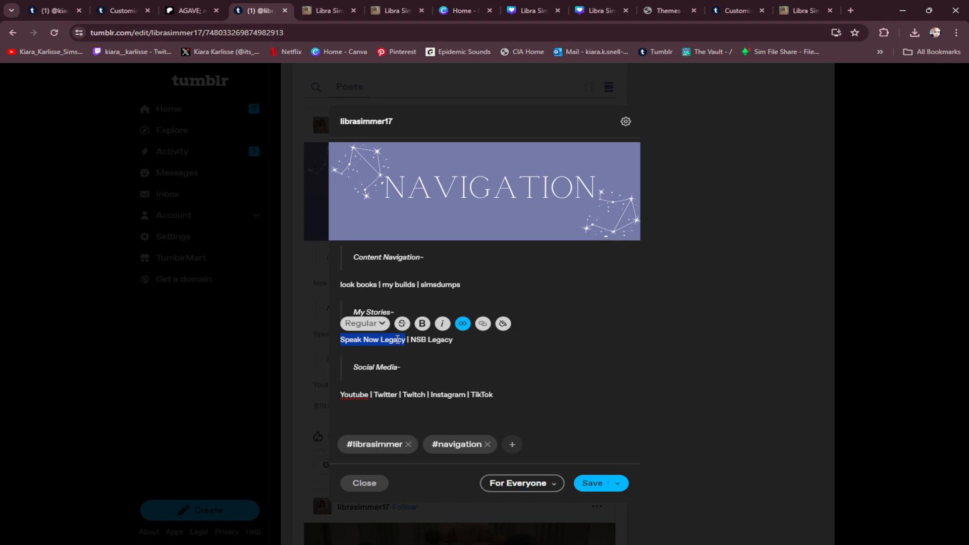
pyautogui.click(481, 326)
pyautogui.rightClick(380, 326)
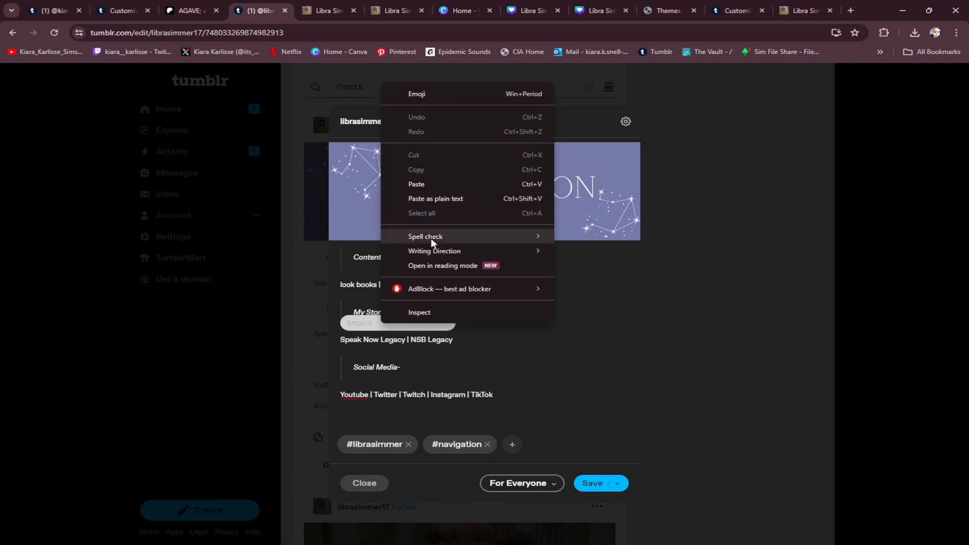
pyautogui.click(432, 189)
pyautogui.click(449, 327)
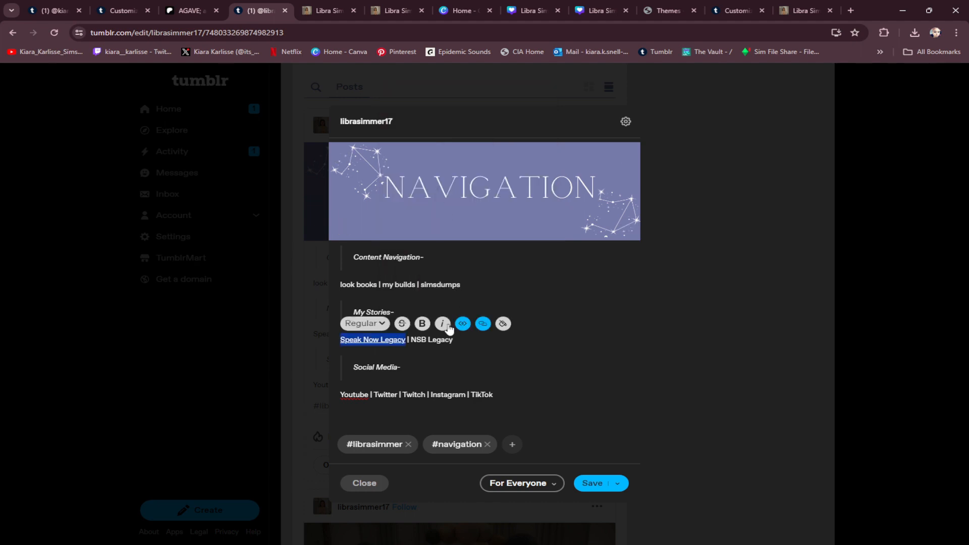
pyautogui.click(541, 315)
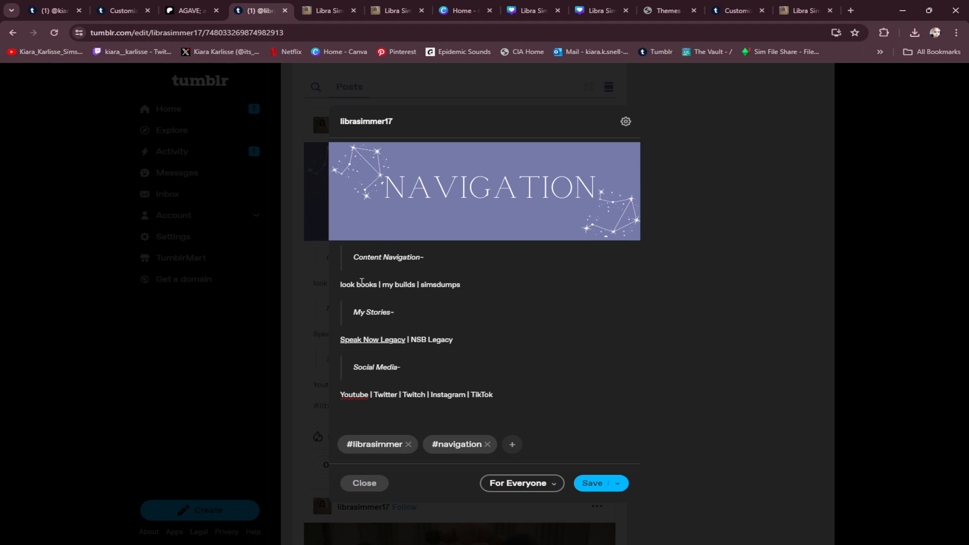
# Insert "resources |" before "look books" on the Content Navigation line
pyautogui.click(341, 285)
pyautogui.write('resourc')
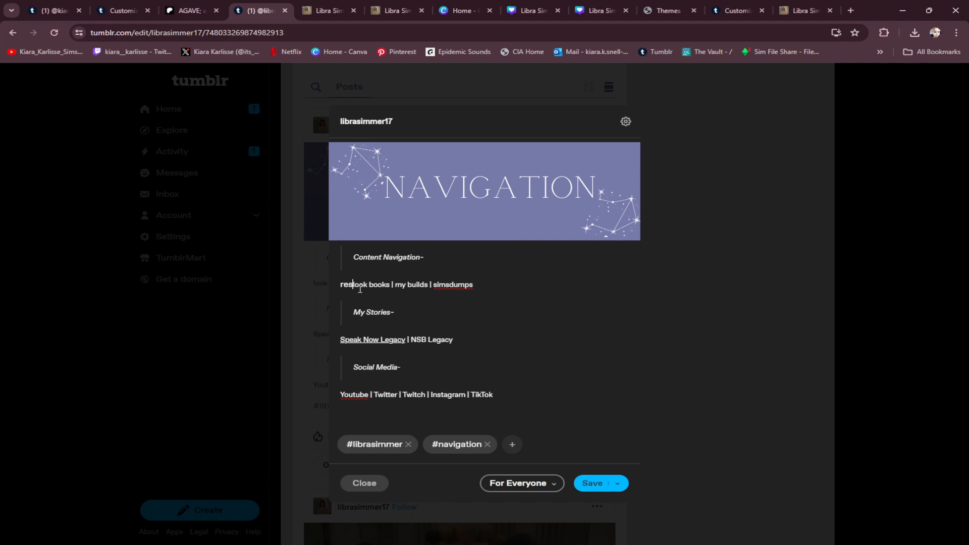
pyautogui.write('es')
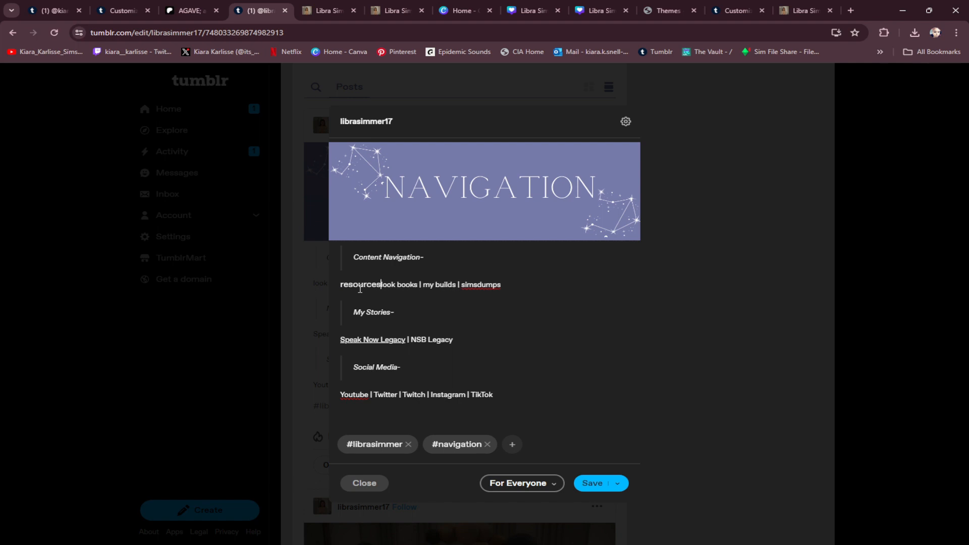
pyautogui.write(' |')
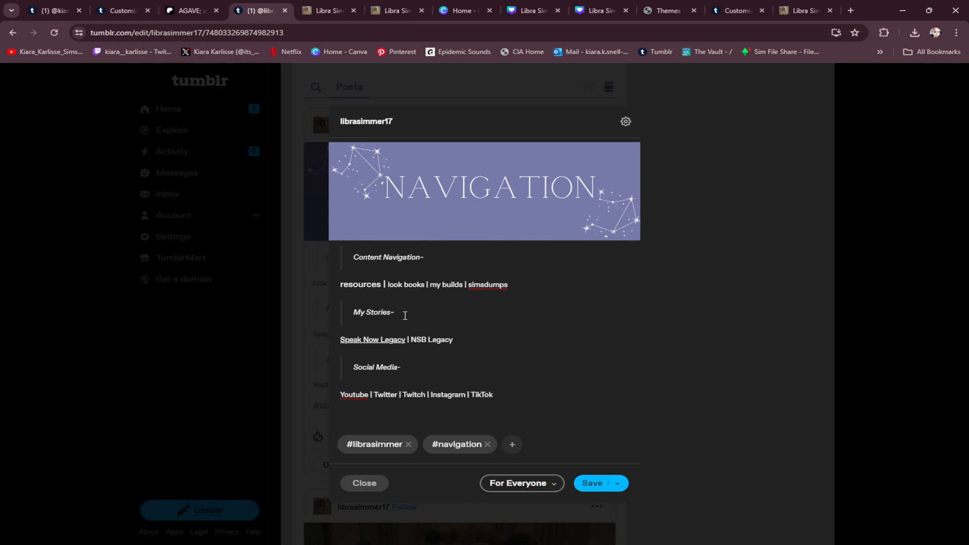
# Copy the web address of the Libra Simmer blog from its open tab
pyautogui.click(806, 6)
pyautogui.click(133, 35)
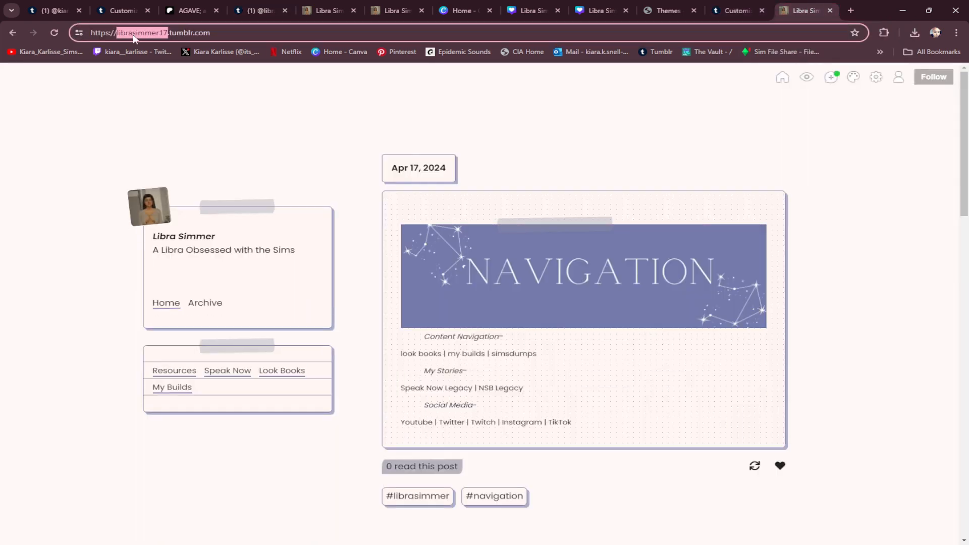
pyautogui.rightClick(134, 36)
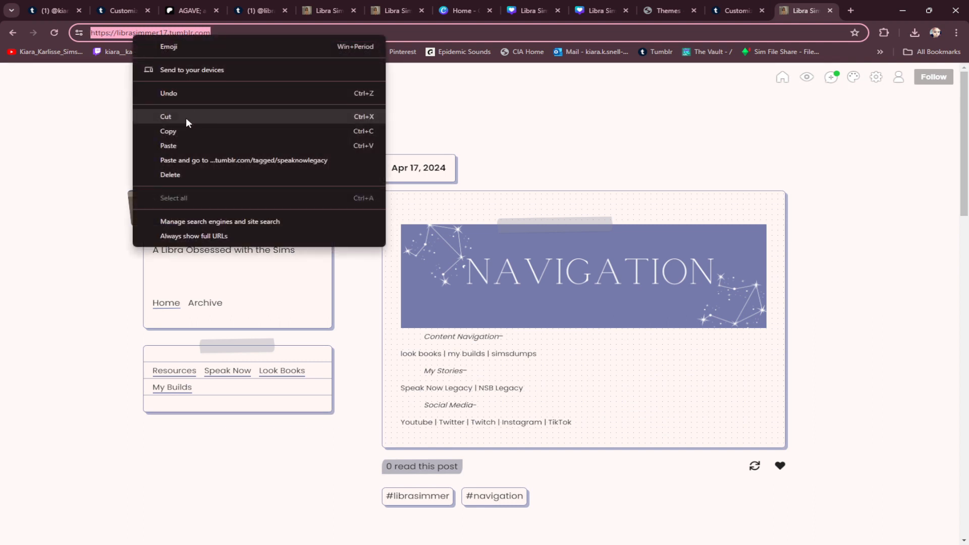
pyautogui.click(185, 131)
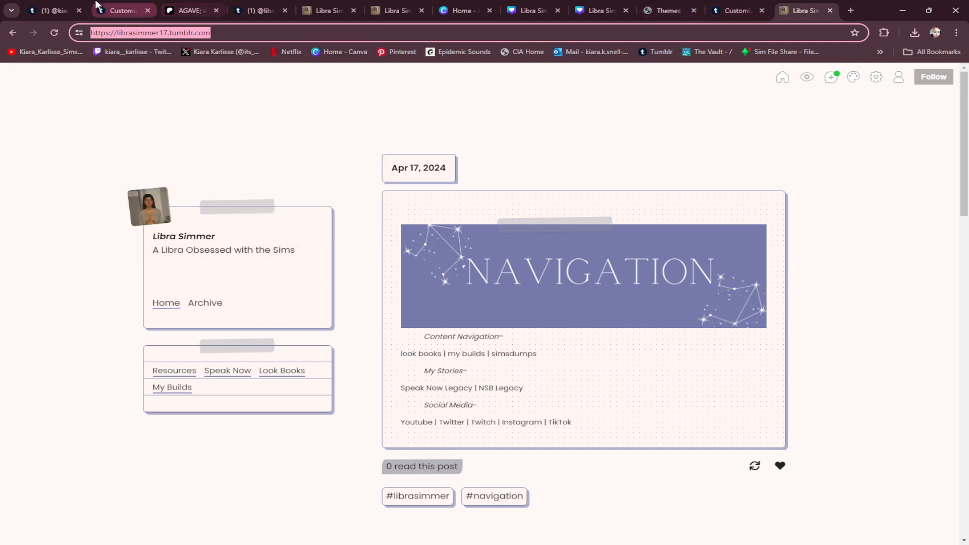
# Link "resources" in the navigation post to the copied blog address followed by "resources" and save the post
pyautogui.click(67, 10)
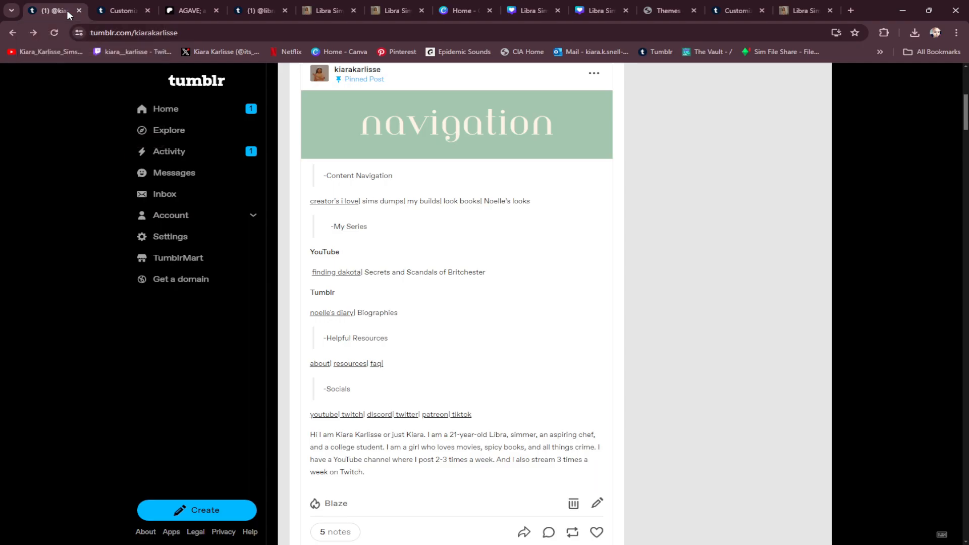
pyautogui.click(123, 10)
pyautogui.click(239, 11)
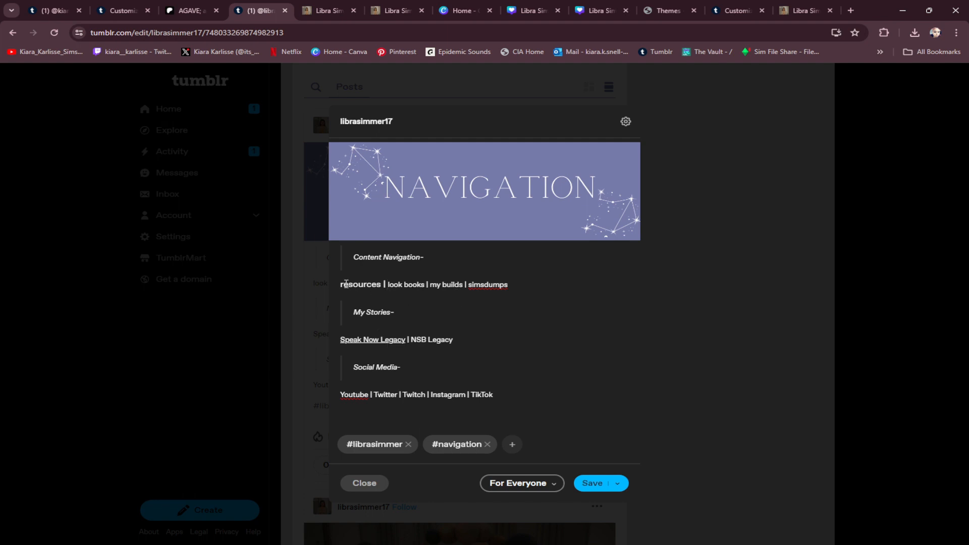
pyautogui.moveTo(340, 284); pyautogui.dragTo(384, 287)
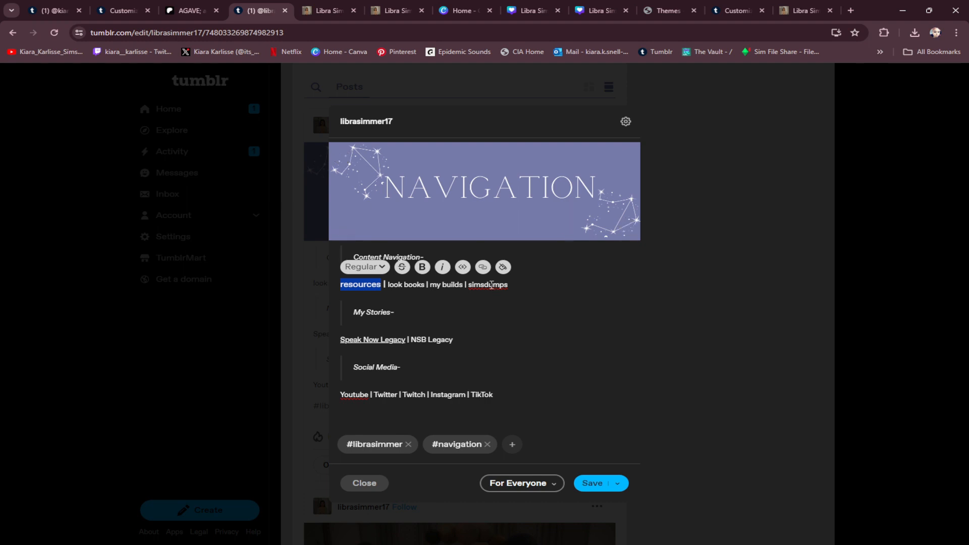
pyautogui.click(482, 268)
pyautogui.rightClick(372, 262)
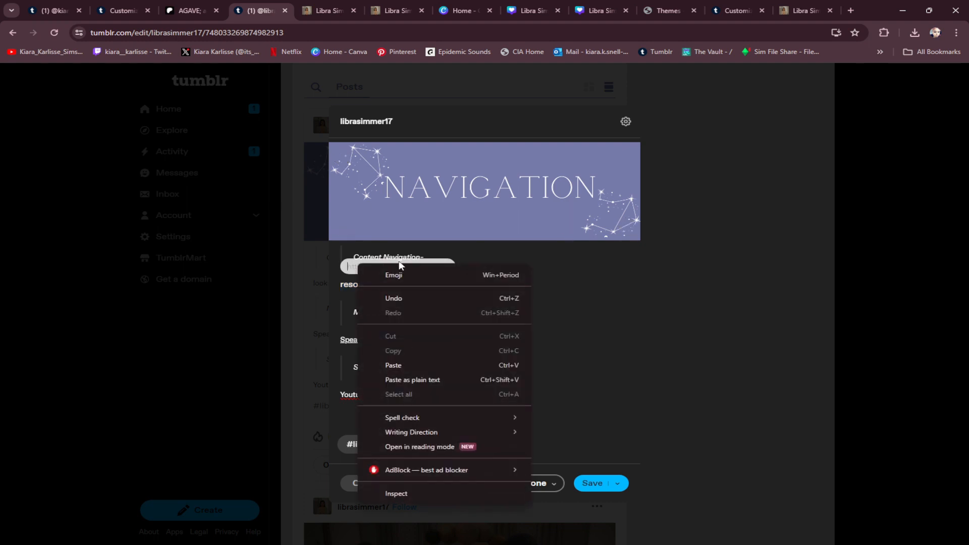
pyautogui.click(408, 362)
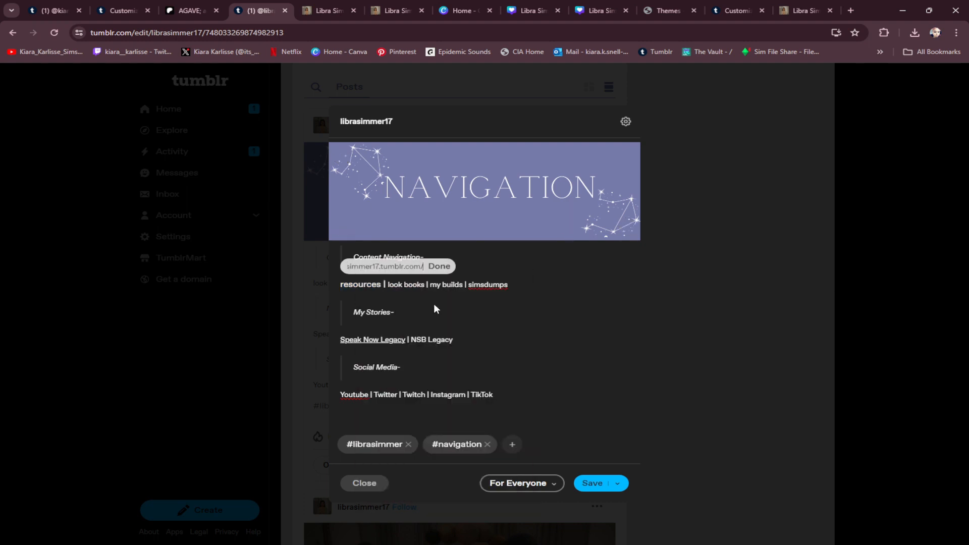
pyautogui.write('resources')
pyautogui.click(439, 267)
pyautogui.click(593, 484)
# Test the "Speak Now Legacy" and "resources" links in the pinned navigation post, closing each opened page
pyautogui.scroll(8, 418, 371)
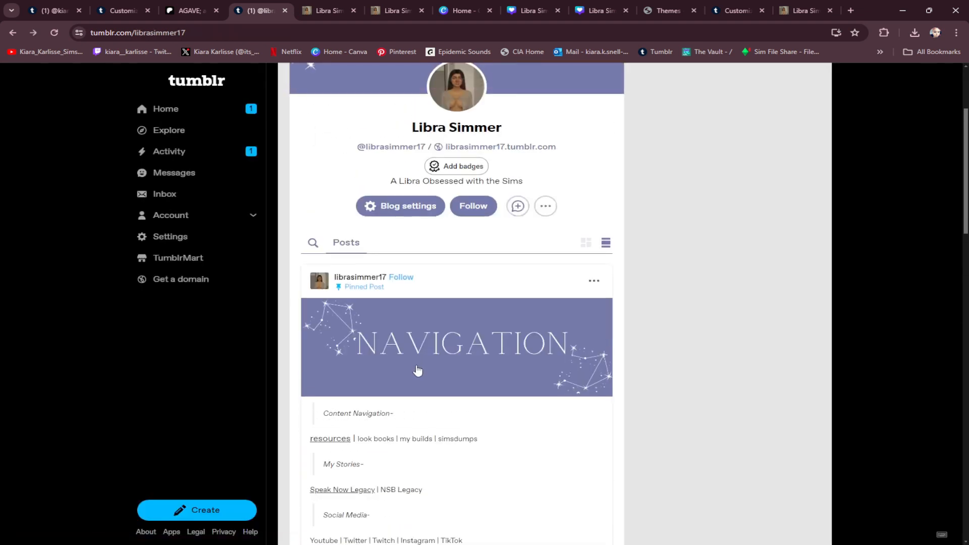
pyautogui.scroll(-3, 418, 371)
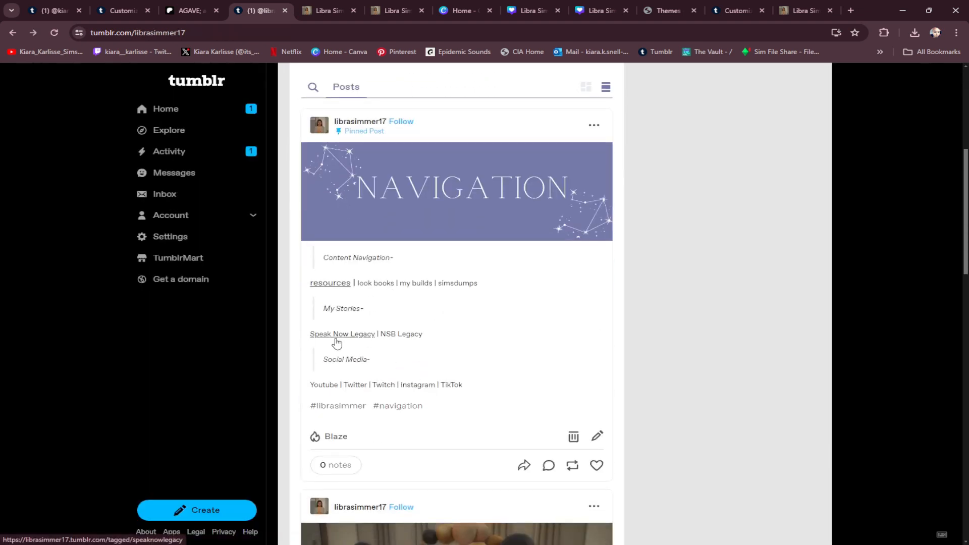
pyautogui.click(336, 340)
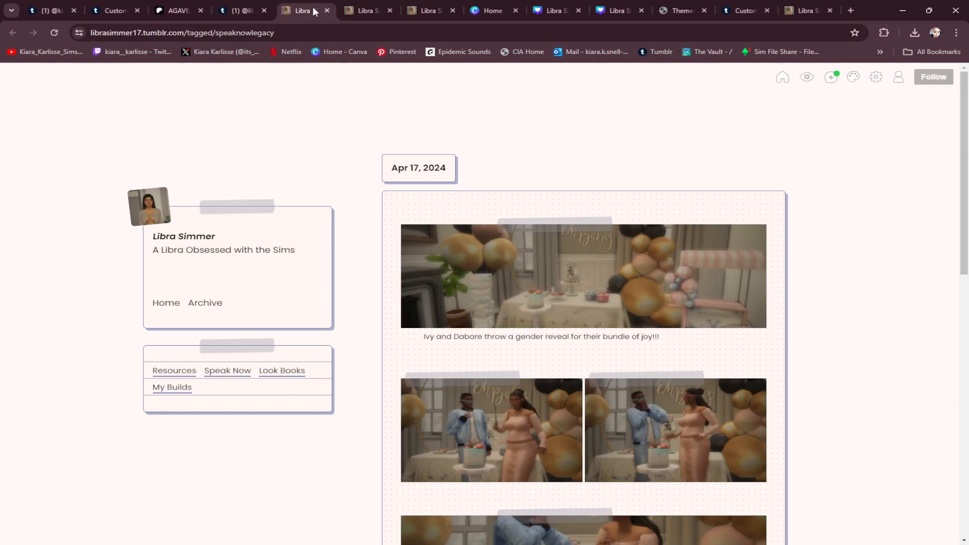
pyautogui.click(327, 10)
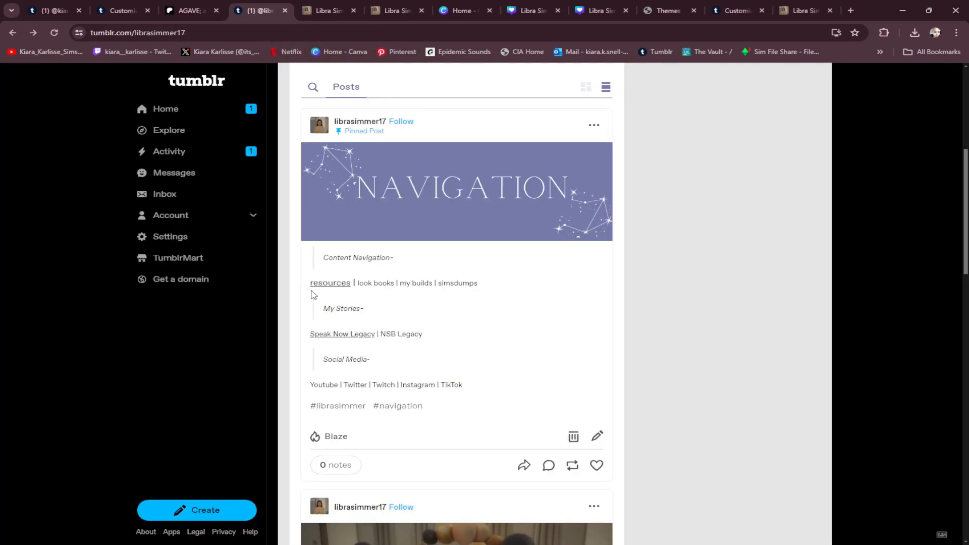
pyautogui.click(318, 285)
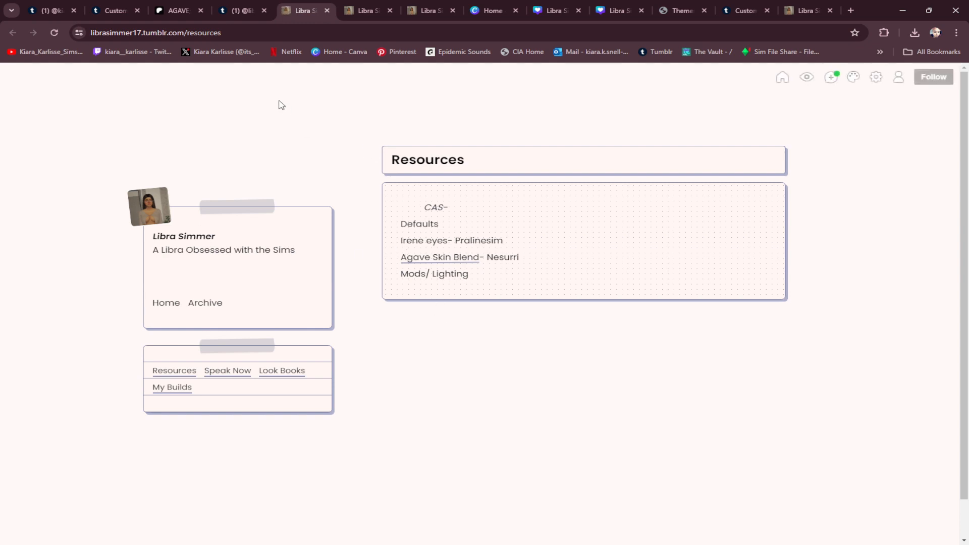
pyautogui.click(327, 10)
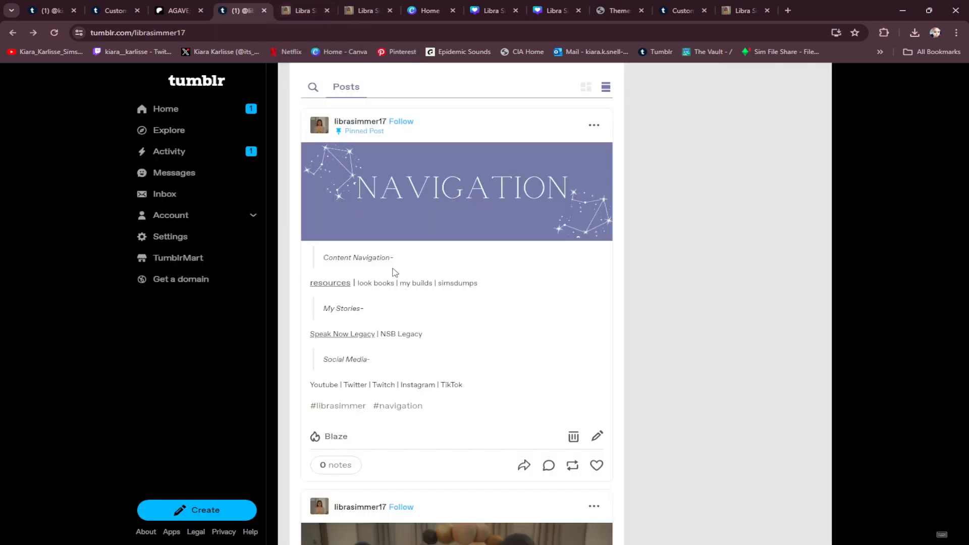
# Edit the navigation post again, format the word "resources" as small text and save the post
pyautogui.click(599, 437)
pyautogui.moveTo(339, 285); pyautogui.dragTo(381, 286)
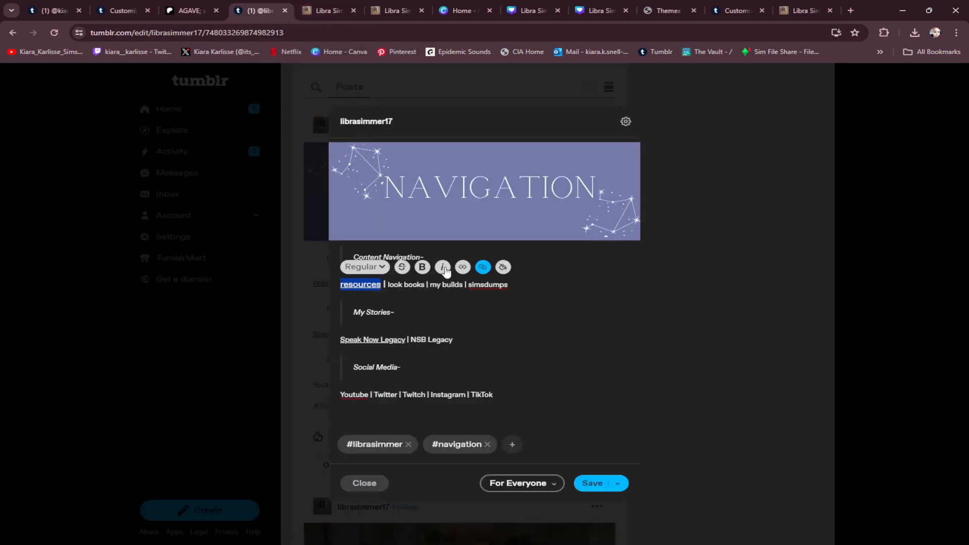
pyautogui.click(464, 271)
pyautogui.click(592, 483)
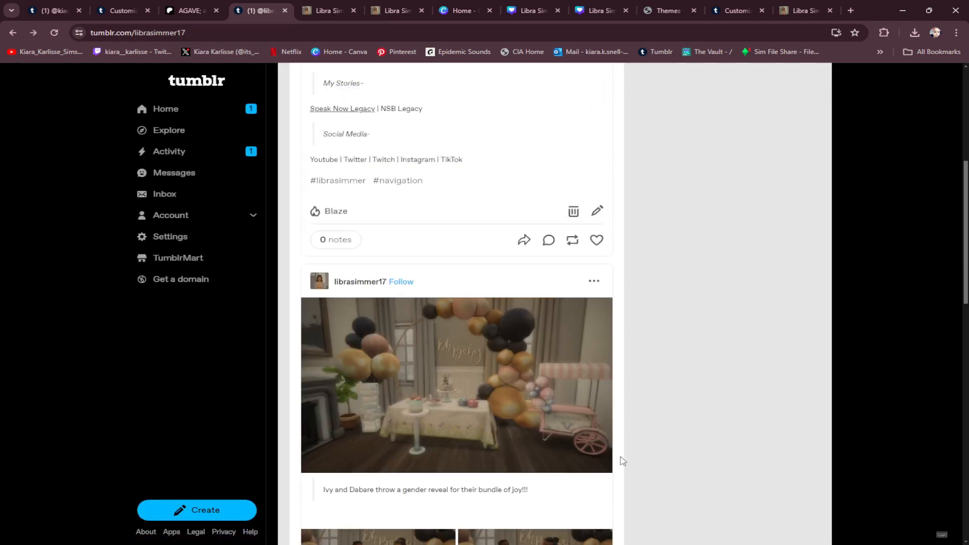
# Review the blog page from its header through the last post and back to the pinned navigation post
pyautogui.scroll(10, 621, 459)
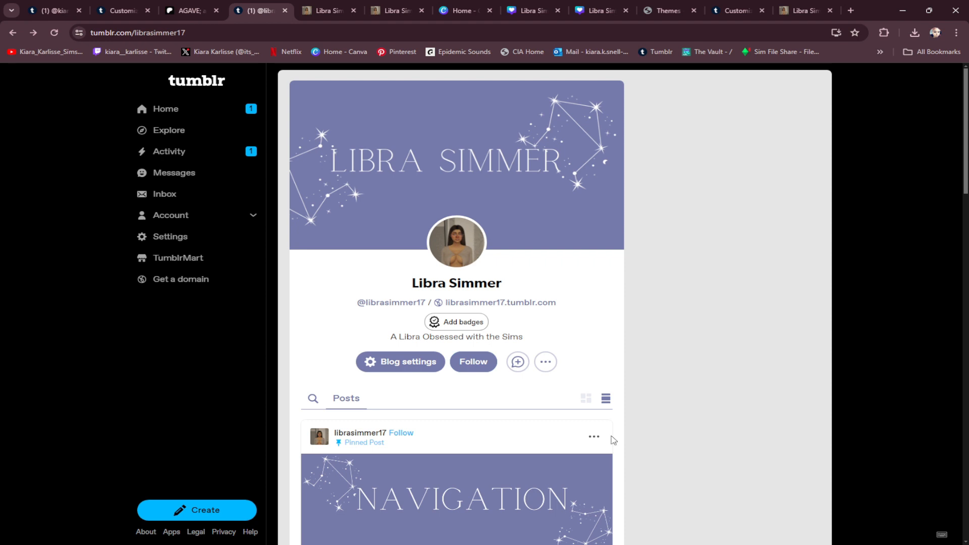
pyautogui.scroll(-8, 495, 411)
pyautogui.scroll(-18, 496, 412)
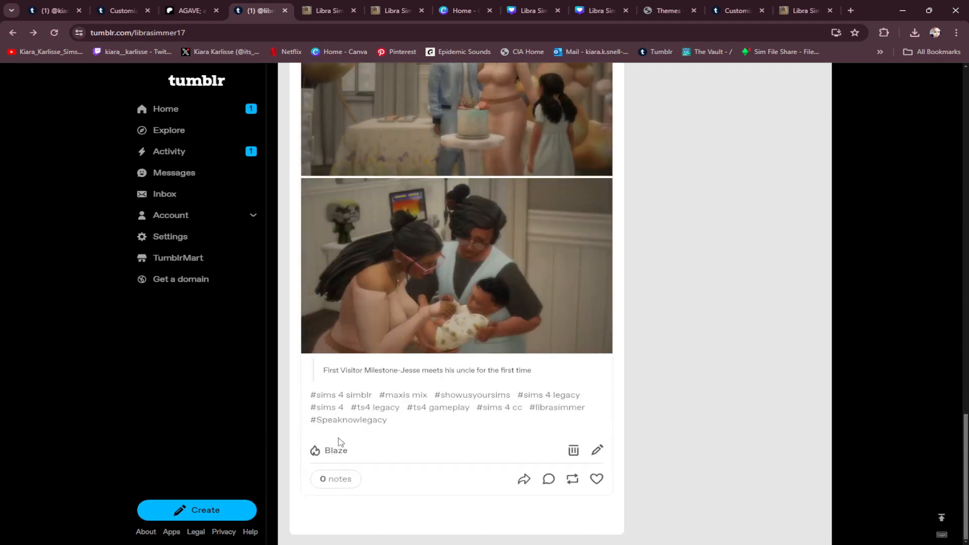
pyautogui.scroll(20, 340, 439)
pyautogui.scroll(8, 438, 466)
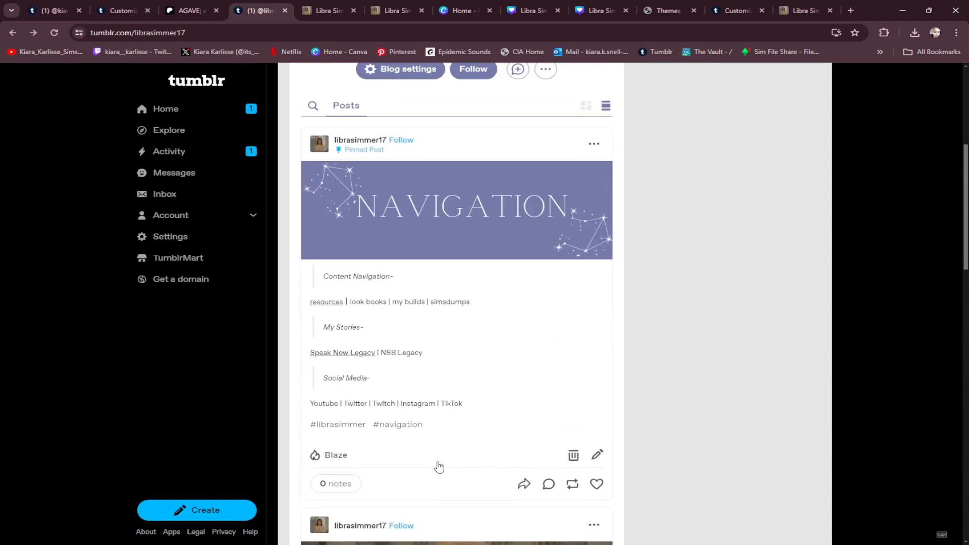